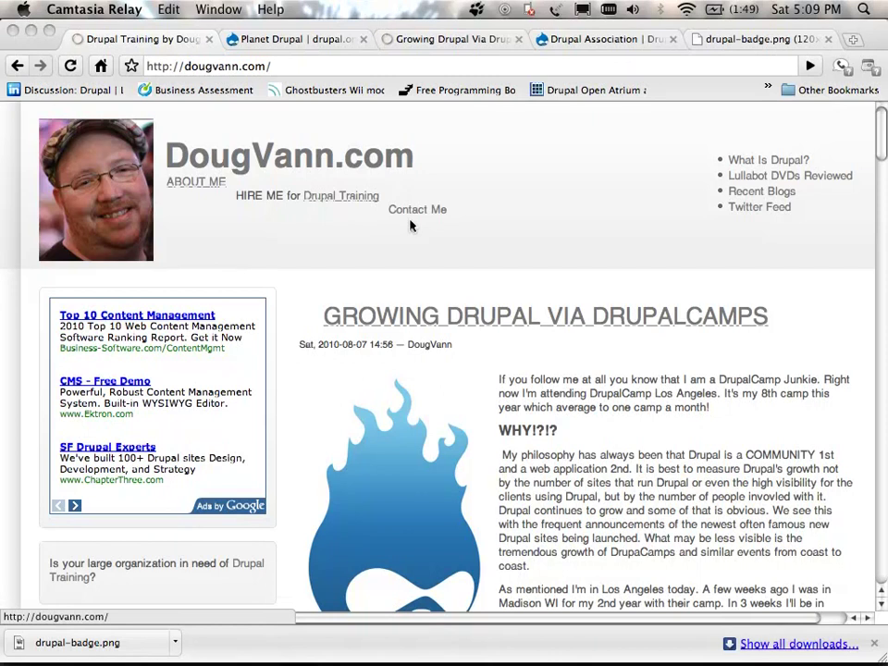
- Review the DrupalCamps blog post on DougVann.com, then bring up the application switcher
scroll(411, 226, "down", 3)
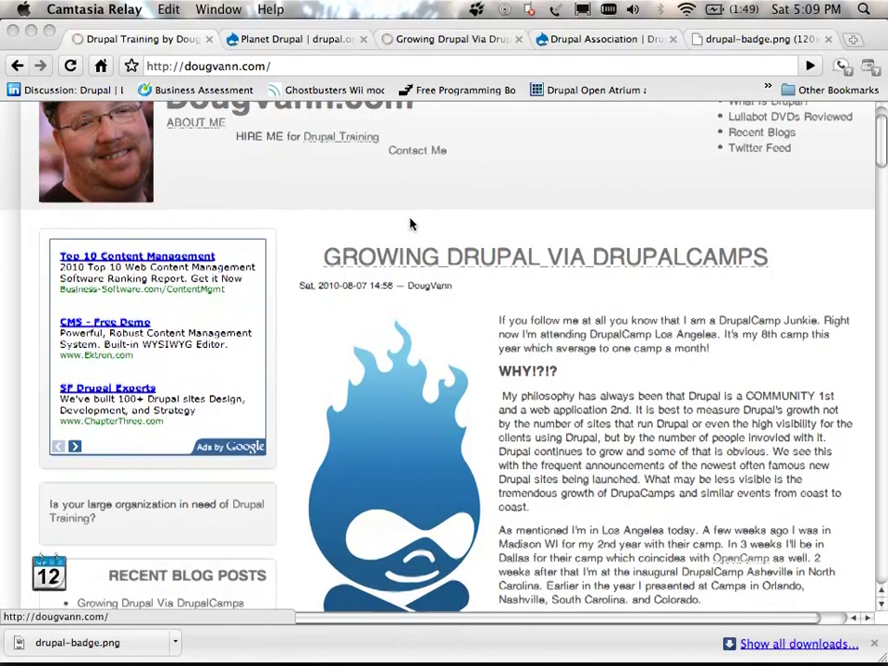
scroll(411, 224, "up", 3)
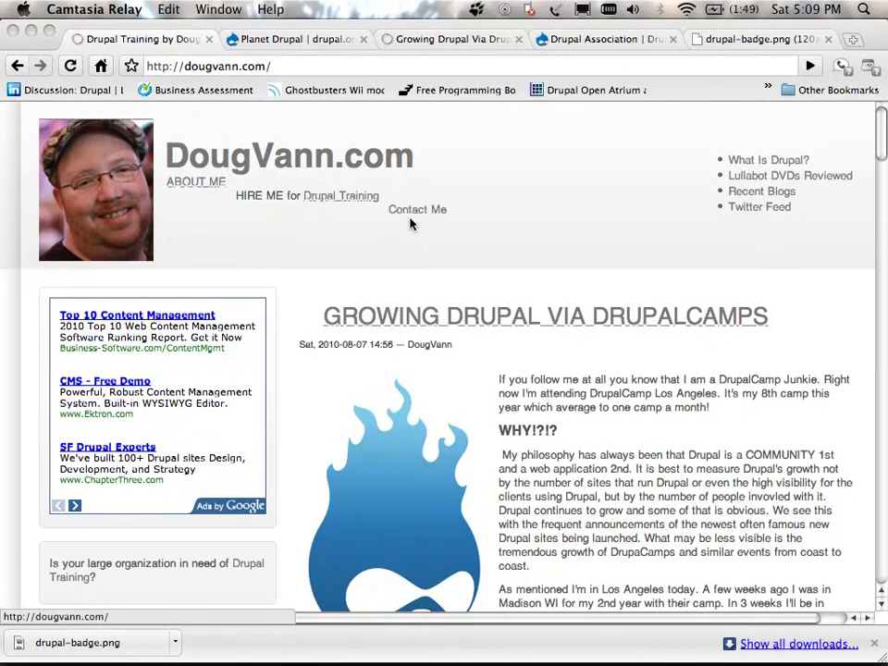
key("super+Tab")
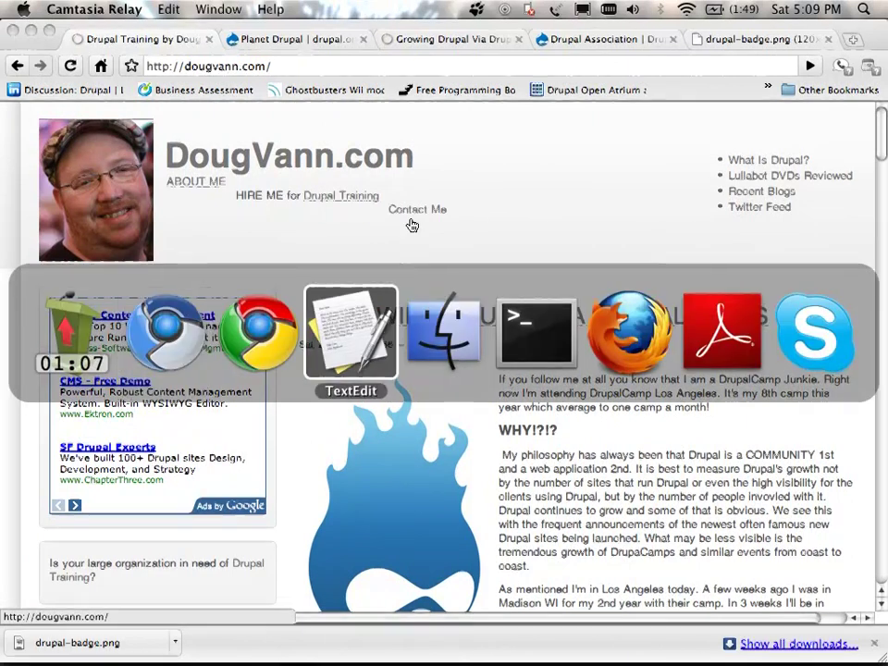
- Switch to TextEdit to review the eight Drupal modules and their drupal.org project links
key("super+Tab")
key("super+Tab")
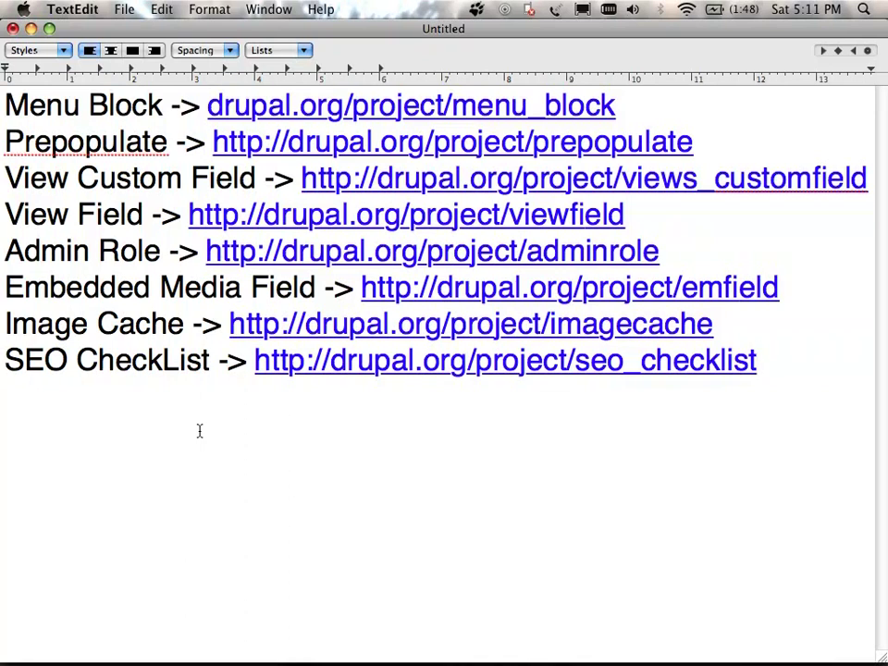
key("super+Tab")
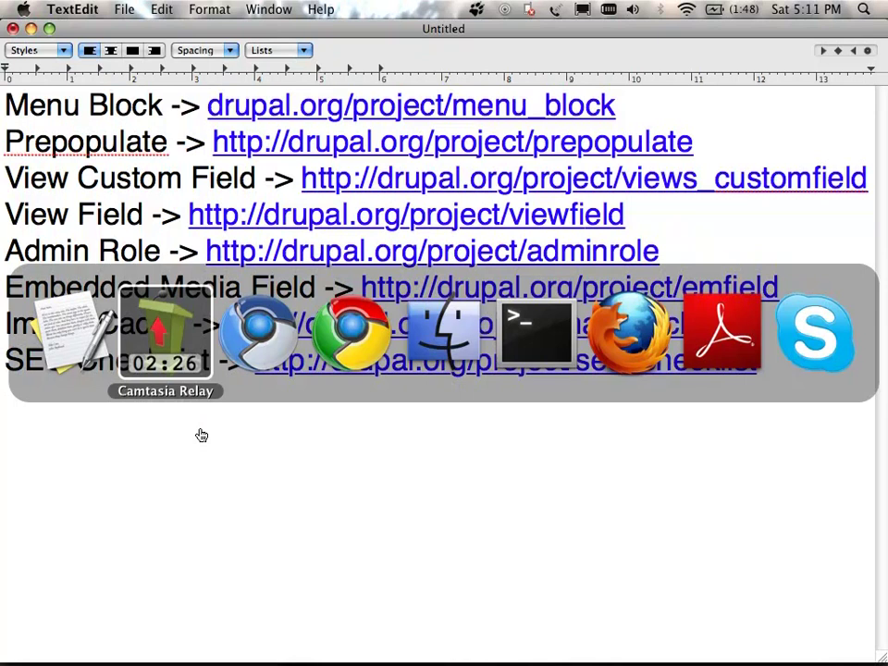
- Load nuwomensboard.org in a new Chrome tab, maximize the window, and open SCHOLARSHIP
key("super+Tab")
key("super+Tab")
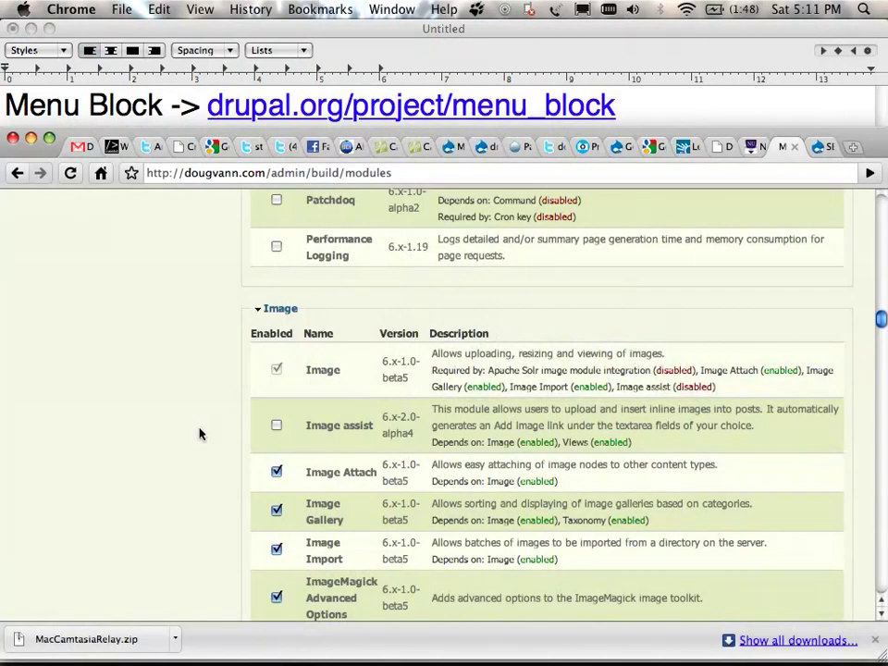
key("super+t")
type("nuwomensboard.org/")
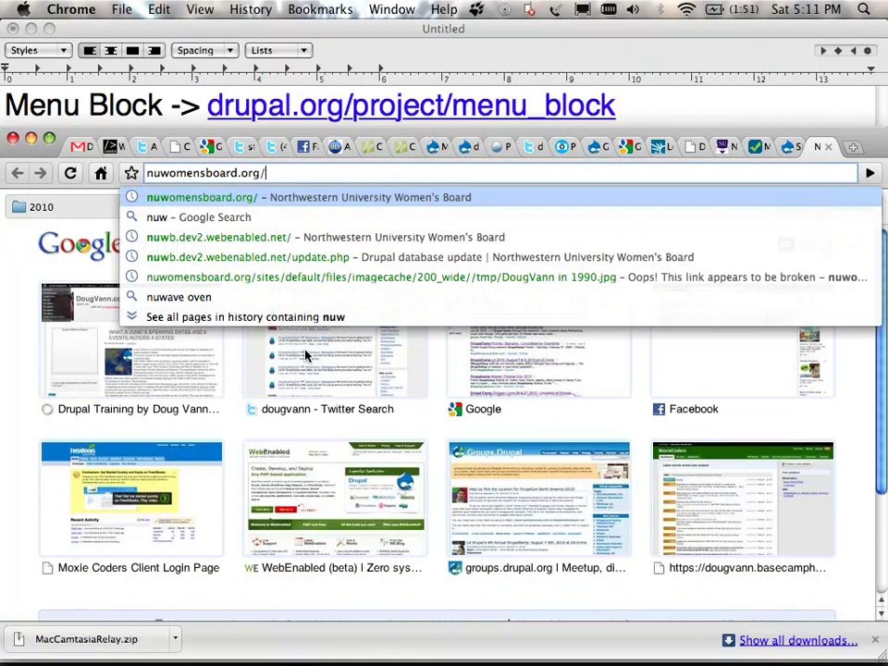
key("Return")
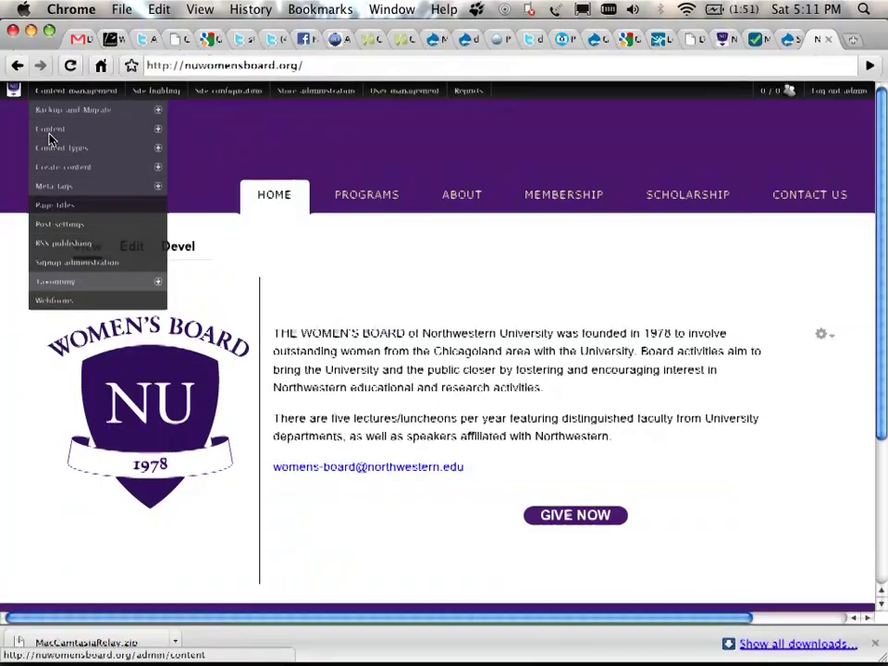
left_click(49, 139)
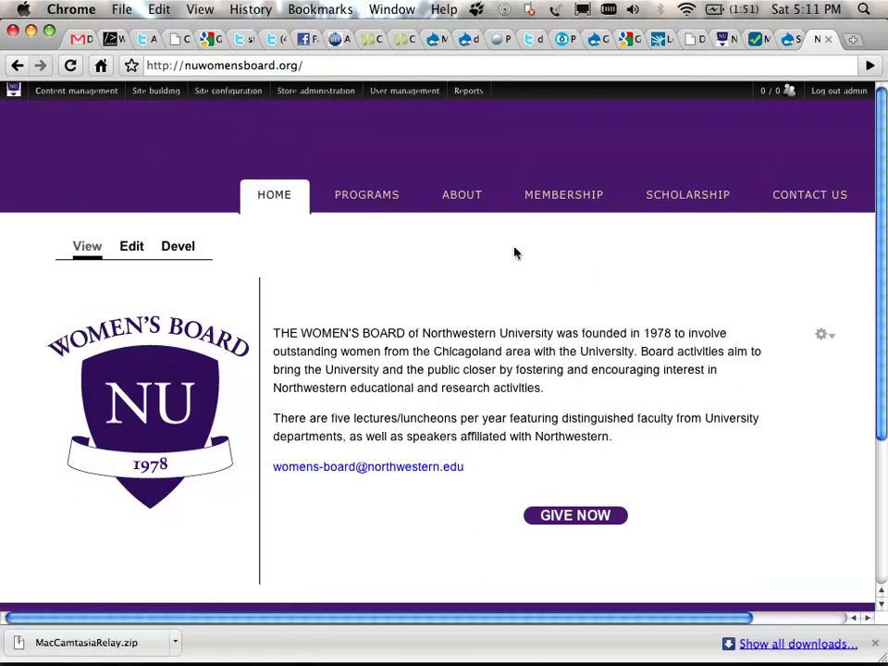
left_click(674, 200)
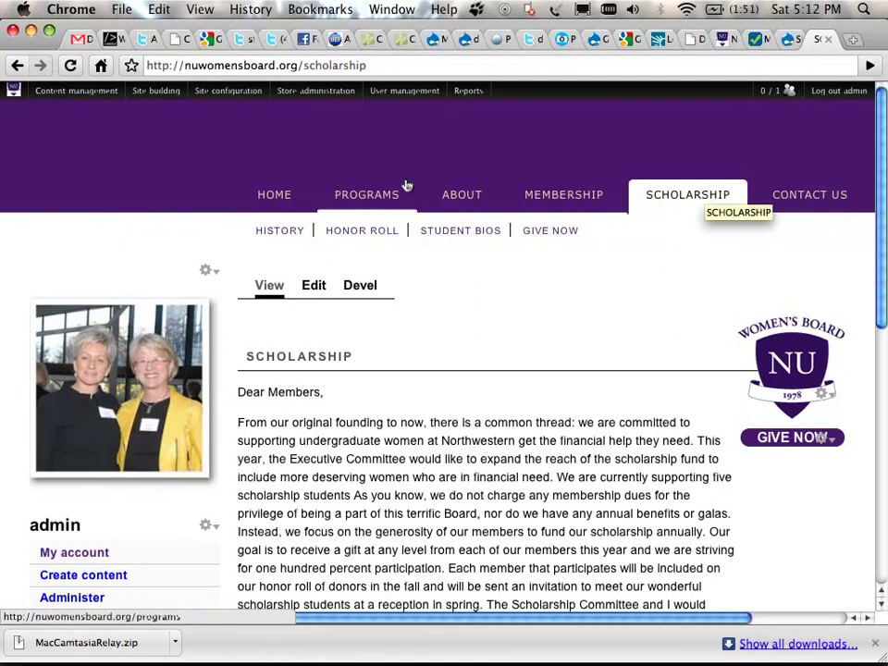
- Open Site building > Menus > List menus in a new tab and switch to it
mouse_move(159, 103)
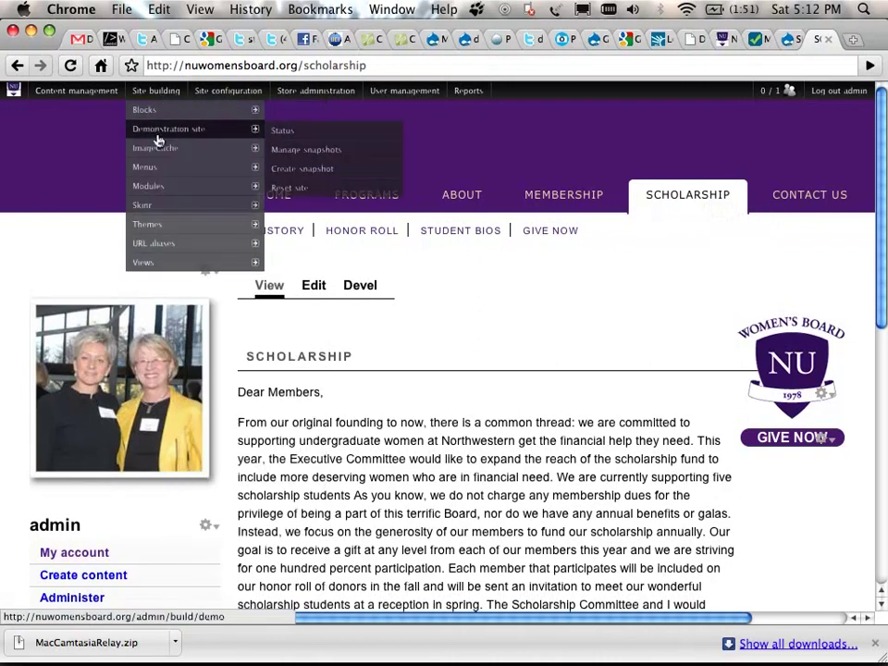
mouse_move(141, 176)
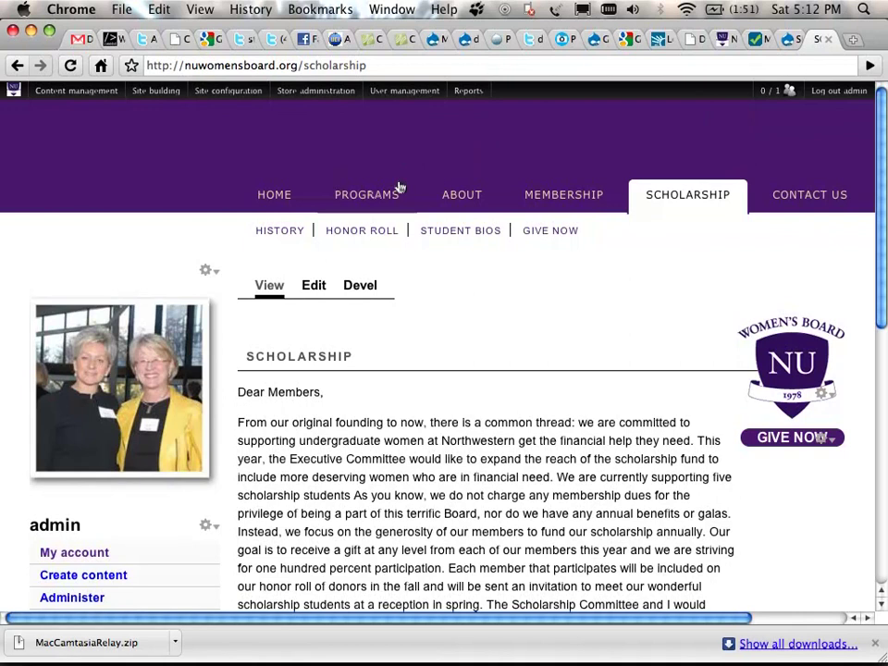
mouse_move(155, 91)
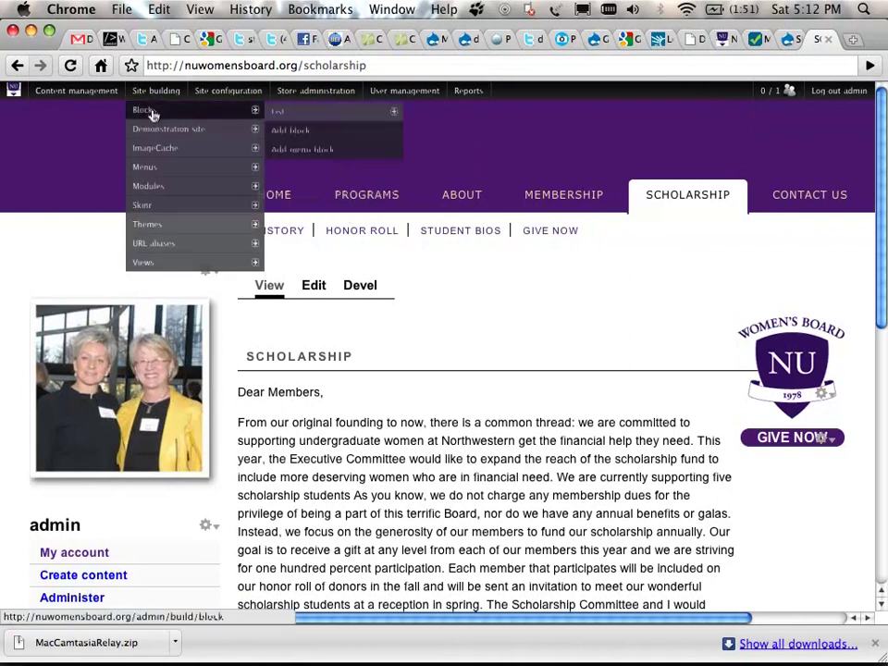
left_click(149, 168, "super")
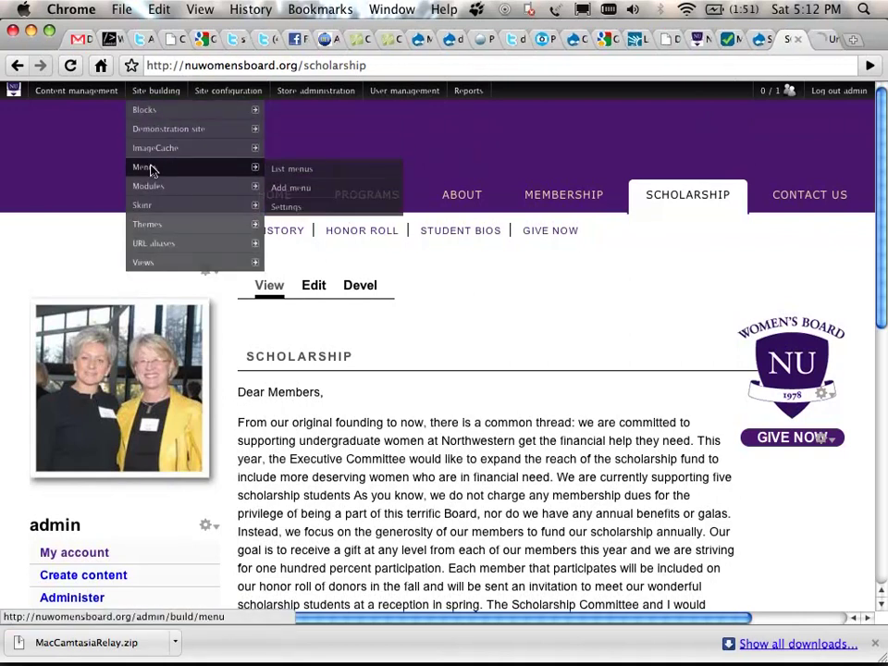
left_click(823, 38)
scroll(410, 144, "down", 15)
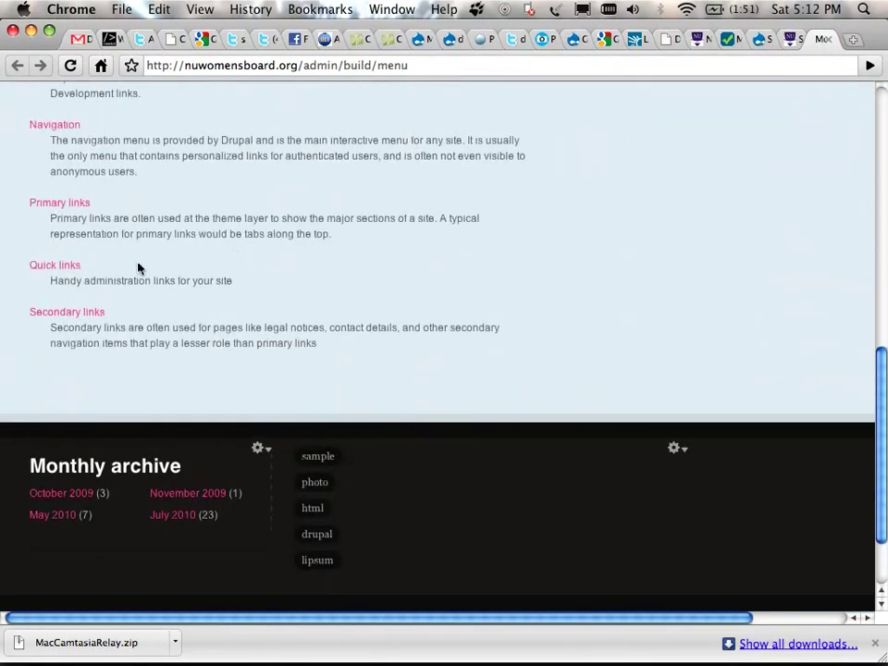
- Open the Primary links menu and scroll through its items, including HISTORY under SCHOLARSHIP
left_click(73, 207)
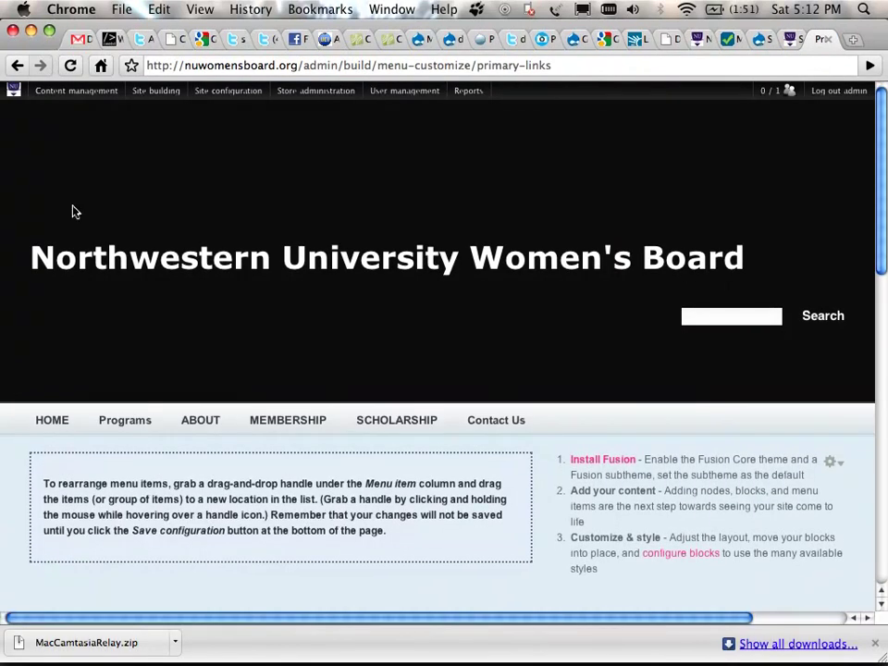
scroll(178, 263, "down", 3)
scroll(178, 266, "down", 3)
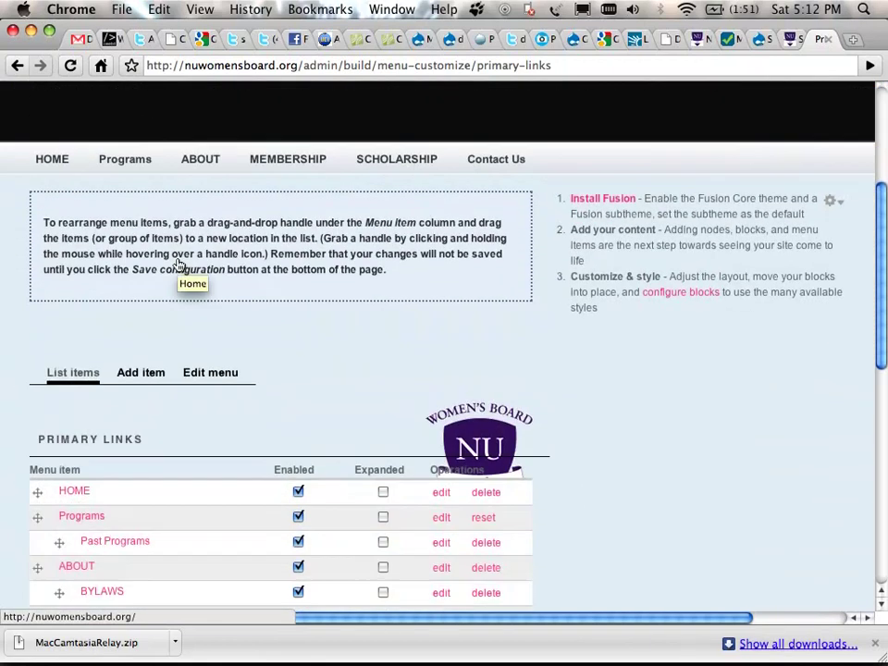
scroll(178, 266, "down", 8)
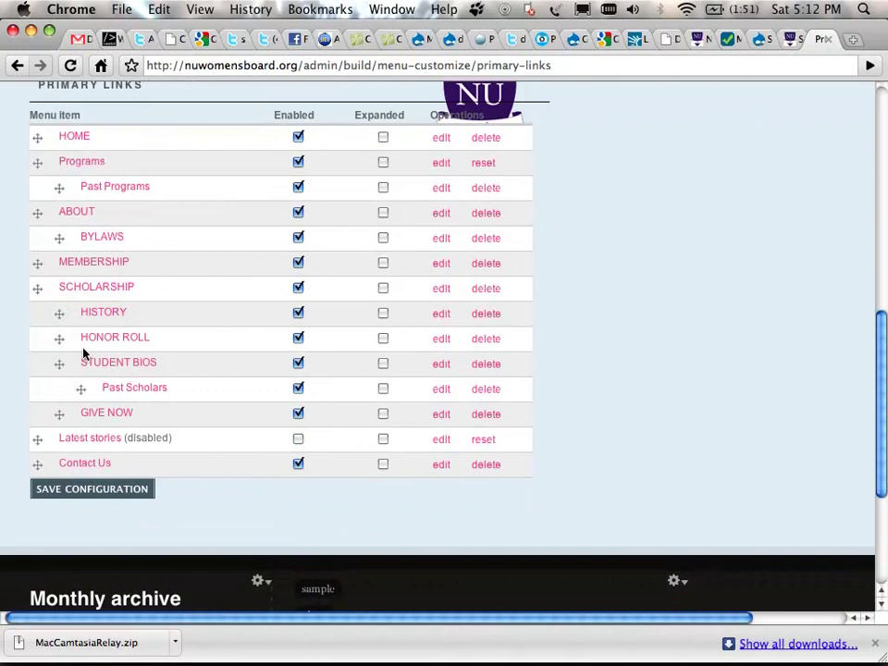
scroll(84, 351, "up", 2)
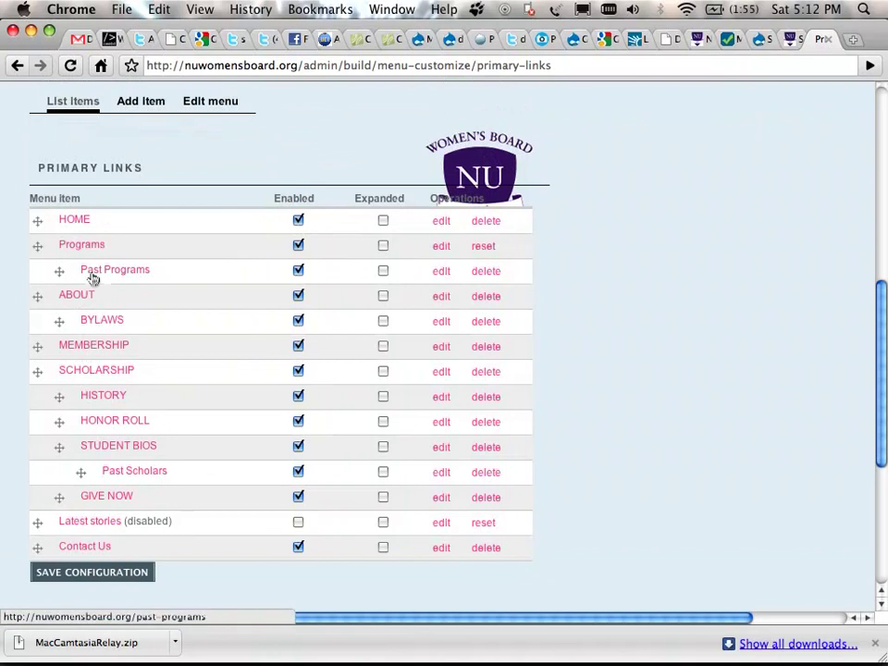
scroll(104, 312, "down", 2)
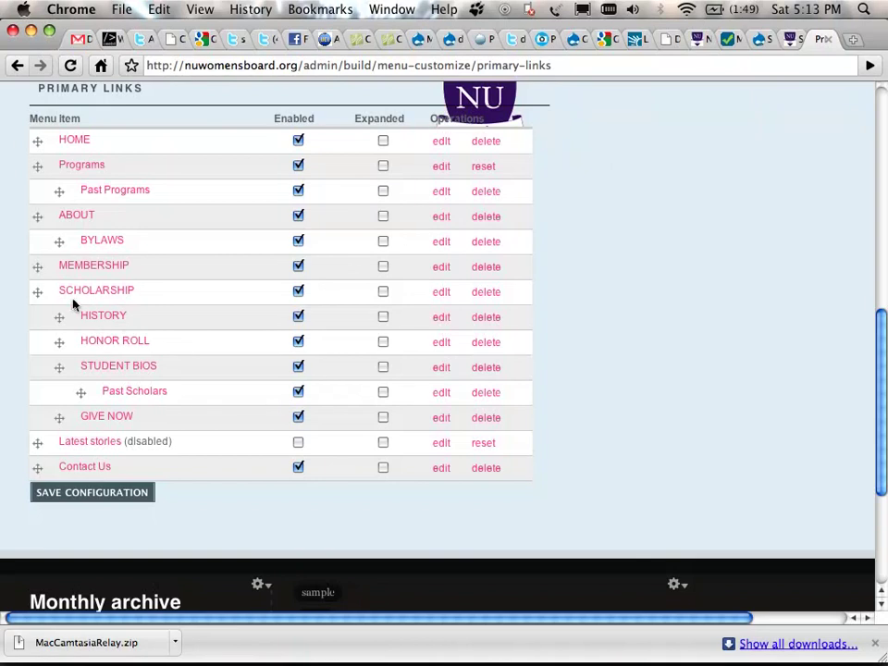
- Go from the Scholarship tab through MEMBERSHIP and SCHOLARSHIP to the HISTORY page
left_click(788, 39)
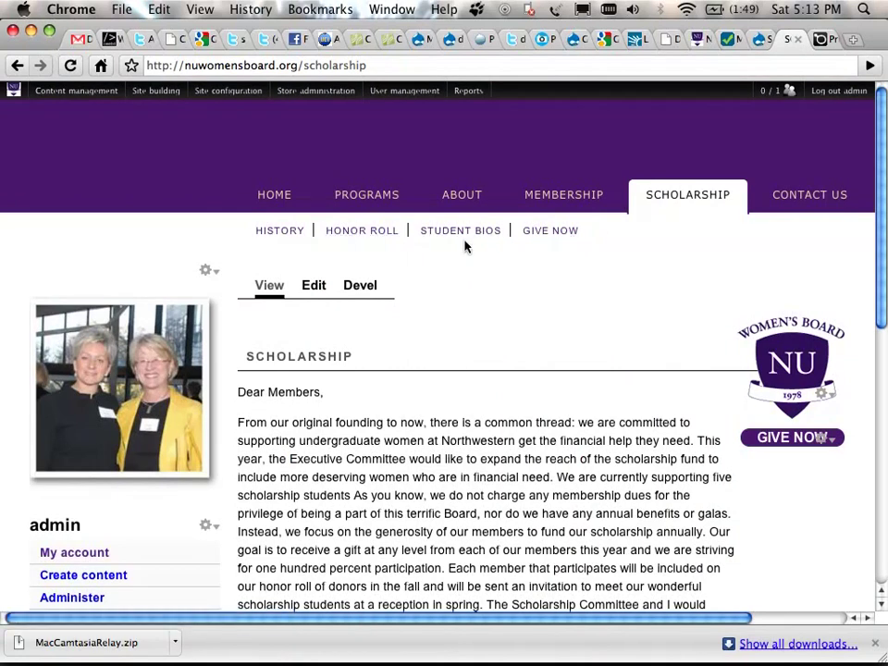
left_click(561, 199)
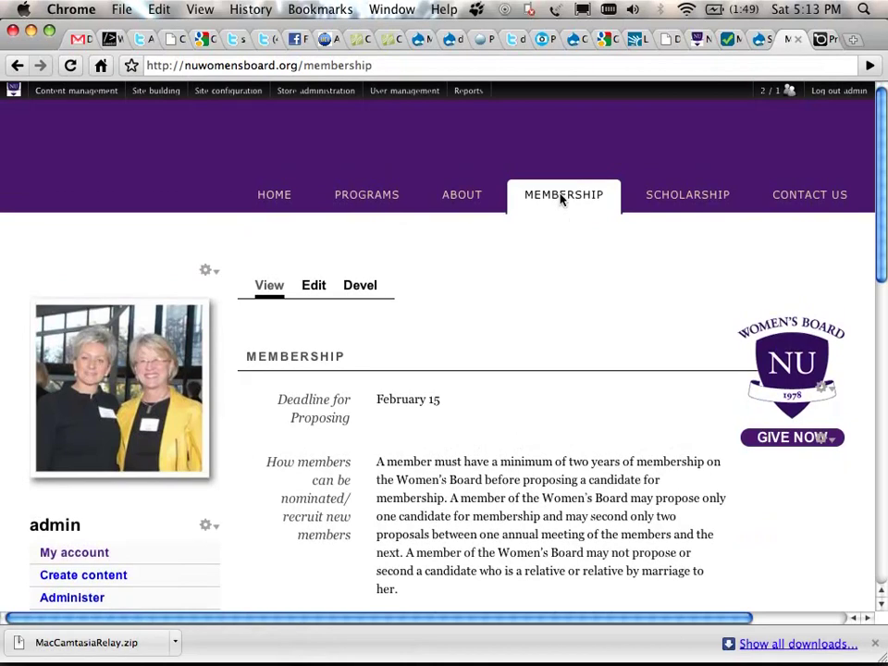
left_click(688, 197)
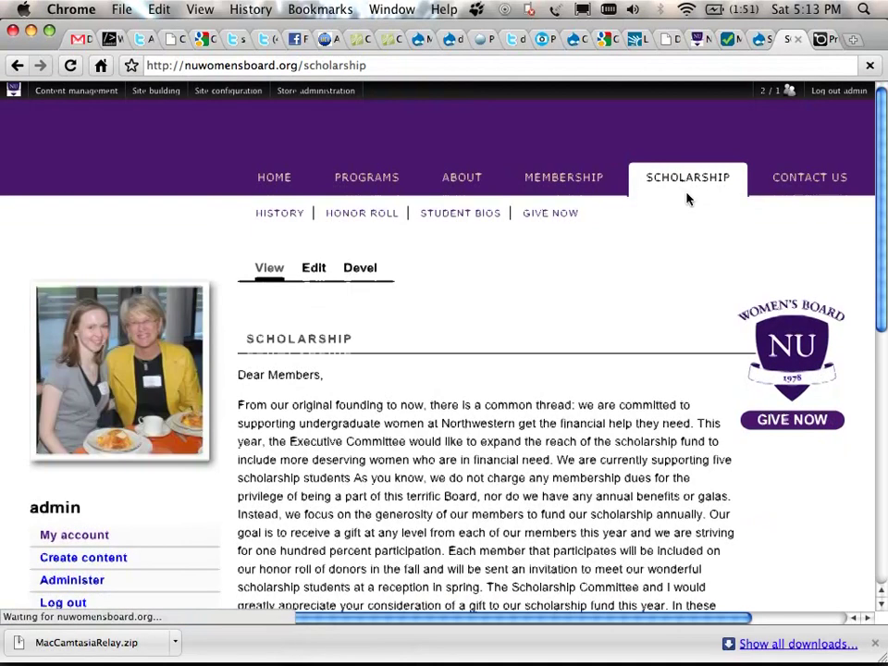
left_click(281, 233)
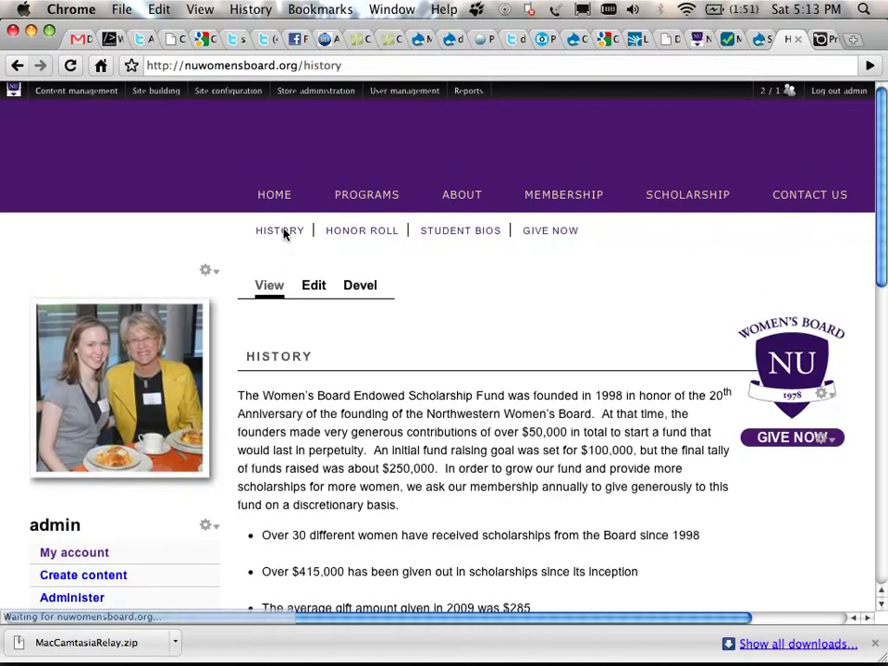
- Open the HISTORY page's edit form and scroll down to its settings tabs
left_click(314, 286)
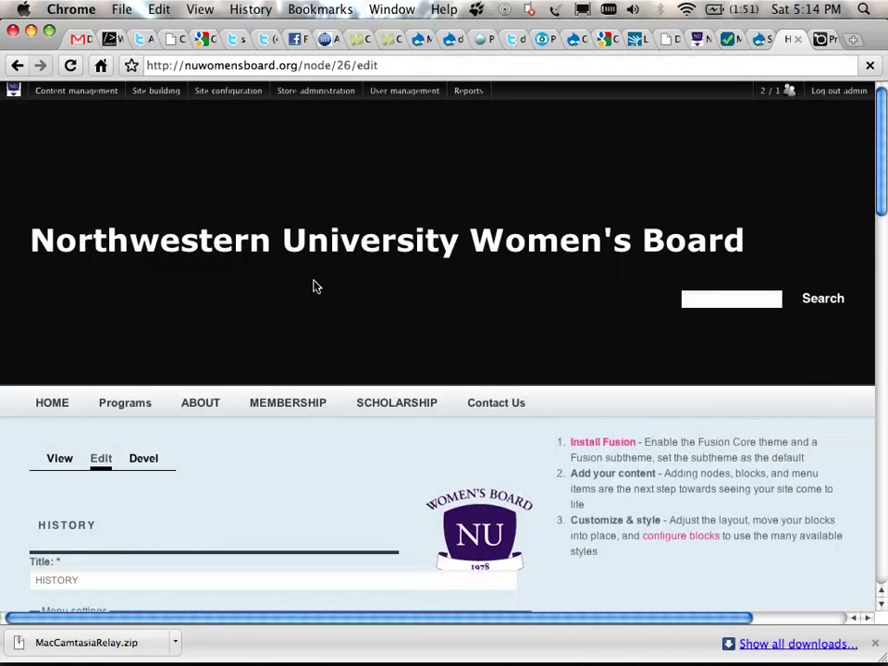
scroll(313, 286, "down", 10)
scroll(314, 286, "down", 10)
scroll(314, 286, "down", 5)
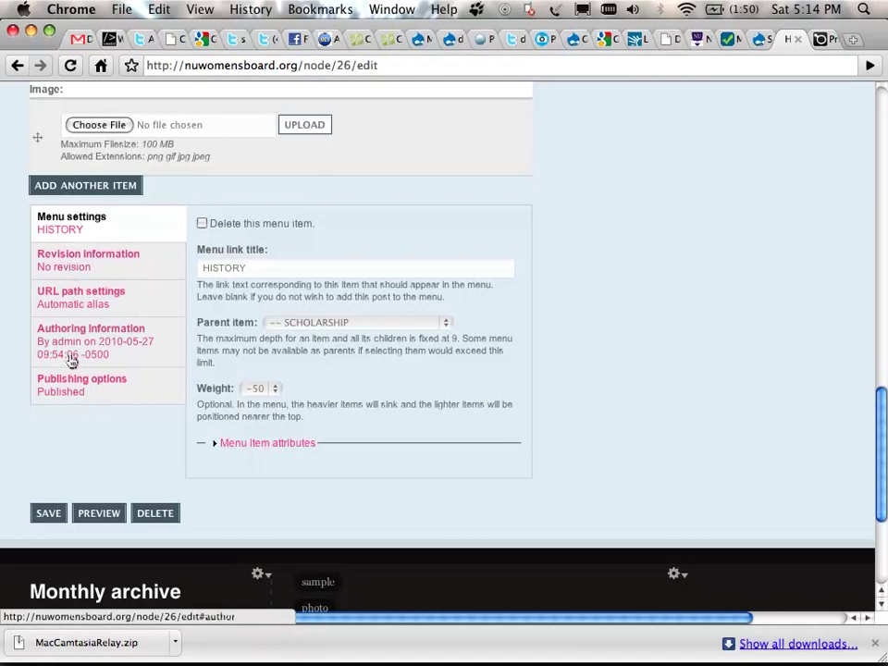
- Inspect the URL path and Menu settings, showing the parent item list with SCHOLARSHIP selected
left_click(61, 296)
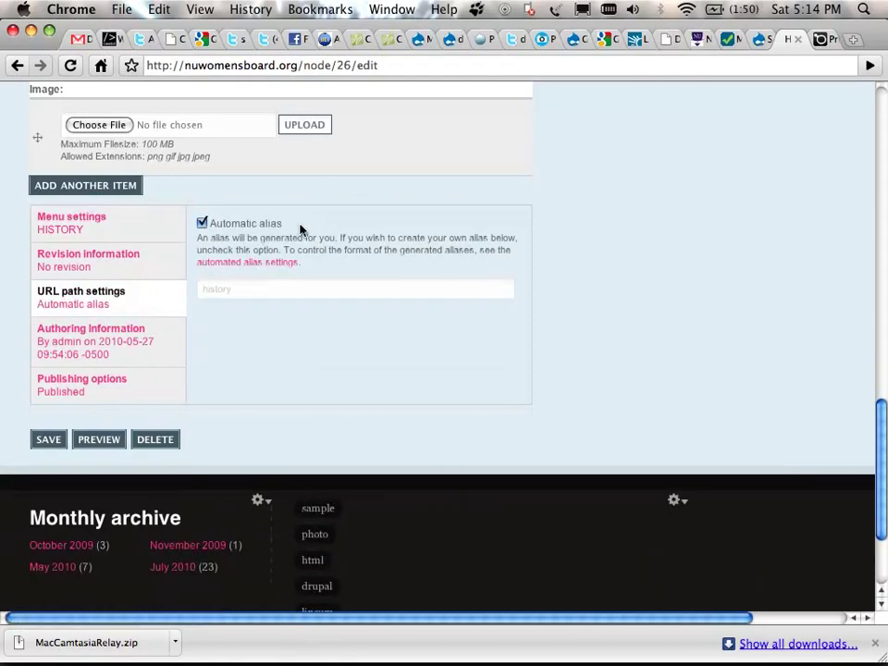
left_click(61, 229)
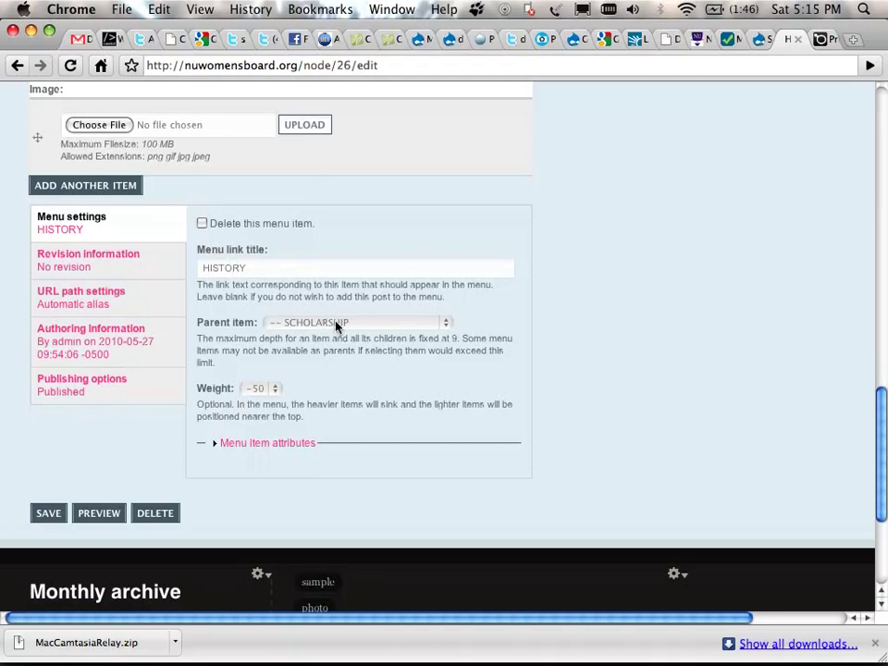
left_click(446, 323)
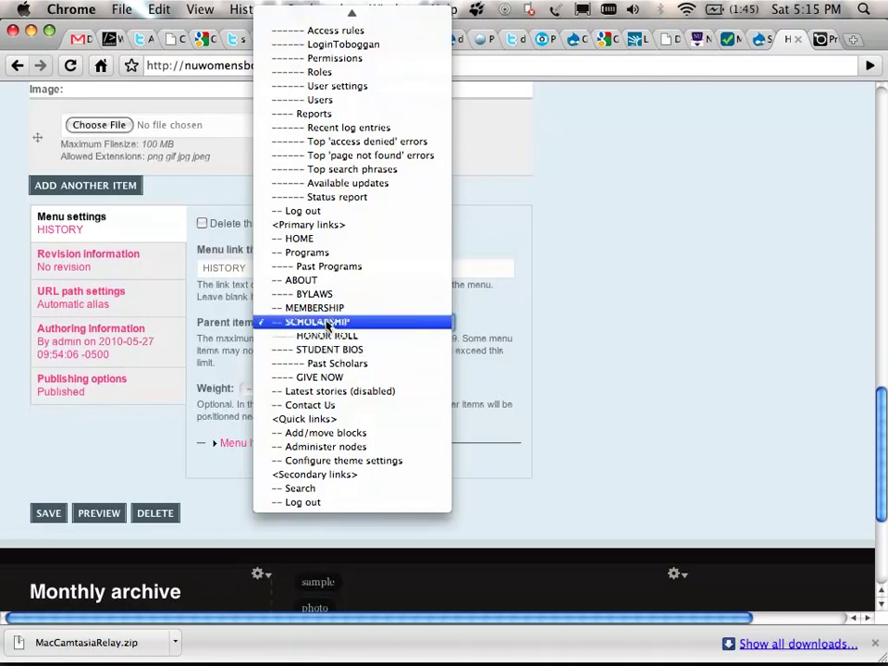
- Keep SCHOLARSHIP as the parent and return to viewing the HISTORY page without saving
left_click(570, 307)
scroll(569, 310, "up", 10)
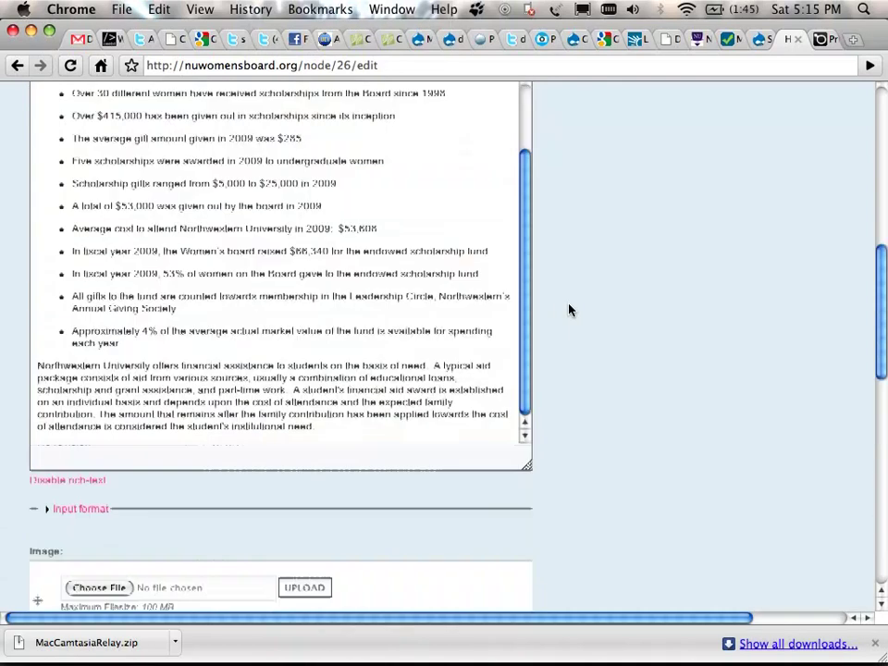
scroll(569, 310, "up", 10)
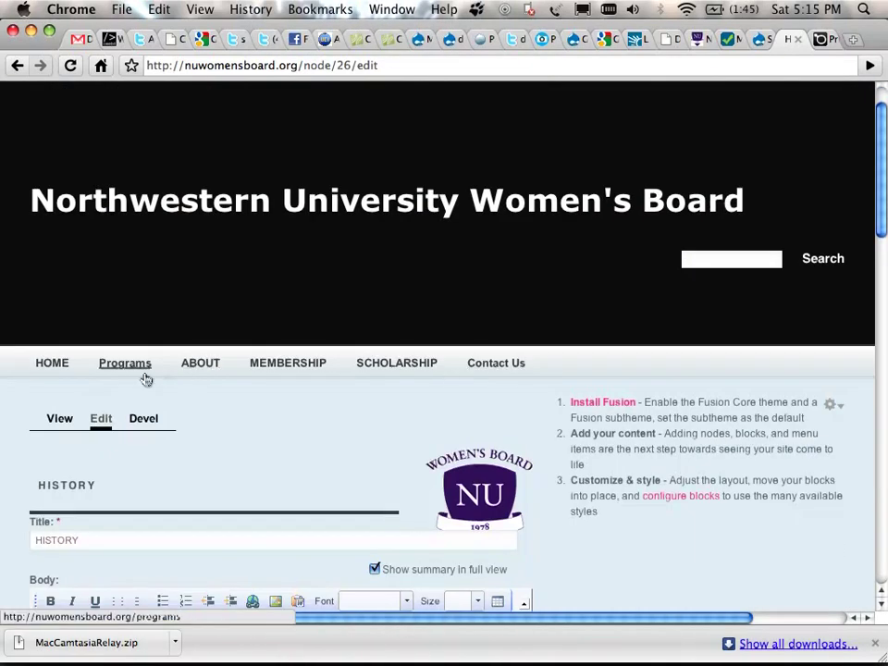
left_click(59, 419)
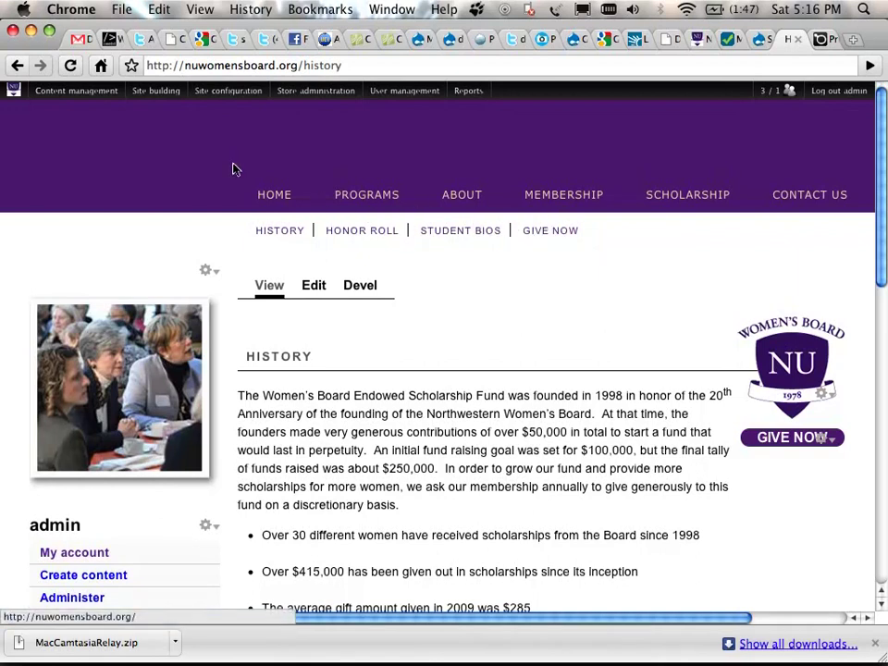
- Reveal the Site building admin menu with its Demonstration site submenu
mouse_move(167, 92)
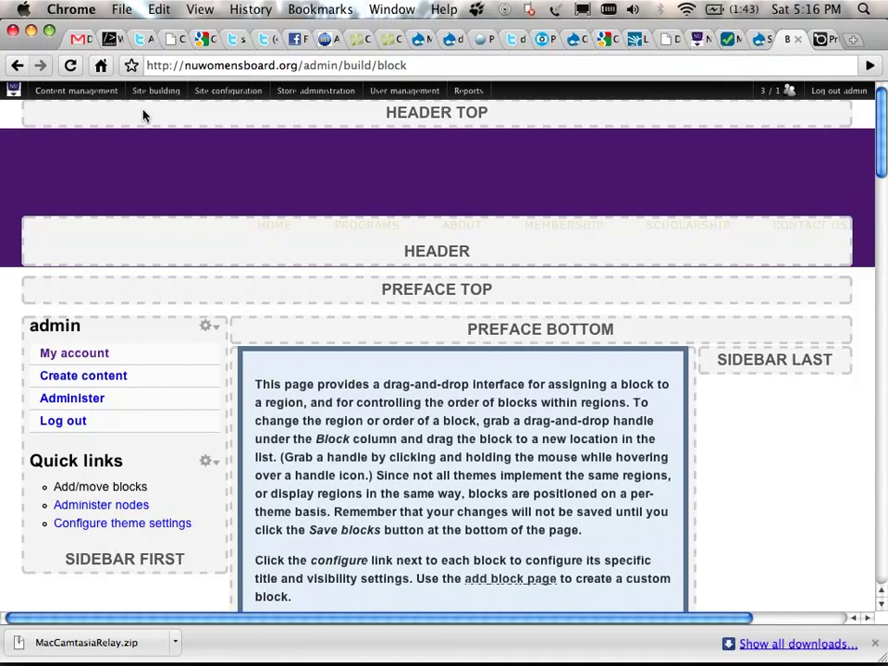
- Scroll through the fusion starter region layout on the Blocks page, including Sidebar Last and Content Top
scroll(158, 251, "down", 2)
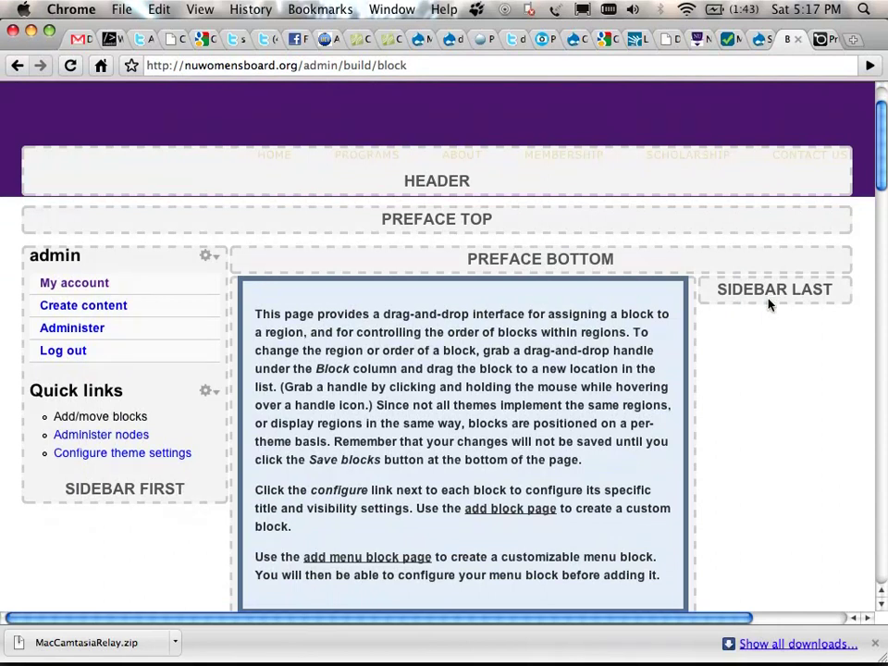
scroll(767, 303, "down", 5)
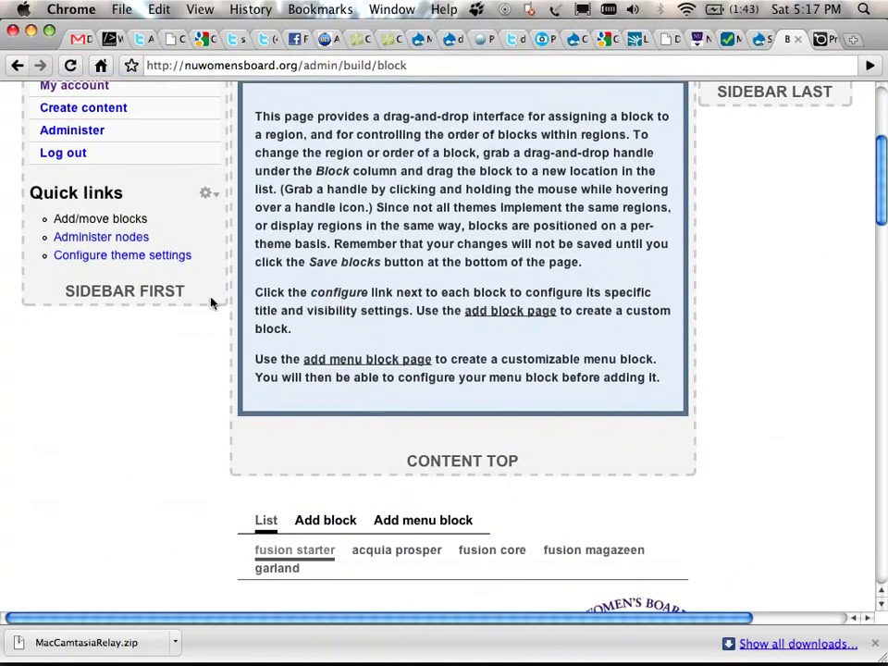
scroll(133, 293, "up", 5)
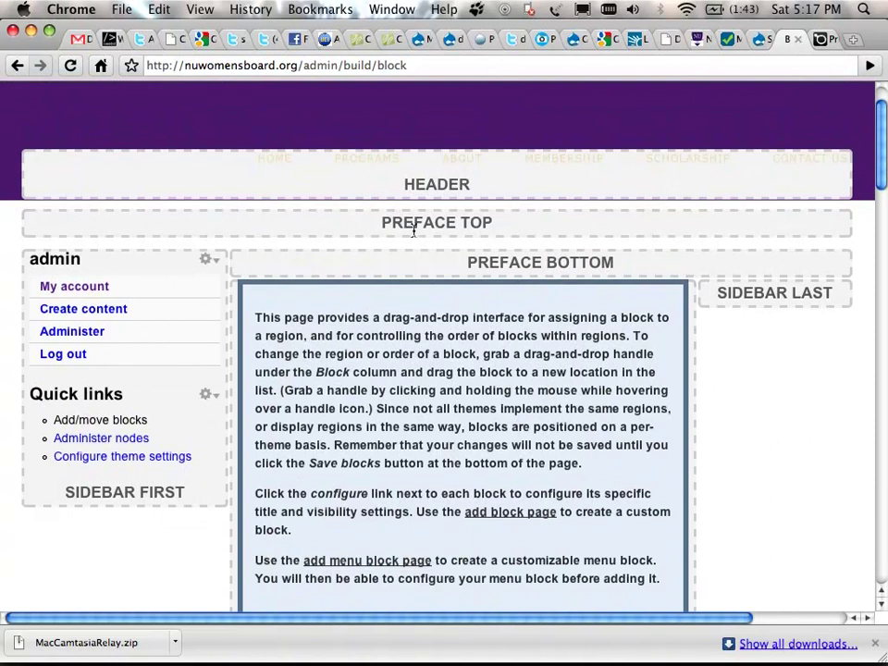
- Scroll the Blocks table to the preface top region and open the sub-prime block's configure page
scroll(455, 252, "down", 1)
scroll(455, 252, "down", 13)
scroll(455, 252, "down", 5)
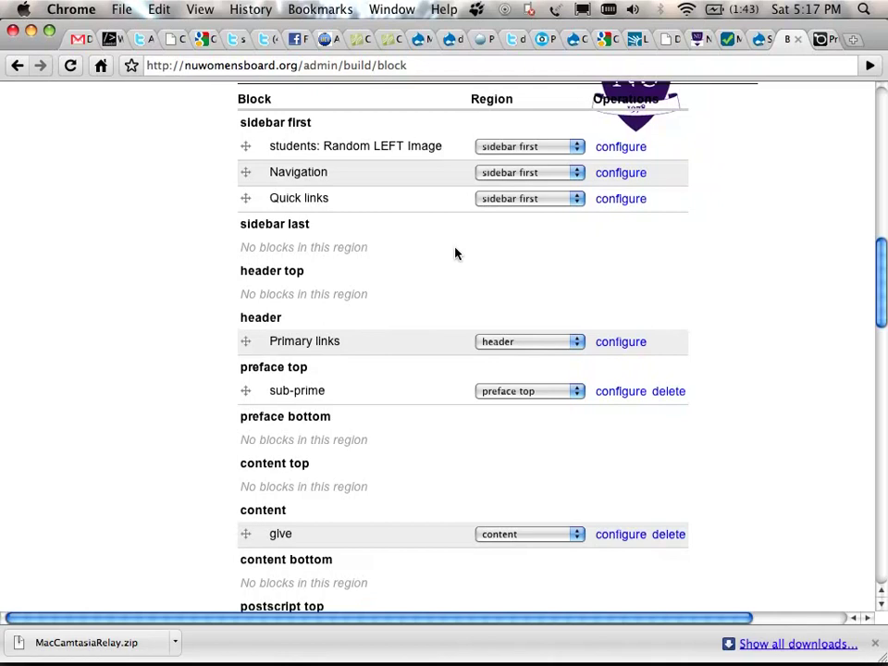
scroll(389, 242, "down", 3)
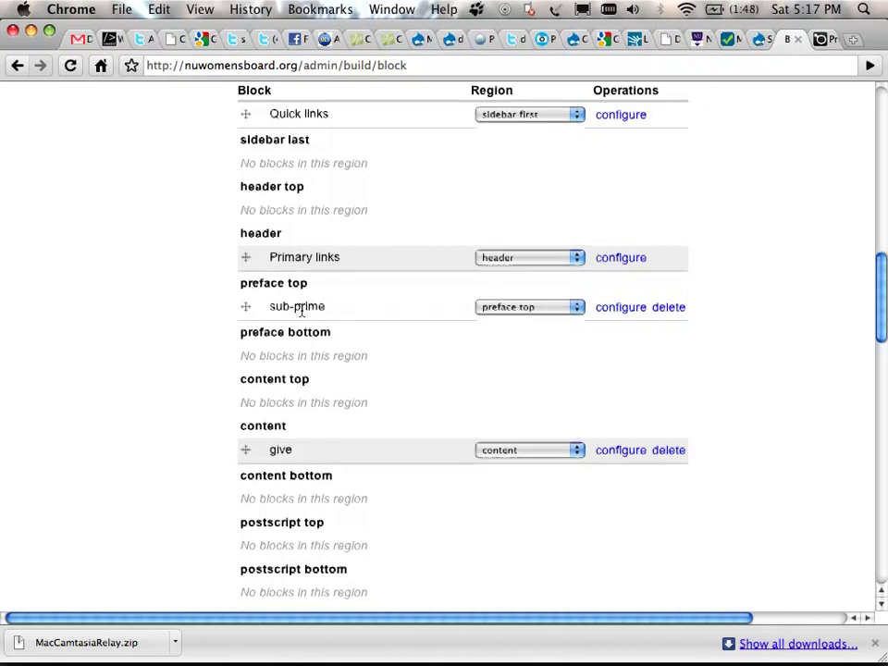
scroll(303, 311, "up", 12)
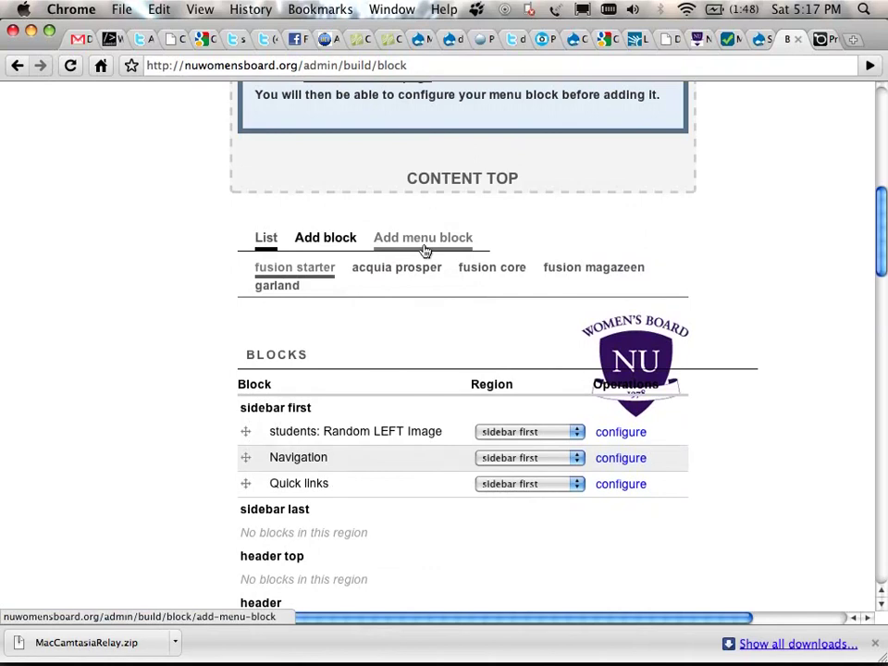
scroll(423, 250, "down", 15)
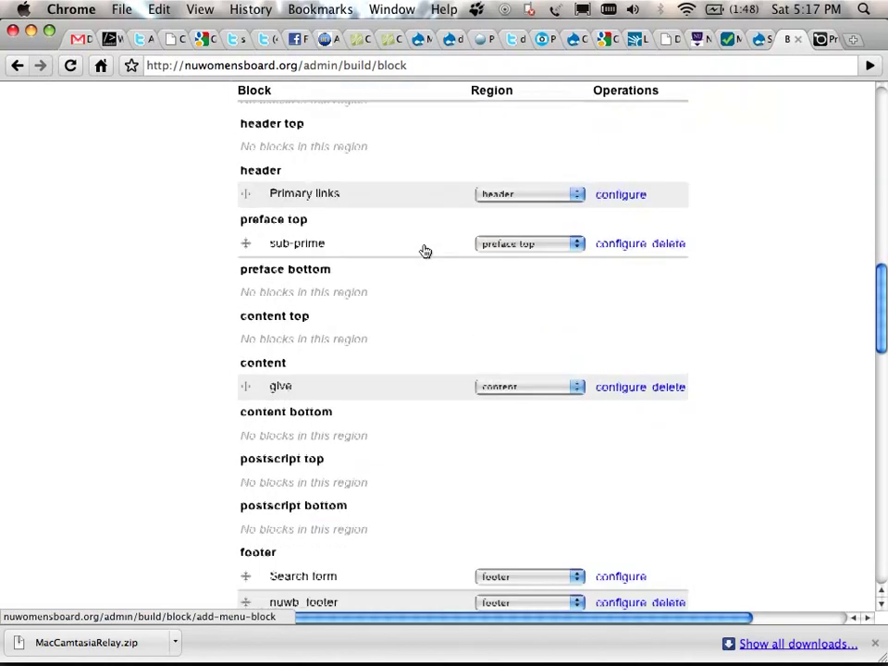
left_click(615, 210)
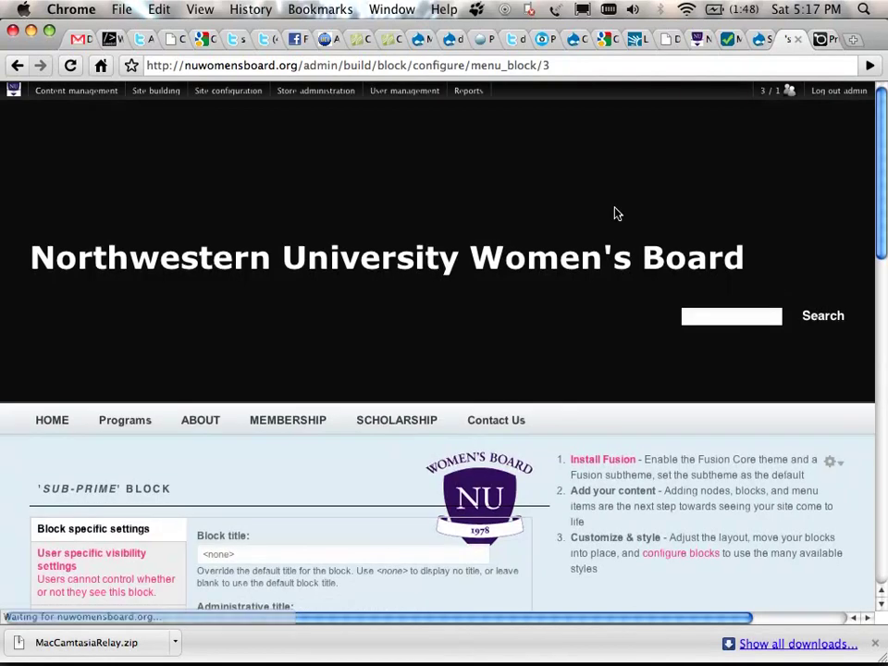
scroll(394, 268, "down", 15)
scroll(567, 269, "up", 2)
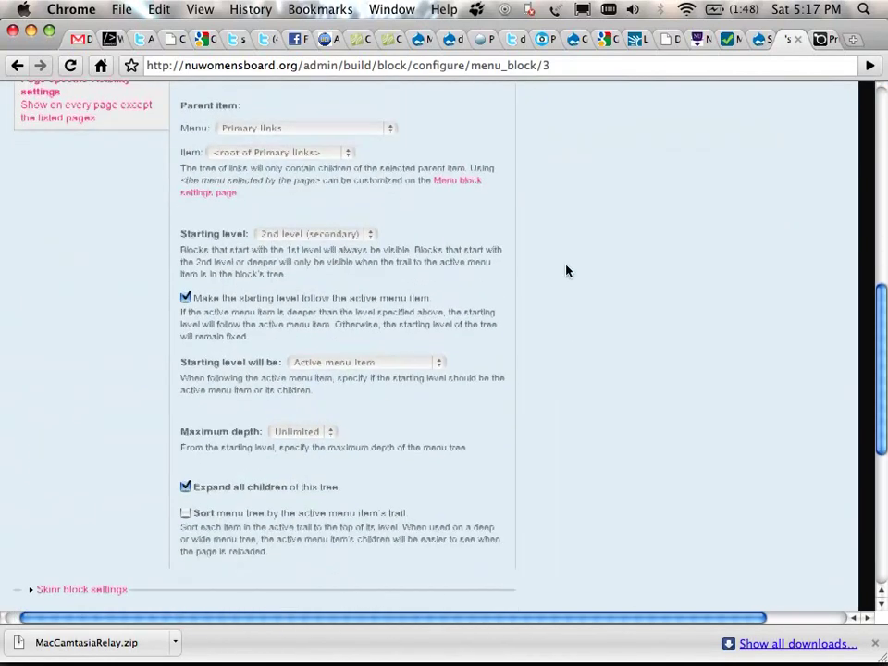
scroll(484, 238, "up", 5)
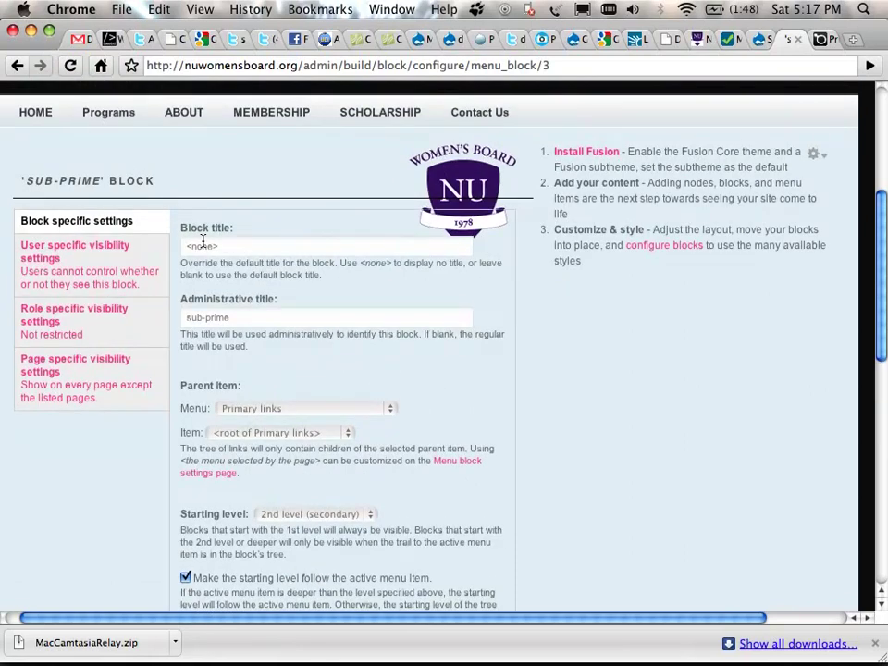
scroll(209, 231, "down", 3)
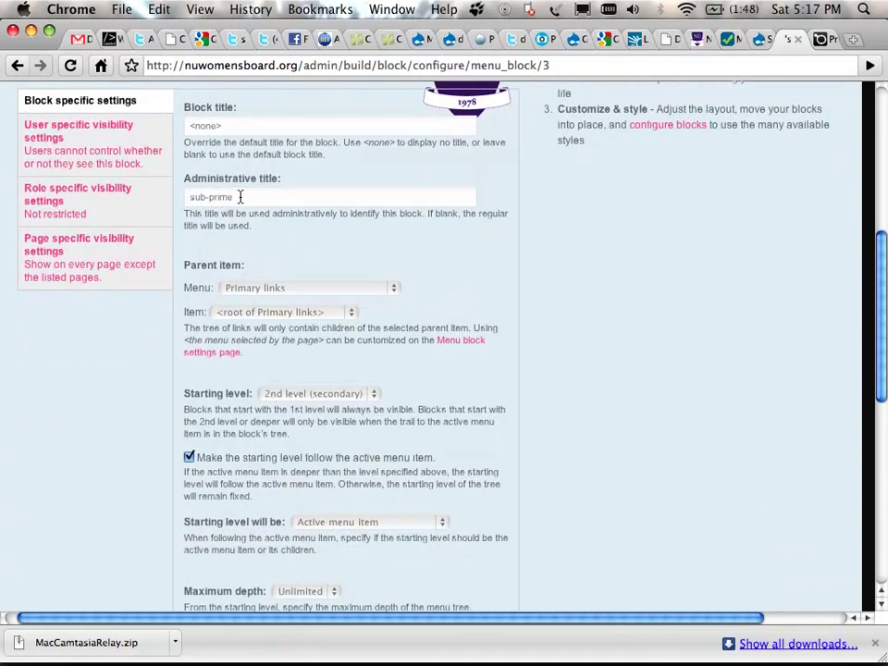
scroll(288, 211, "down", 2)
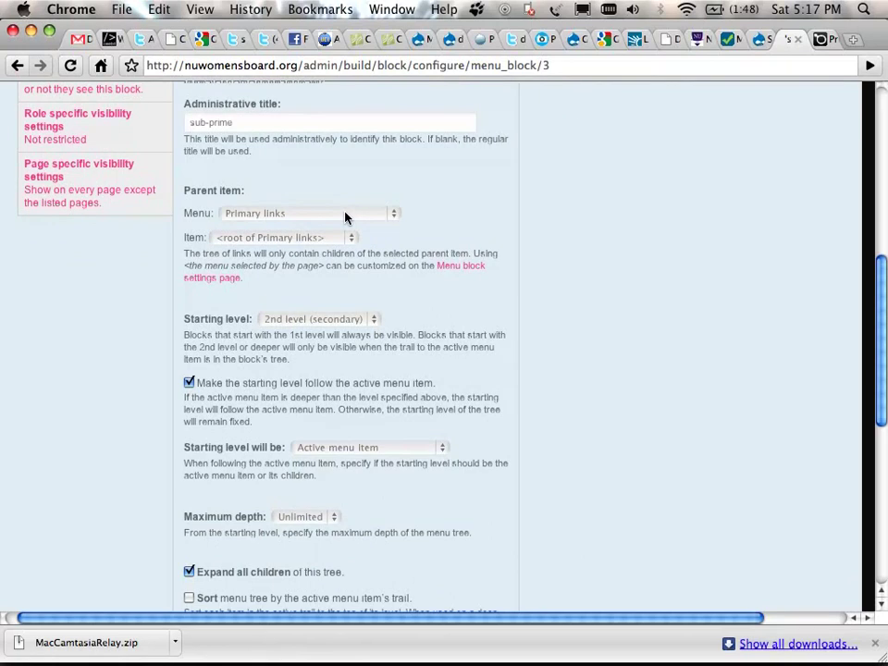
scroll(345, 217, "down", 2)
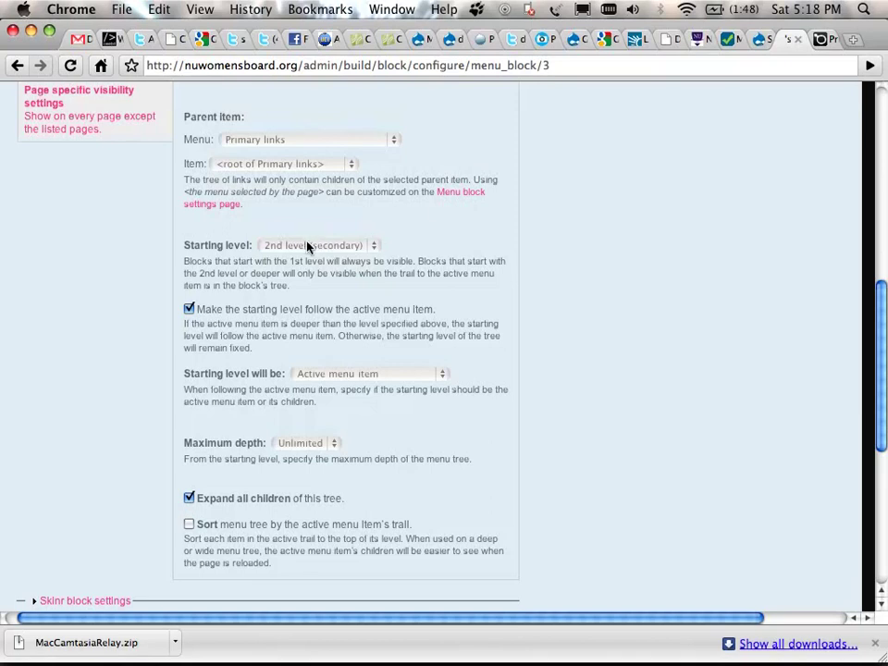
scroll(307, 246, "down", 2)
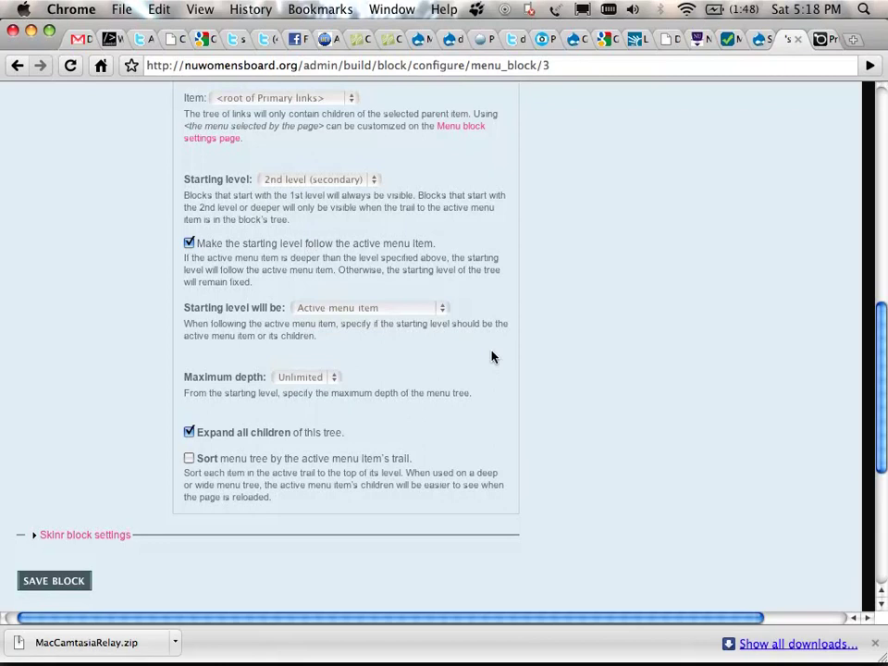
scroll(491, 356, "down", 3)
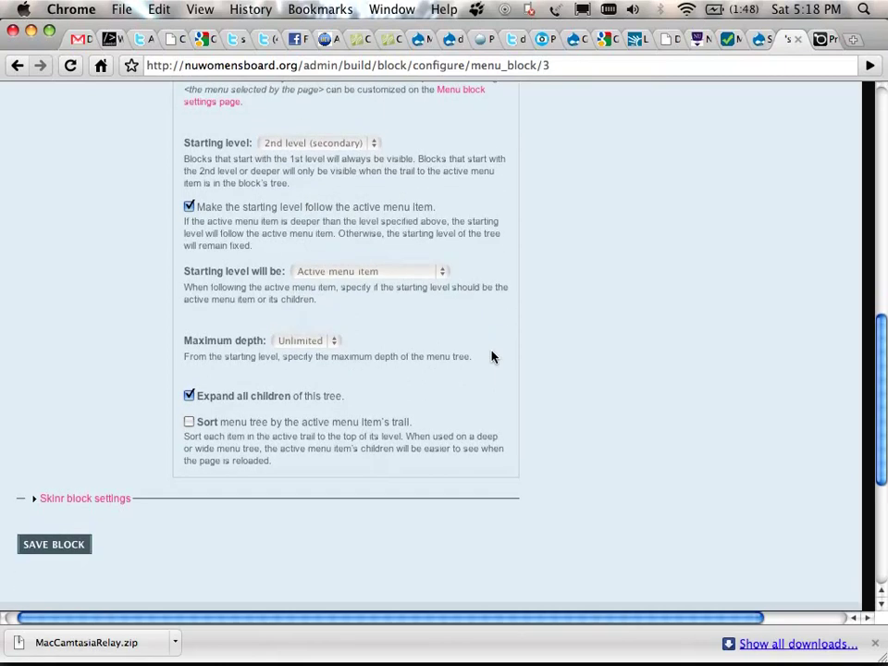
- Scroll back up to the top of the sub-prime block configuration page
scroll(491, 356, "up", 3)
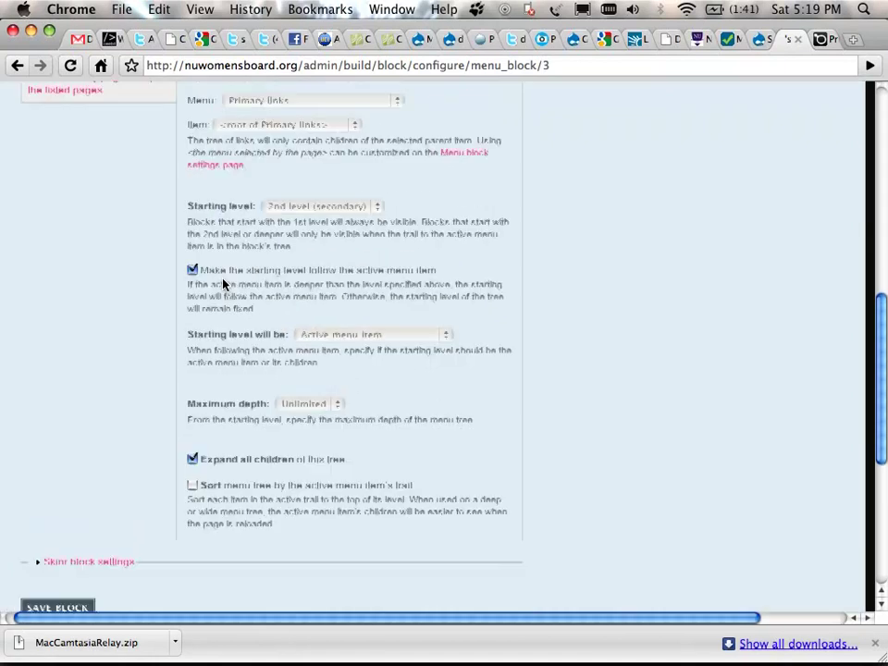
scroll(222, 284, "up", 5)
- Switch to the TextEdit notes of Drupal module links, then back to Google Chrome
key("super+Tab")
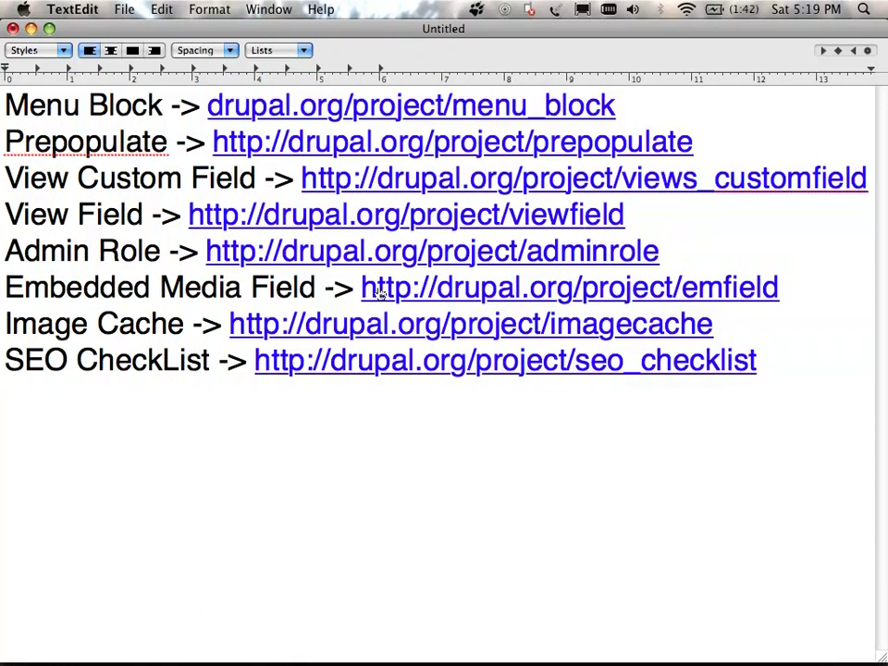
key("super+Tab")
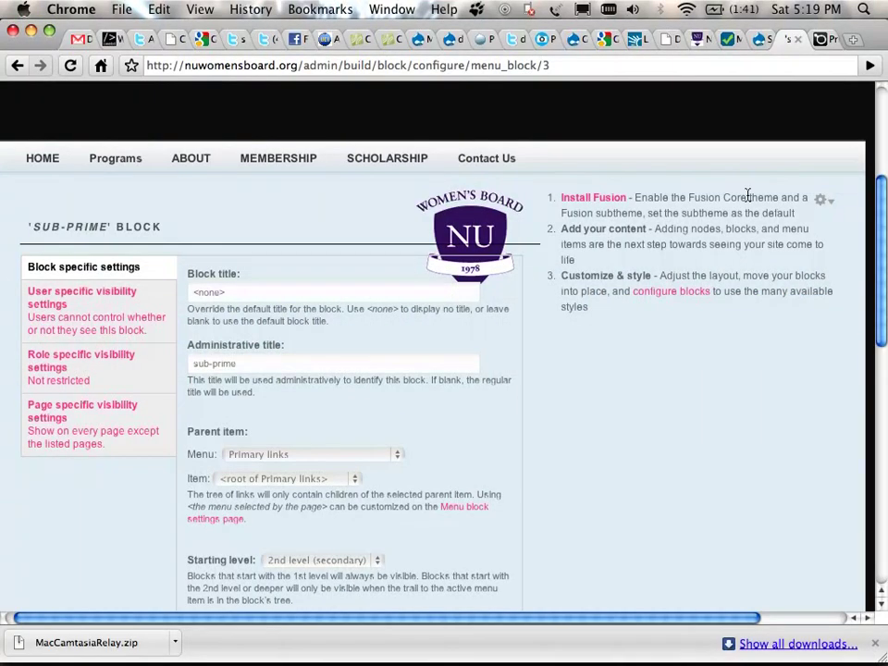
- Move through the Chrome tabs to the DougVann.com modules page, then go home via the DougVann.com logo
left_click(756, 41)
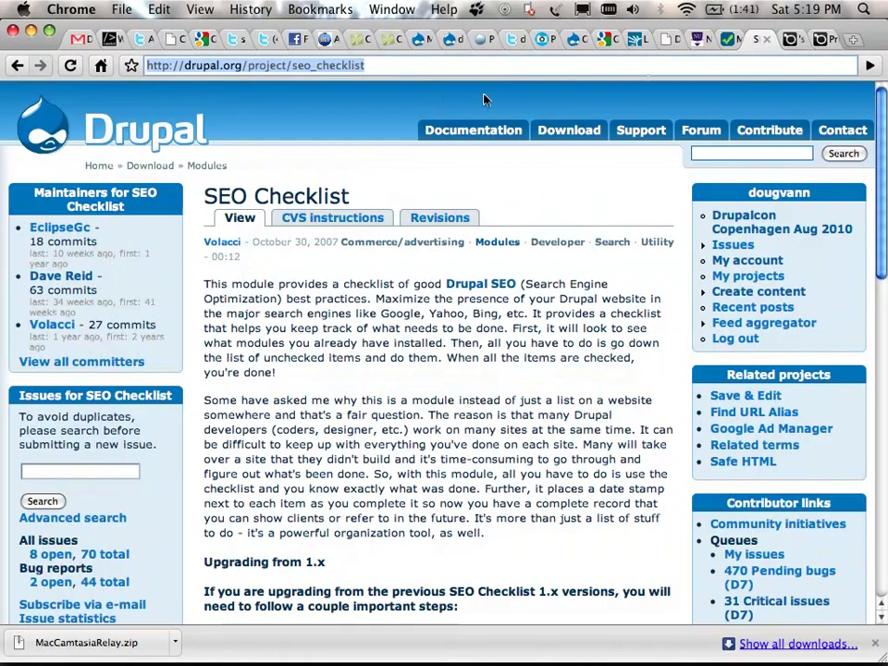
left_click(784, 39)
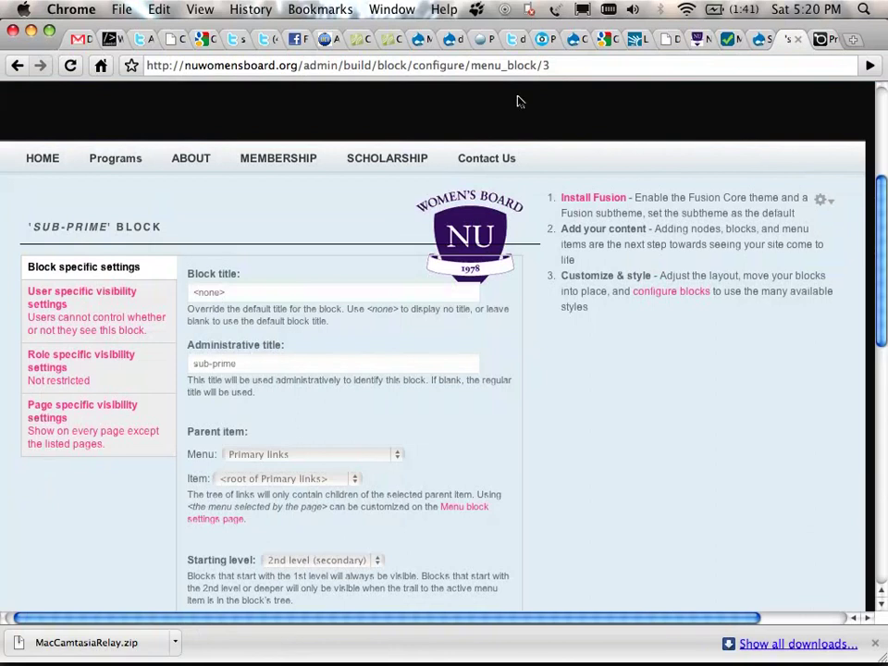
left_click(728, 39)
scroll(370, 153, "up", 20)
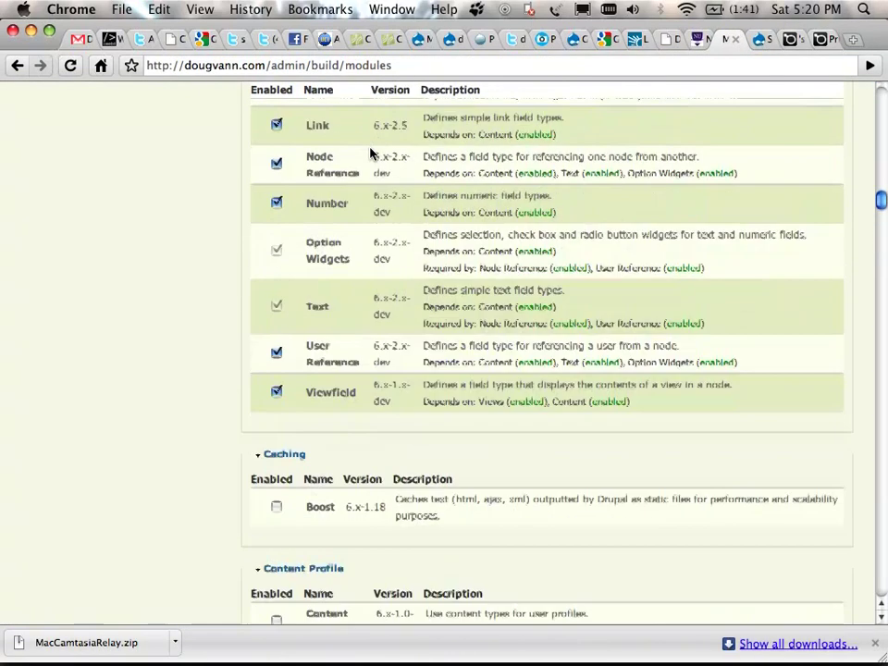
scroll(370, 153, "up", 10)
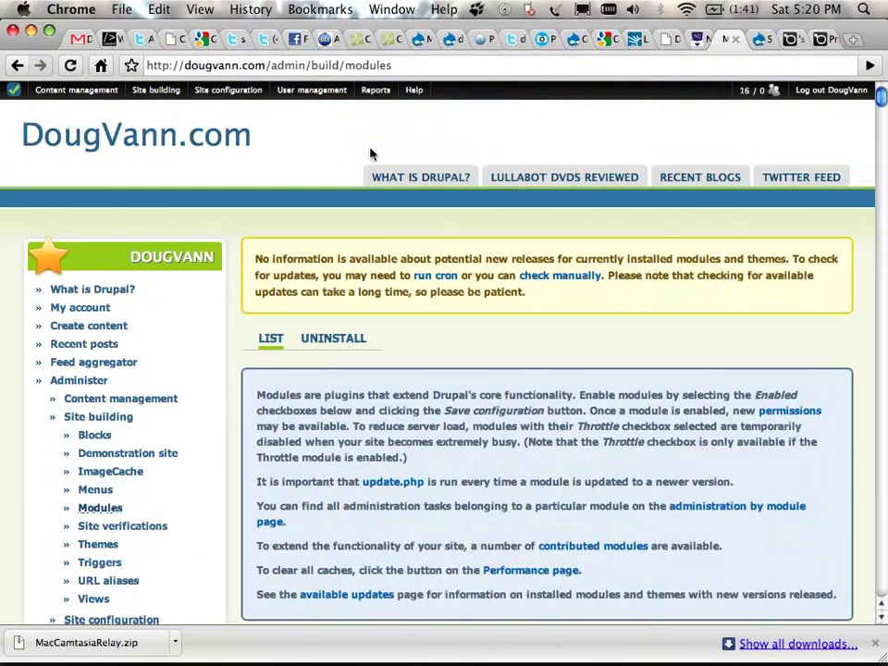
left_click(162, 130)
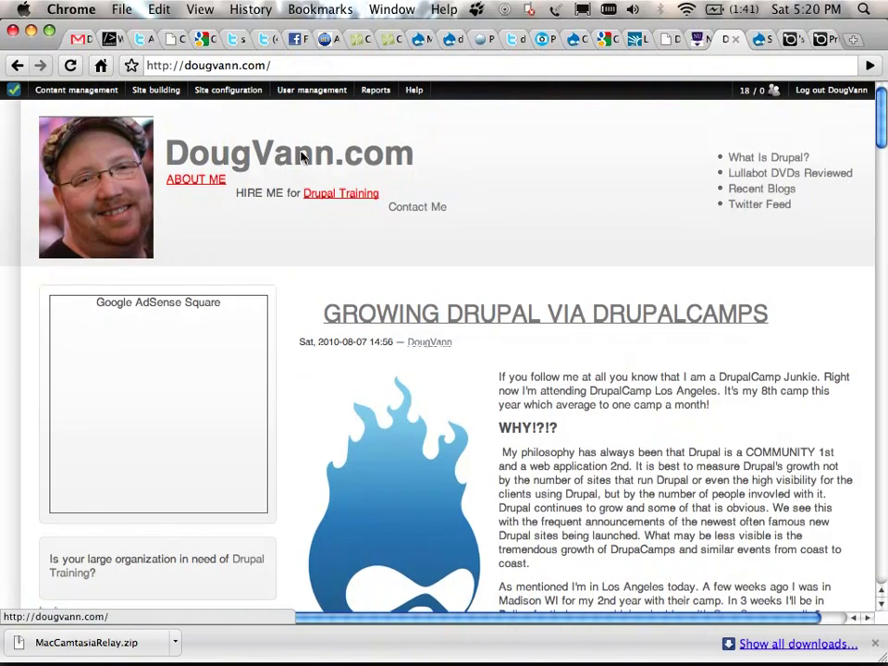
- Open the Contact Doug Vann page and scroll to its Name, Nature of Inquiry, Email, Message and FILE fields
left_click(413, 210)
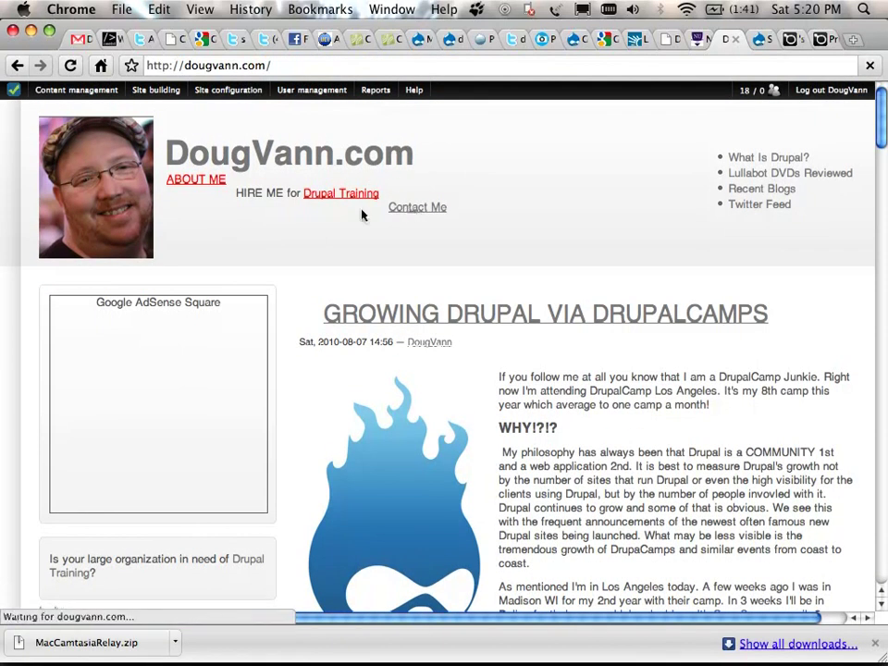
scroll(329, 219, "down", 5)
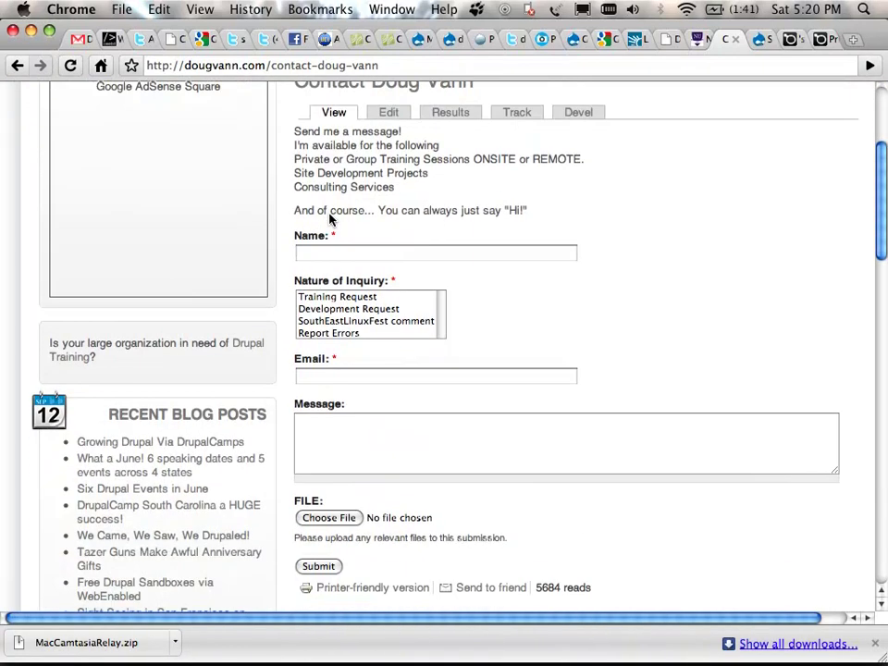
scroll(329, 220, "up", 5)
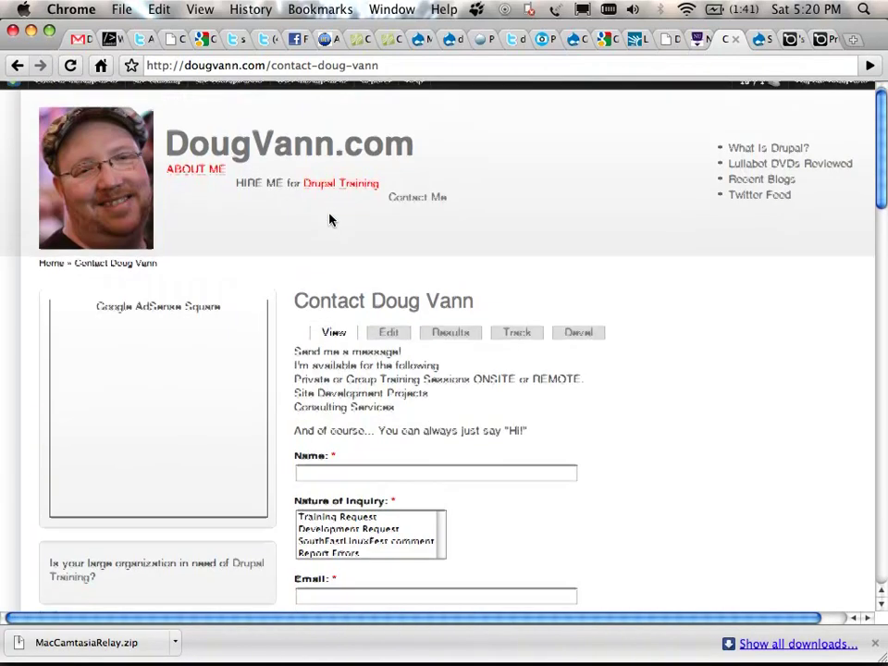
scroll(329, 219, "down", 3)
scroll(319, 310, "down", 3)
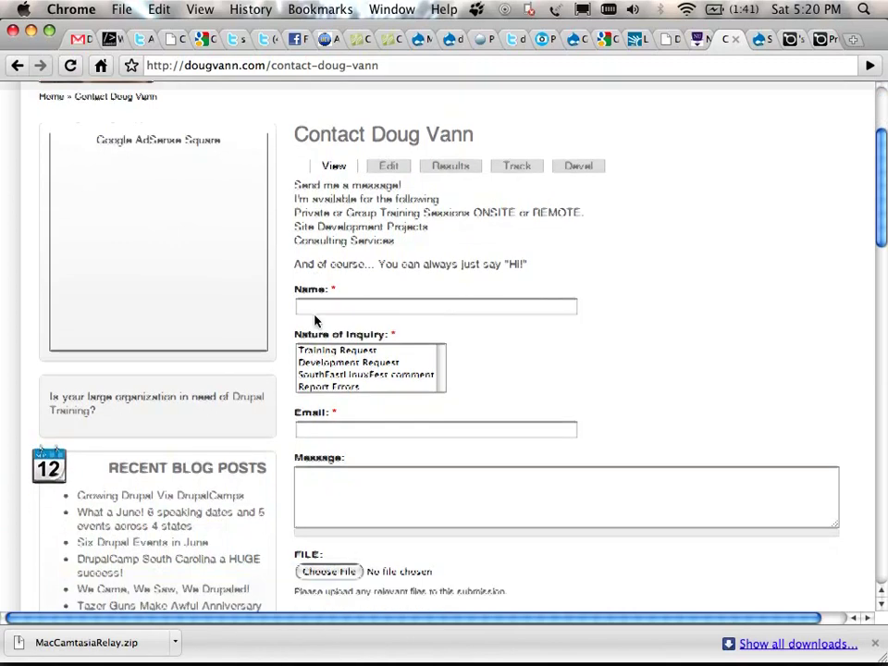
scroll(350, 339, "down", 2)
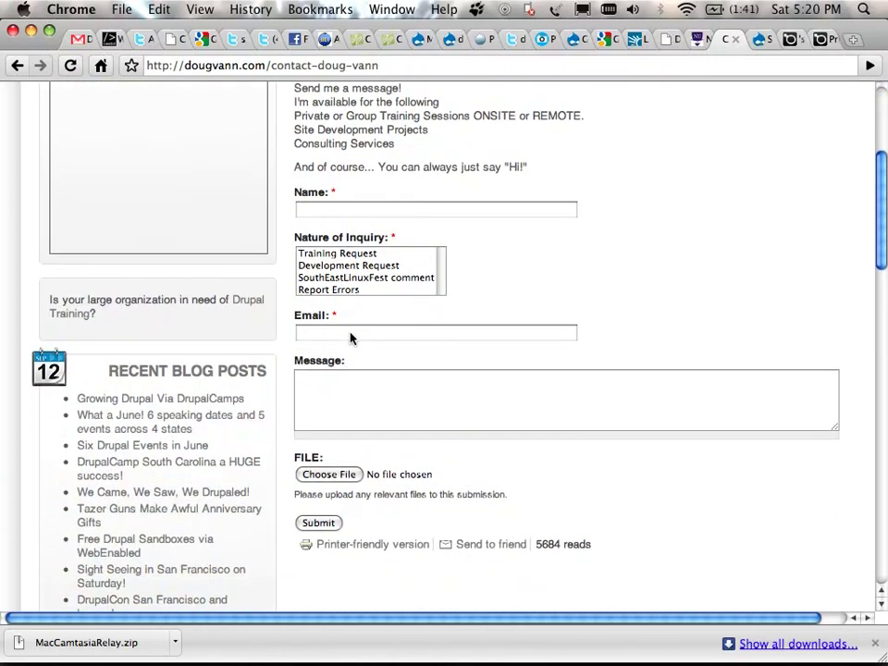
scroll(369, 319, "down", 2)
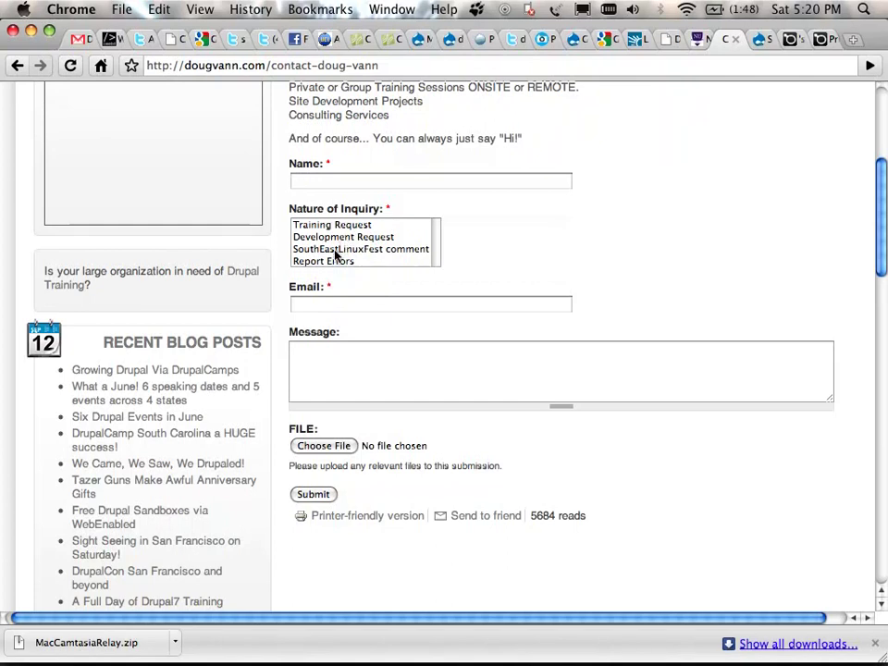
scroll(347, 254, "down", 1)
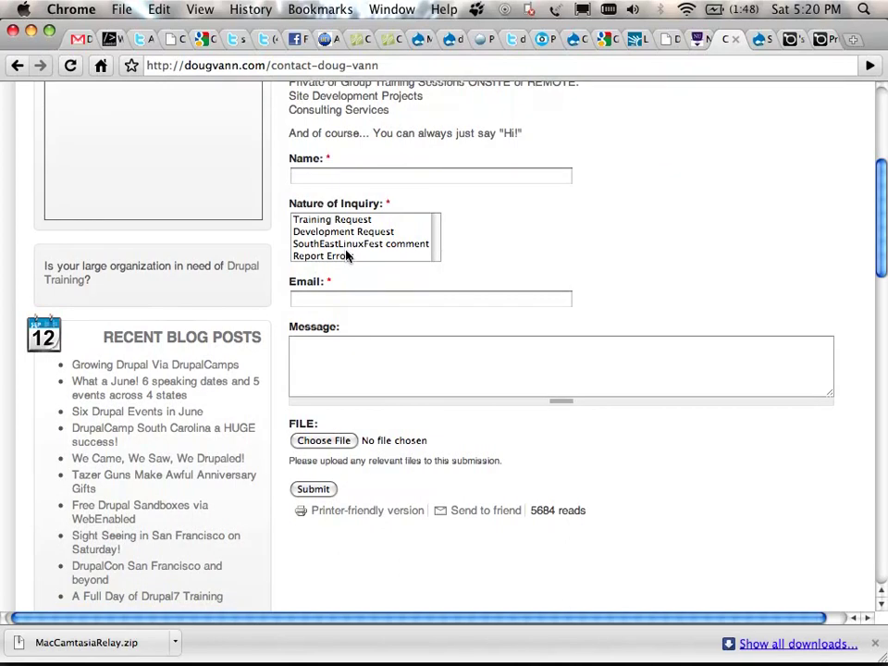
scroll(346, 255, "down", 2)
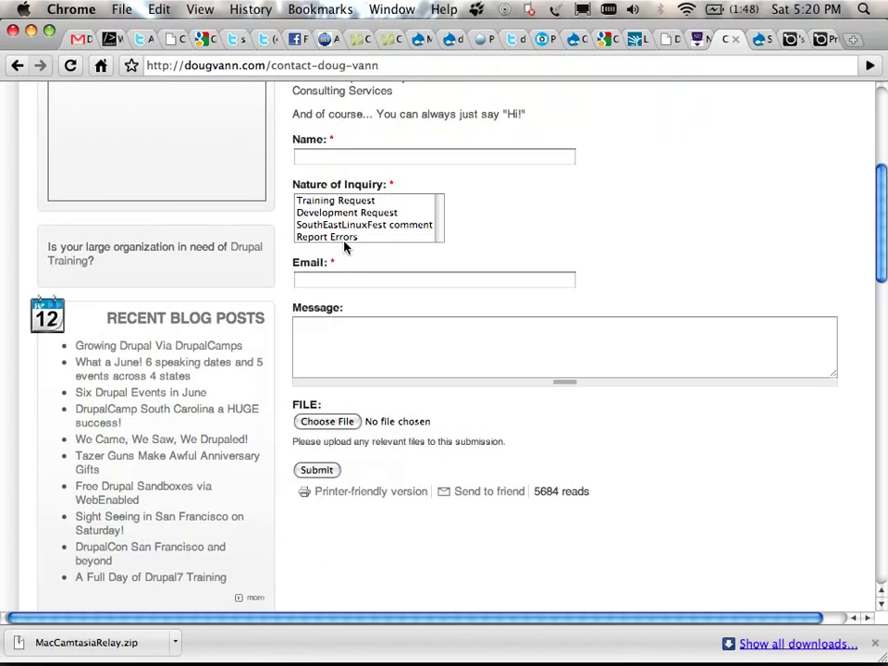
scroll(344, 245, "down", 2)
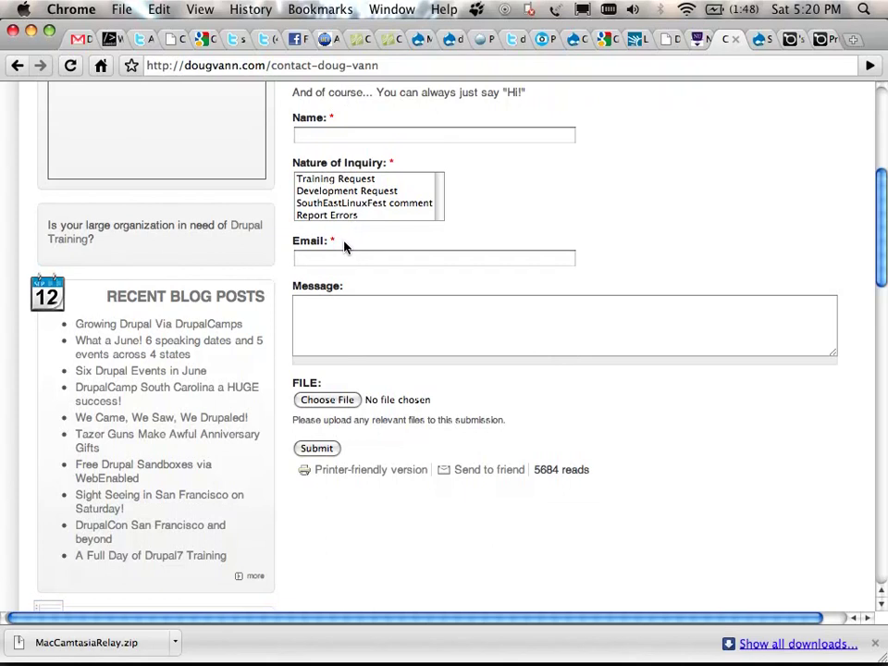
left_click(342, 254)
scroll(340, 255, "down", 5)
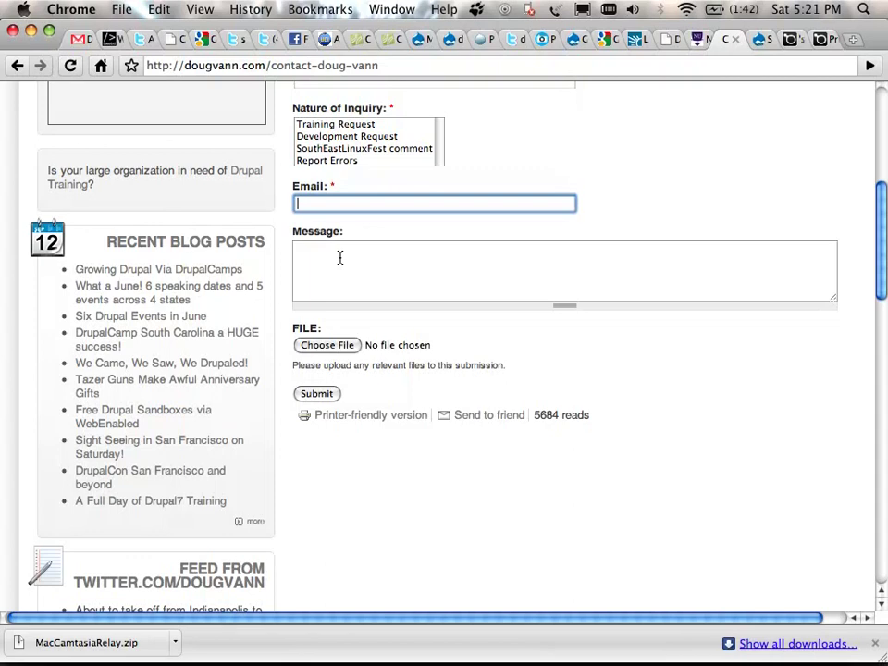
scroll(339, 257, "down", 1)
scroll(340, 257, "down", 1)
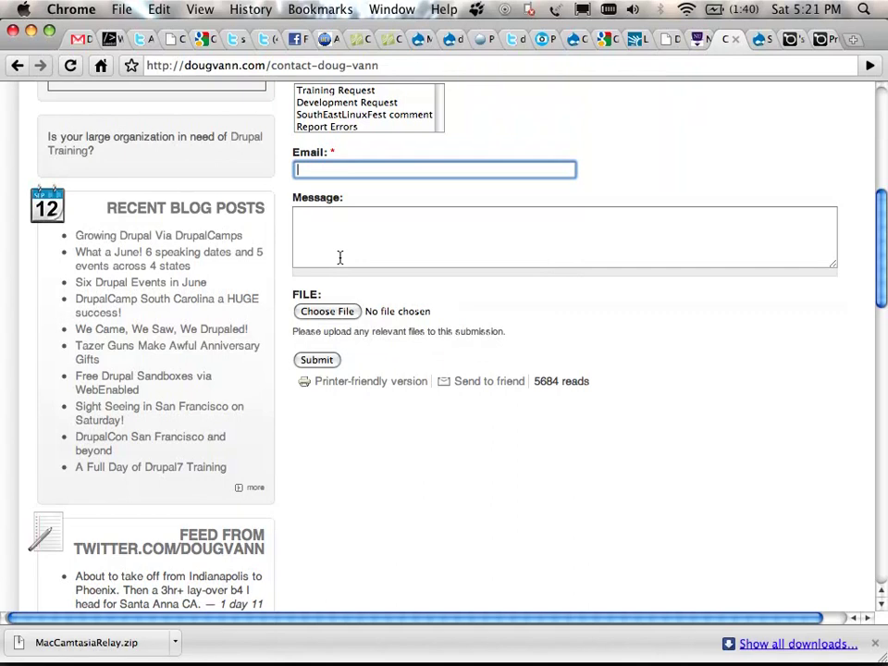
scroll(339, 258, "down", 3)
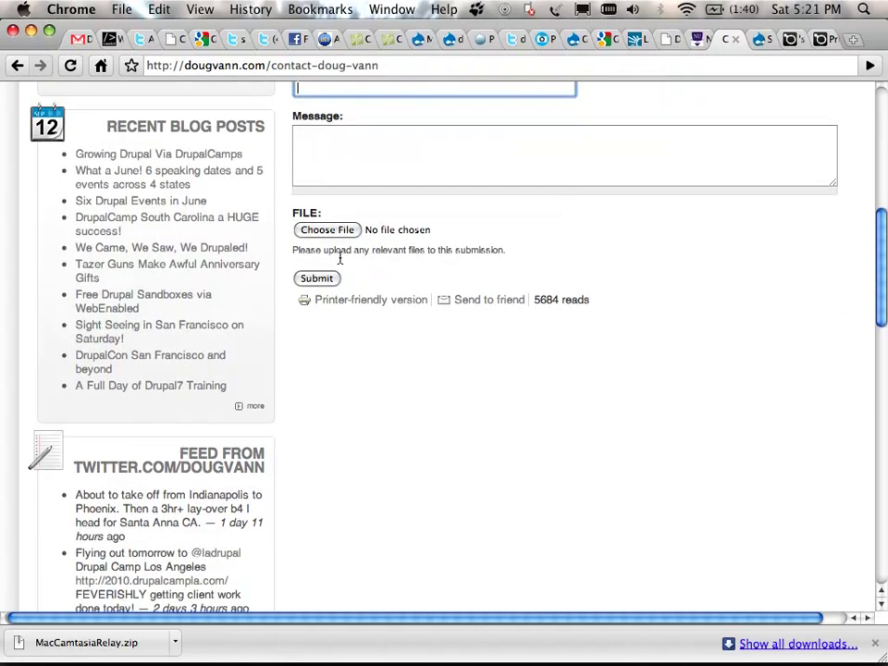
scroll(340, 257, "up", 4)
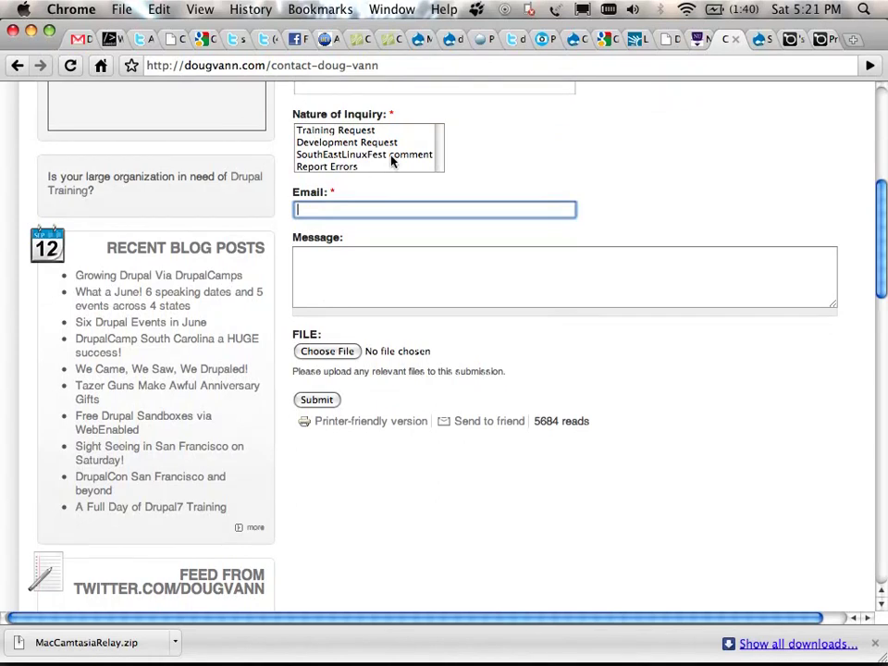
scroll(390, 161, "down", 4)
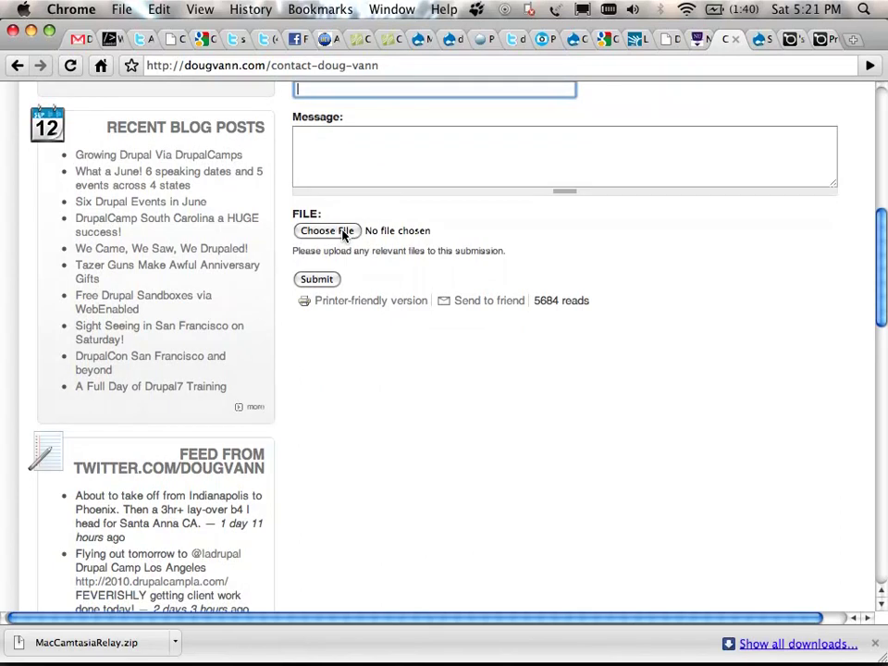
scroll(342, 234, "up", 10)
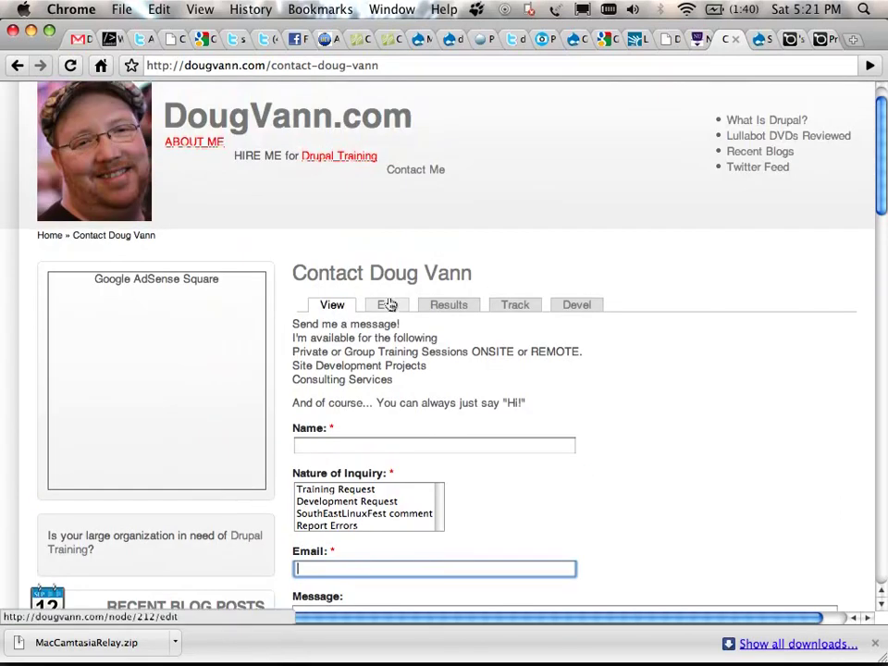
- Open the contact webform's Edit page and review its Webform Settings
left_click(389, 303)
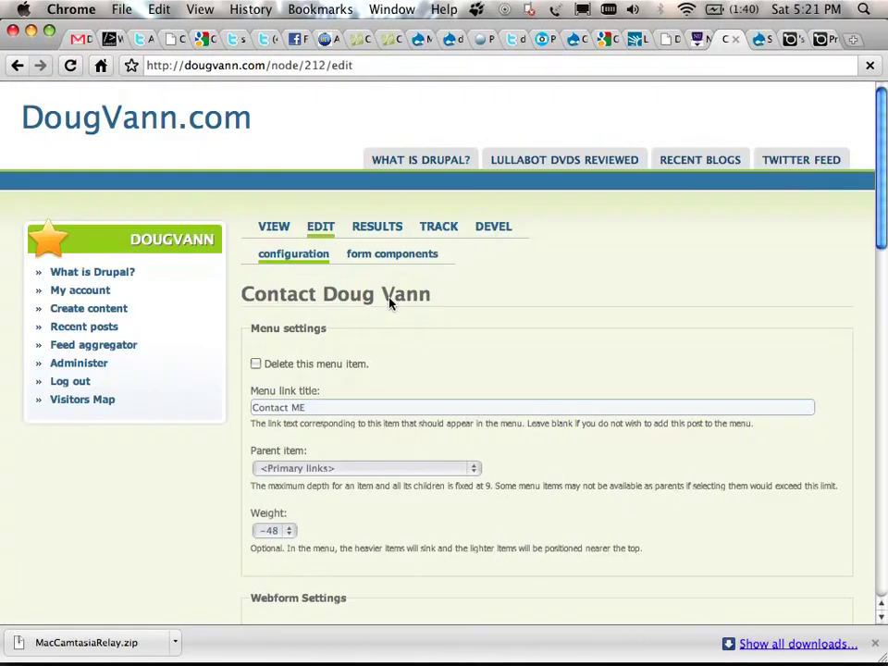
scroll(389, 303, "down", 3)
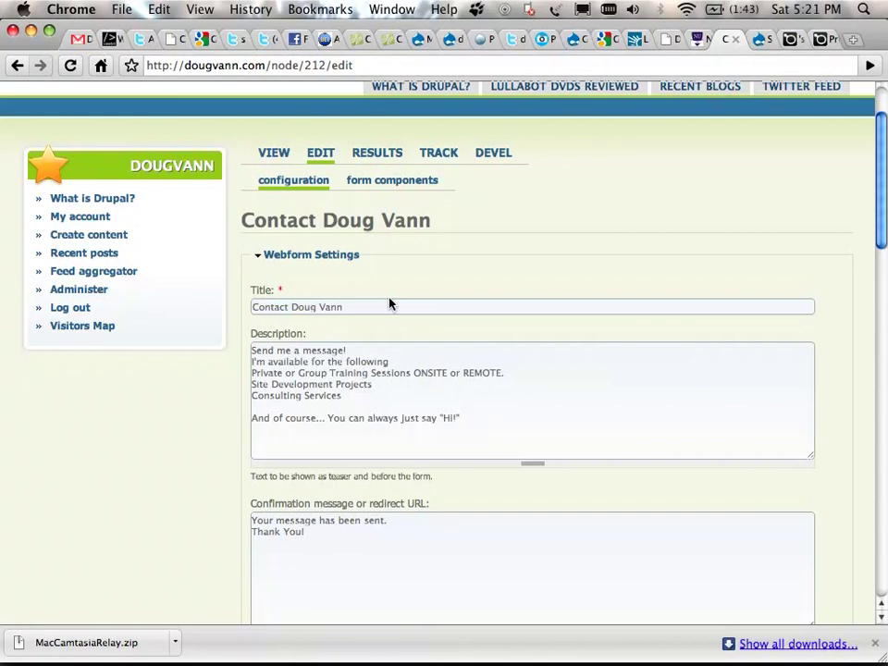
scroll(388, 303, "down", 3)
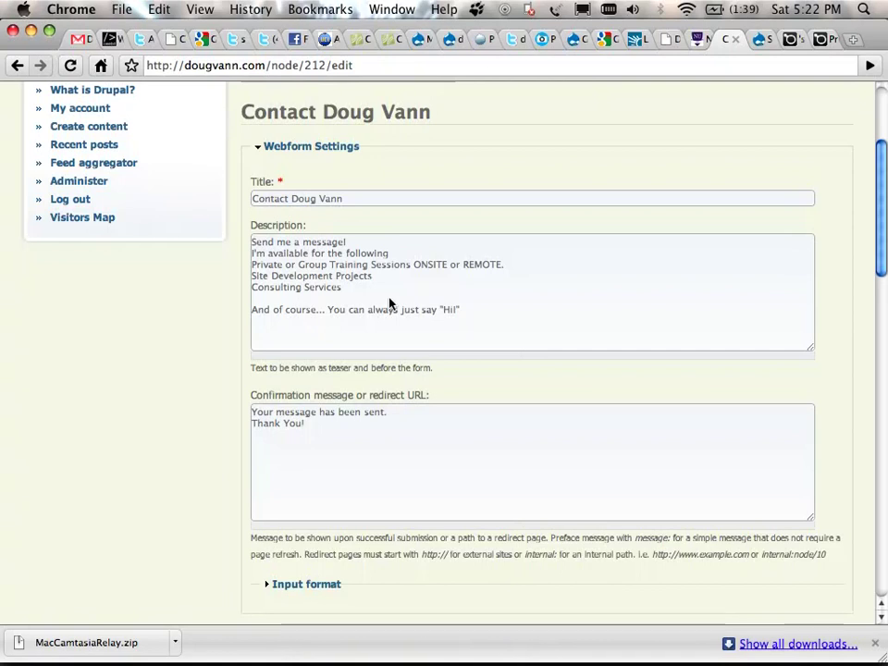
scroll(389, 302, "up", 5)
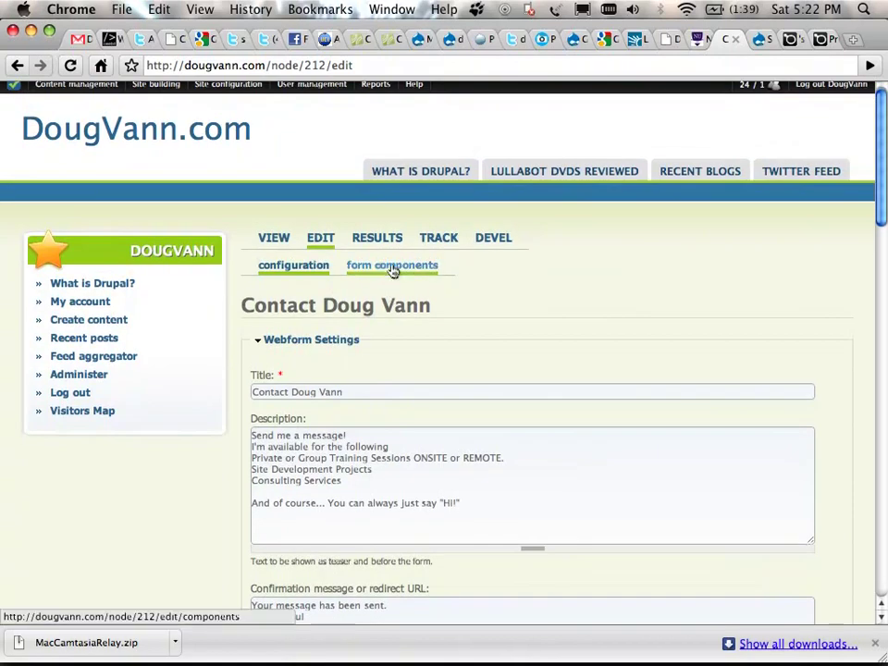
- Return to the contact page, then open Content management > Webforms from the admin menu
left_click(281, 243)
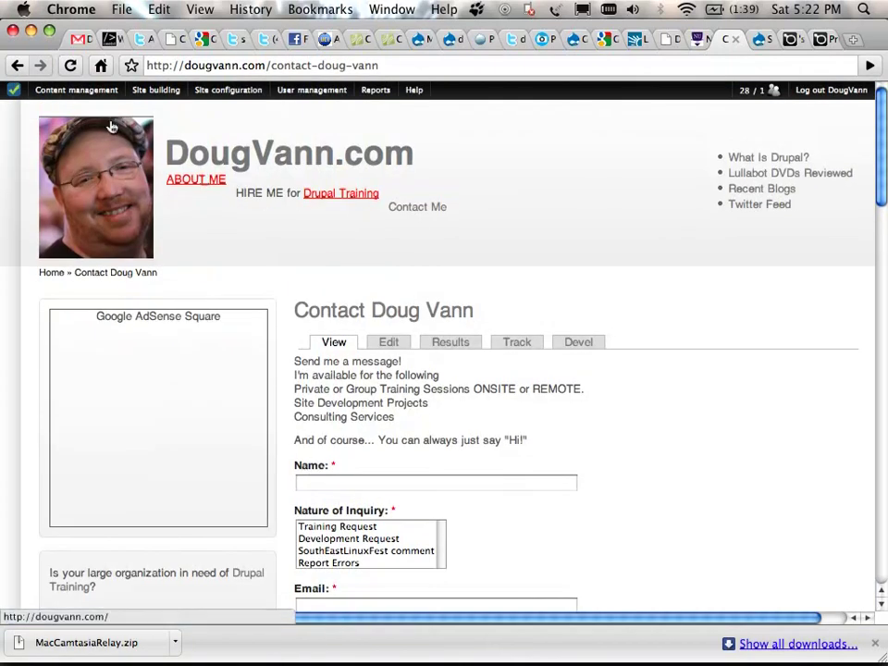
mouse_move(77, 90)
mouse_move(65, 263)
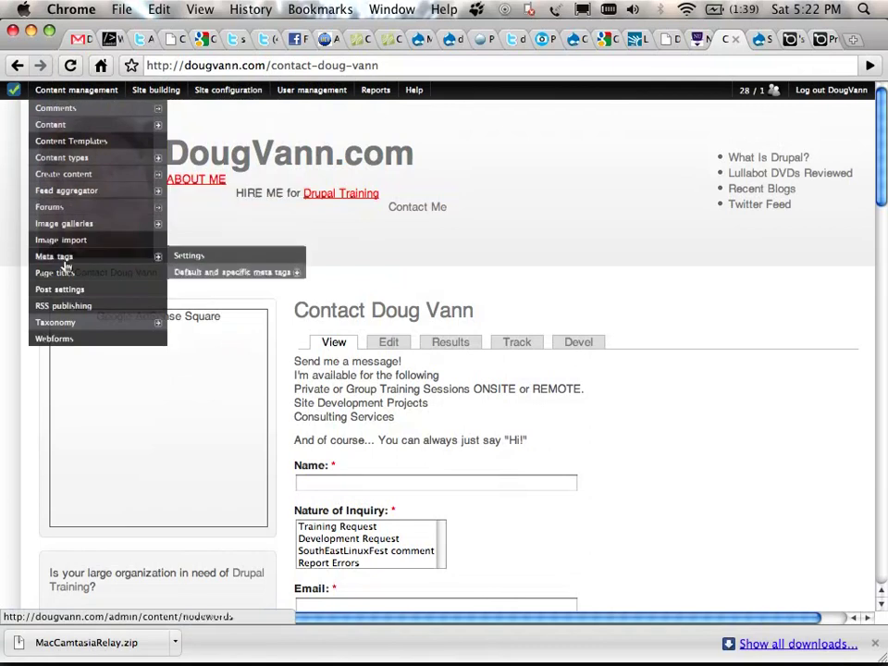
left_click(56, 339)
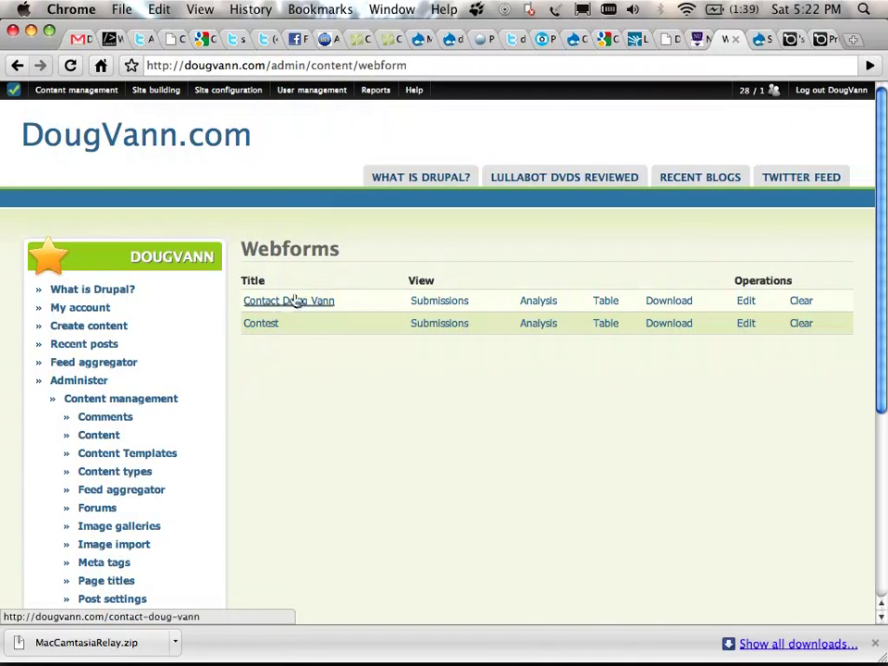
- Open the Contact Doug Vann submissions and jump to the last page, showing submissions 91–103
left_click(430, 303)
scroll(431, 303, "down", 5)
scroll(431, 303, "down", 10)
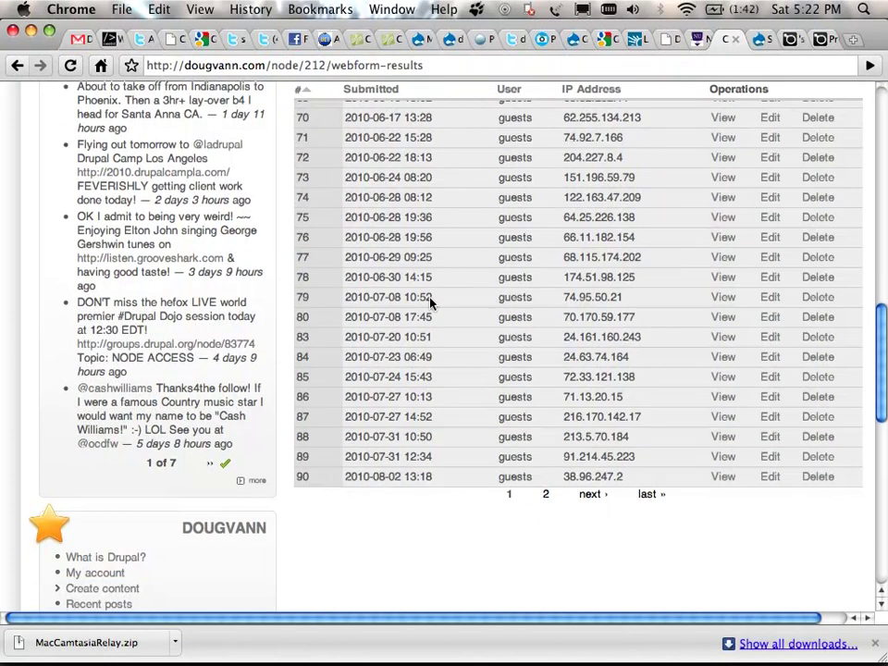
left_click(649, 495)
scroll(508, 430, "down", 10)
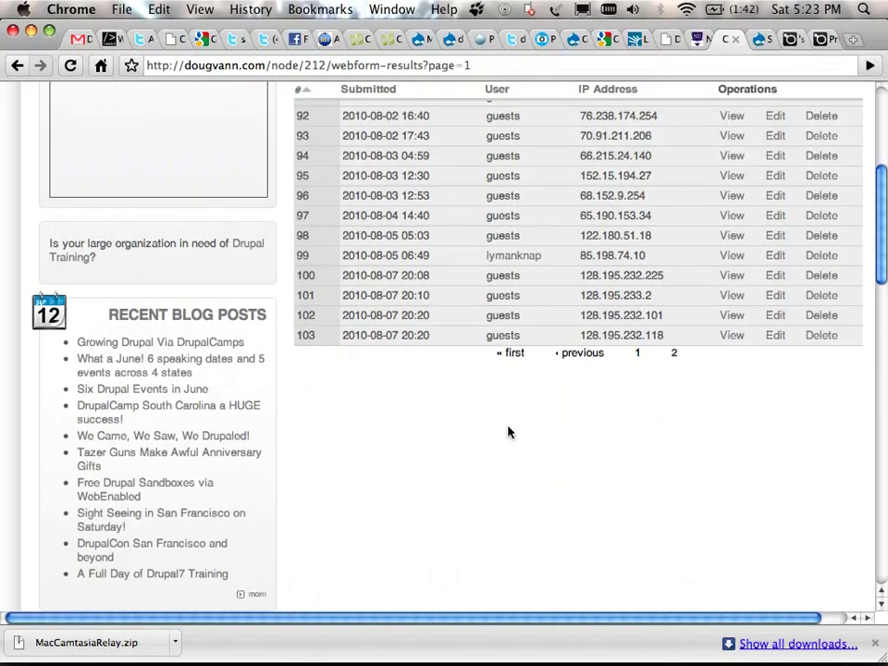
scroll(508, 432, "up", 5)
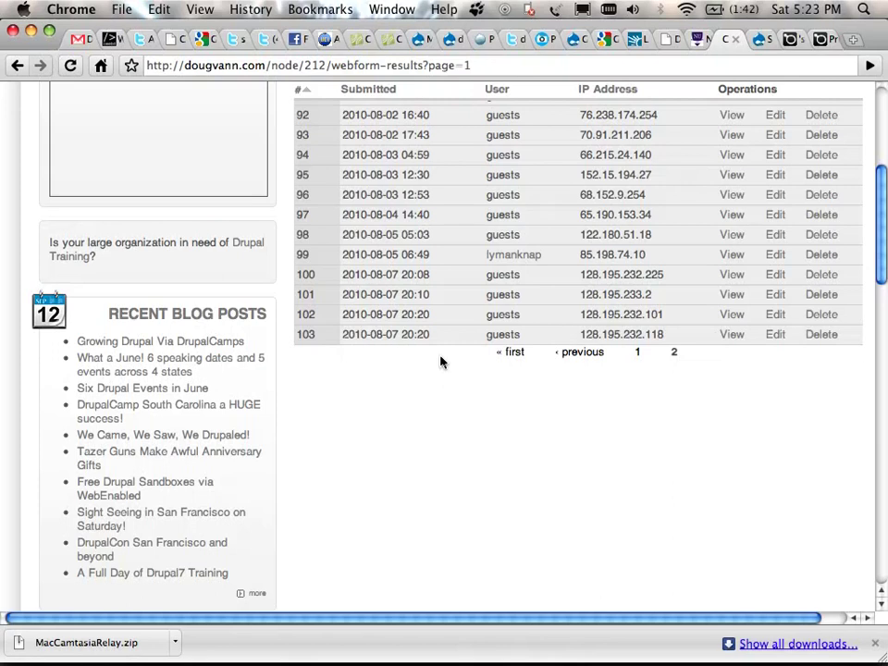
scroll(532, 348, "up", 5)
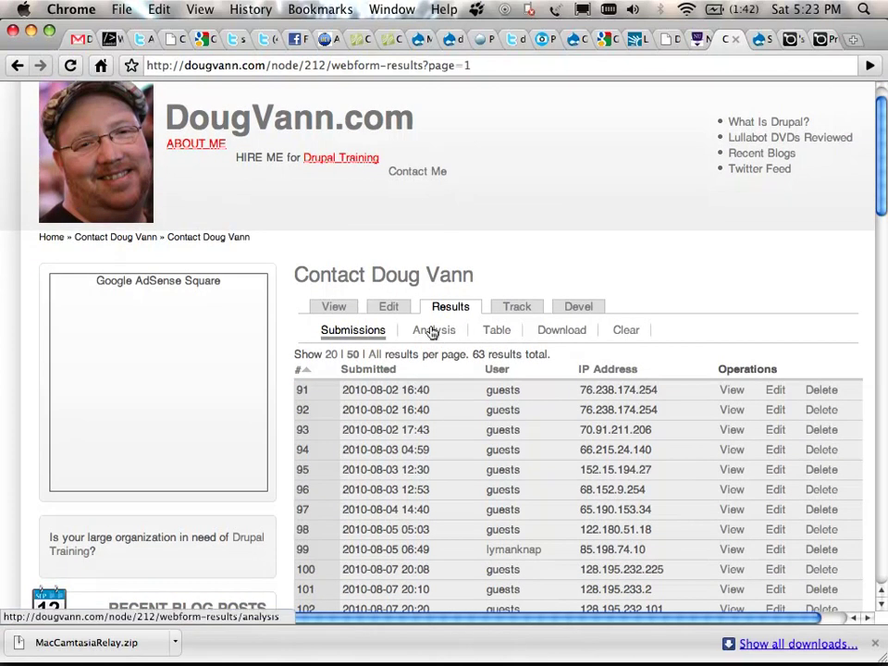
- Show the Analysis sub-tab with per-question response counts for Contact Doug Vann
left_click(432, 331)
scroll(431, 331, "down", 8)
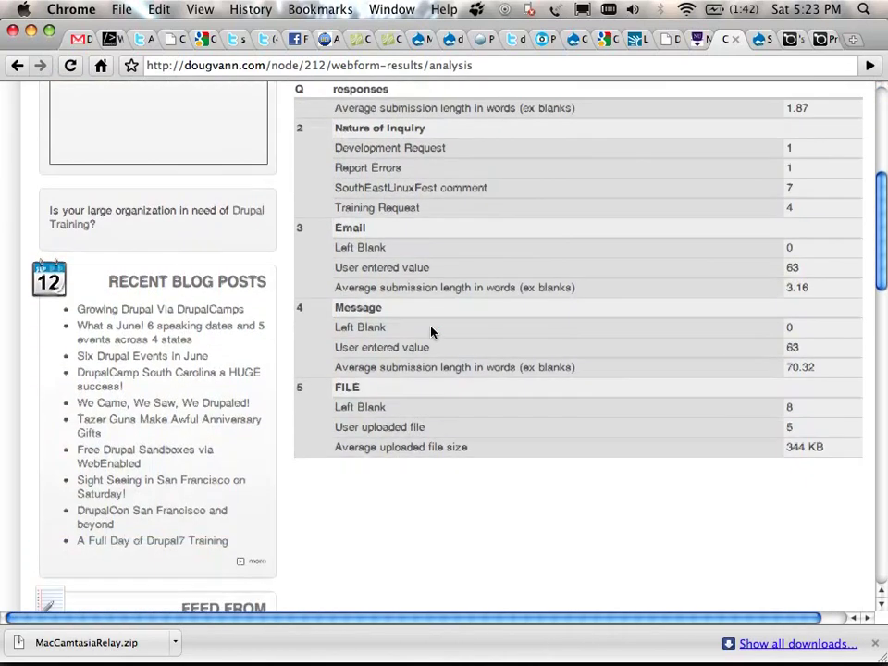
scroll(431, 331, "up", 3)
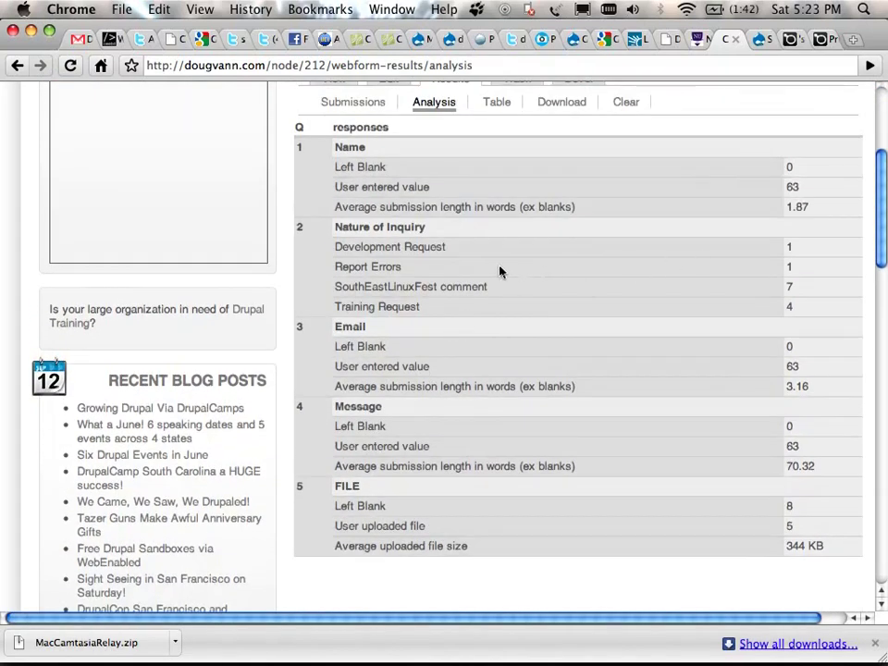
scroll(498, 271, "up", 1)
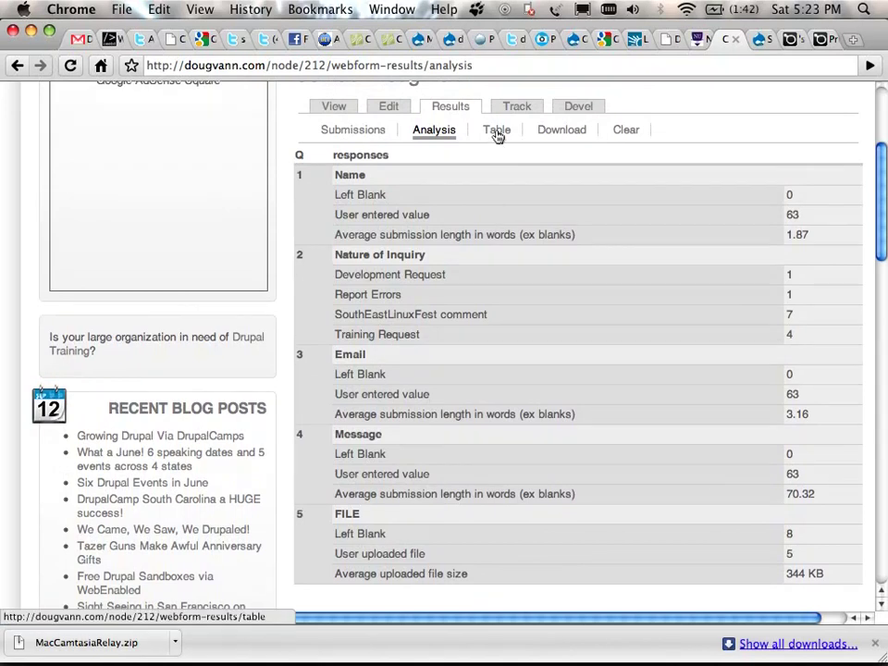
- Switch to the Table sub-tab and scan all 63 submissions' fields
left_click(497, 131)
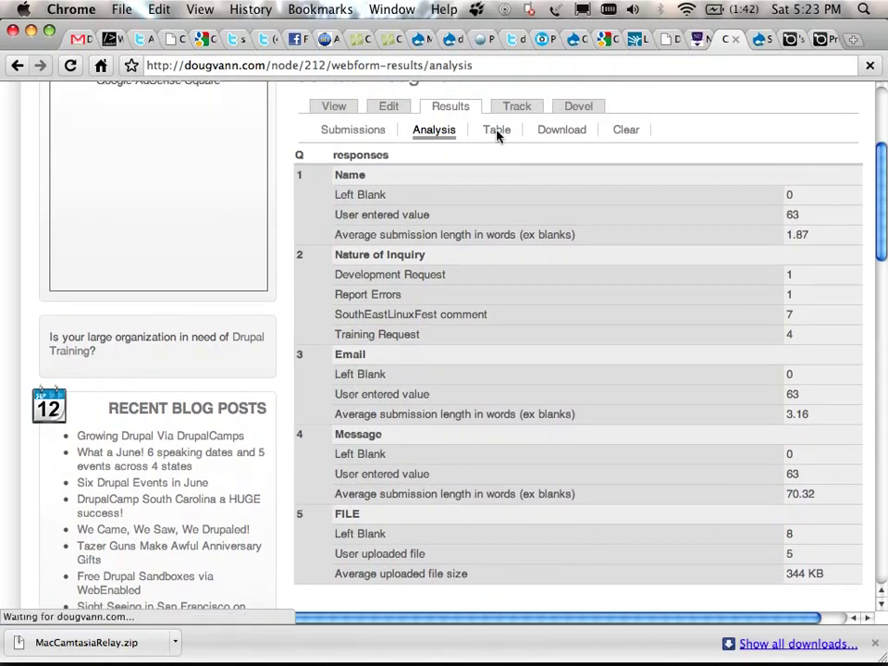
scroll(497, 137, "down", 5)
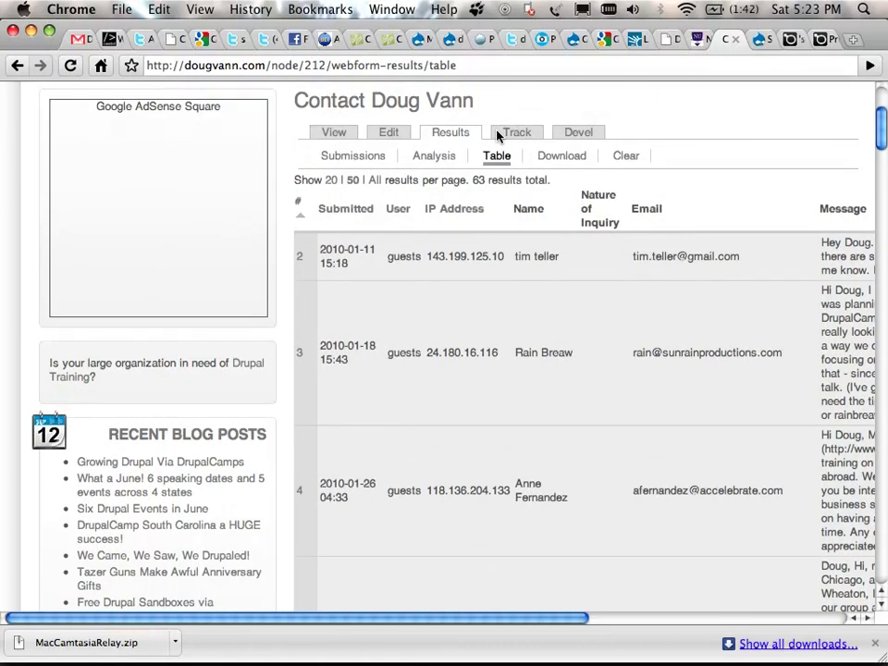
scroll(496, 134, "right", 8)
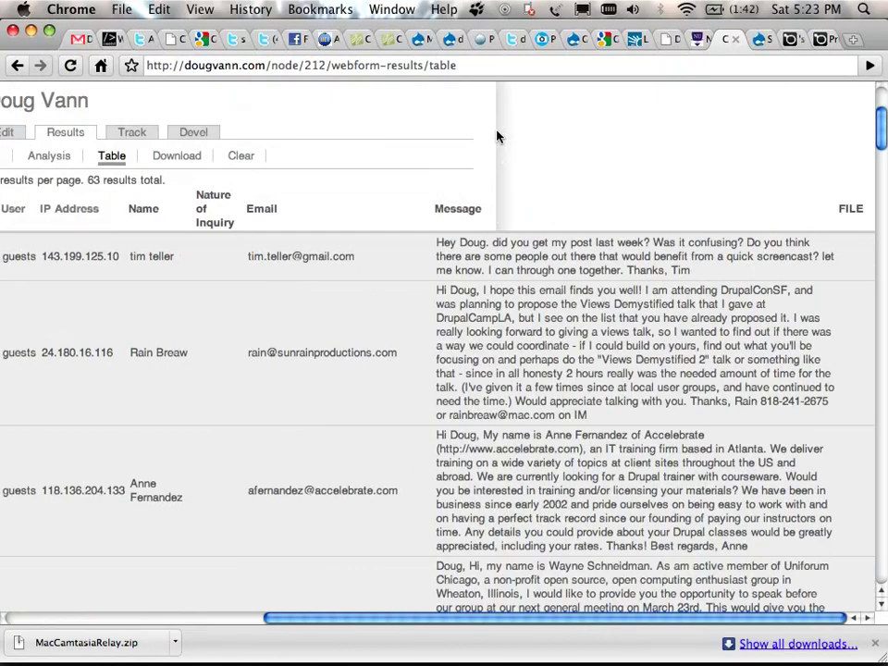
scroll(496, 134, "left", 8)
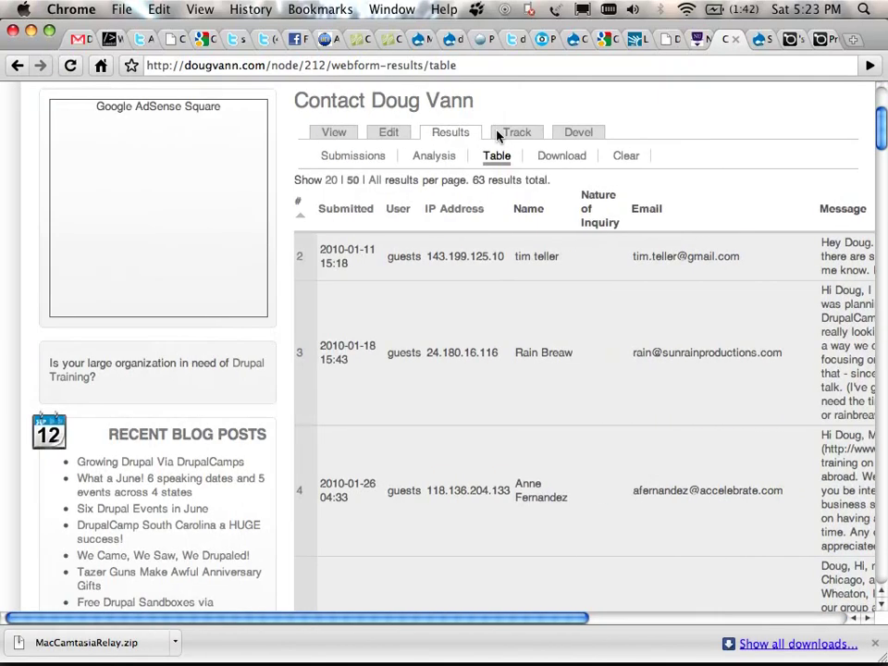
scroll(497, 135, "down", 1)
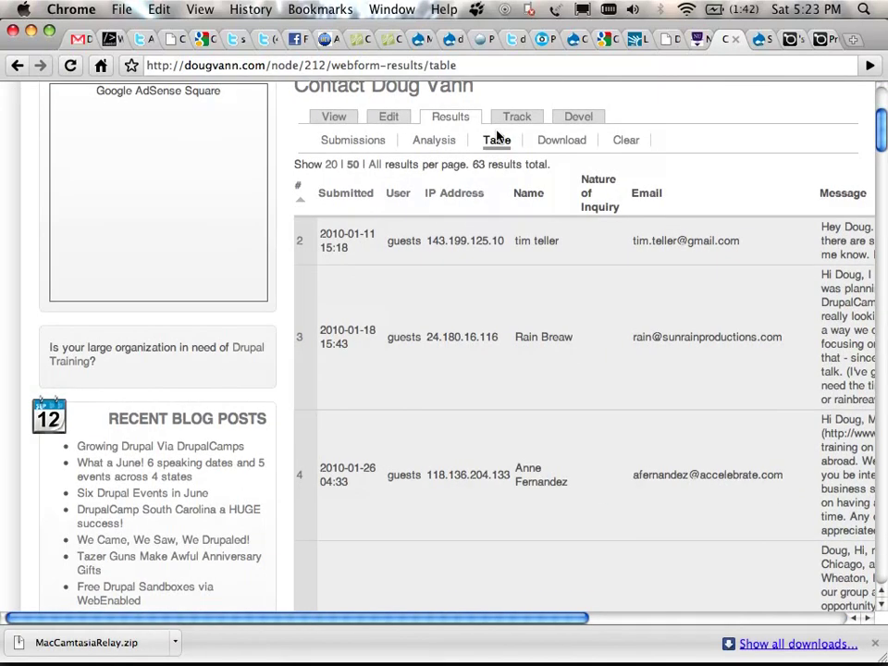
- Check the results export options, then return to the Submissions list
left_click(558, 144)
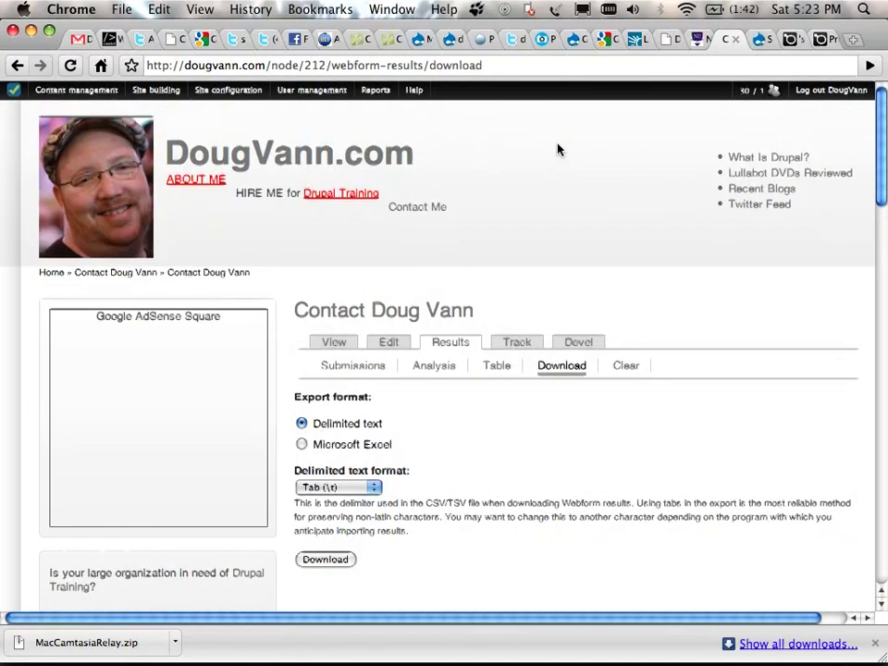
scroll(558, 149, "down", 3)
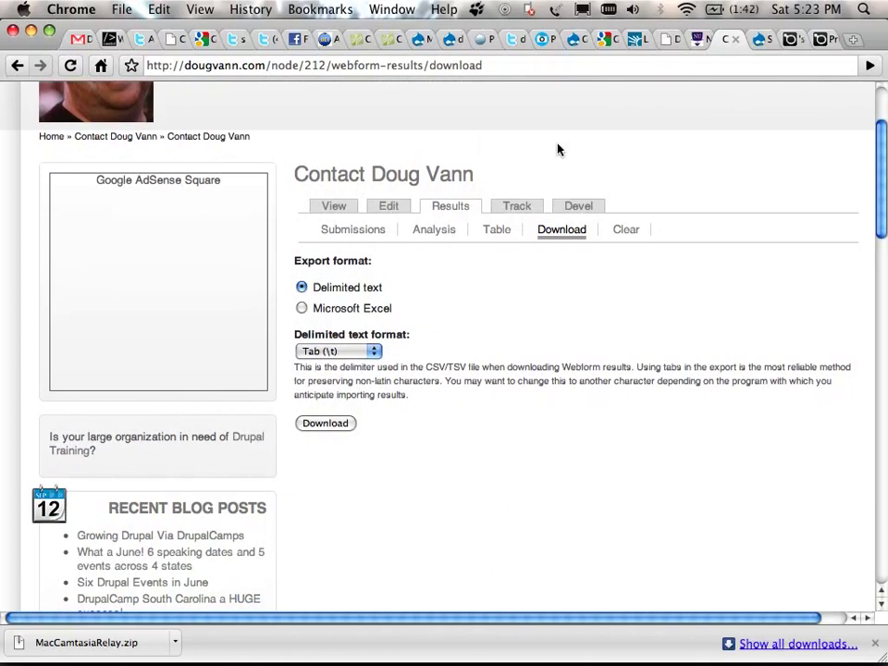
left_click(349, 229)
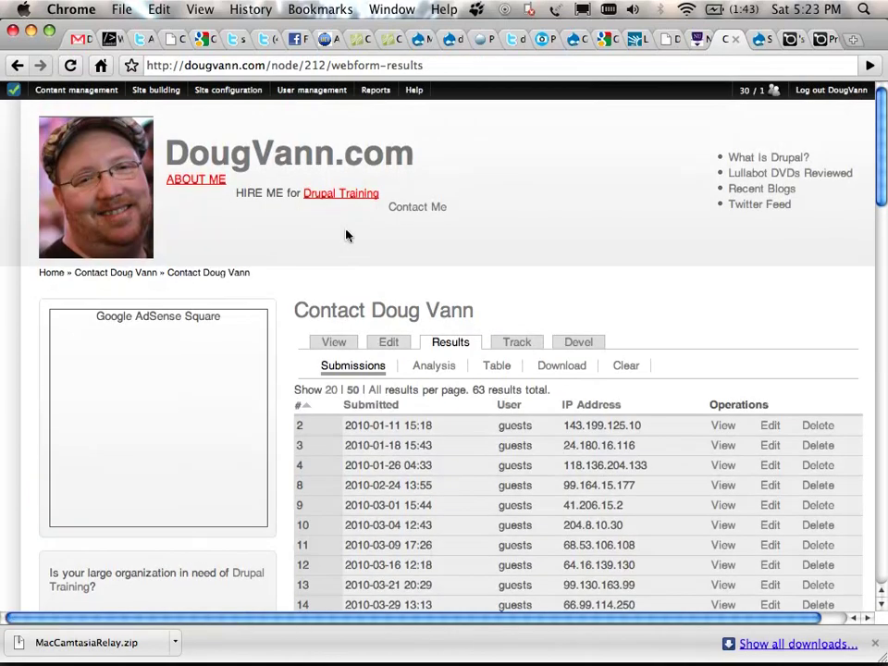
scroll(481, 253, "right", 2)
scroll(482, 253, "down", 10)
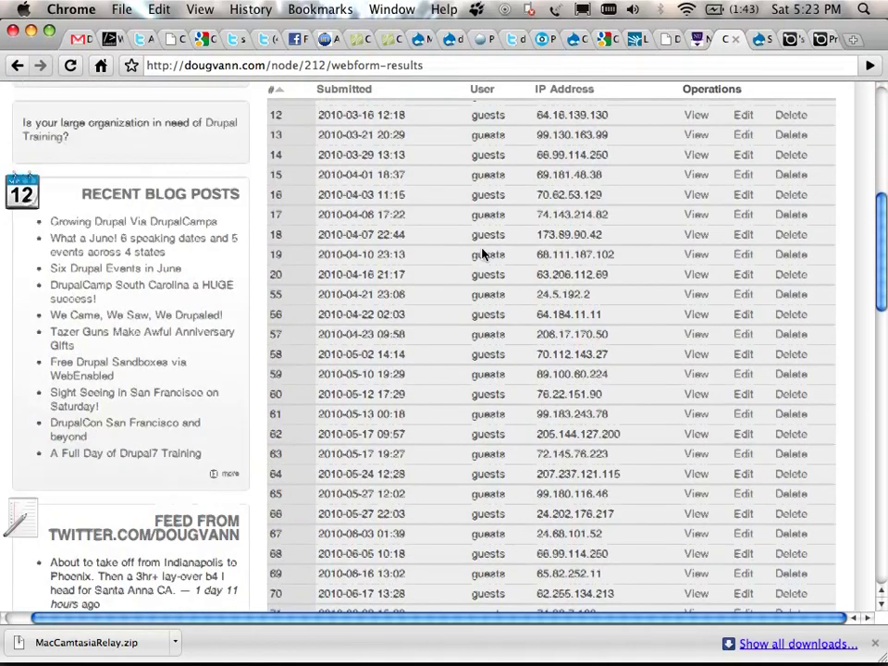
scroll(482, 253, "up", 10)
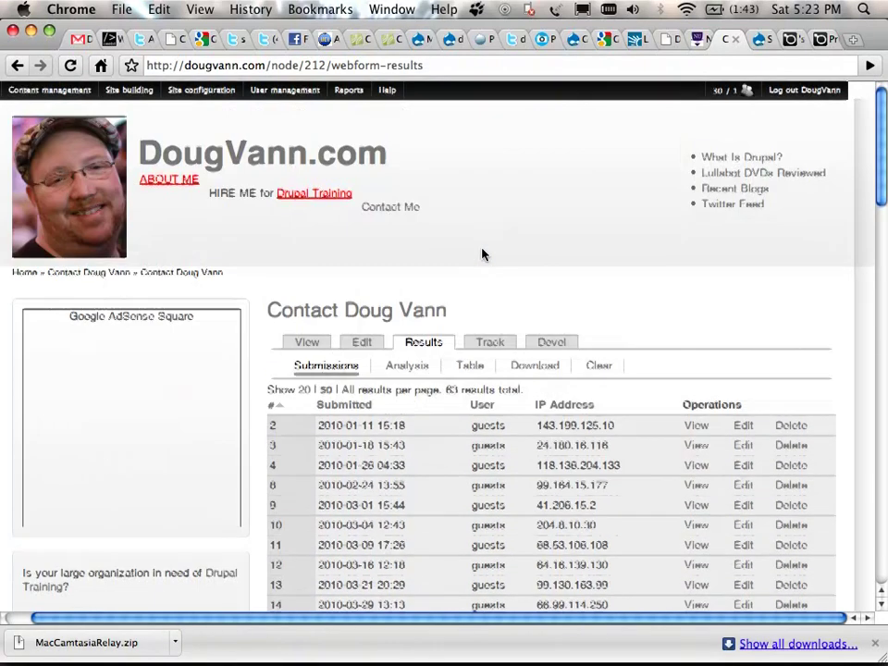
- Display the Analysis summary of the Contact Doug Vann responses
left_click(401, 370)
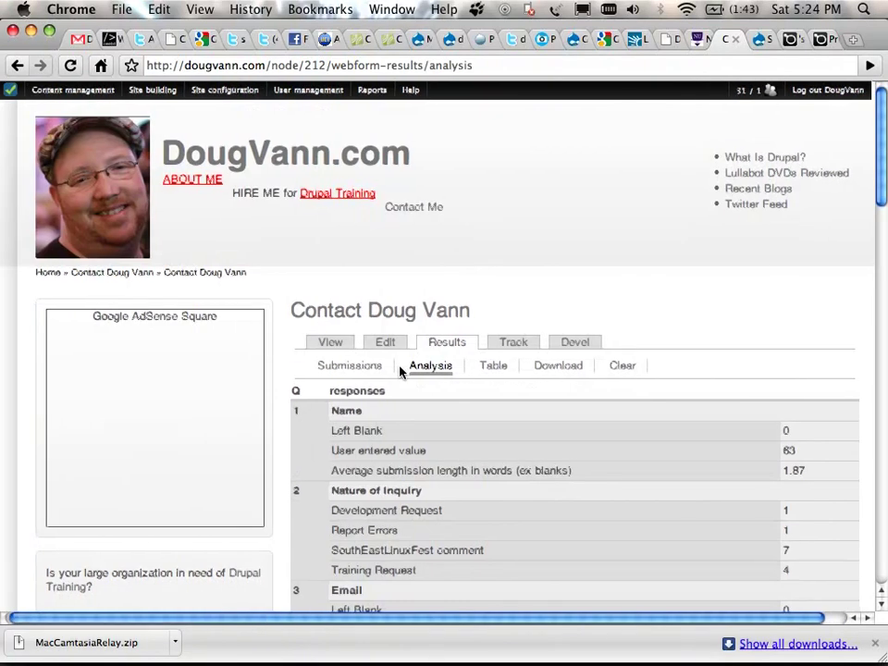
scroll(400, 370, "right", 2)
scroll(401, 370, "down", 10)
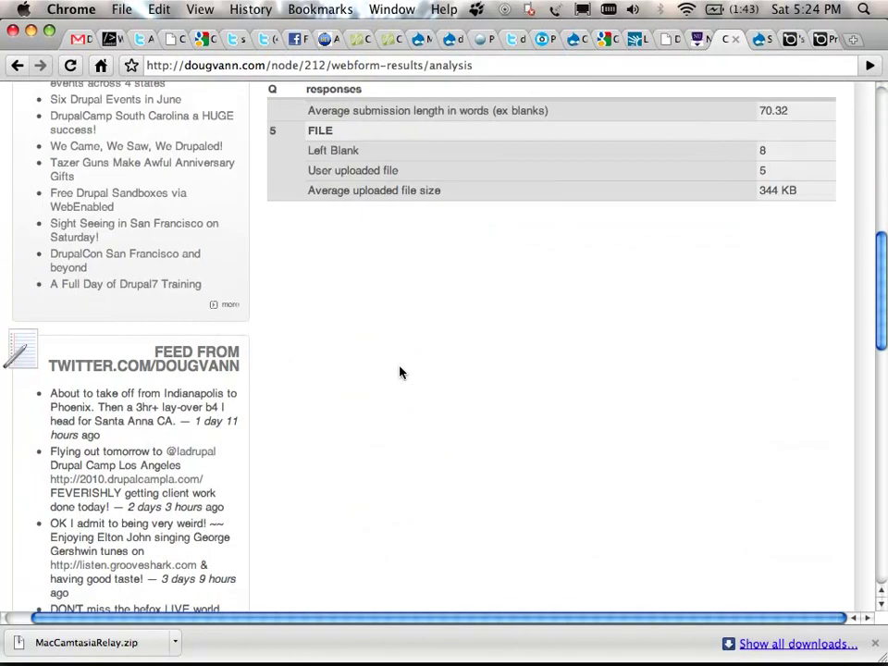
scroll(401, 370, "up", 5)
scroll(400, 370, "up", 4)
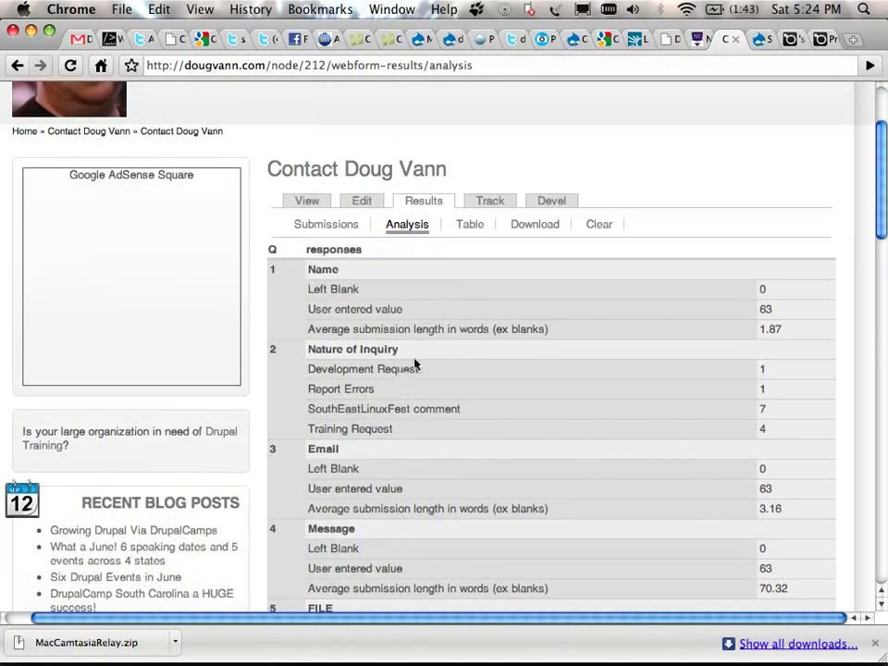
- Show the full results table with Submitted, User, IP Address, Name, Nature of Inquiry, Email, Message columns
left_click(471, 229)
scroll(469, 232, "down", 2)
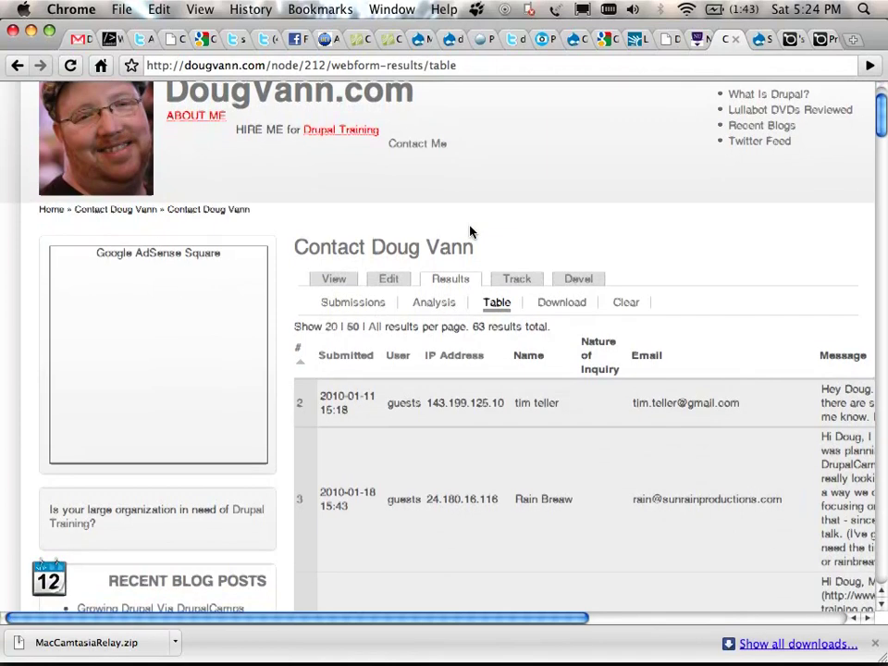
scroll(470, 231, "right", 5)
scroll(470, 232, "right", 3)
scroll(470, 232, "left", 7)
scroll(470, 231, "down", 20)
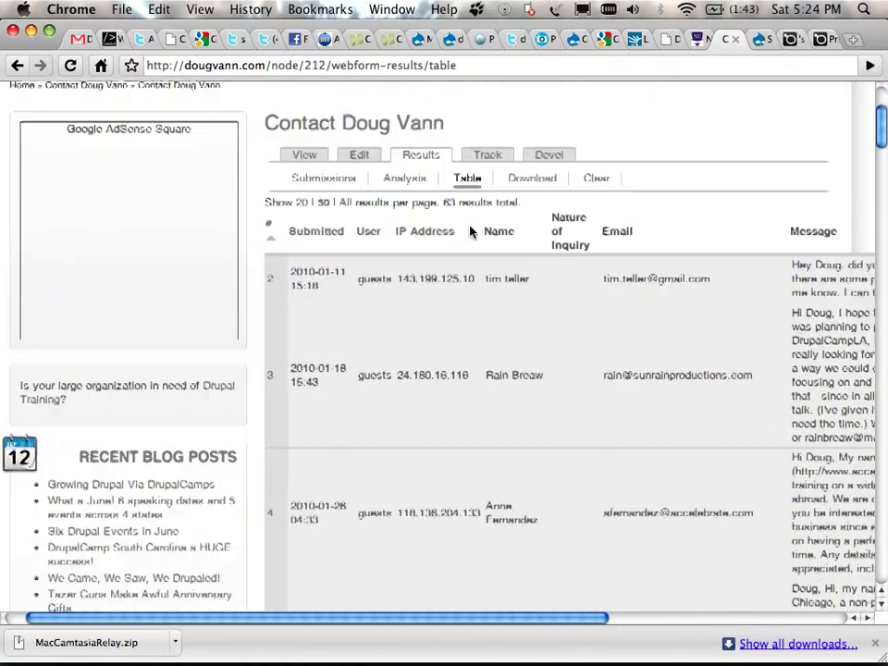
scroll(470, 231, "down", 5)
scroll(470, 232, "up", 20)
scroll(470, 231, "up", 4)
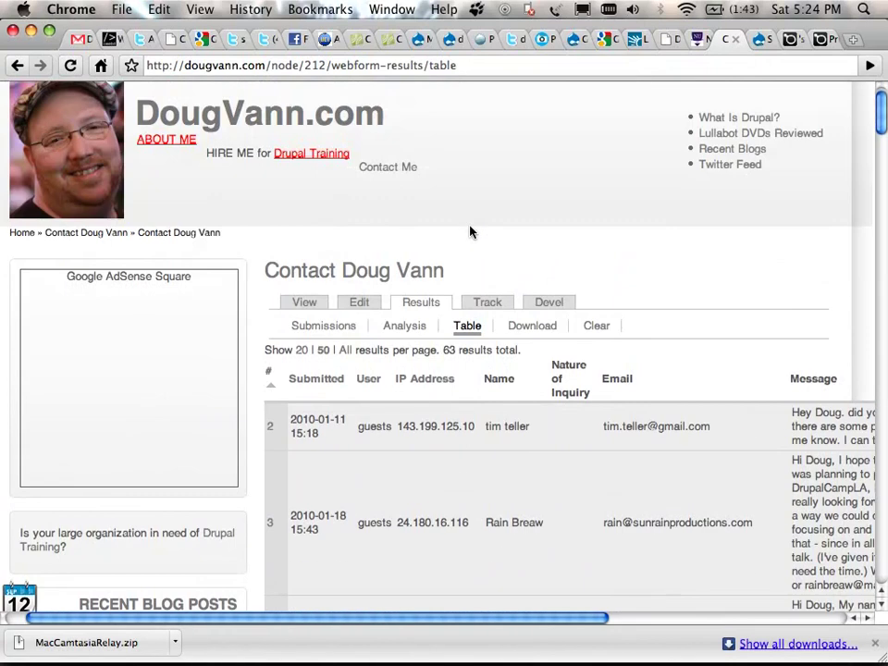
scroll(470, 232, "down", 1)
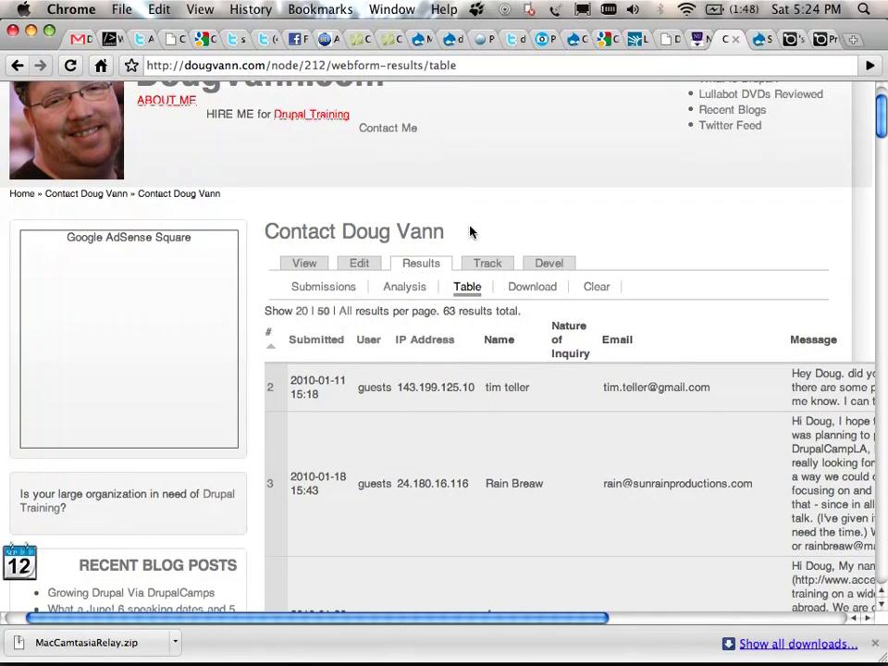
- Go back to the Submissions subtab and jump to the last page, entries 91–104 of 64
left_click(322, 289)
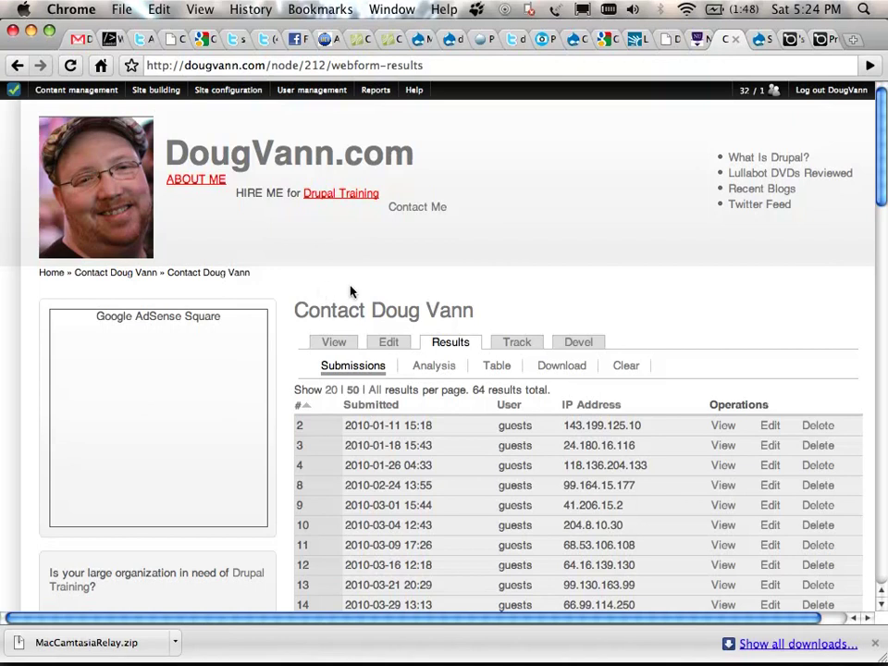
scroll(389, 288, "down", 5)
scroll(388, 288, "down", 15)
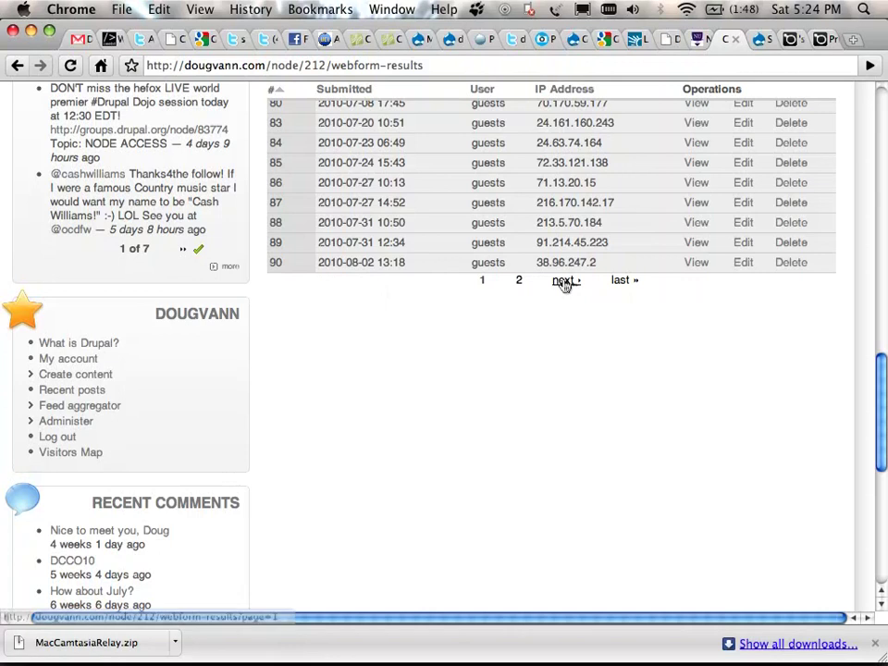
left_click(624, 280)
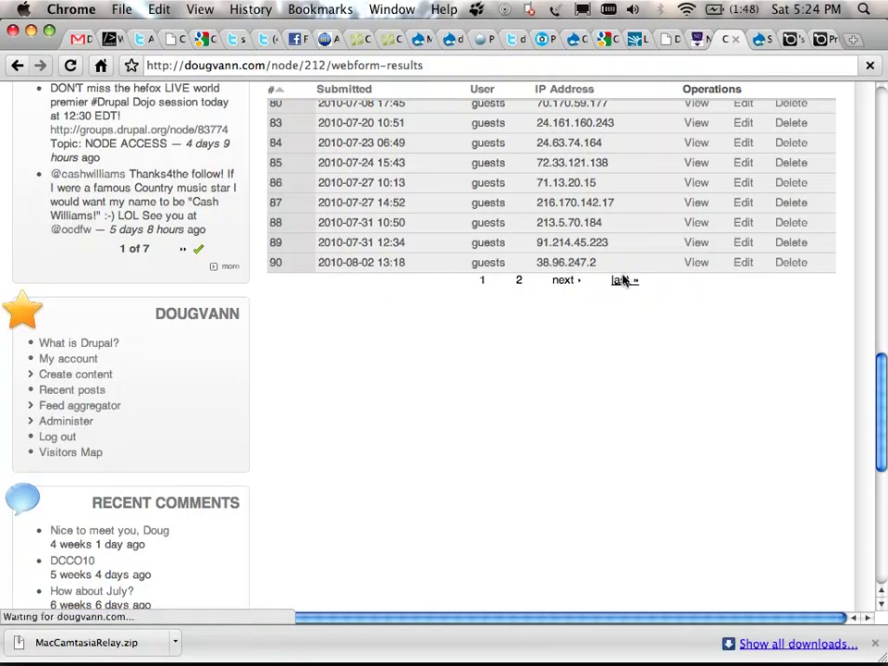
scroll(622, 280, "down", 5)
scroll(622, 280, "up", 5)
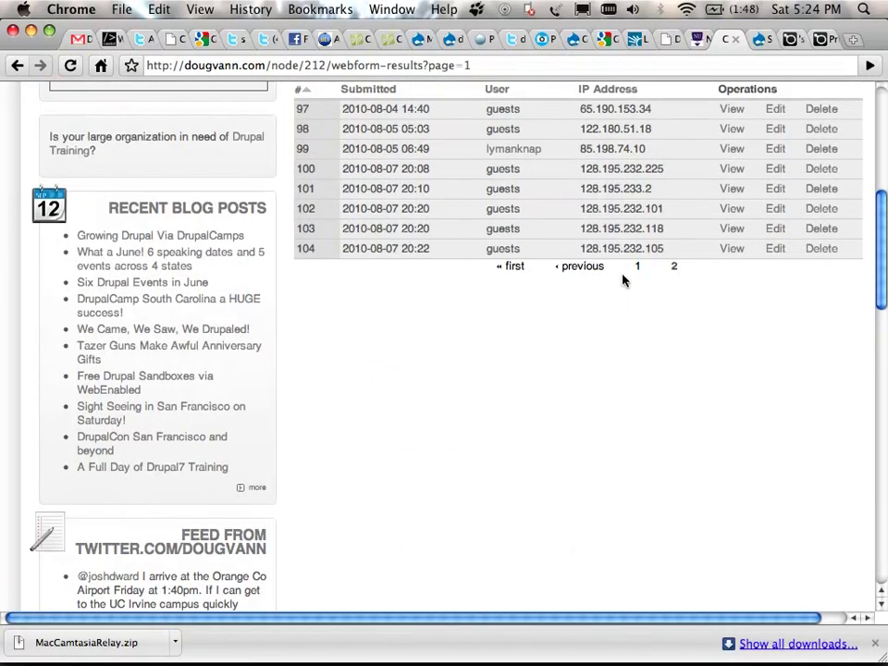
scroll(624, 280, "up", 1)
scroll(622, 280, "up", 4)
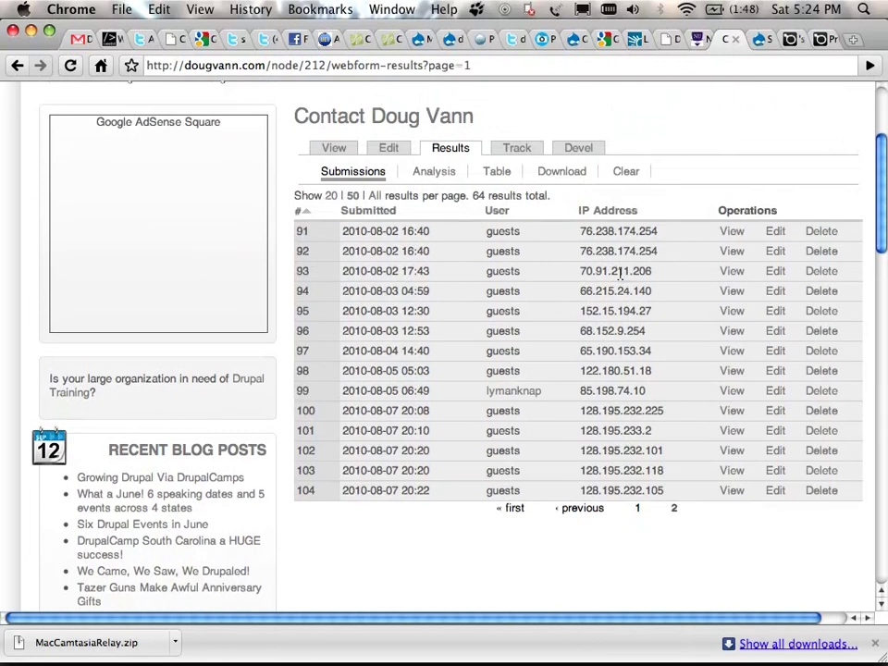
- Open the Contact Doug Vann webform's edit form (node/212) and scroll down to its Webform Settings
left_click(391, 149)
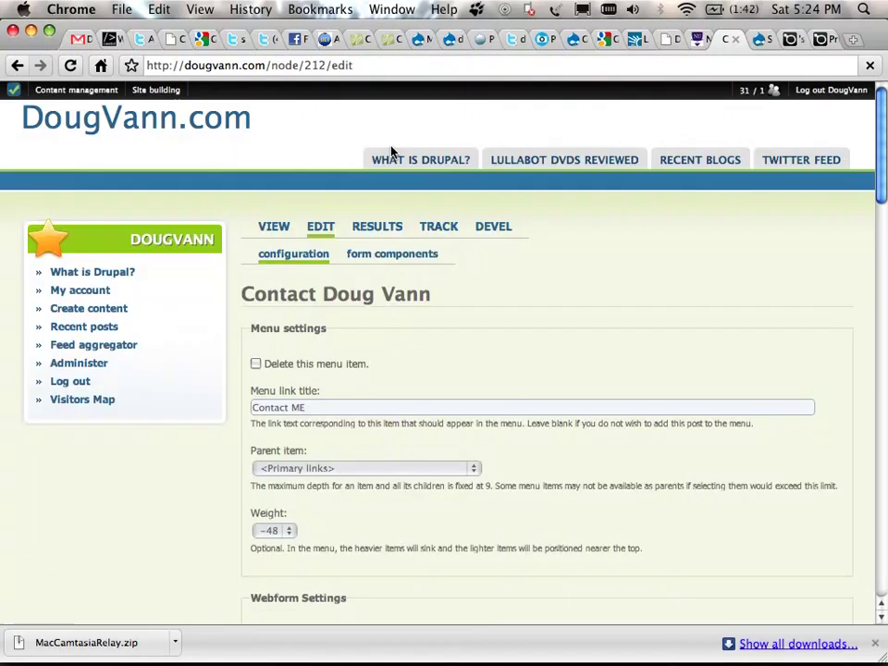
scroll(392, 151, "down", 6)
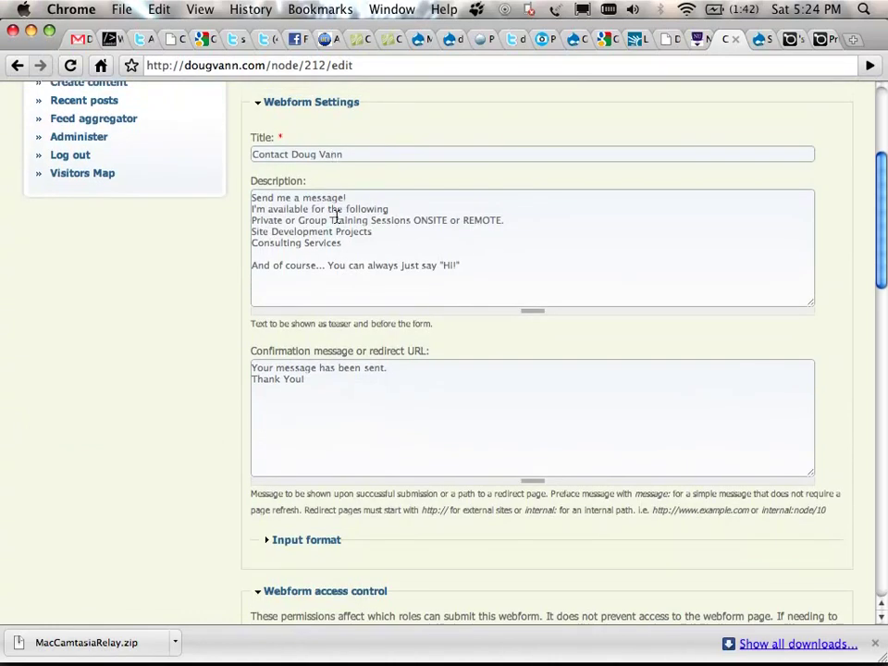
scroll(336, 216, "down", 3)
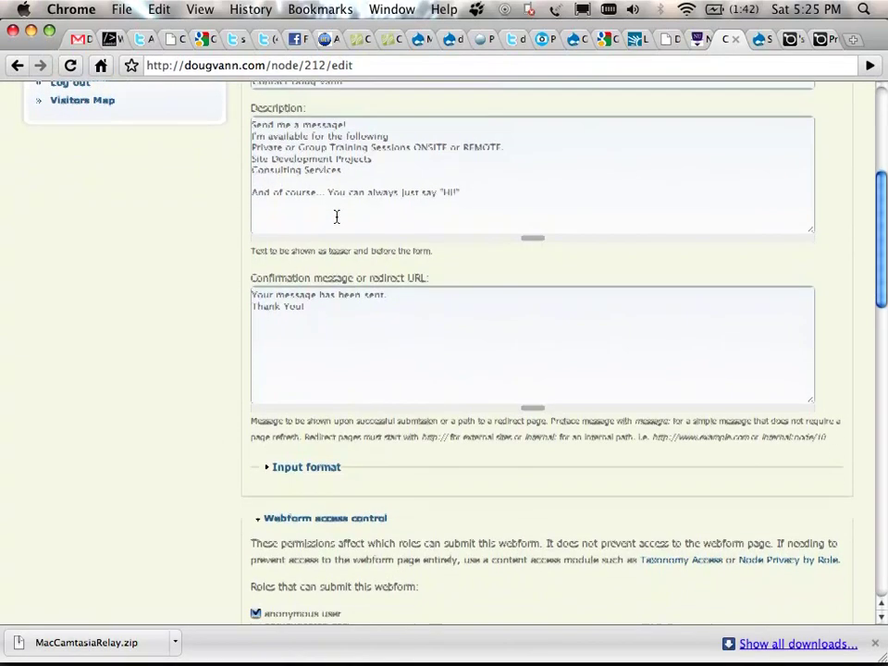
scroll(334, 303, "down", 1)
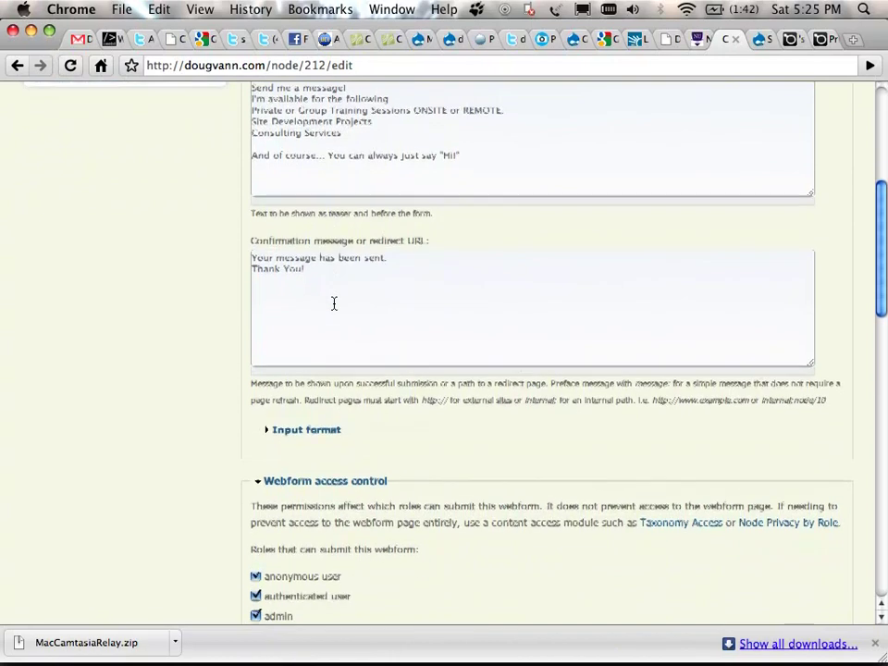
scroll(333, 303, "down", 2)
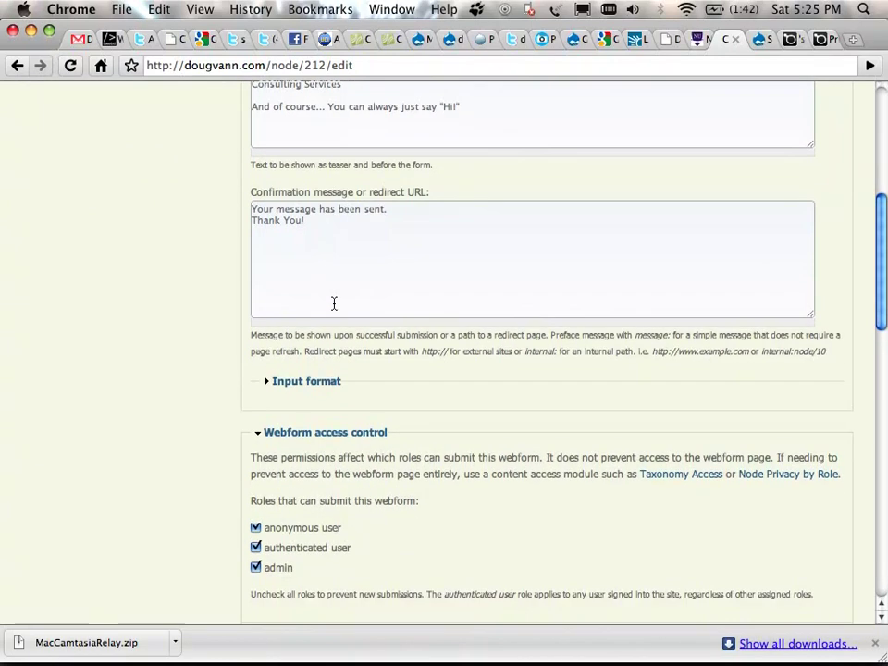
scroll(333, 303, "down", 2)
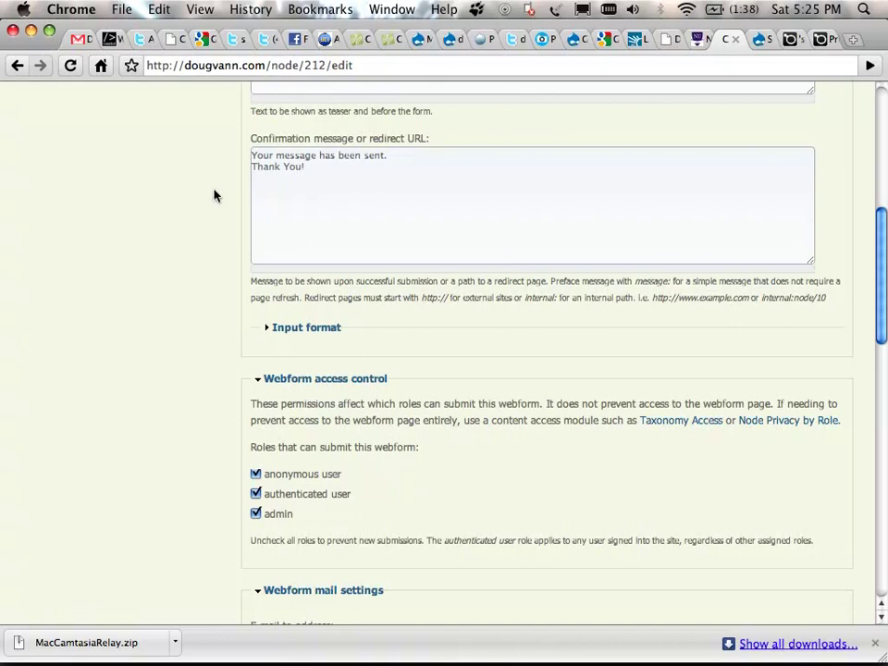
scroll(215, 193, "down", 3)
- Switch the confirmation message's input format to Full HTML
left_click(283, 200)
left_click(264, 323)
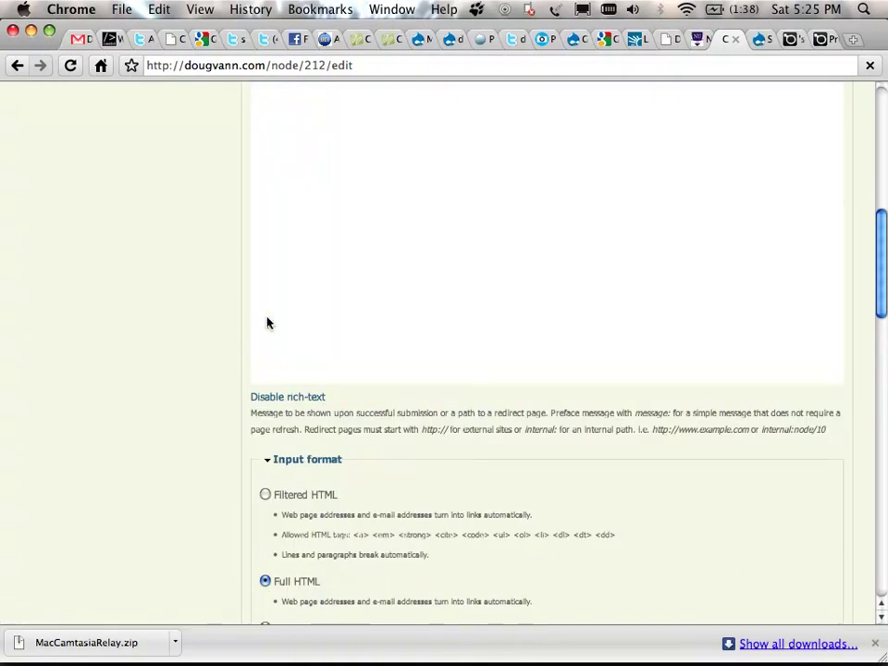
scroll(227, 305, "up", 2)
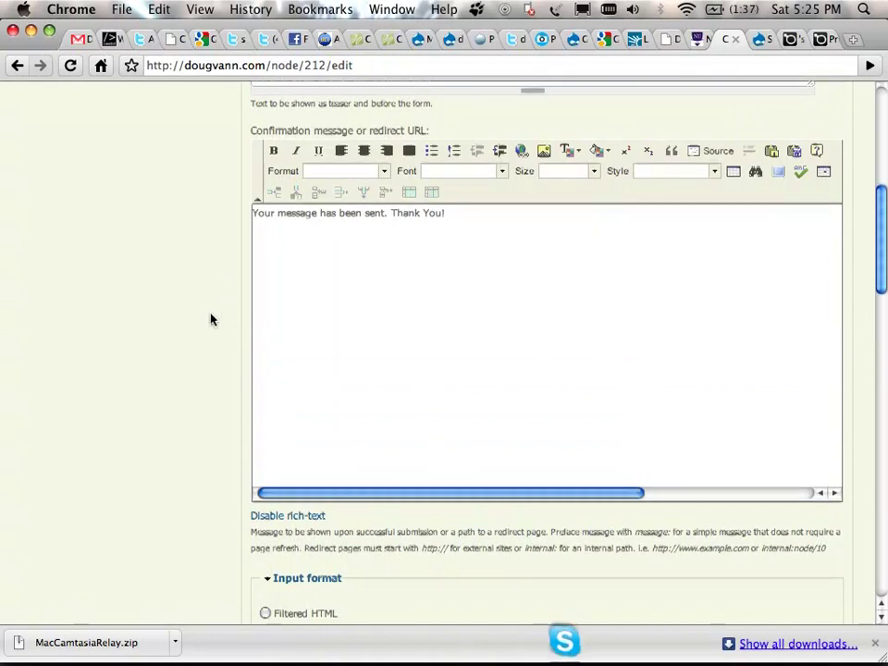
scroll(212, 317, "down", 2)
scroll(211, 319, "up", 5)
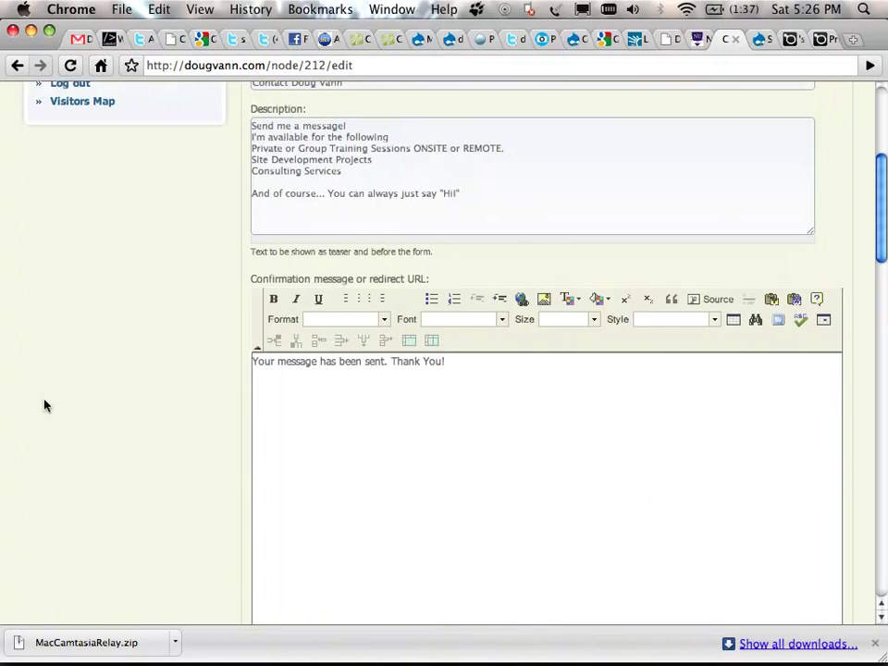
scroll(44, 405, "down", 6)
scroll(44, 405, "down", 2)
scroll(145, 388, "down", 6)
scroll(144, 389, "down", 3)
scroll(144, 389, "up", 20)
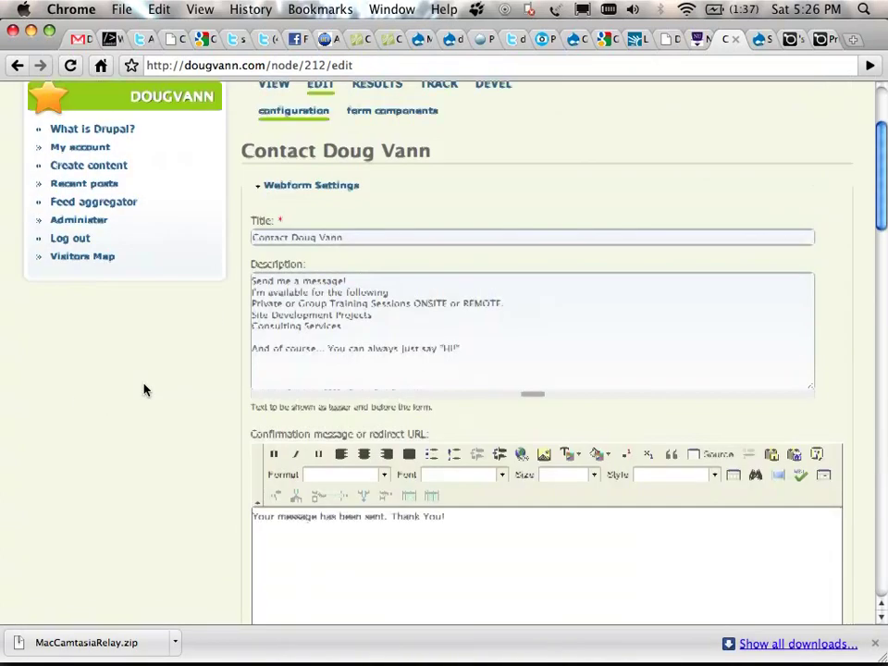
- Open the contact webform's form components list
left_click(392, 118)
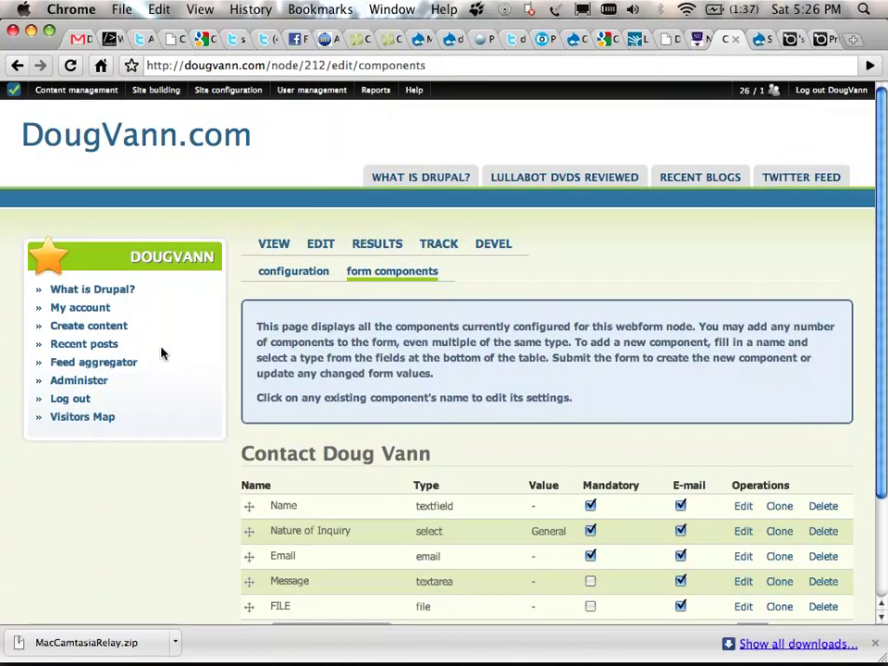
scroll(161, 353, "down", 3)
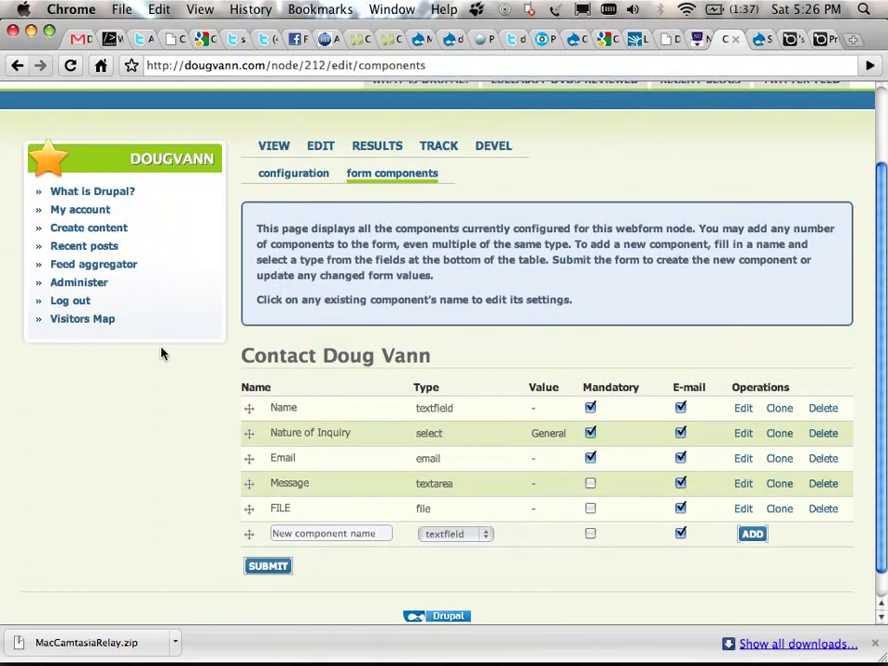
scroll(161, 353, "down", 1)
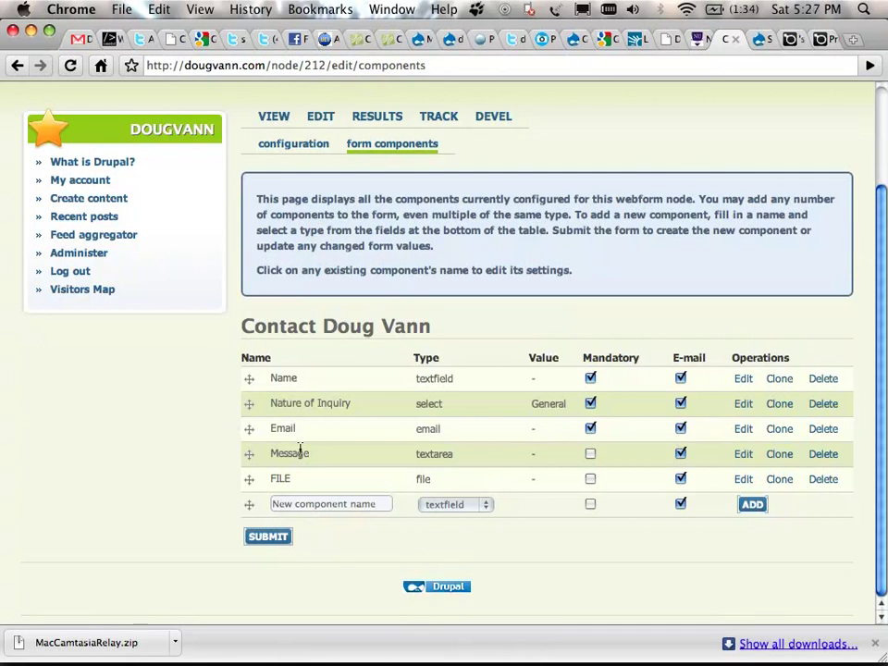
- Add a new mandatory textfield component named 'age'
left_click(294, 504)
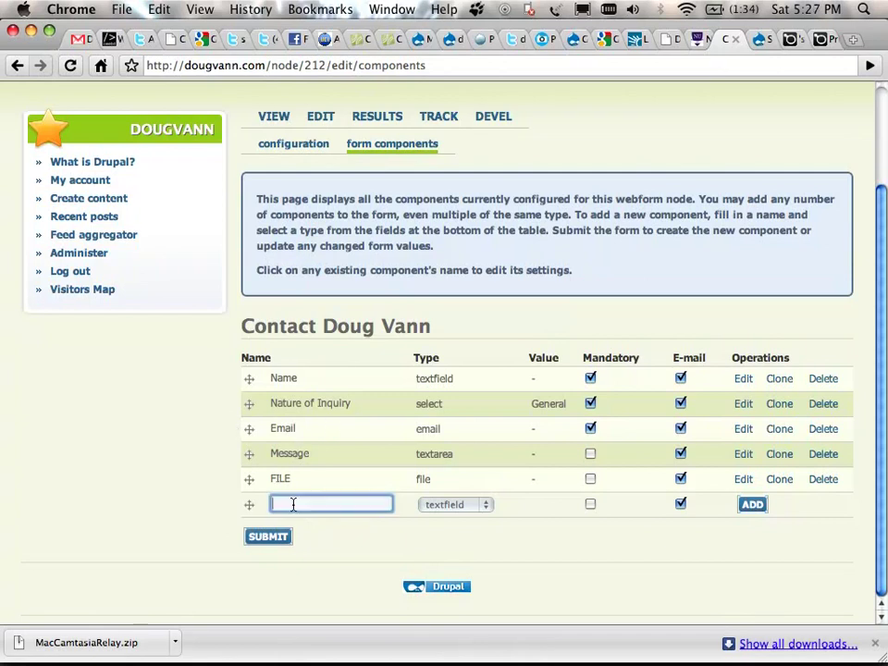
type("new fiel")
key("super+a")
type("age")
left_click(481, 507)
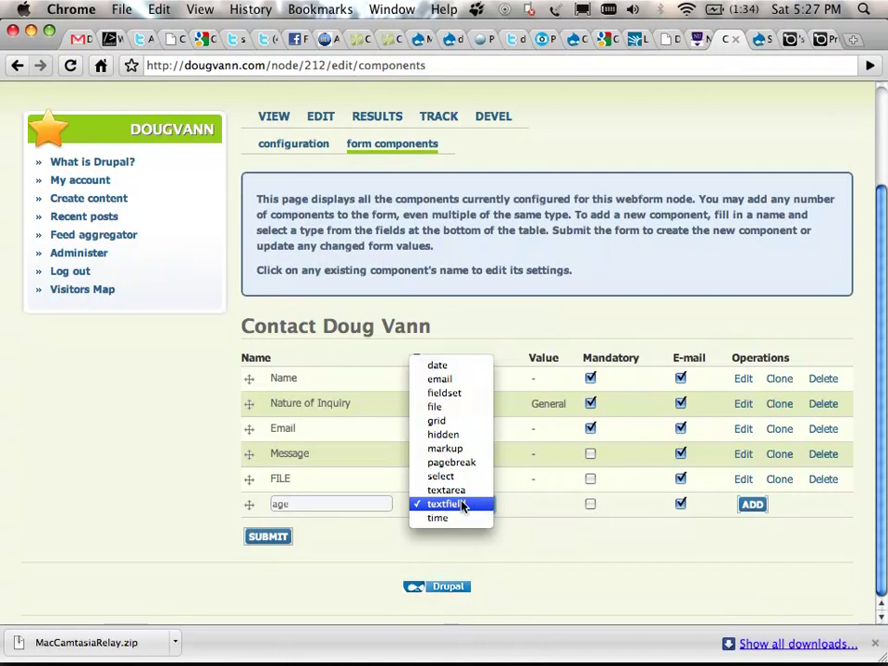
left_click(467, 505)
left_click(590, 504)
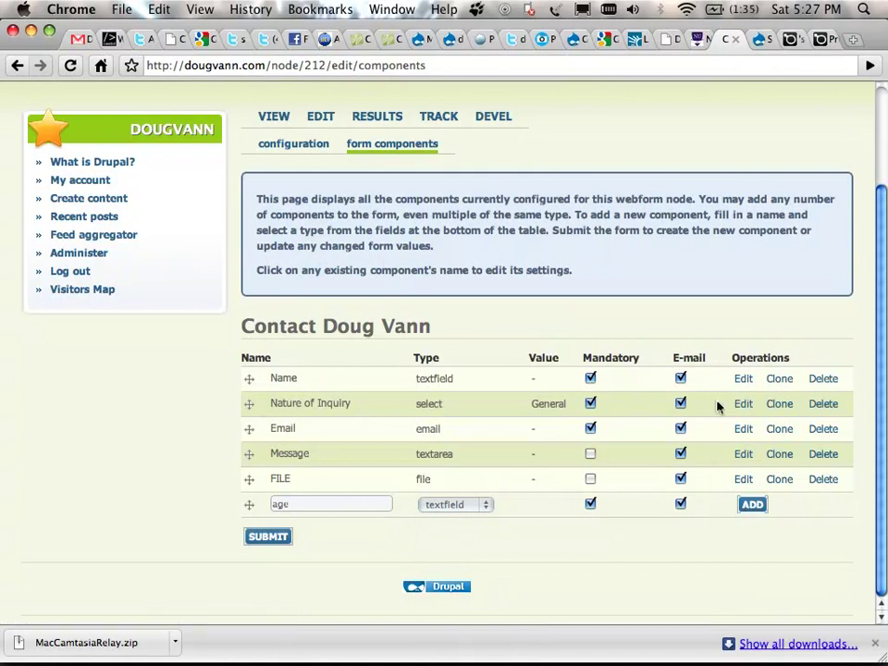
left_click(740, 406)
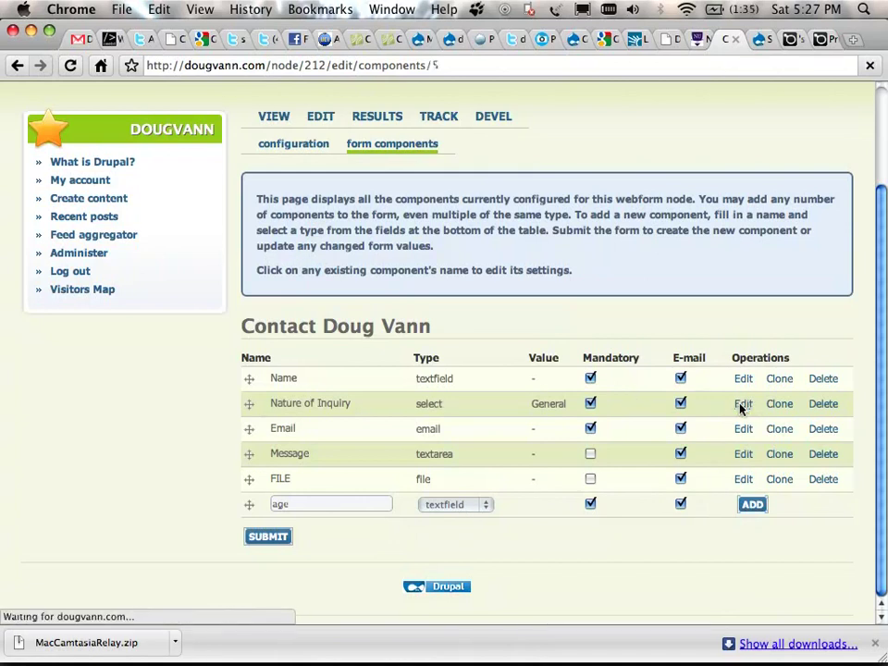
scroll(427, 432, "down", 2)
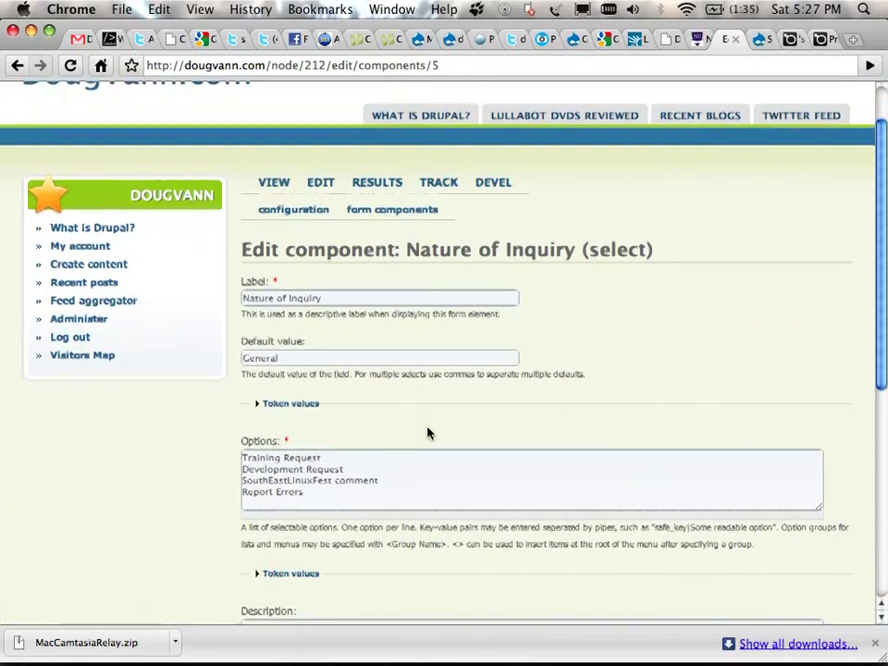
scroll(428, 431, "down", 2)
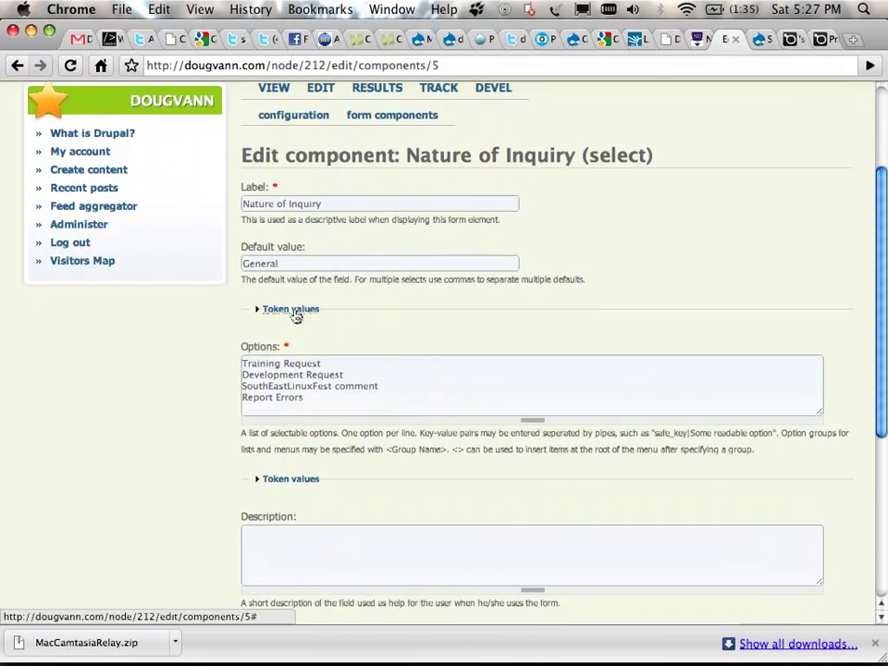
scroll(295, 314, "down", 1)
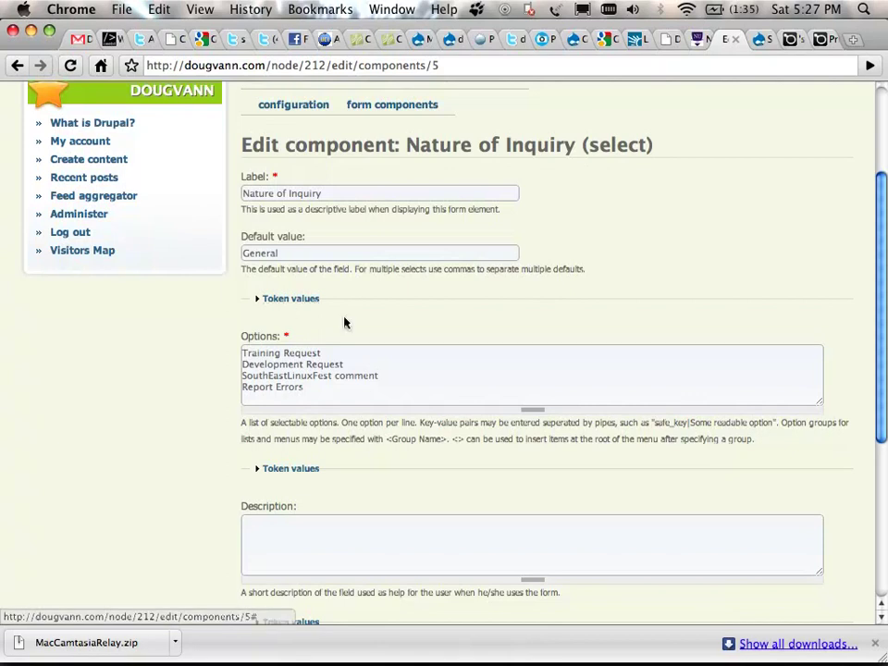
scroll(348, 323, "down", 5)
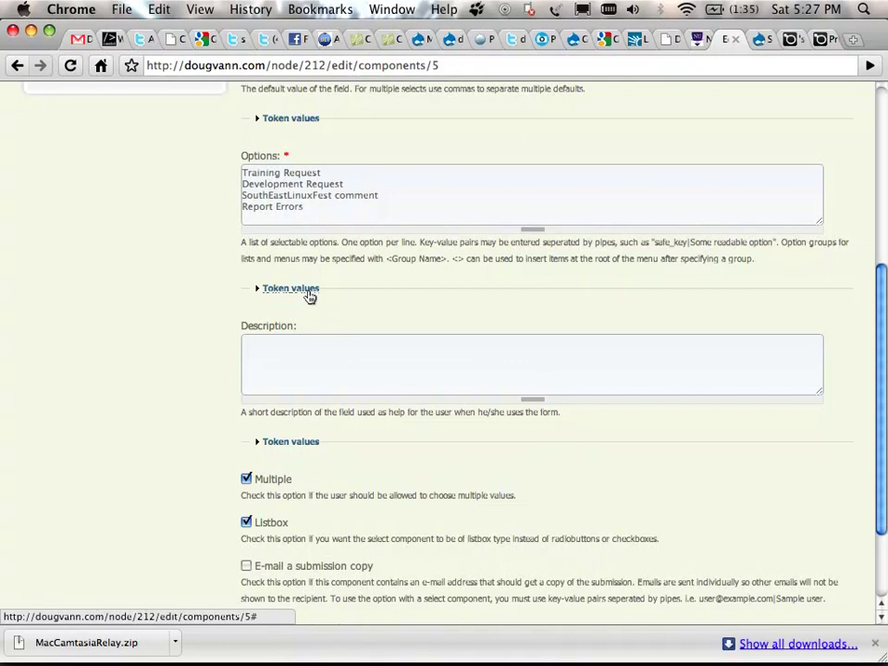
scroll(206, 287, "down", 3)
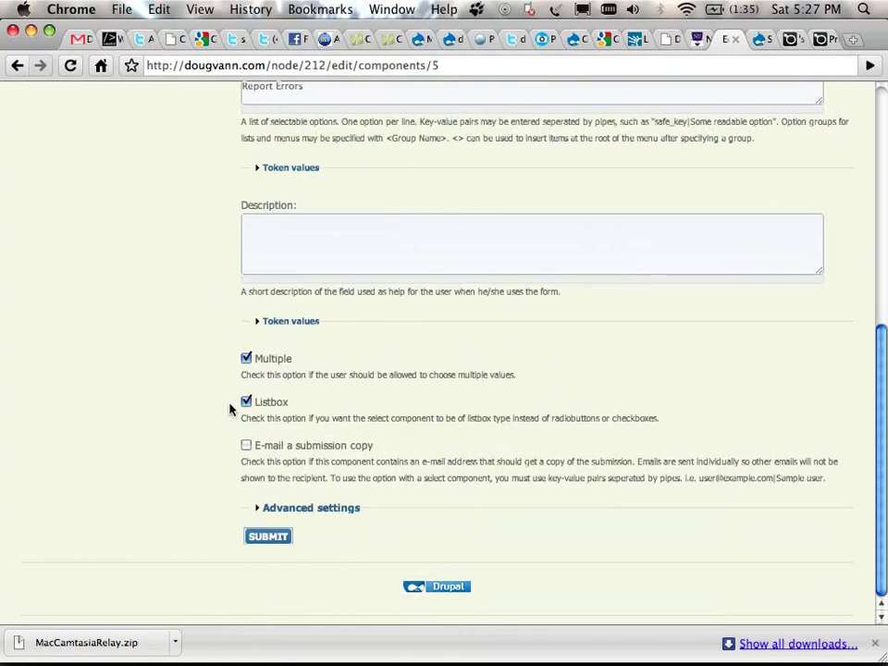
scroll(229, 408, "up", 15)
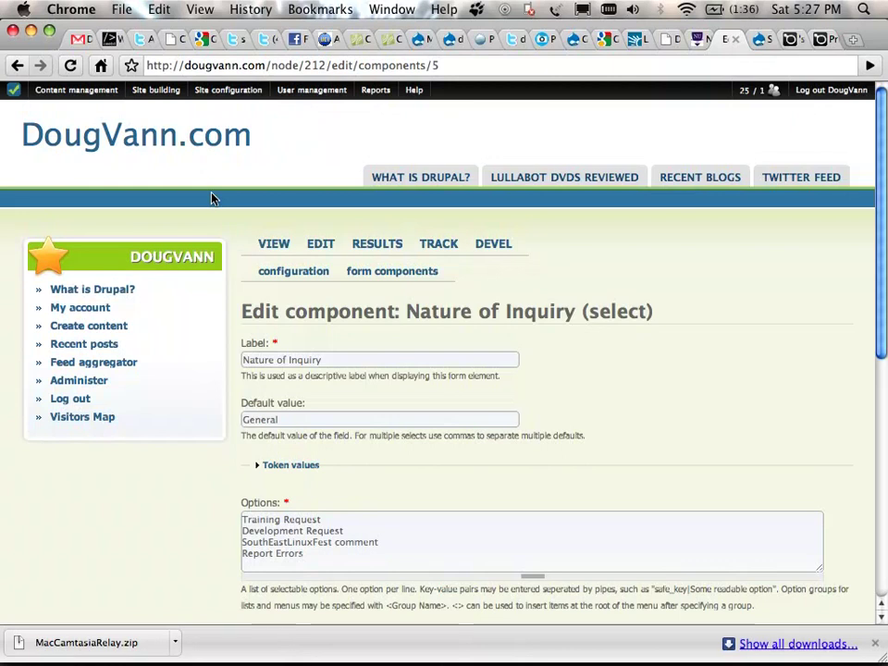
- Go to Content management > Create content and look over the content types
mouse_move(69, 92)
mouse_move(61, 179)
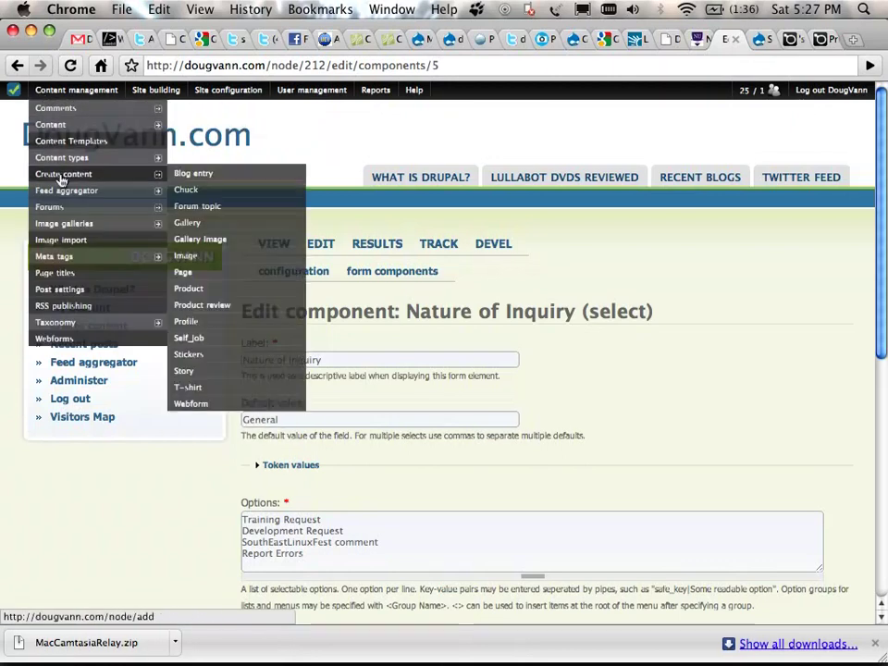
left_click(74, 178)
scroll(142, 248, "down", 5)
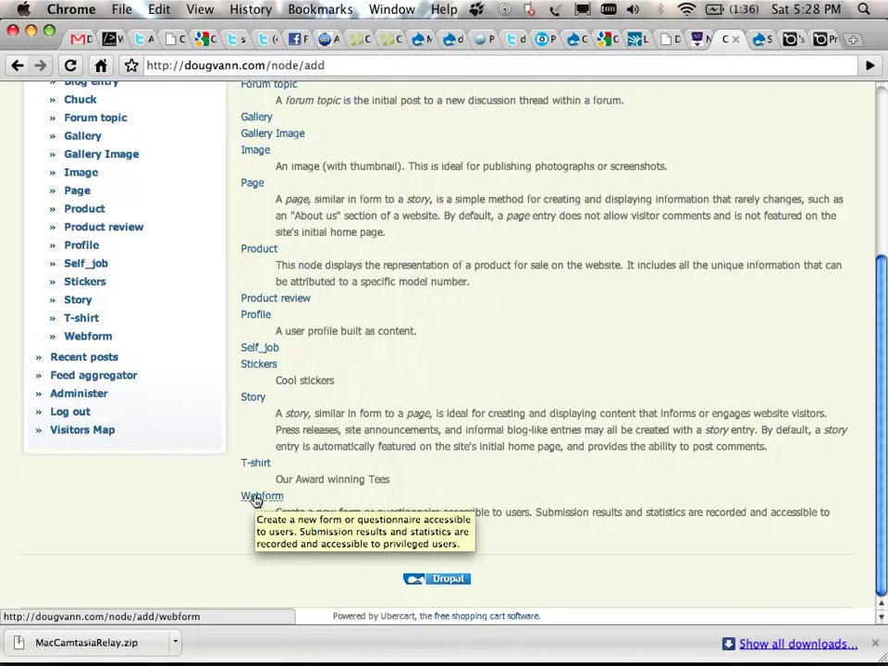
scroll(256, 500, "up", 5)
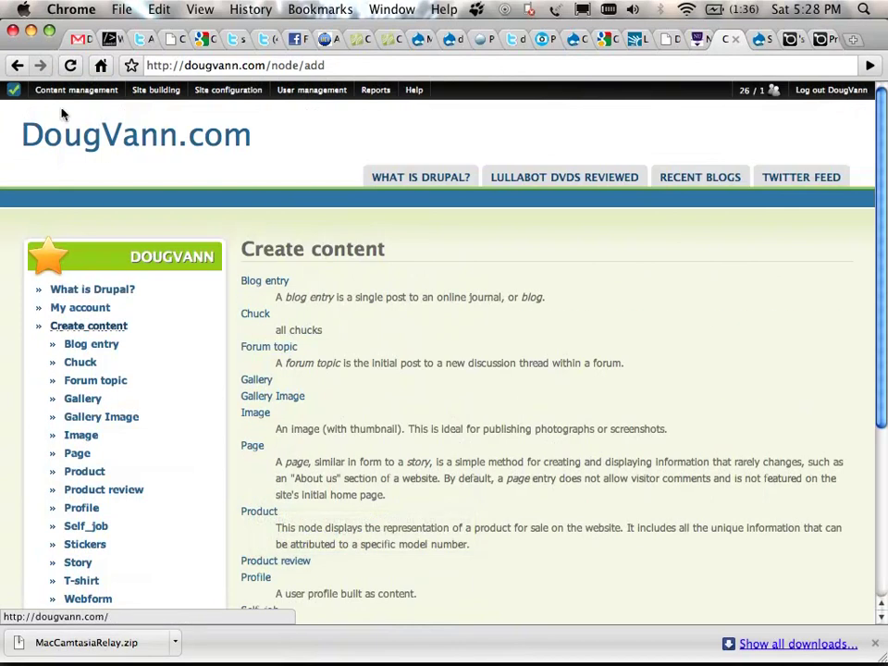
- Open the Webforms list and view the contact webform's submissions
mouse_move(76, 90)
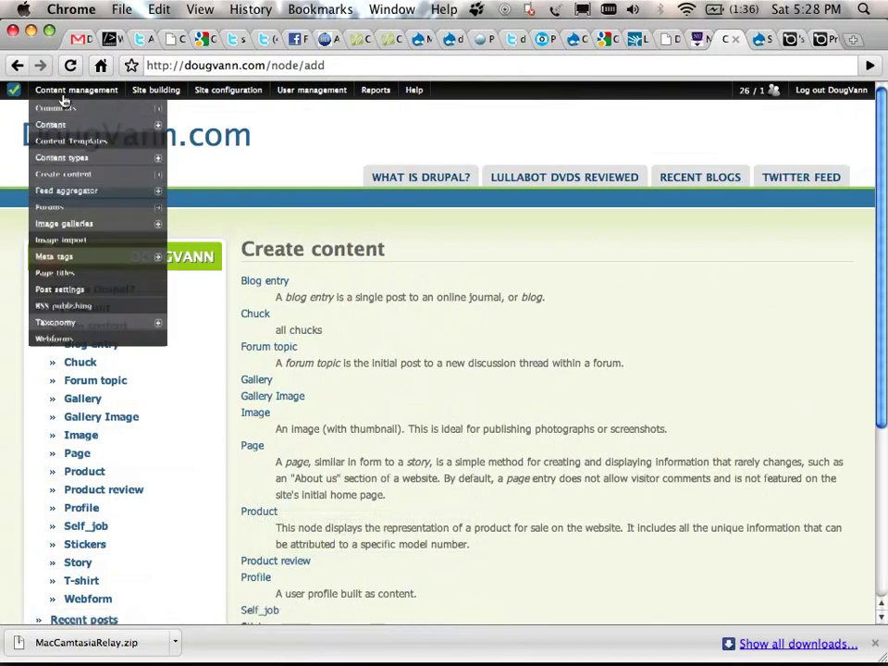
left_click(57, 339)
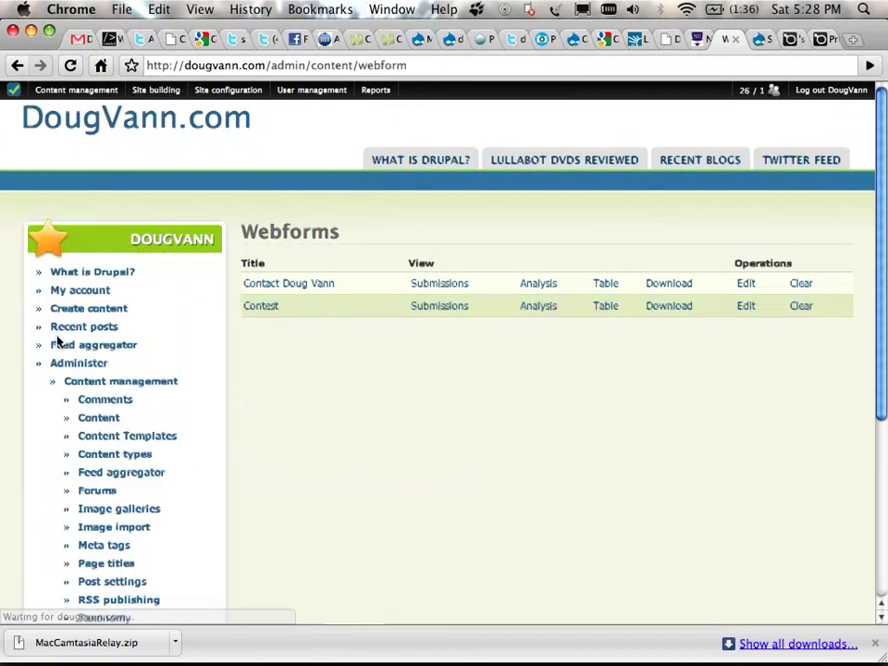
left_click(440, 305)
- Page forward to the contact submissions' second page, entries 91–104, and scroll through them
scroll(399, 307, "down", 15)
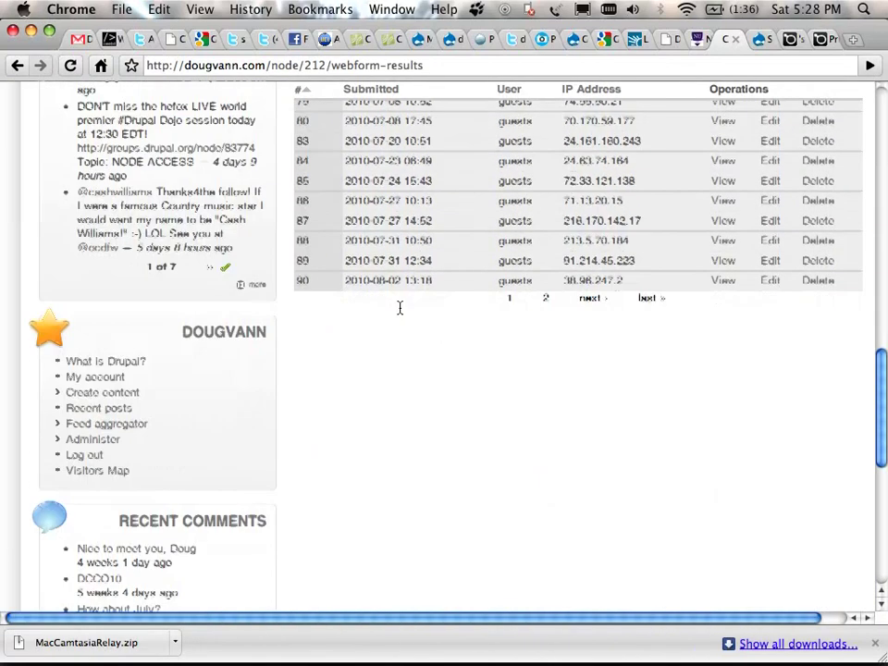
left_click(593, 300)
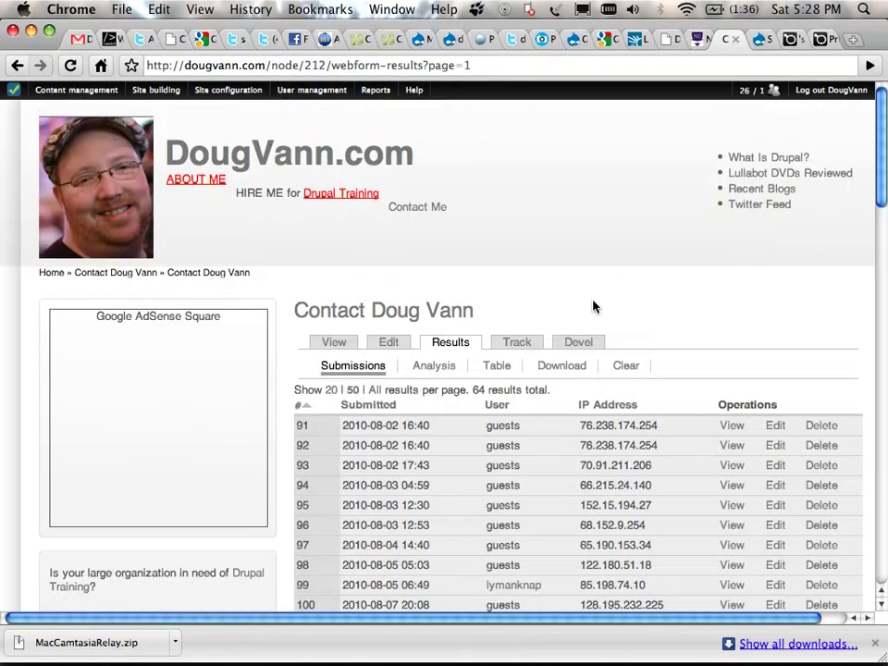
scroll(593, 307, "down", 8)
scroll(593, 307, "up", 3)
scroll(593, 307, "up", 1)
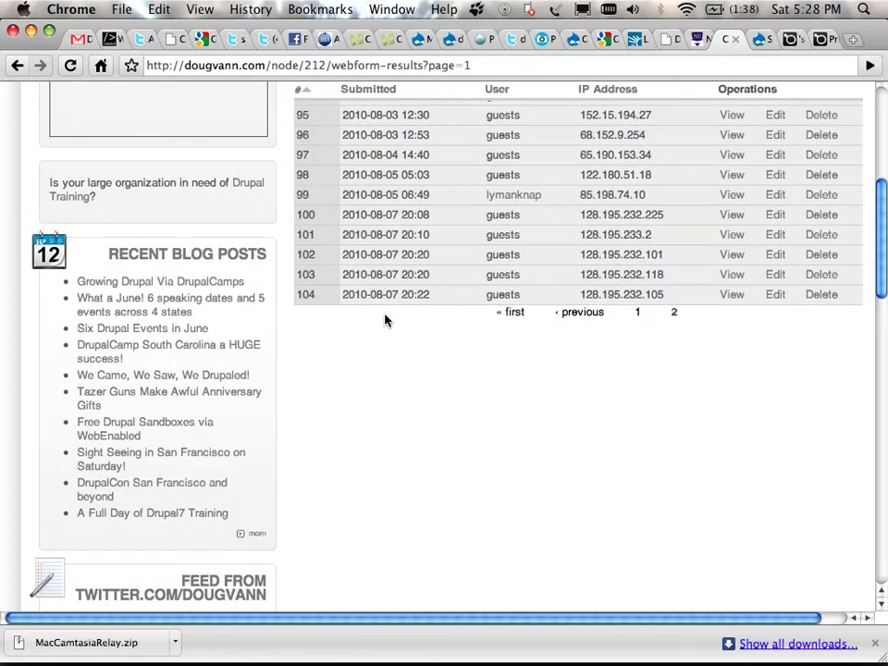
scroll(386, 319, "up", 4)
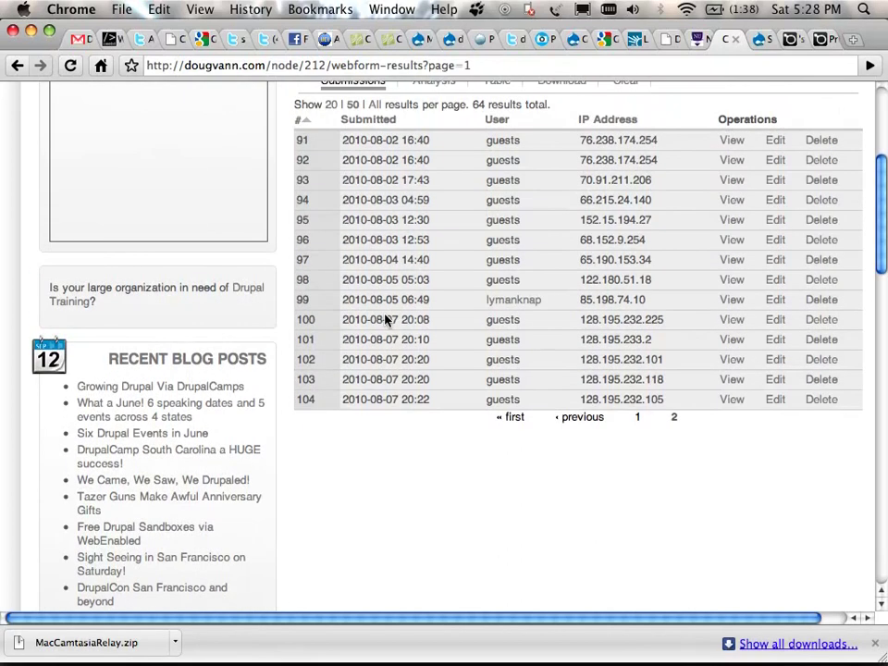
scroll(386, 319, "up", 10)
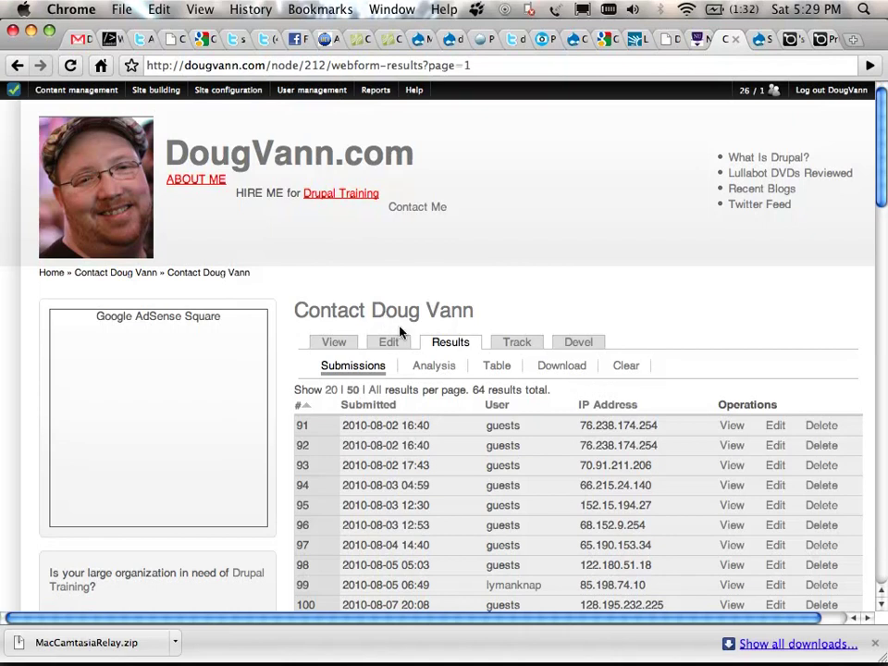
scroll(454, 394, "down", 5)
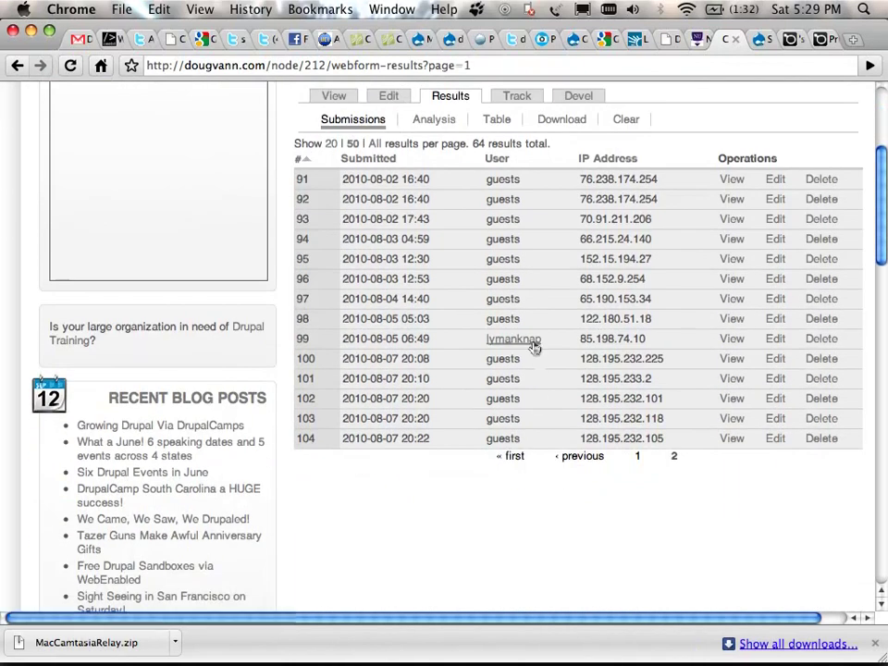
- Open the contact webform's form components and check the new-component type list, keeping textfield
left_click(390, 95)
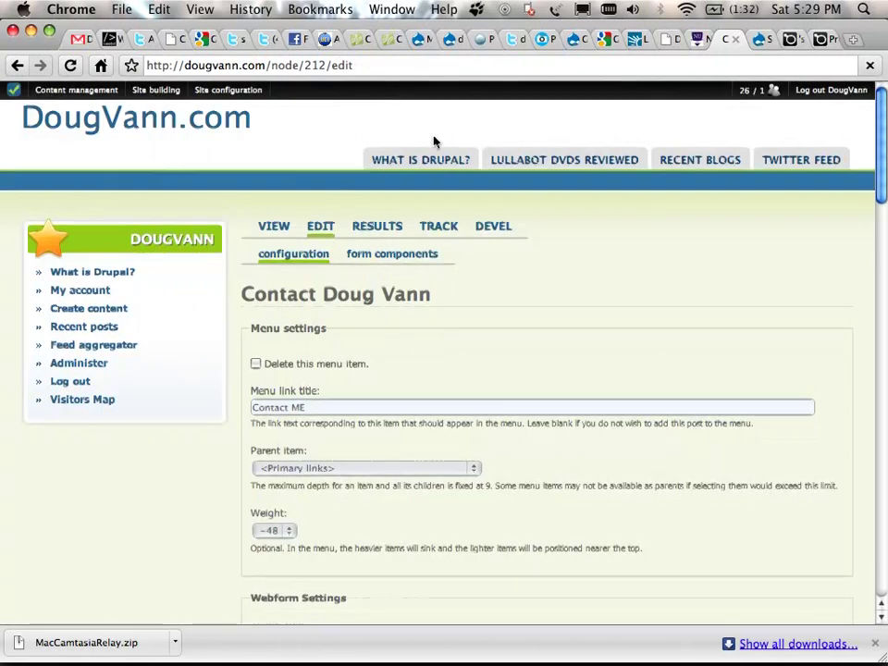
left_click(360, 274)
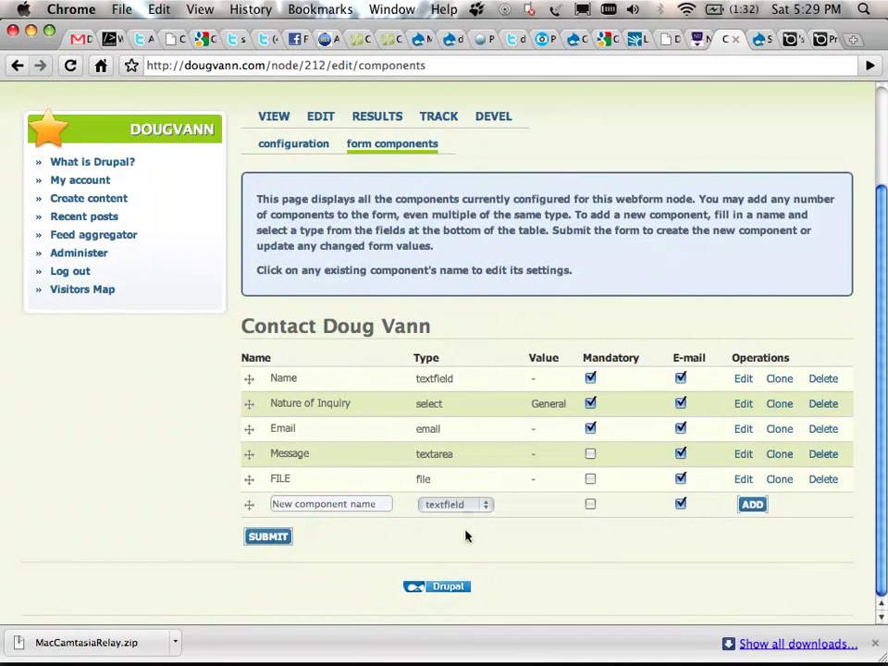
left_click(490, 507)
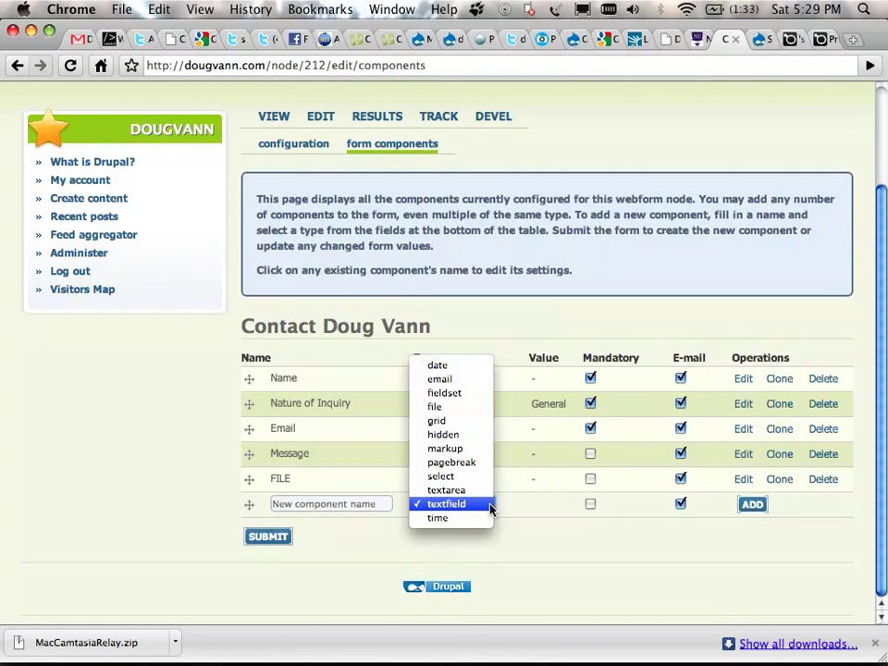
key("Escape")
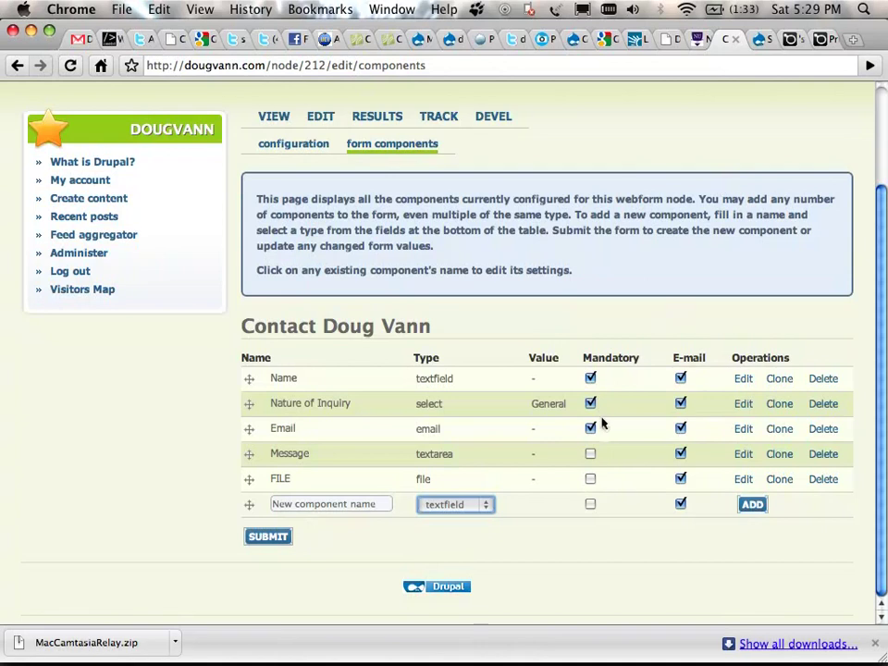
scroll(652, 451, "up", 2)
scroll(653, 451, "down", 2)
scroll(653, 452, "up", 3)
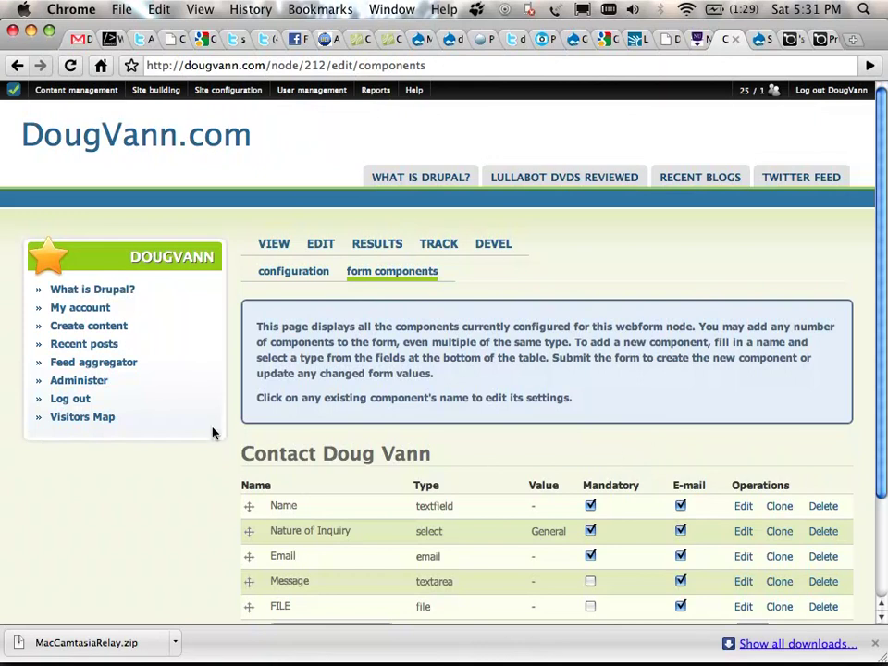
key("super+Tab")
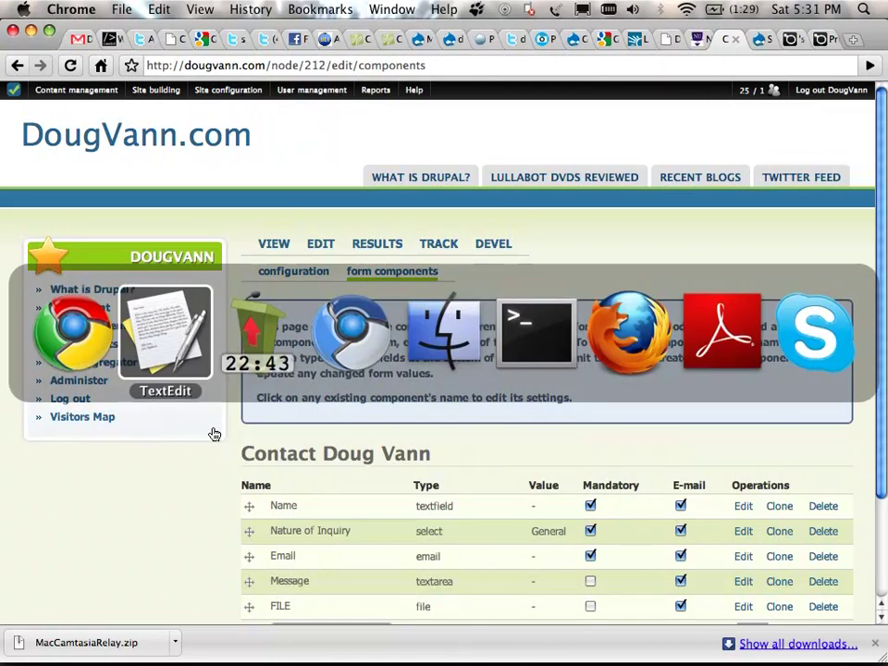
key("super+shift+Tab")
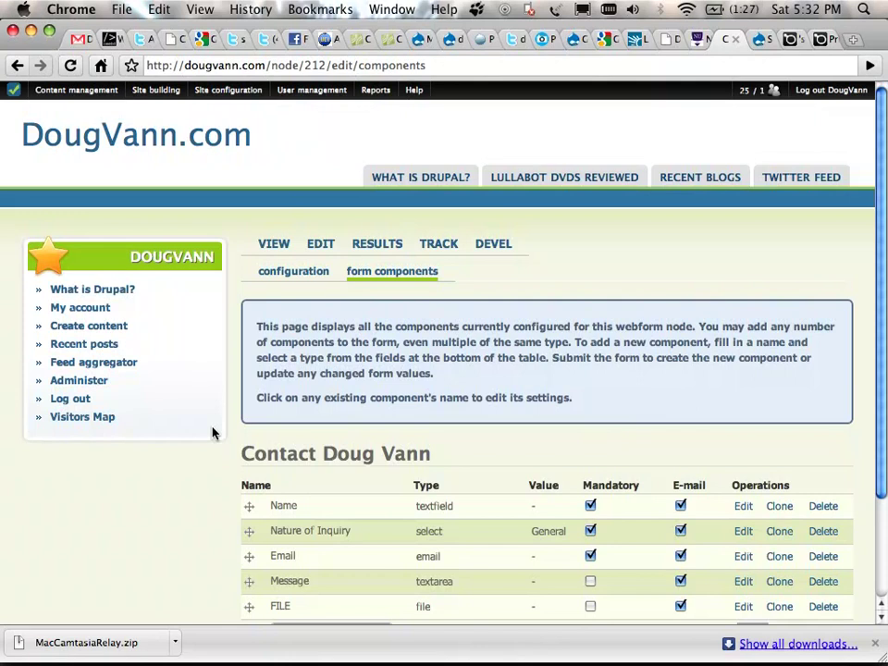
scroll(211, 433, "down", 2)
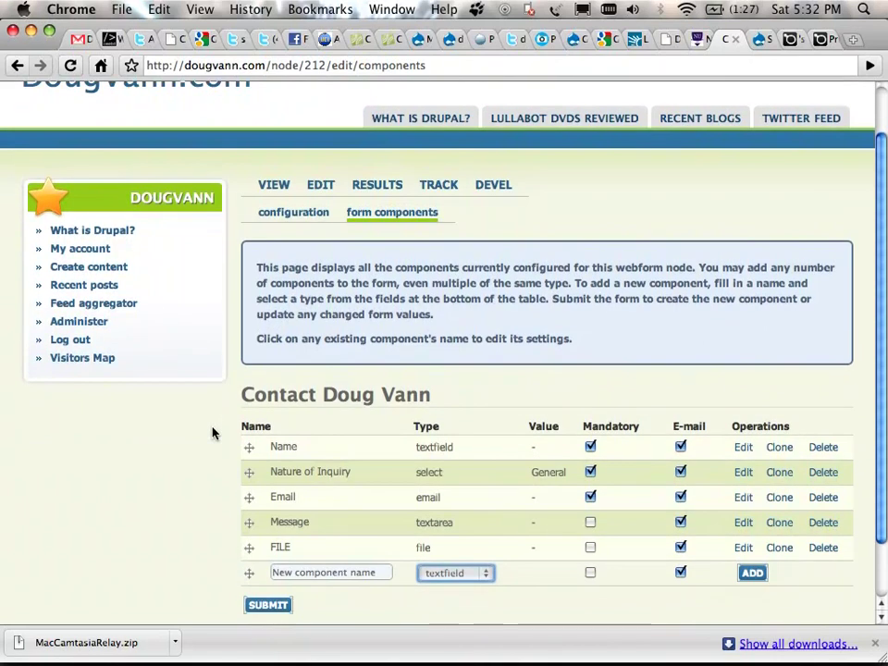
scroll(212, 433, "up", 2)
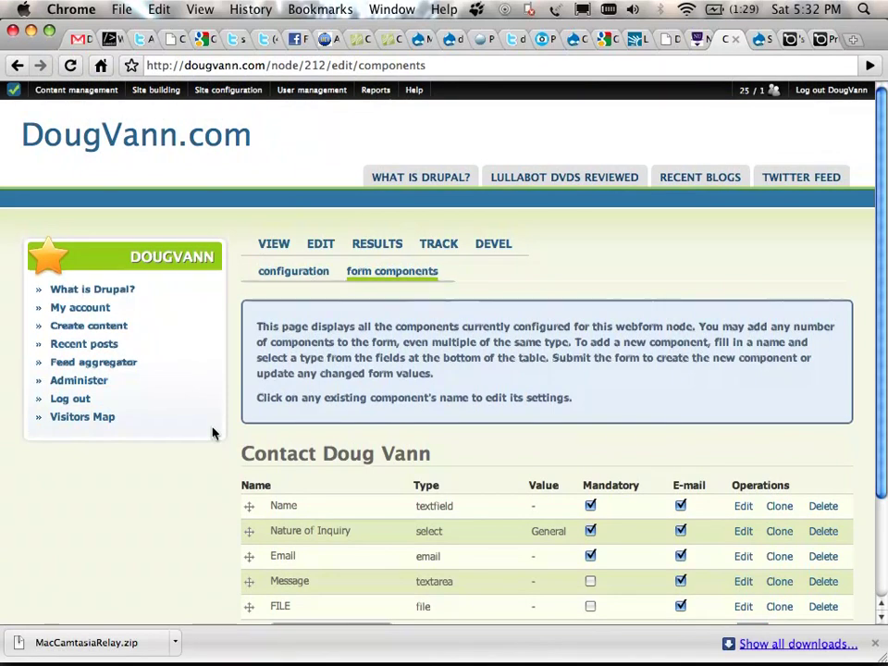
- Bring forward the TextEdit notes listing eight Drupal modules with their drupal.org links
key("super+Tab")
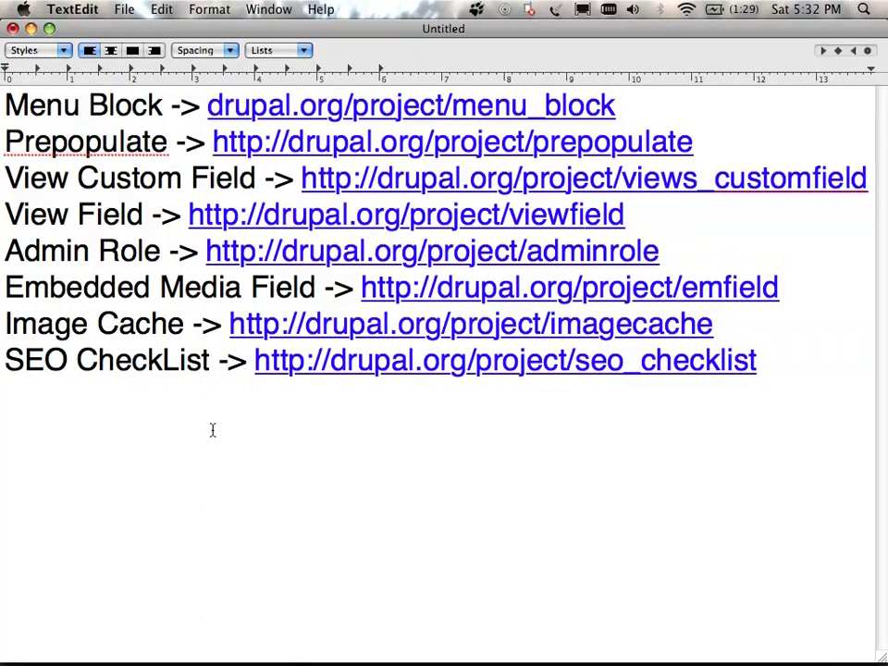
- Back in Chrome, open User management > Permissions and review permissions by role
key("super+Tab")
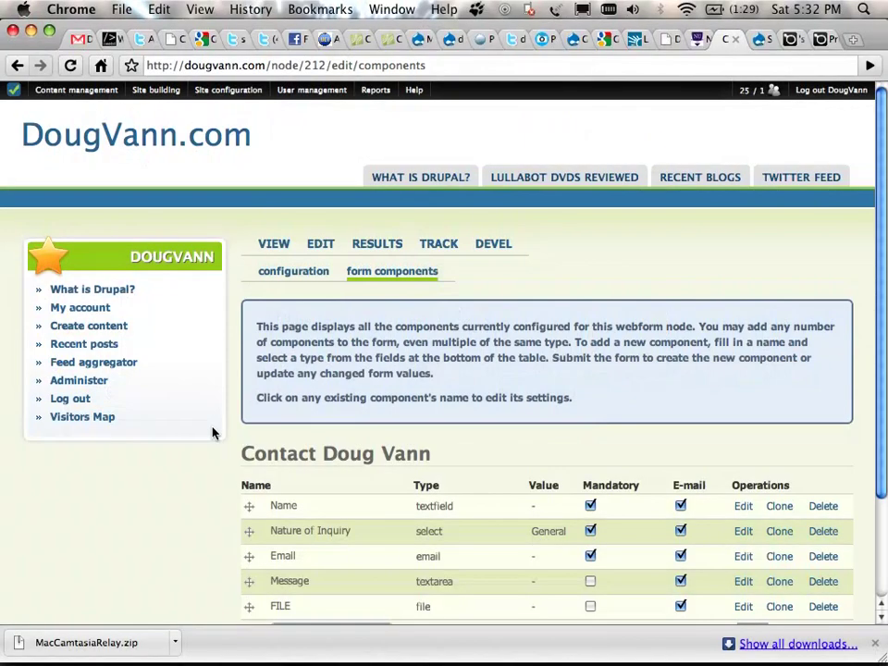
mouse_move(149, 102)
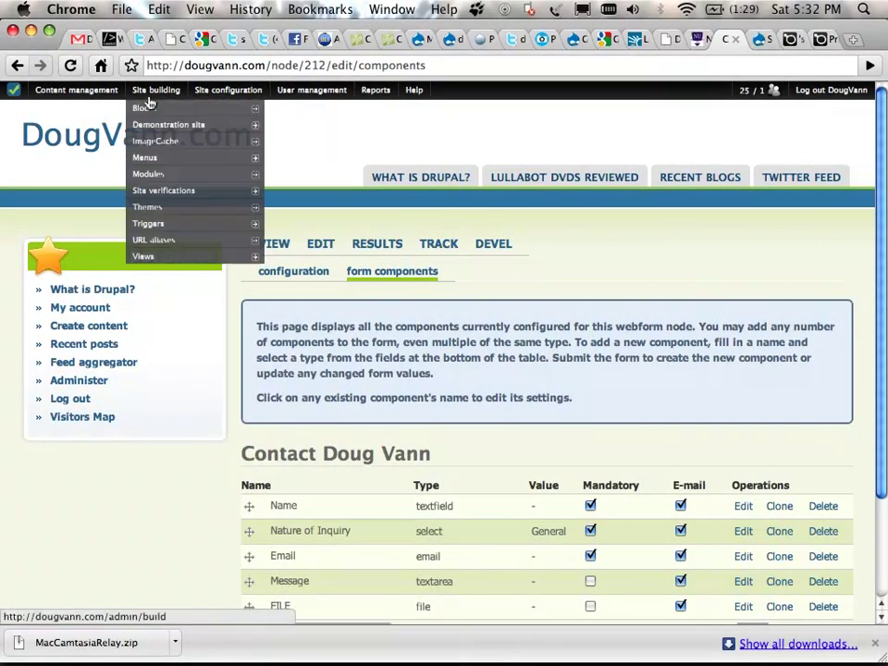
mouse_move(149, 229)
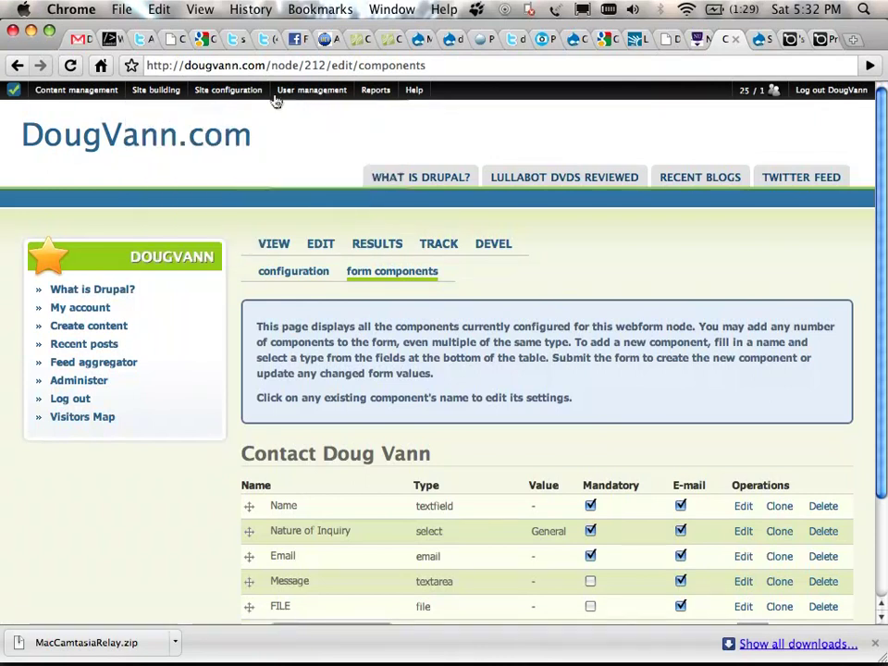
mouse_move(367, 92)
mouse_move(317, 90)
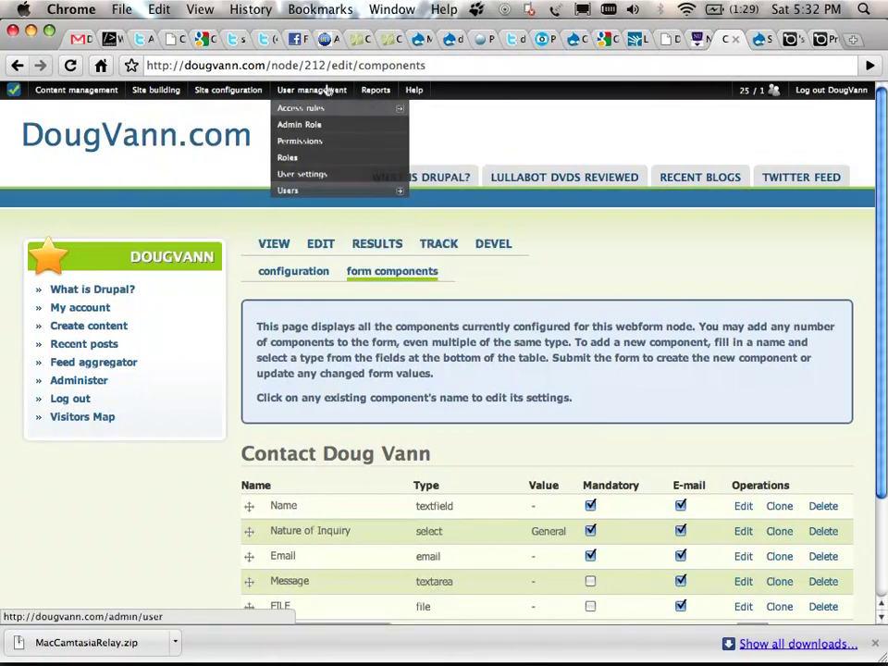
left_click(296, 144)
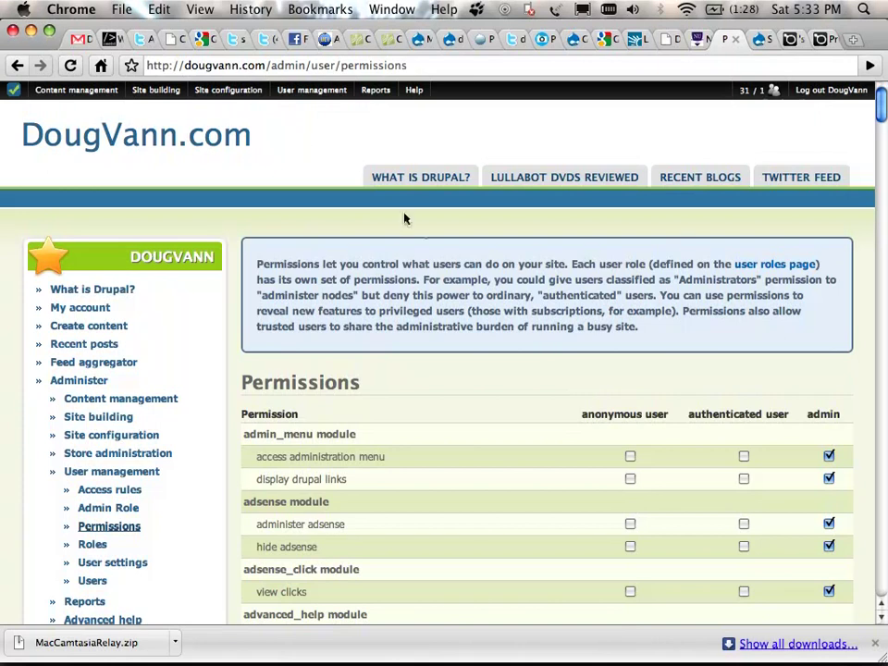
scroll(474, 259, "down", 2)
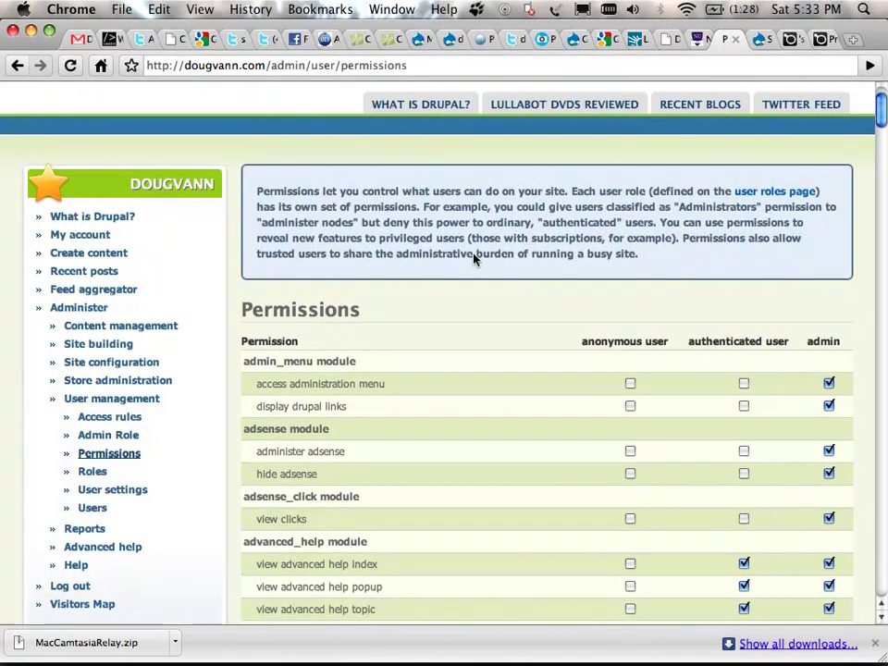
scroll(474, 259, "down", 15)
scroll(474, 259, "down", 20)
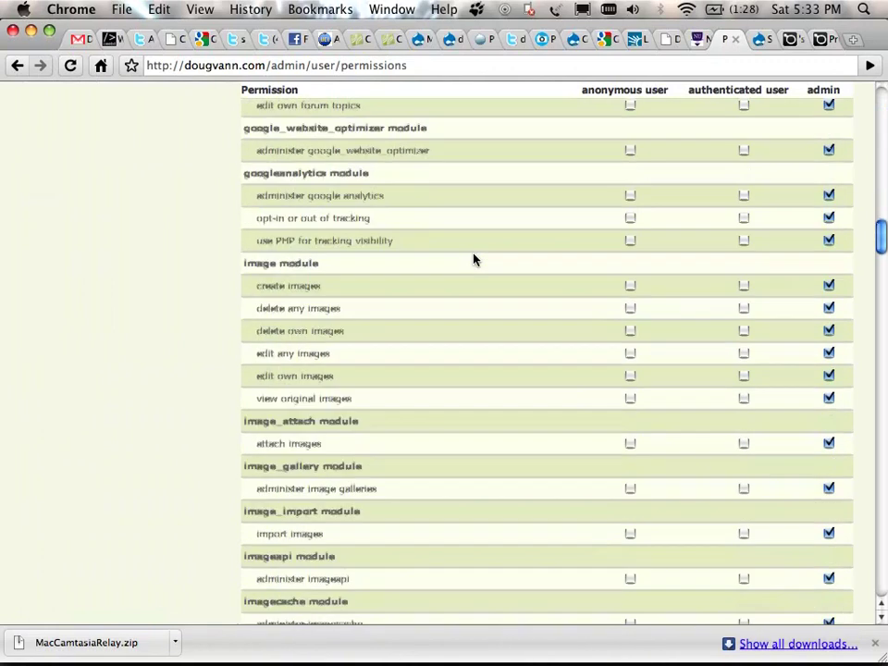
scroll(474, 259, "up", 20)
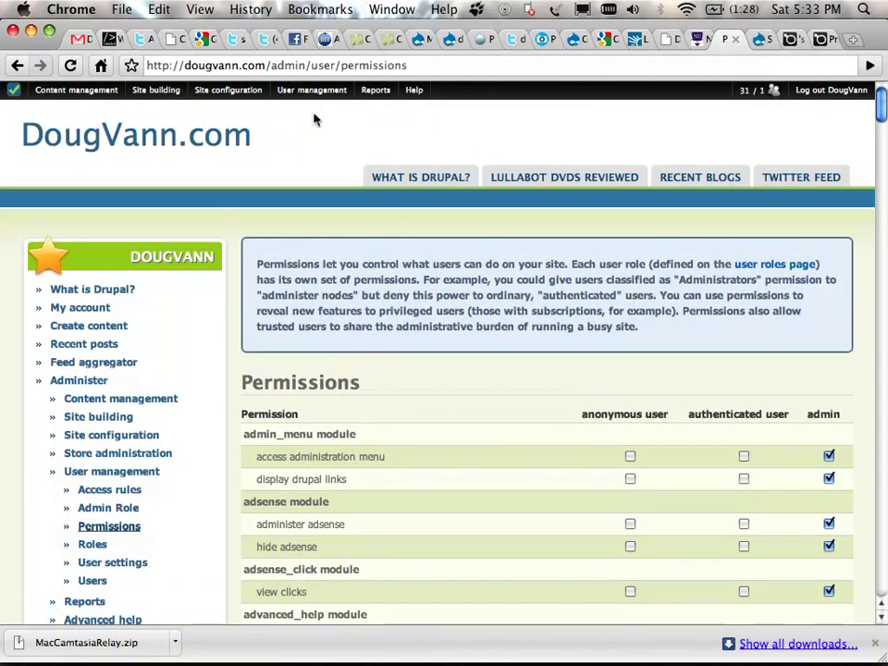
mouse_move(312, 93)
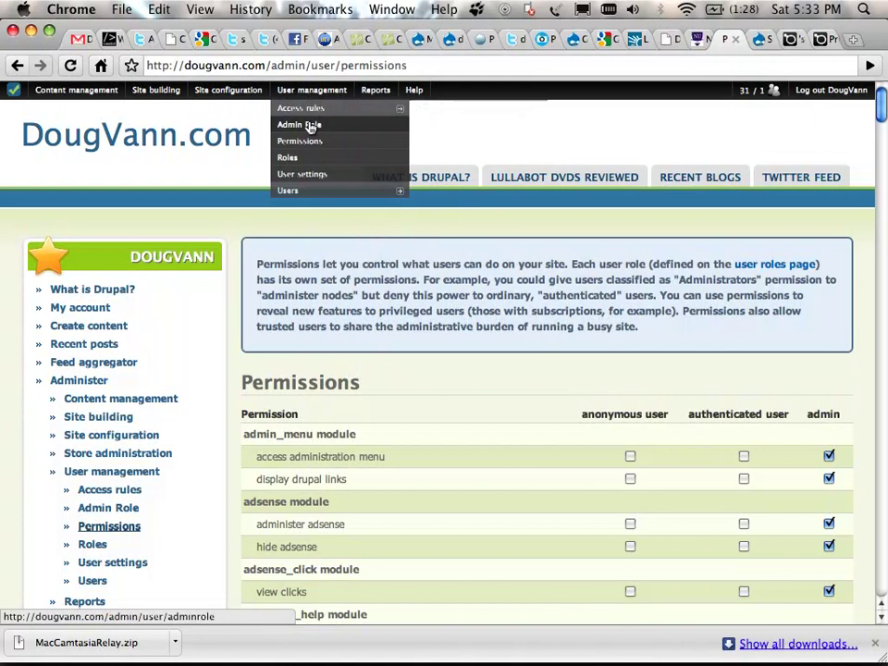
- Open the Admin Role settings and keep admin as the all-permissions administrator role
left_click(310, 126)
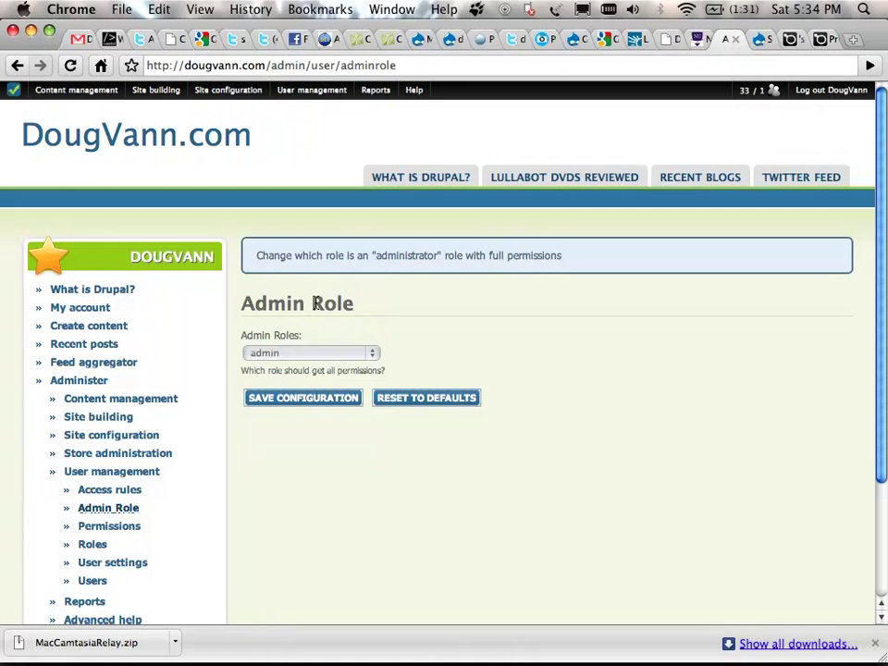
left_click(367, 355)
left_click(371, 353)
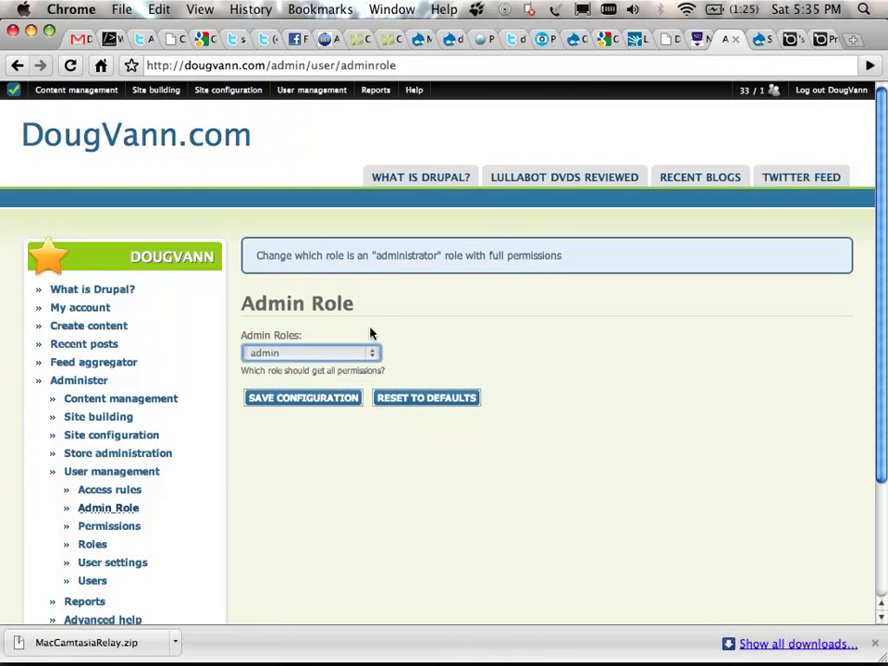
- Glance at the TextEdit module link list, then return to Chrome's Admin Role page
key("super+Tab")
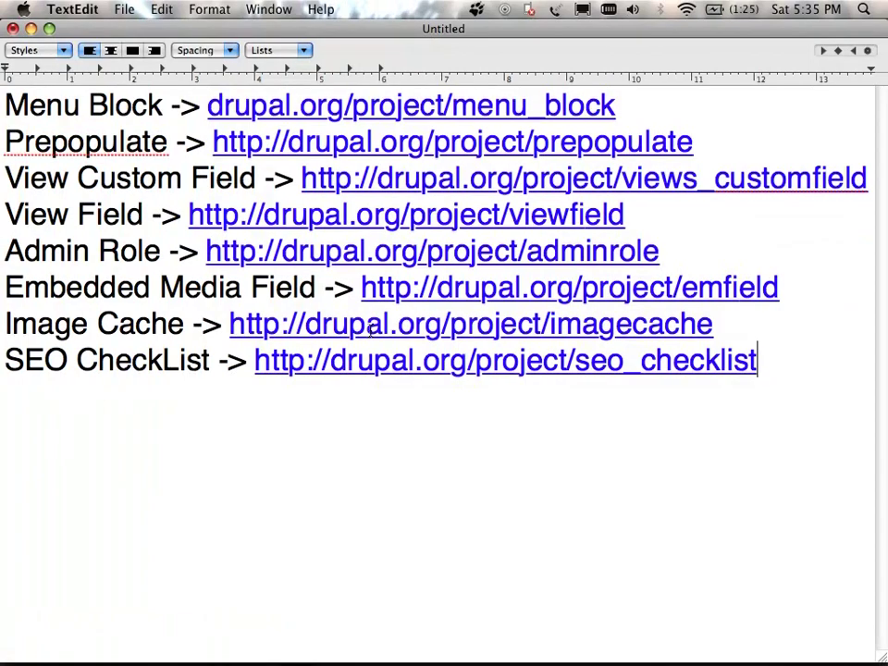
key("super+Tab")
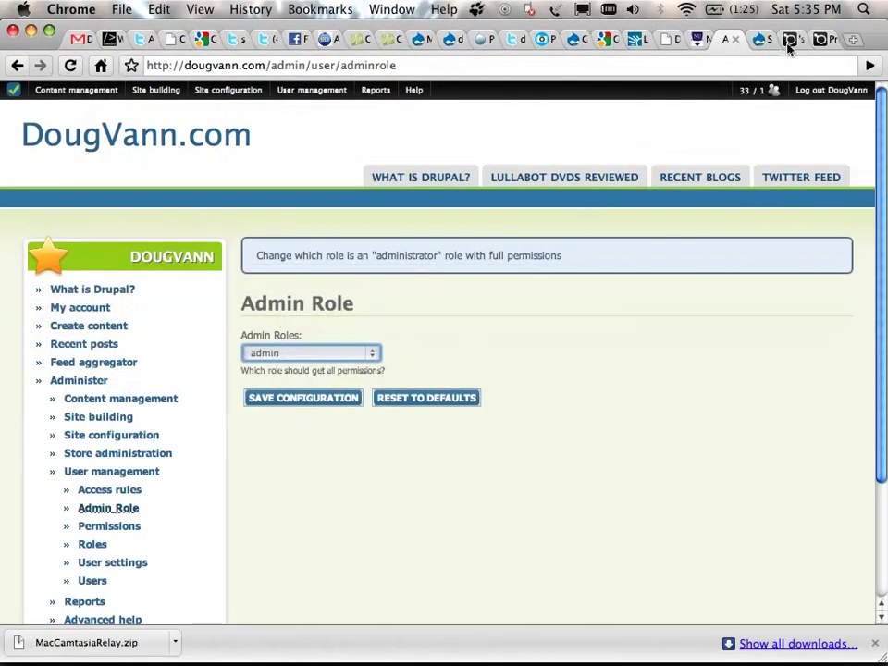
- Switch to the nuwomensboard.org site and bring up its Site building and Content management menus
left_click(788, 39)
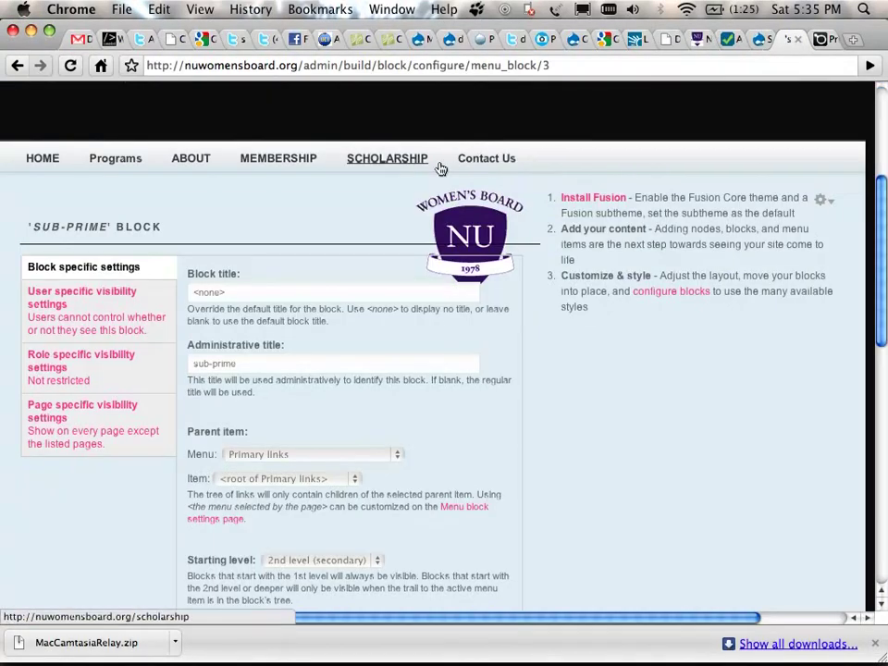
scroll(129, 158, "up", 5)
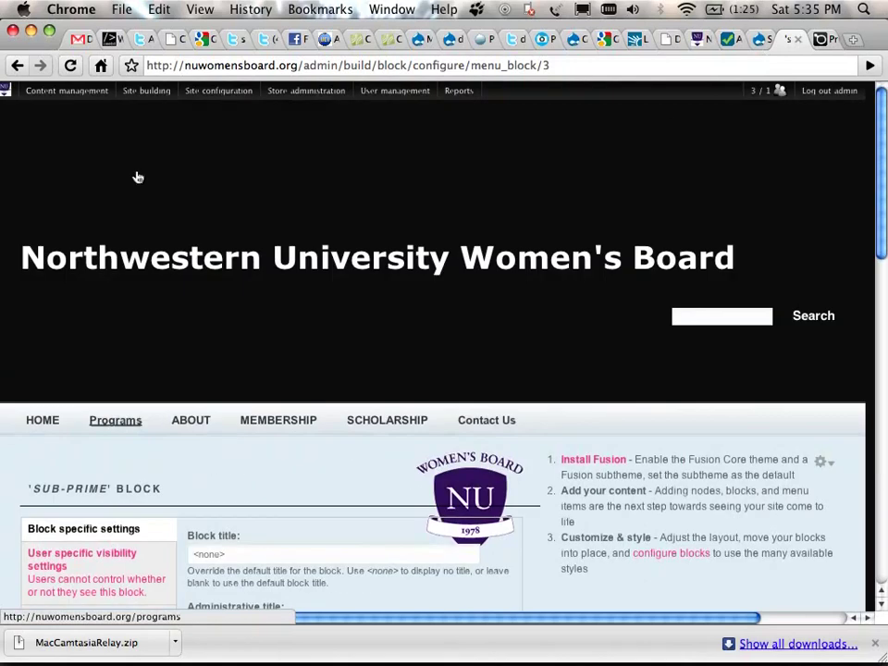
mouse_move(134, 94)
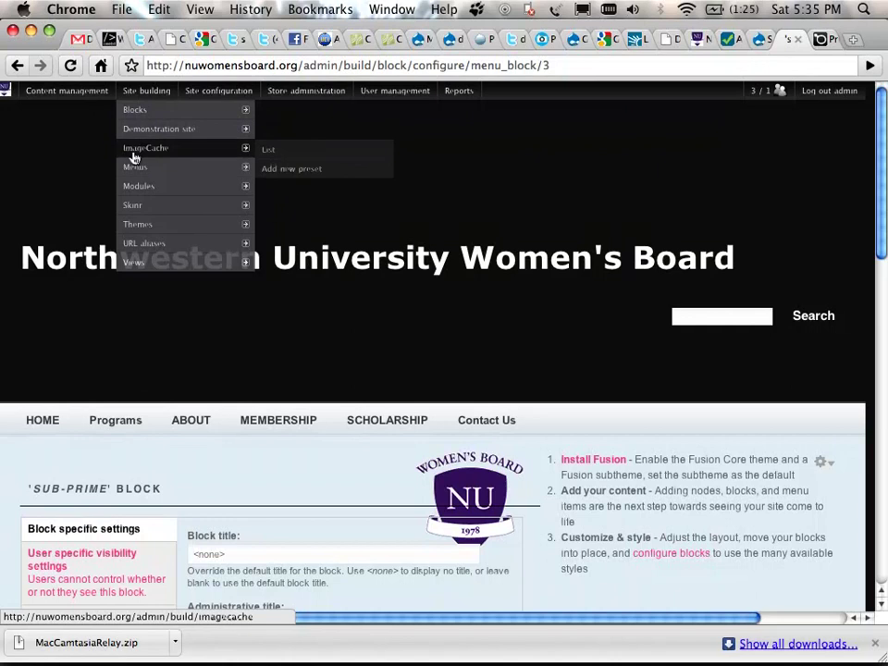
mouse_move(132, 186)
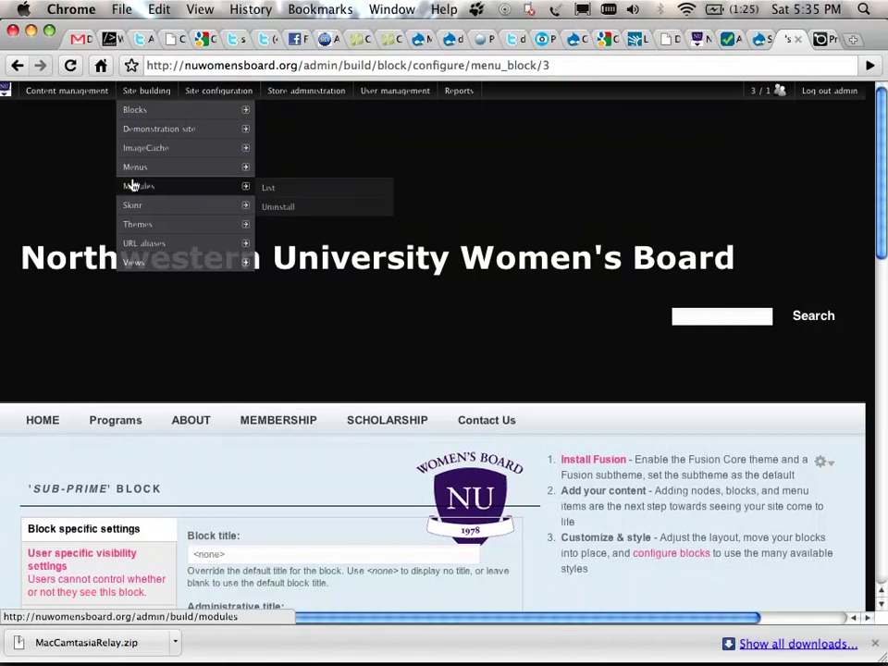
mouse_move(67, 90)
mouse_move(72, 118)
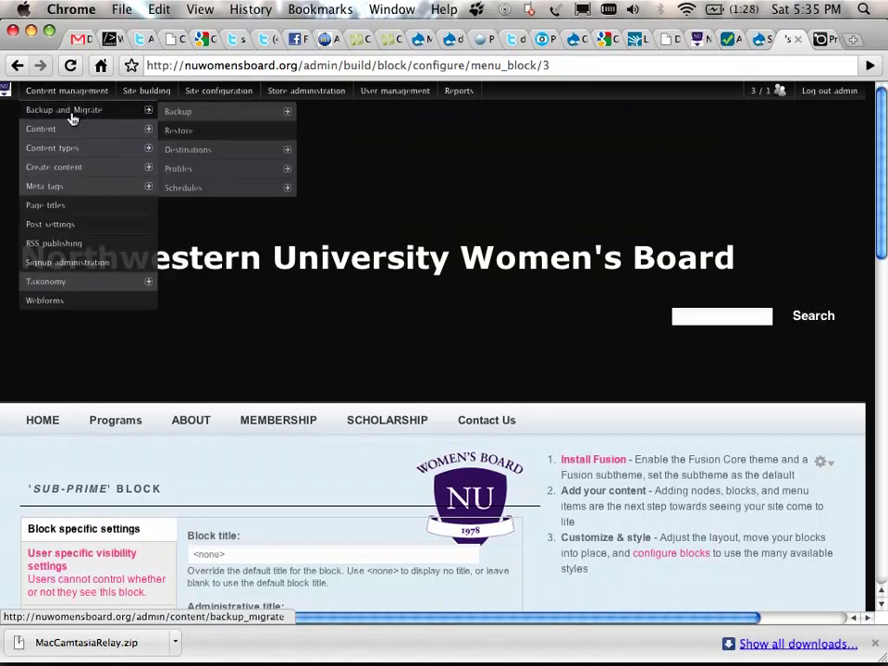
- Open Site building > ImageCache and scroll to the table of Normal and Default presets
mouse_move(153, 91)
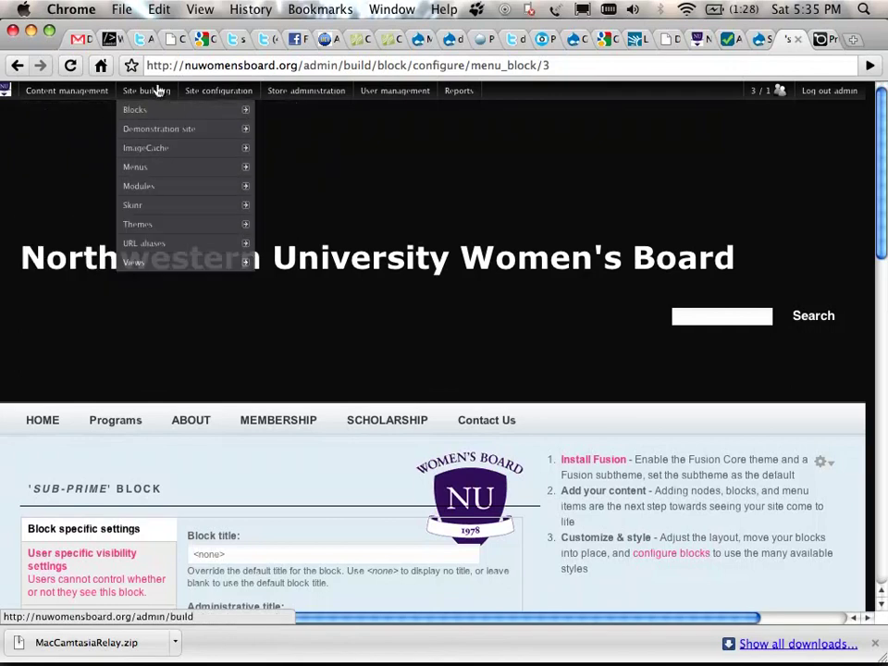
left_click(161, 148)
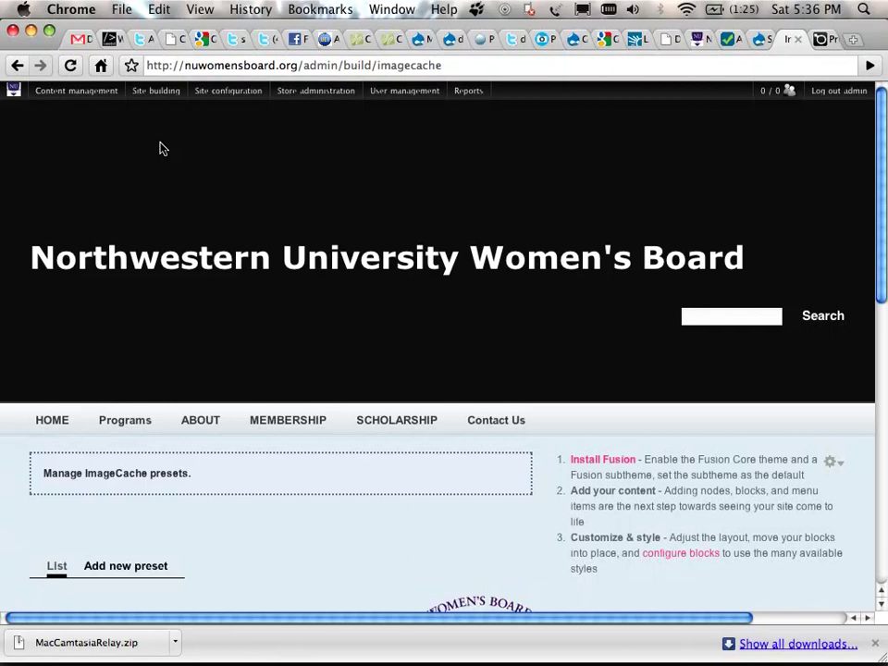
scroll(160, 148, "down", 10)
scroll(160, 148, "down", 2)
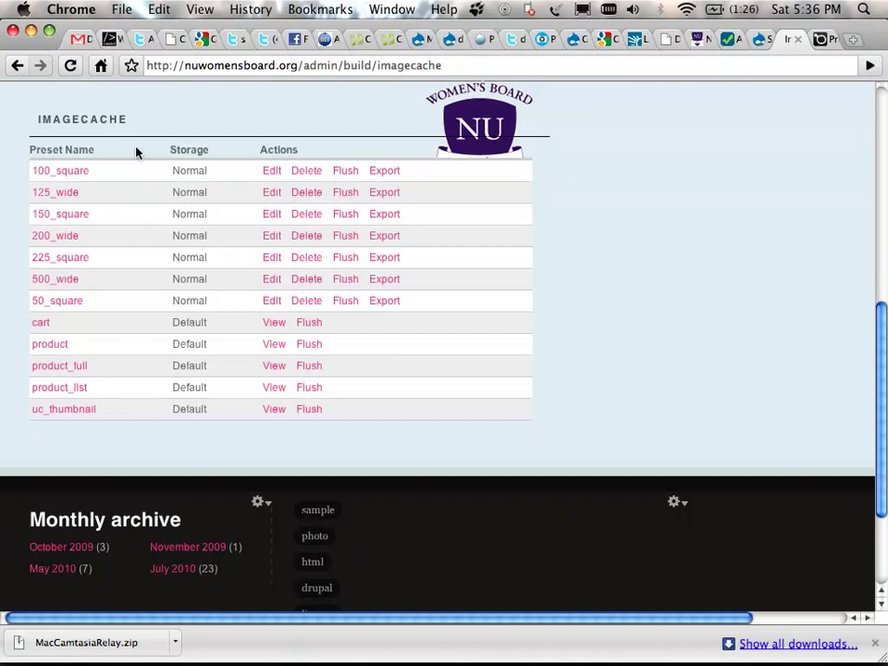
scroll(135, 151, "down", 1)
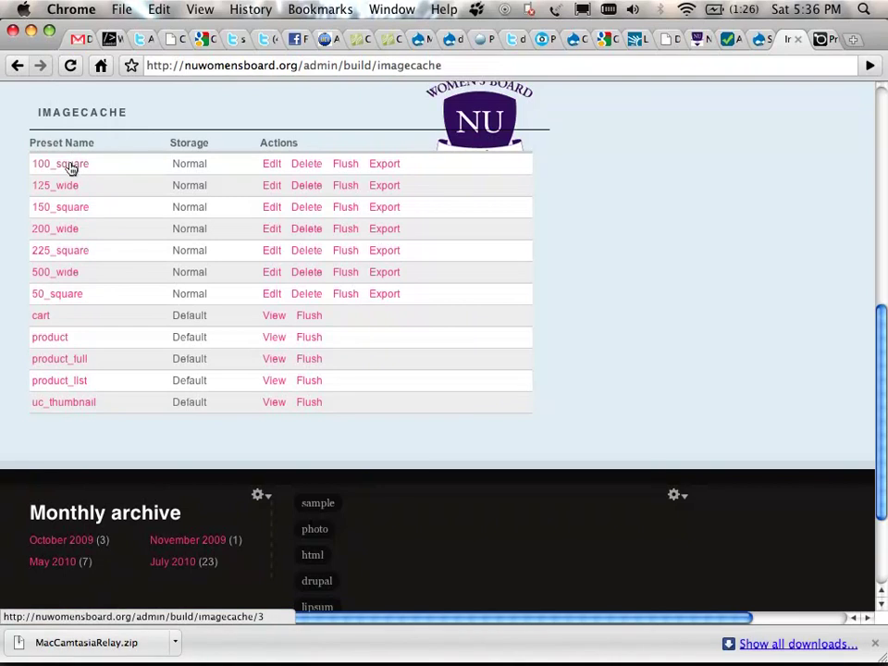
- Edit the 100_square preset to review its 100x100 Scale And Crop action and preview
left_click(270, 165)
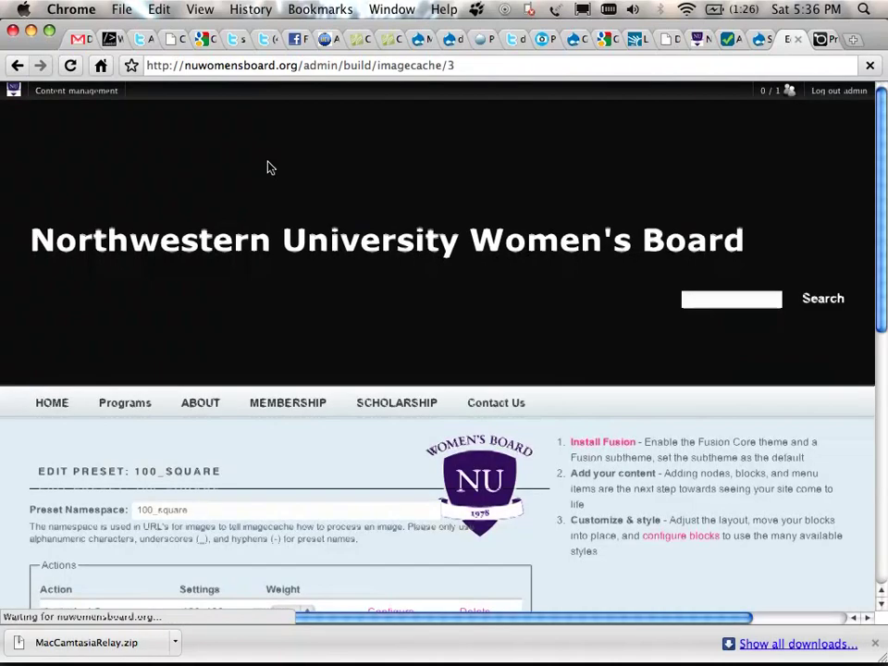
scroll(269, 168, "down", 5)
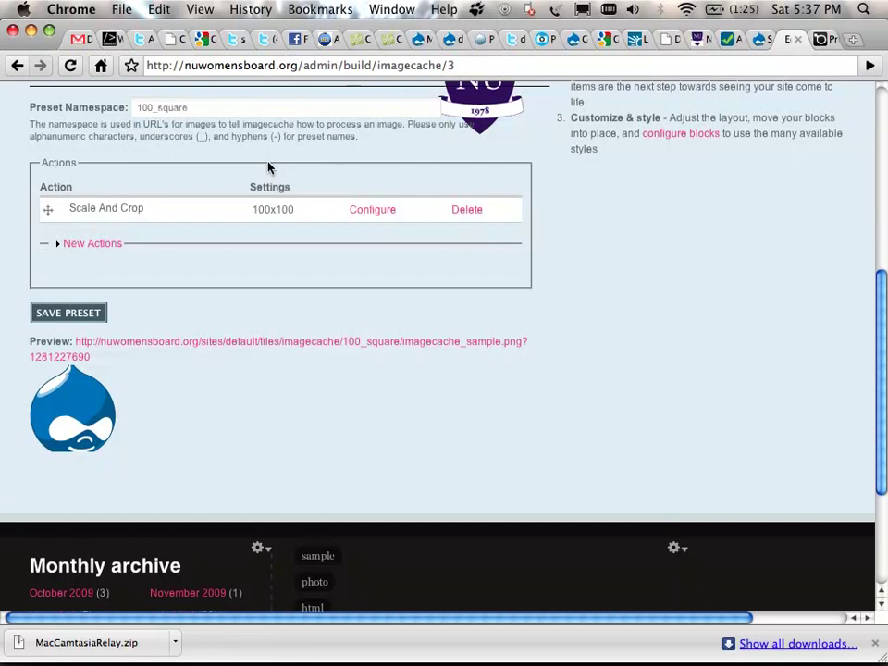
scroll(268, 166, "up", 5)
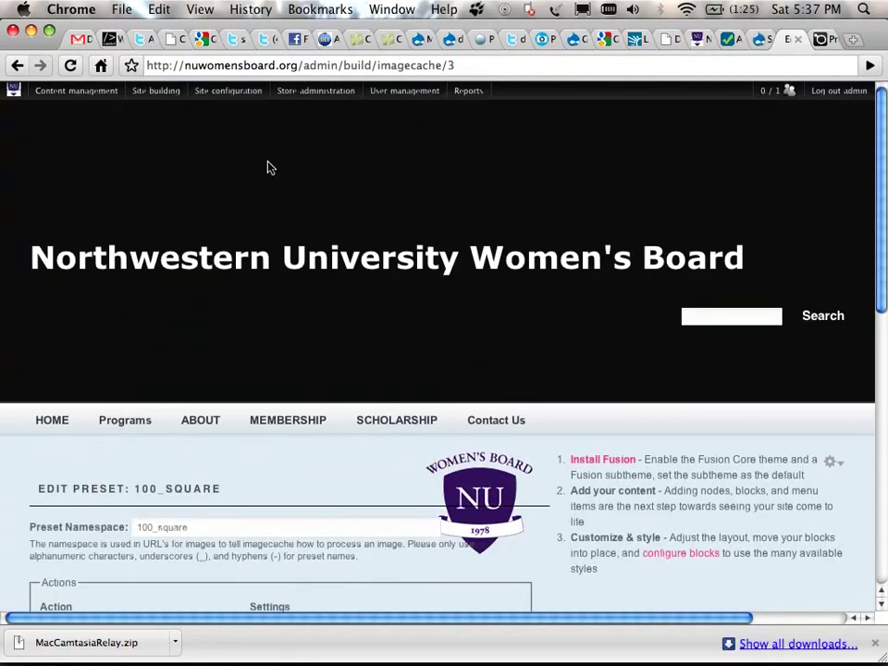
- Go to Student Bio's Manage fields page to see the Student Image and Current Scholar? fields
mouse_move(99, 92)
mouse_move(70, 139)
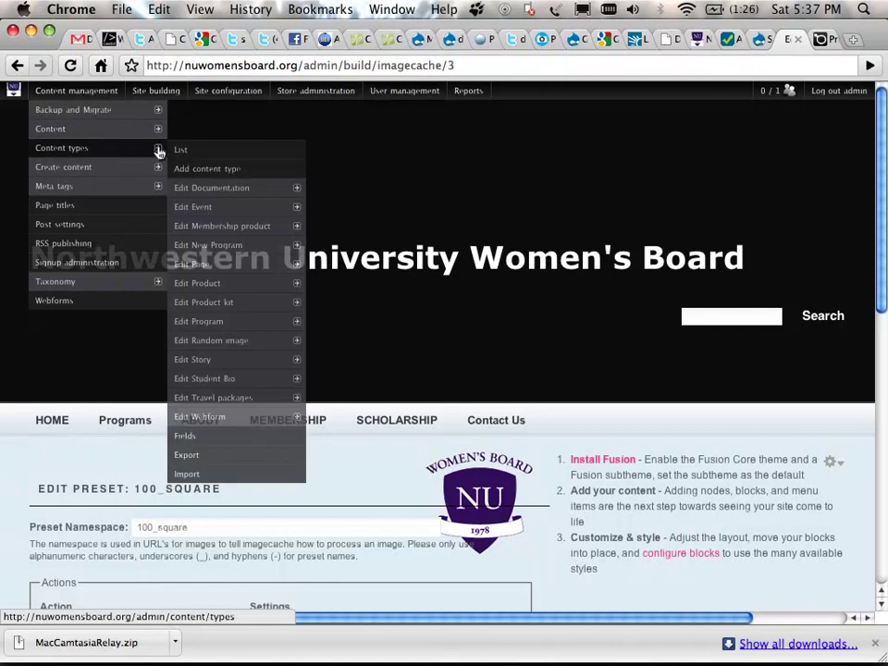
mouse_move(196, 280)
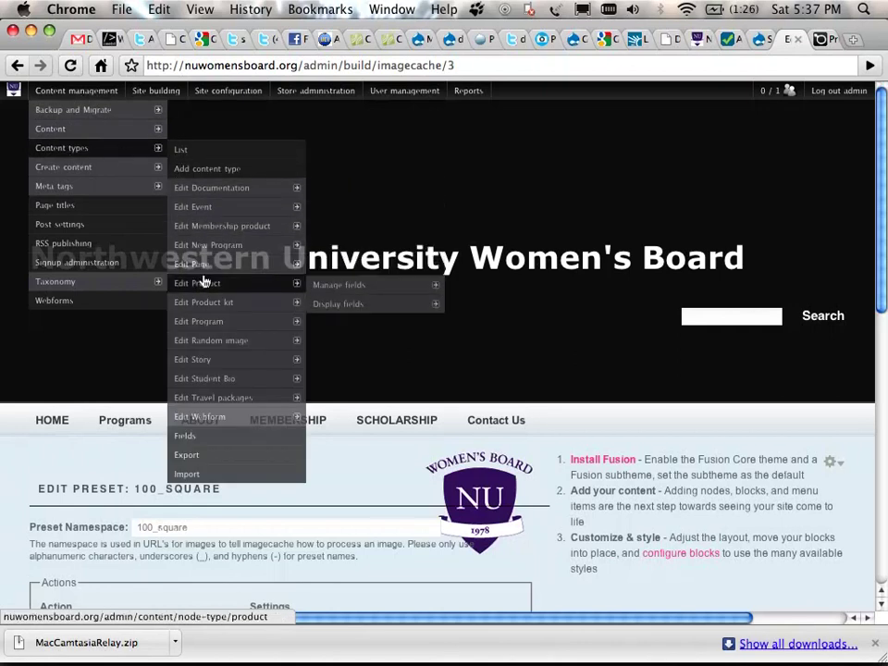
mouse_move(219, 367)
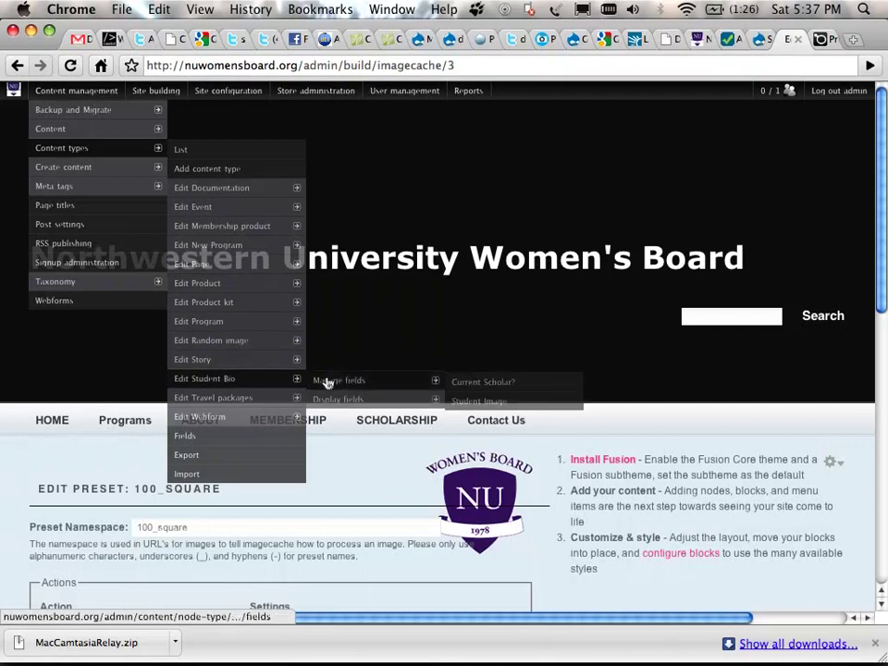
left_click(331, 382)
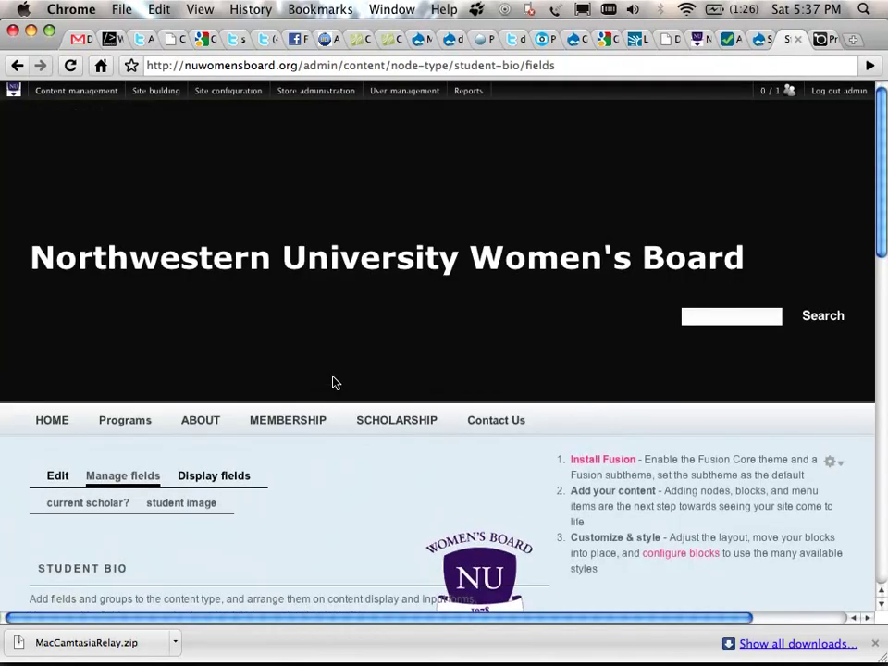
scroll(335, 382, "down", 5)
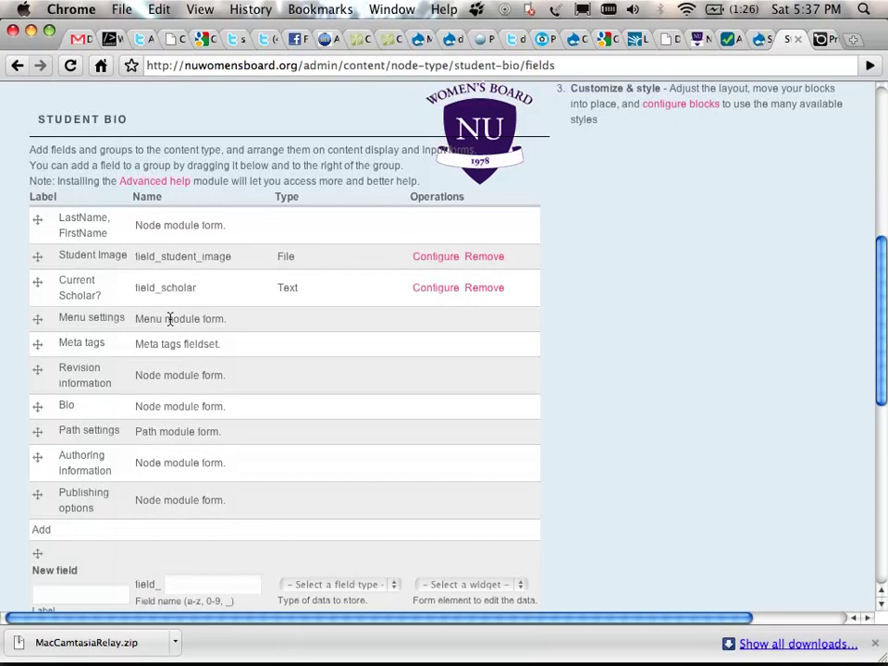
scroll(168, 310, "down", 2)
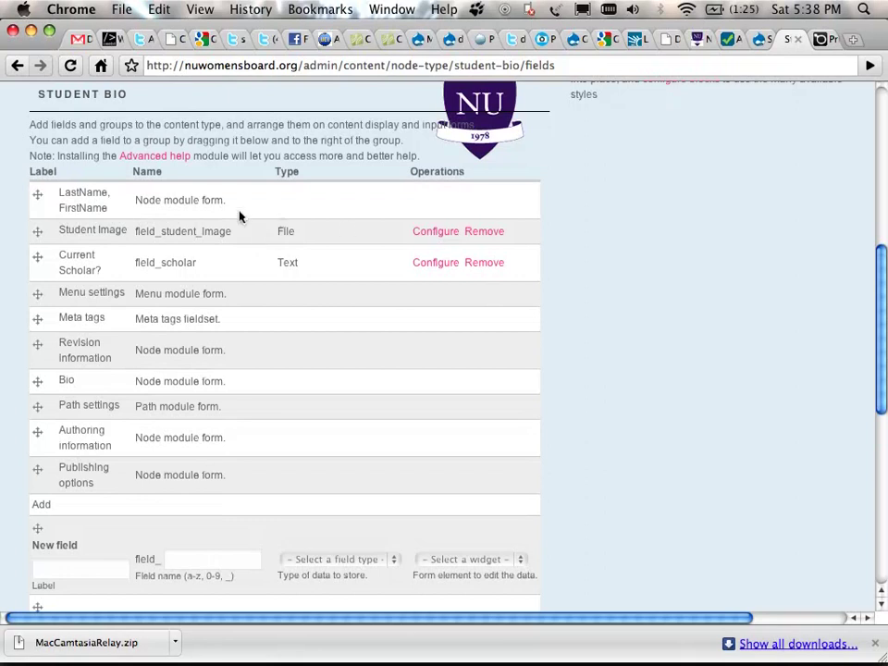
scroll(240, 215, "up", 4)
scroll(239, 216, "down", 3)
scroll(240, 217, "up", 1)
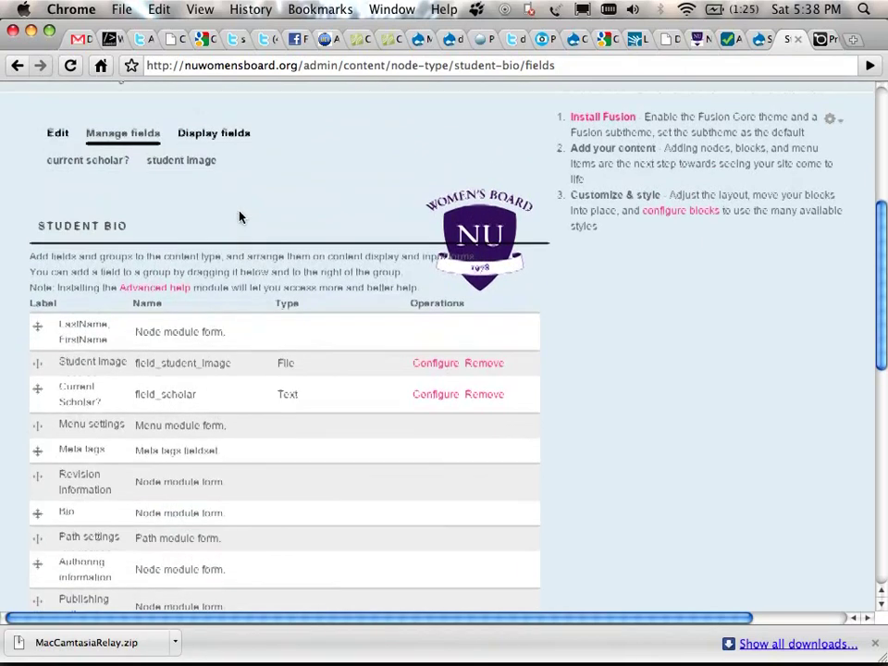
- Review Student Bio's Display fields, checking Student Image's teaser format list and leaving 200_wide image
left_click(207, 135)
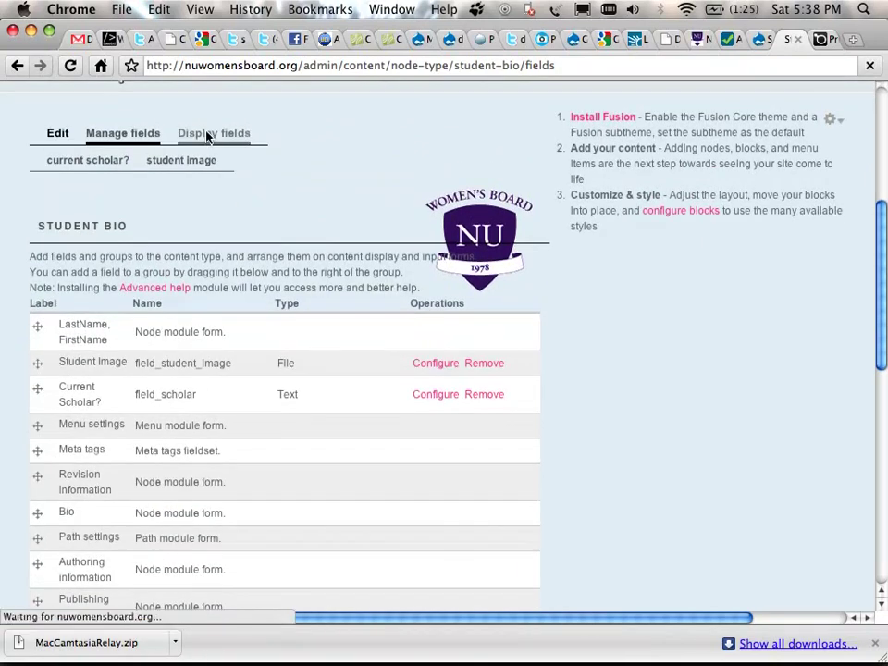
scroll(211, 201, "down", 10)
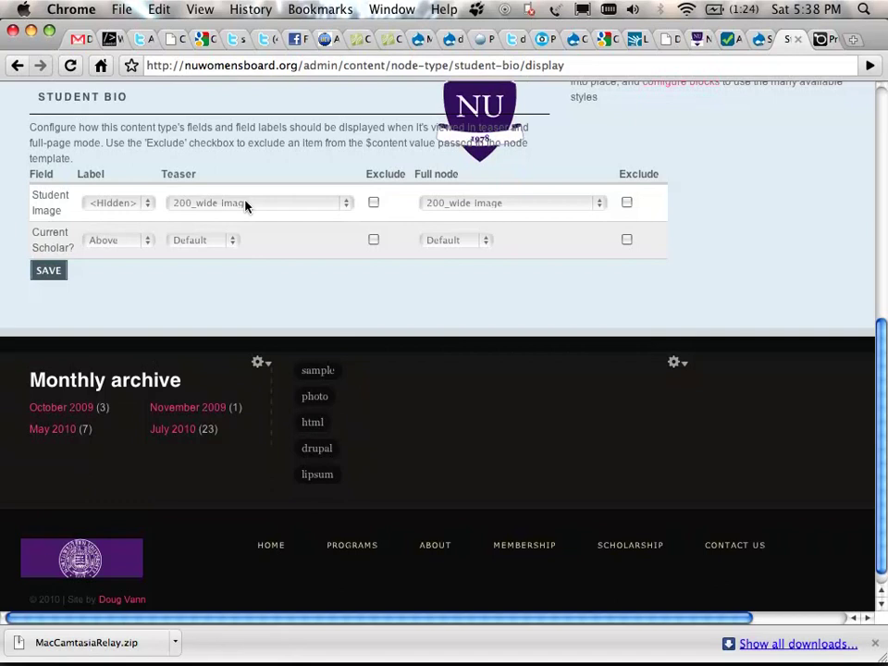
left_click(346, 204)
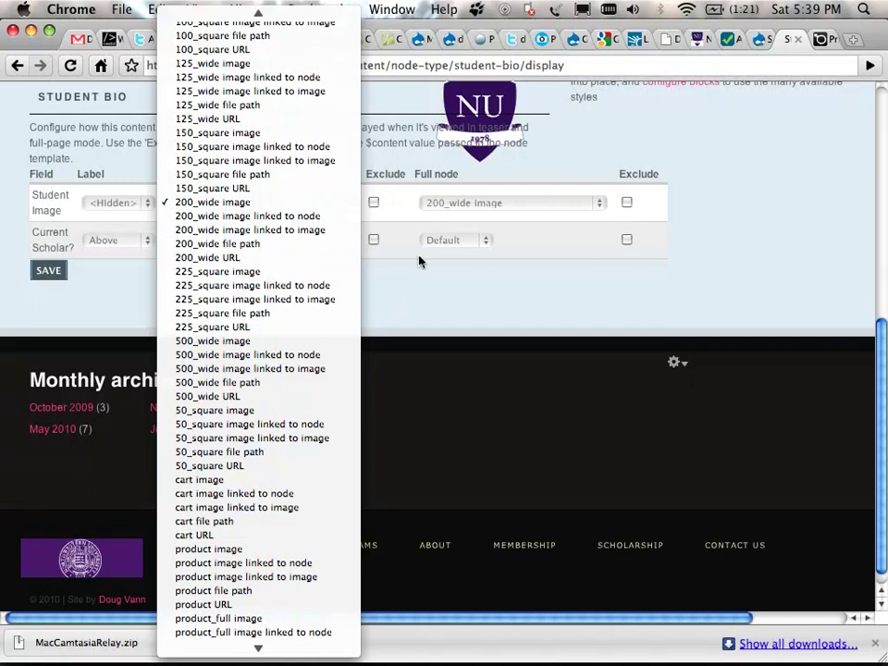
left_click(501, 297)
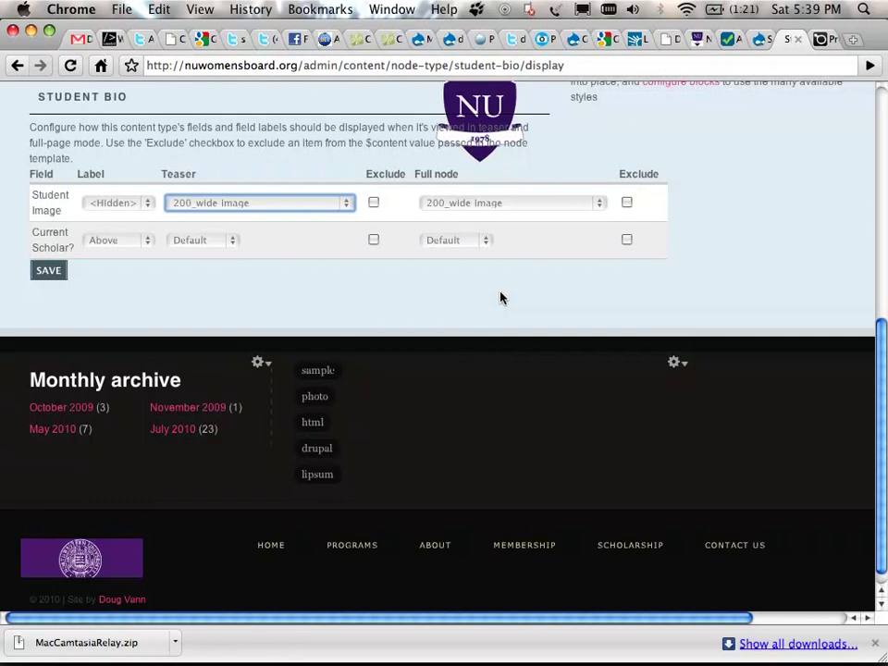
- Go via the Scholarship page to the Scholars page listing student bios with photos
scroll(337, 234, "up", 4)
scroll(335, 233, "up", 2)
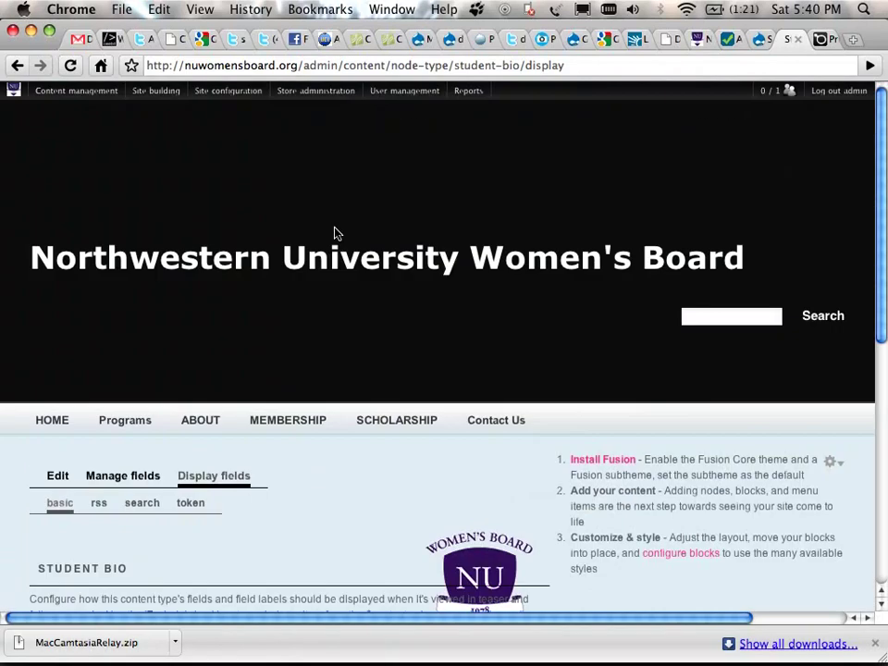
mouse_move(307, 93)
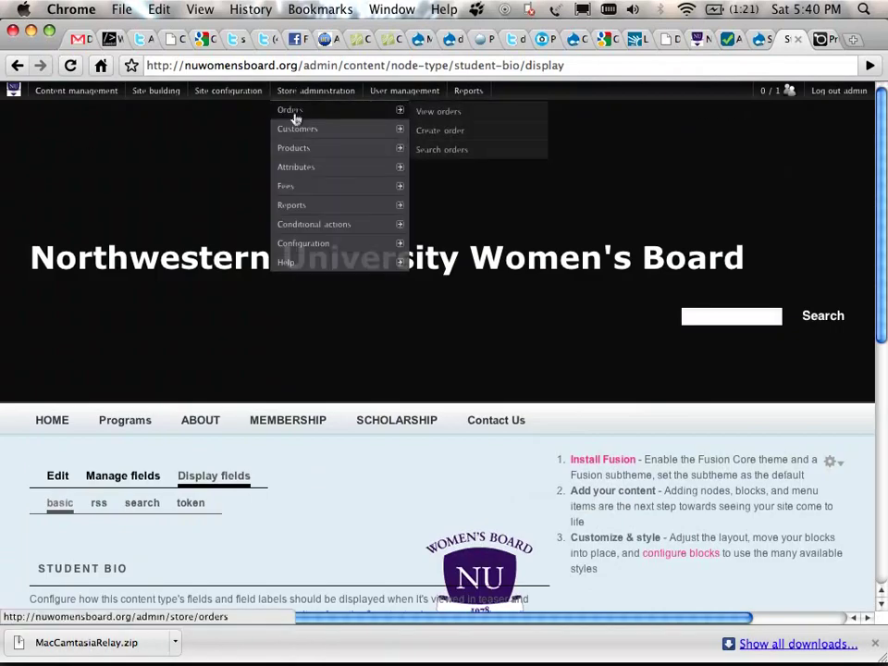
left_click(395, 422)
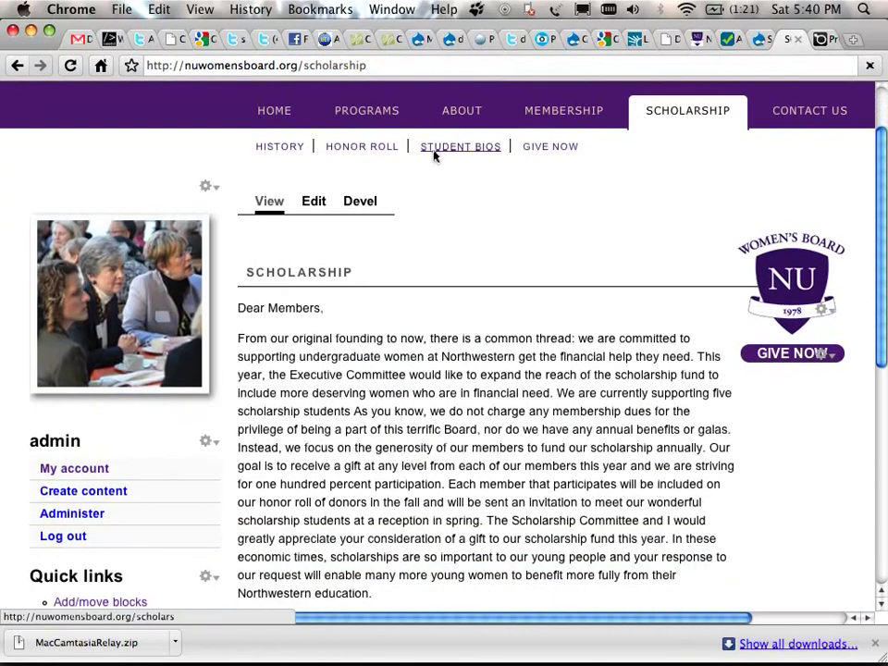
left_click(434, 154)
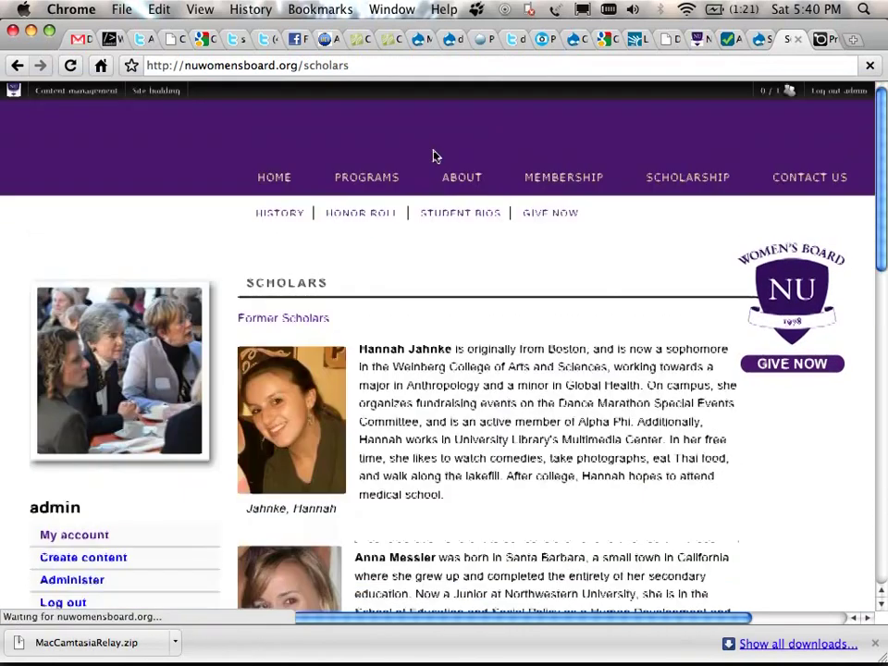
scroll(401, 236, "down", 4)
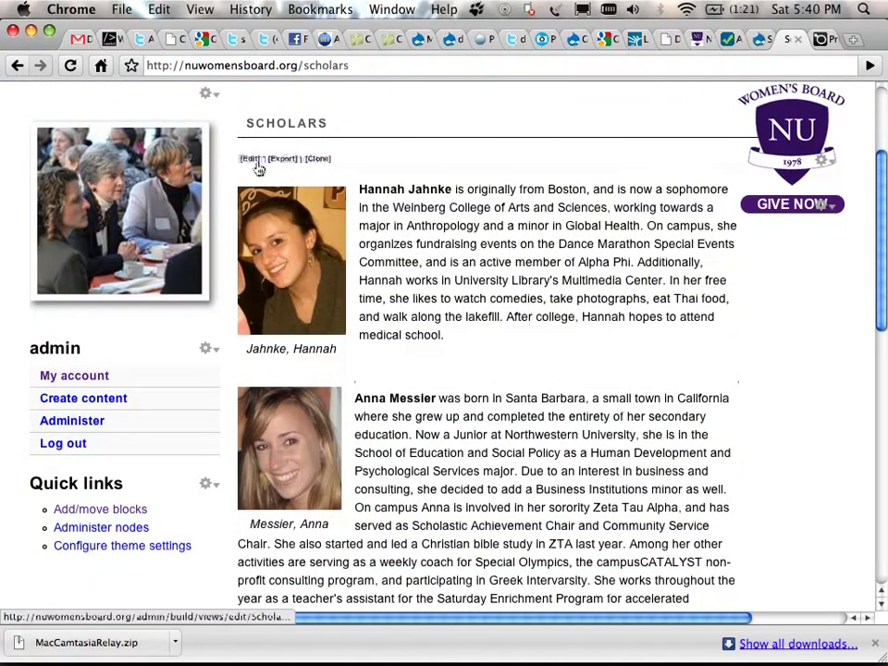
- Edit the Scholars view and confirm the Student Image field uses the 125_wide image format
left_click(248, 166)
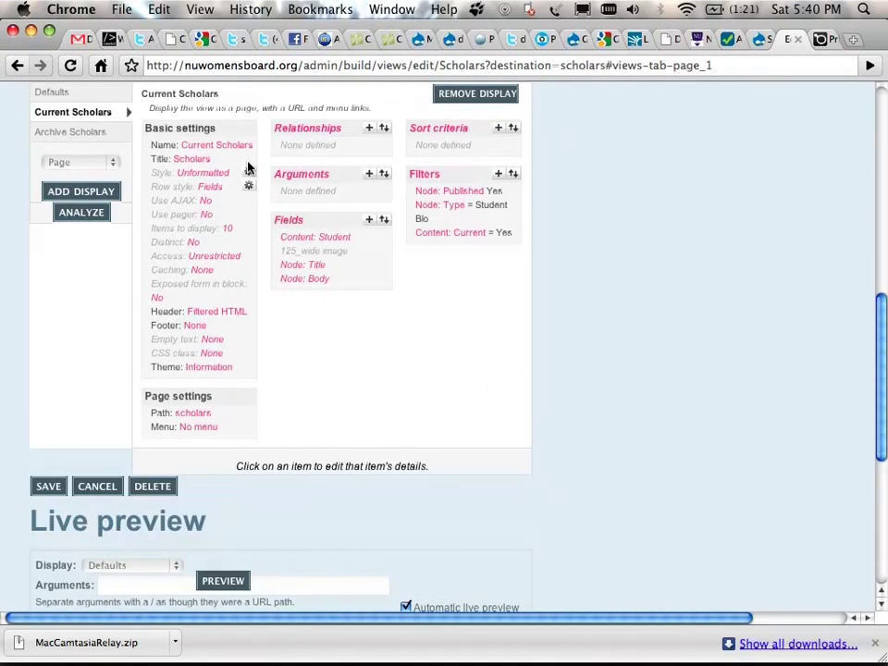
scroll(321, 184, "down", 2)
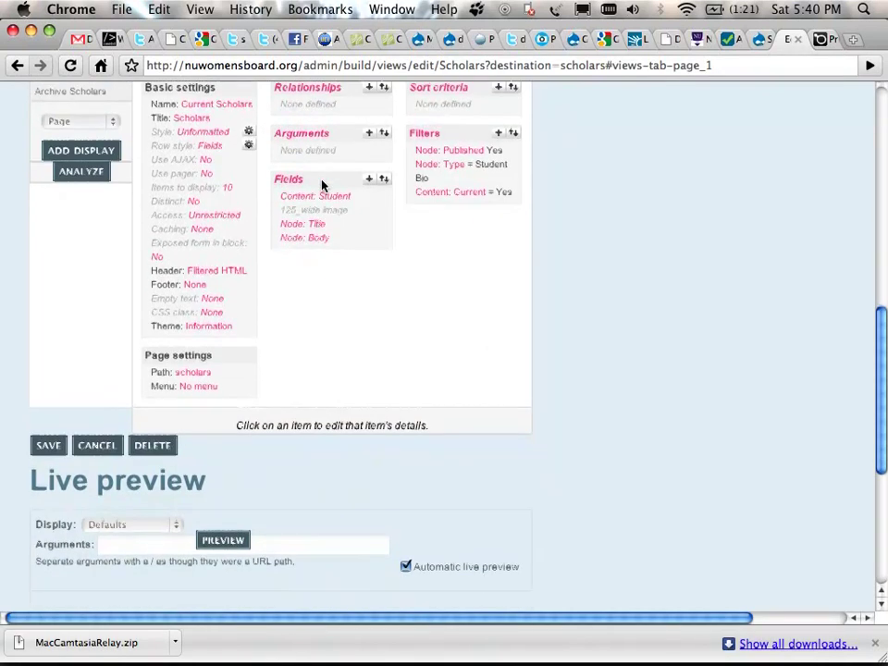
scroll(320, 184, "down", 1)
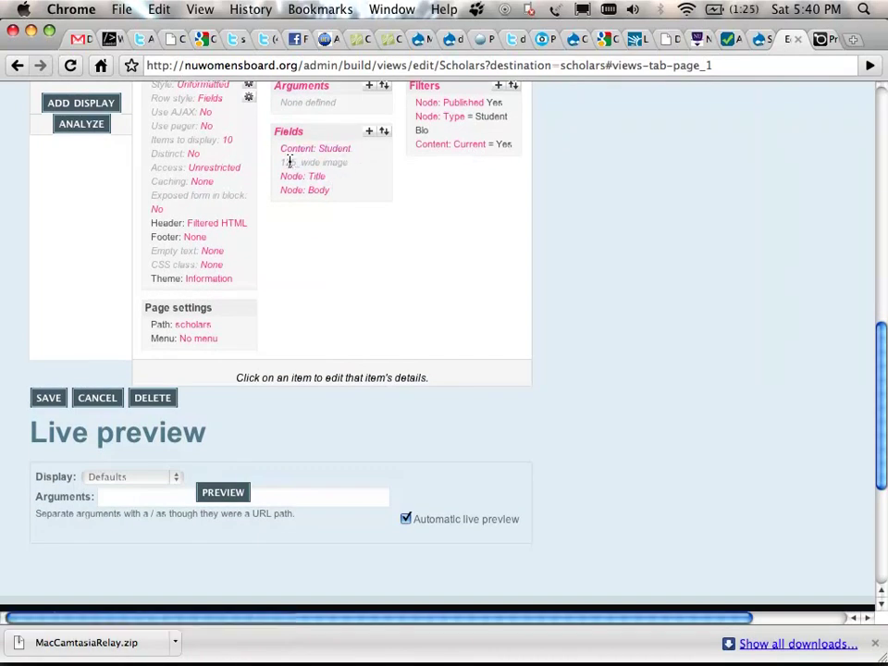
left_click(336, 153)
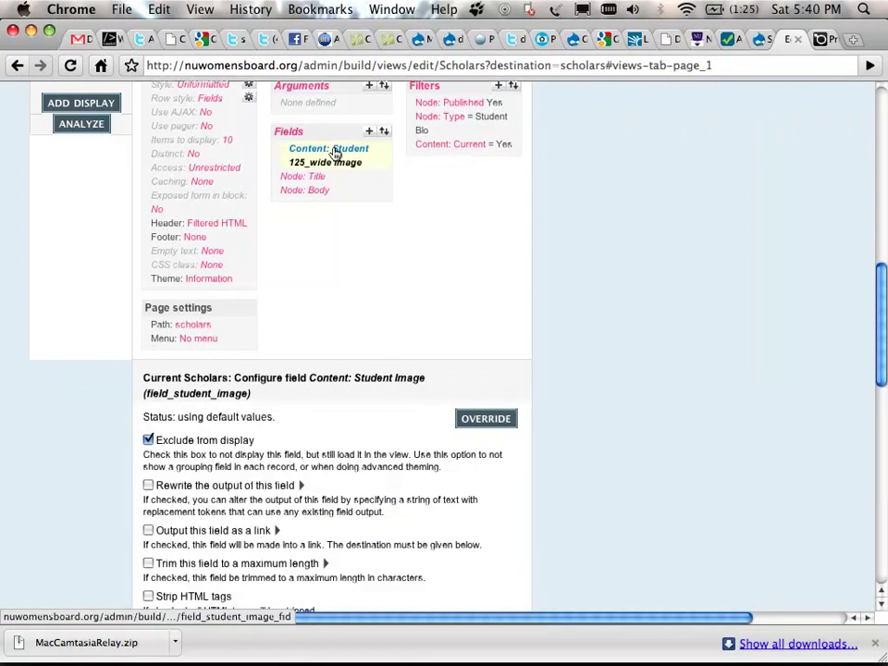
scroll(381, 165, "down", 10)
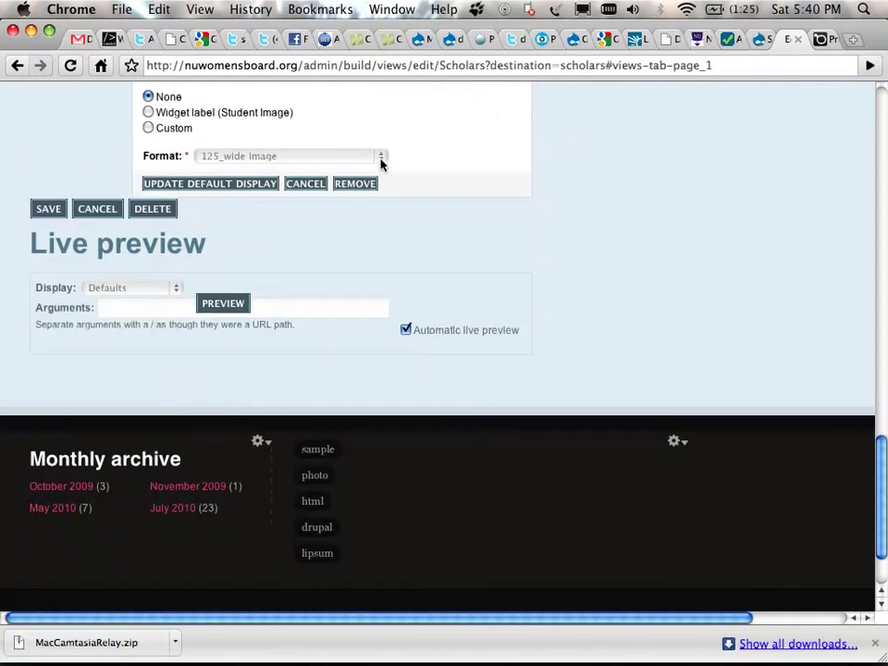
left_click(381, 163)
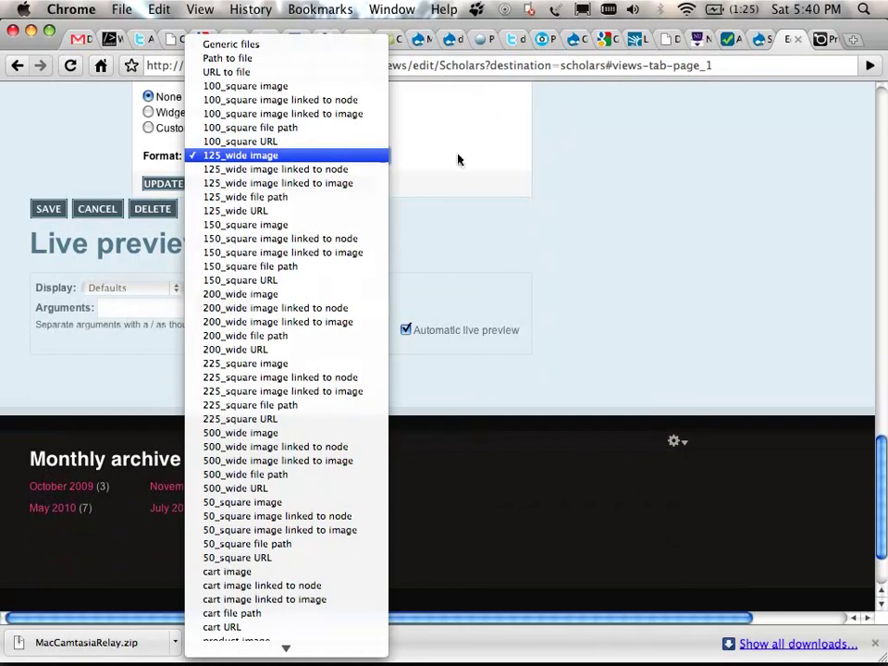
left_click(643, 178)
- Close the Student Image field settings without making changes
scroll(644, 178, "up", 5)
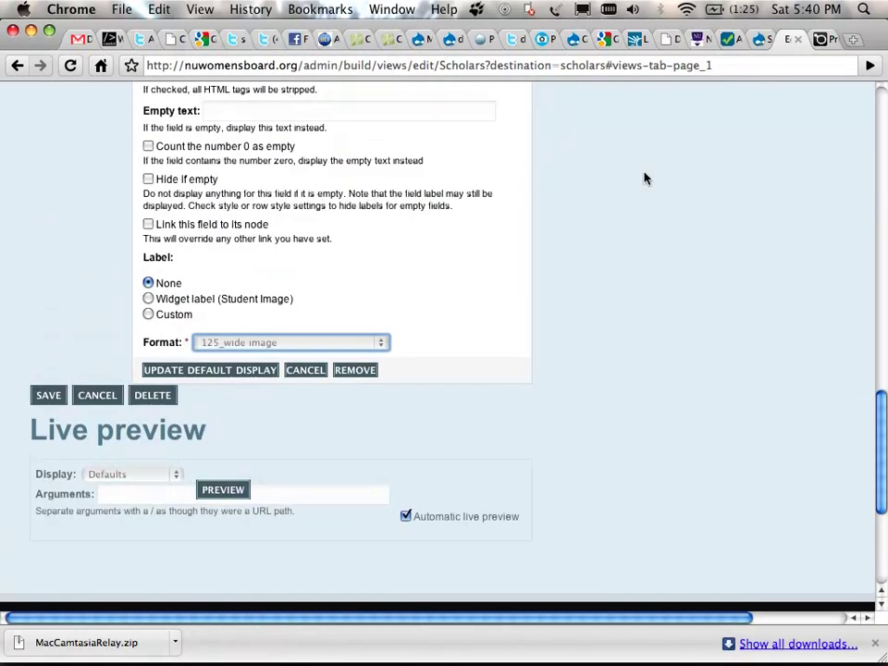
left_click(97, 401)
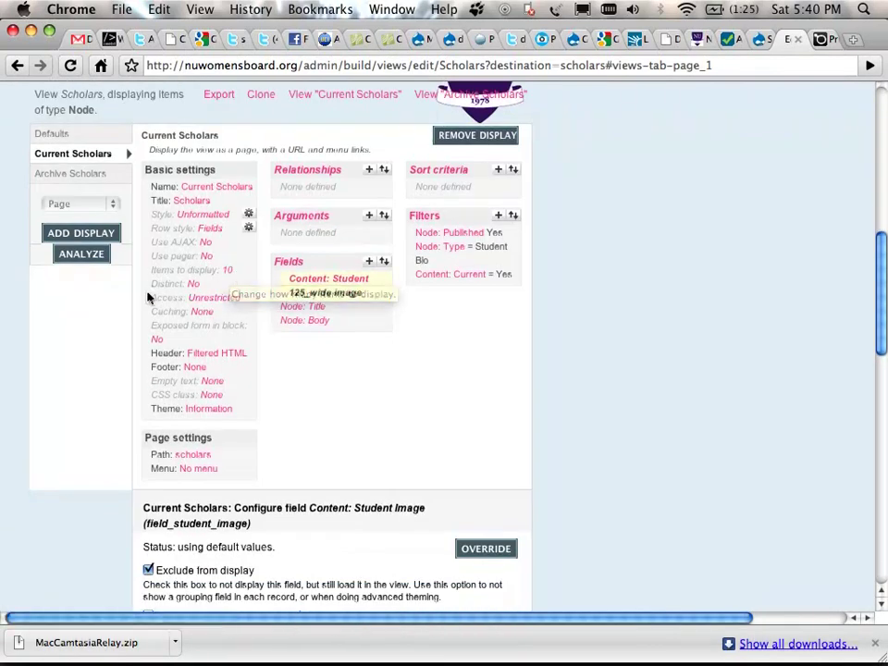
scroll(99, 335, "down", 10)
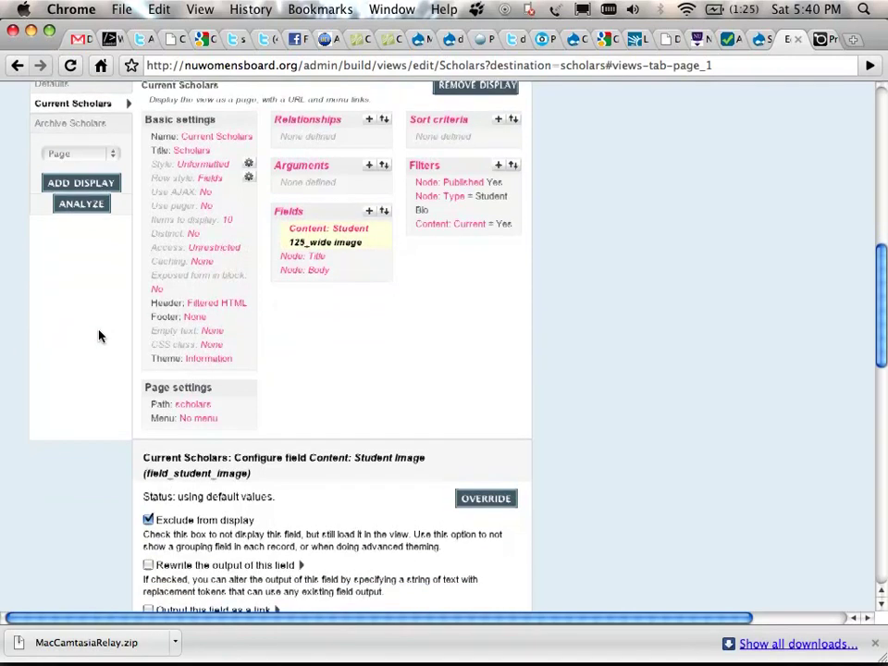
scroll(99, 335, "down", 4)
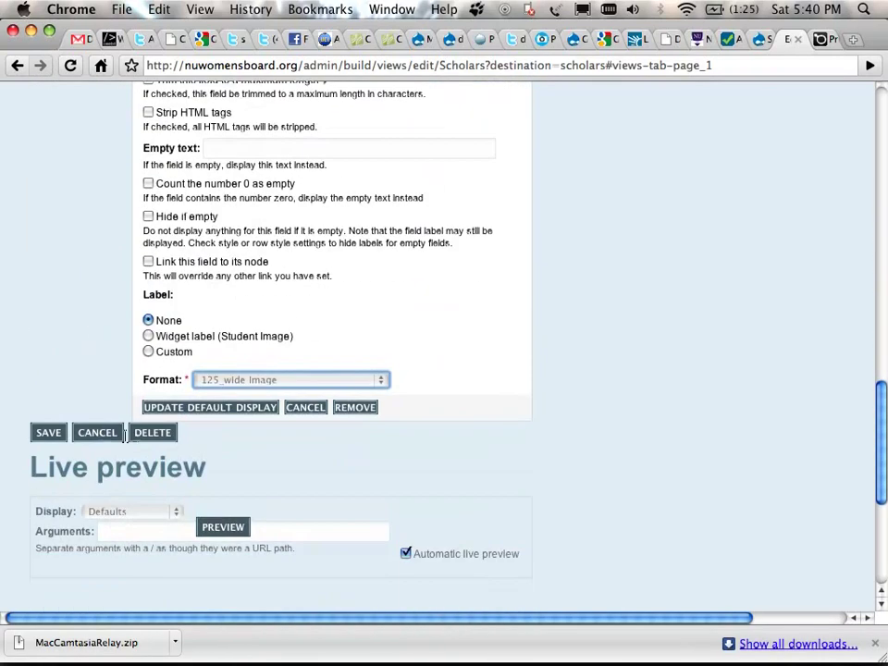
left_click(368, 407)
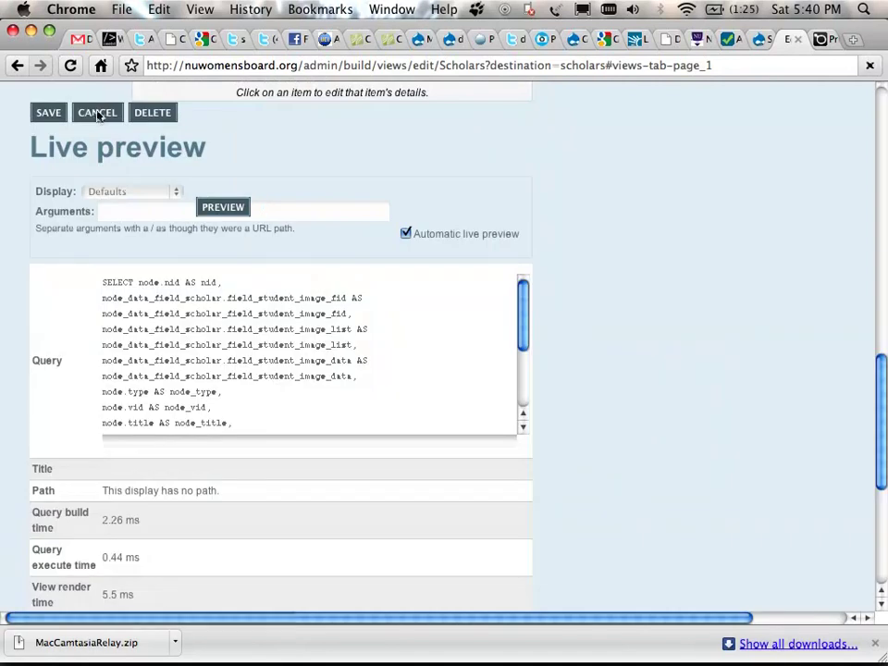
- Cancel out of the view editor and scroll through the Scholars page's student bios and photos
left_click(97, 114)
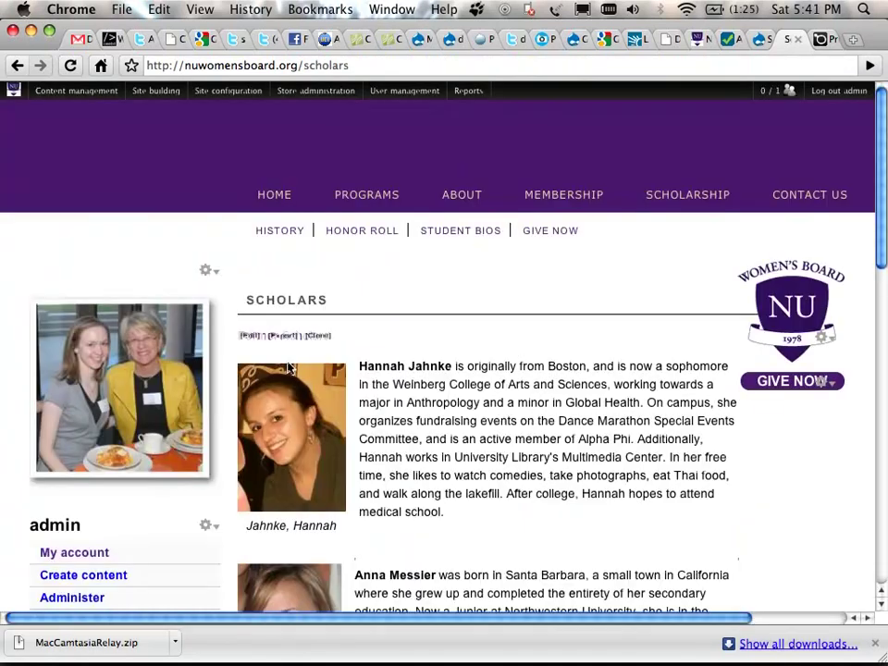
scroll(290, 388, "down", 5)
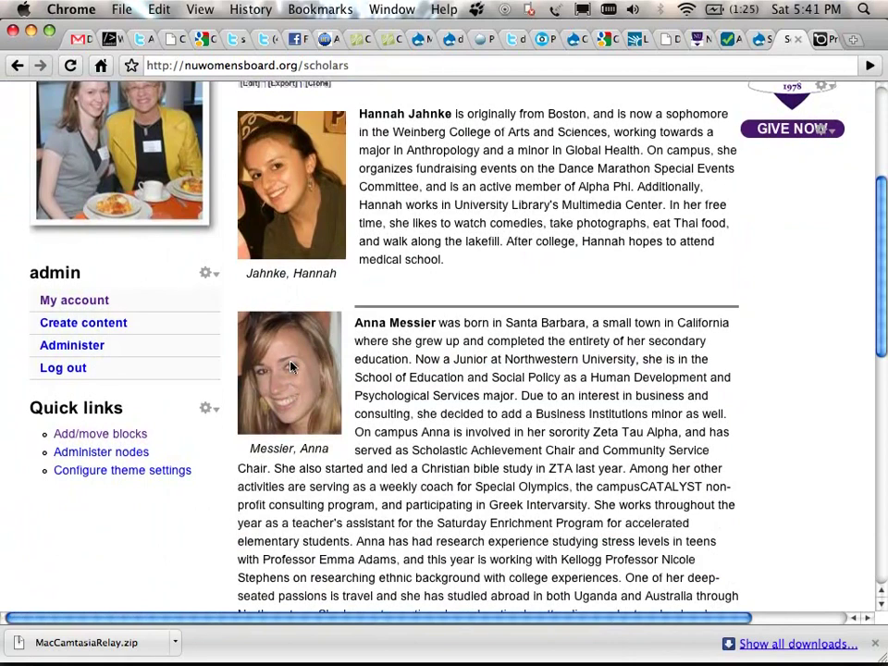
scroll(290, 391, "down", 2)
scroll(306, 266, "up", 3)
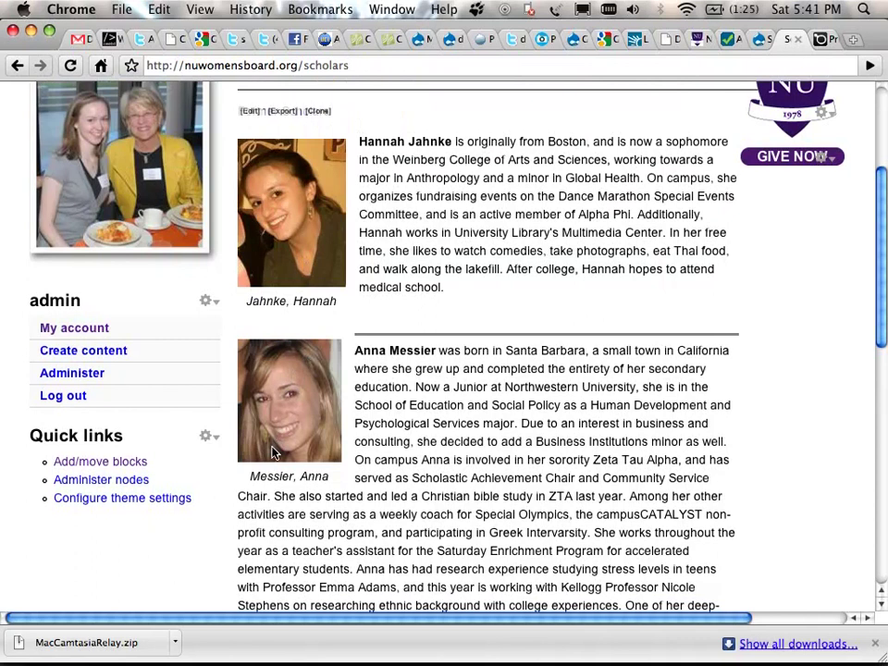
scroll(224, 421, "down", 2)
scroll(224, 421, "down", 6)
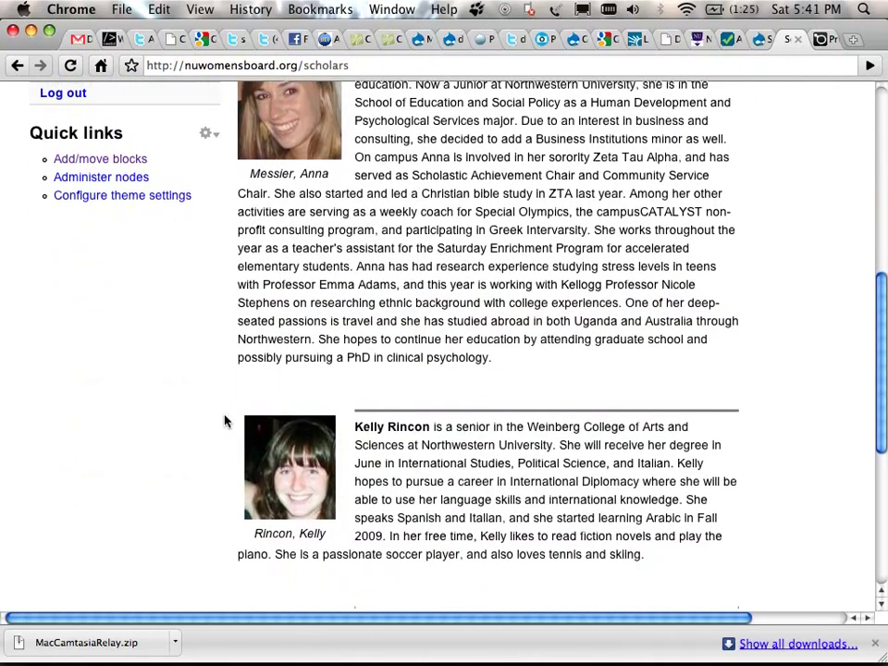
scroll(223, 421, "up", 4)
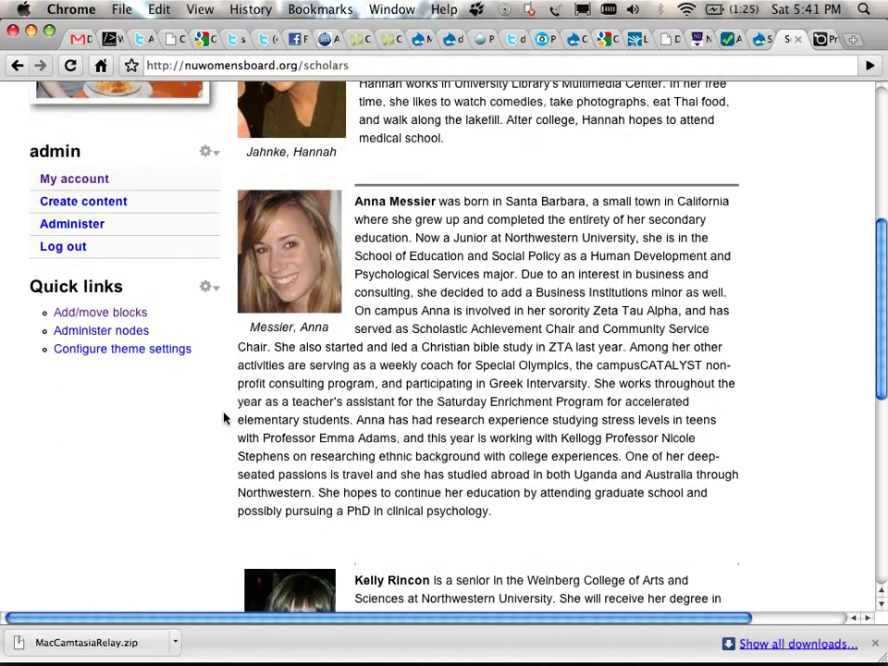
scroll(264, 335, "down", 5)
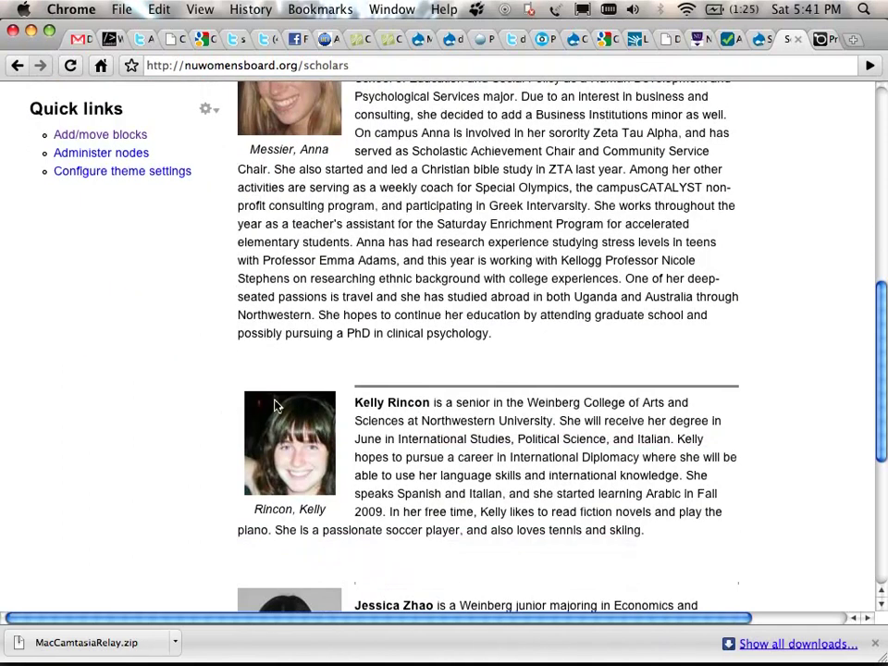
scroll(277, 408, "up", 5)
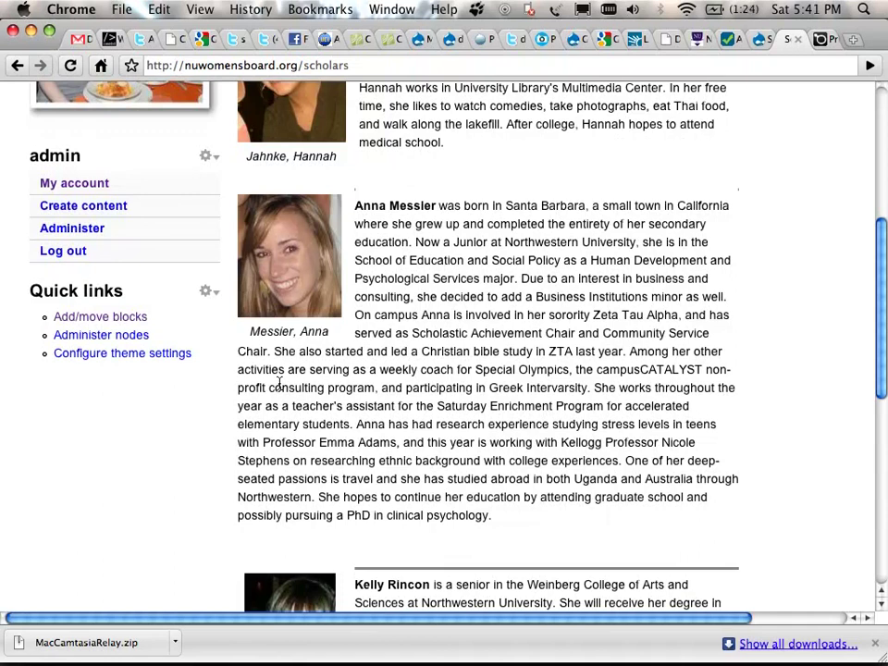
scroll(279, 383, "up", 4)
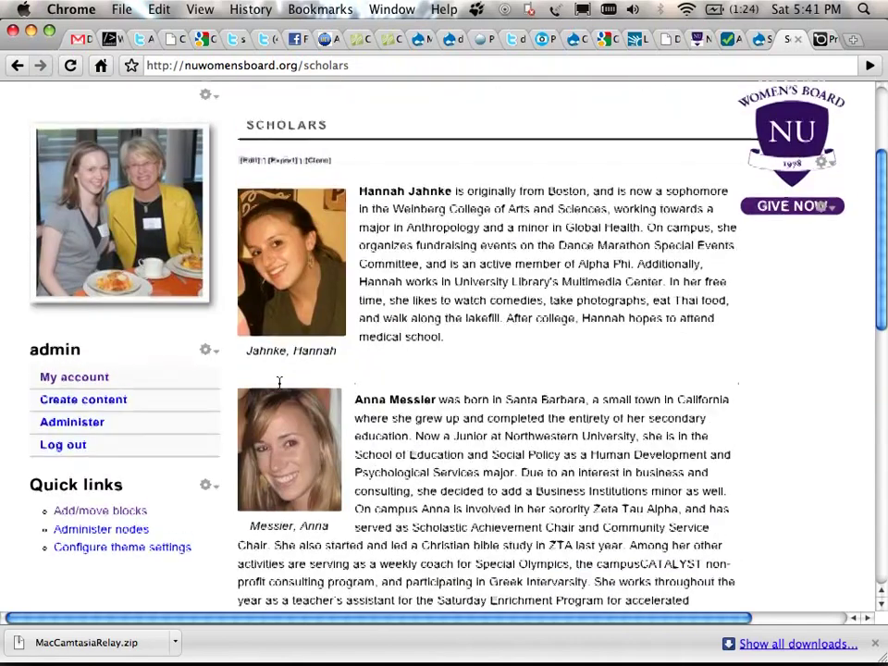
scroll(278, 383, "down", 7)
scroll(278, 383, "down", 5)
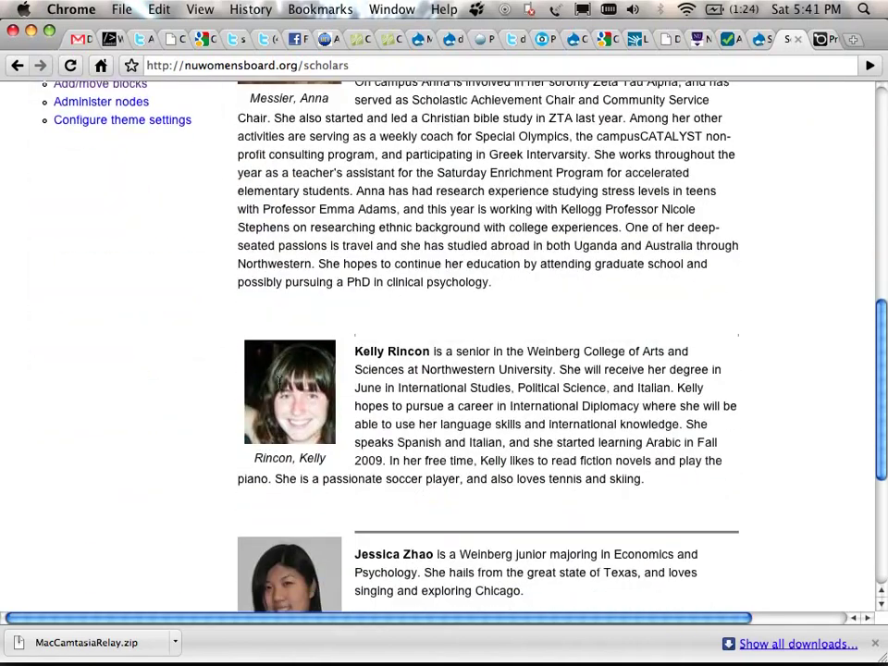
scroll(278, 383, "up", 2)
scroll(278, 383, "up", 1)
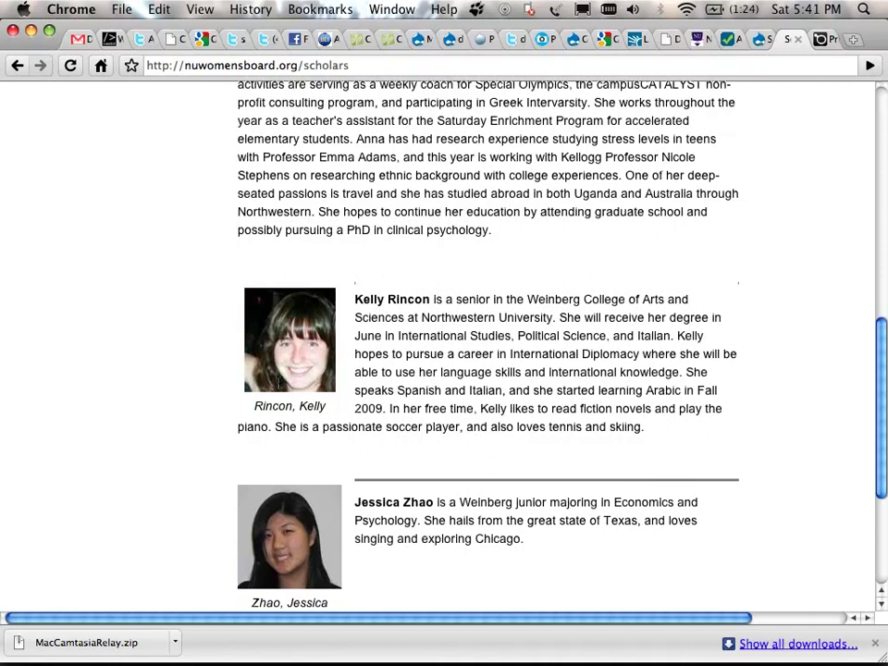
scroll(294, 361, "up", 10)
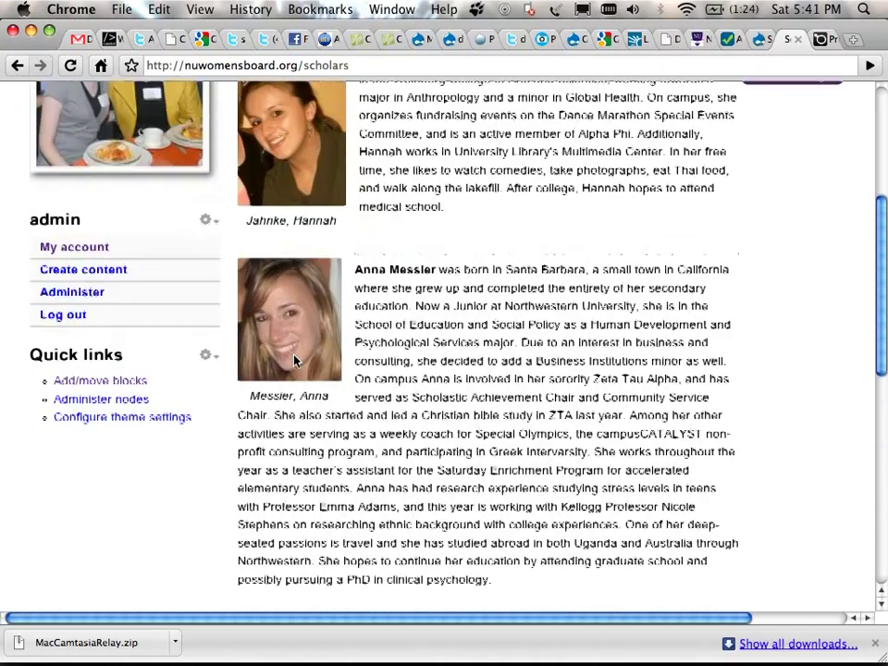
scroll(294, 360, "up", 4)
scroll(294, 360, "down", 2)
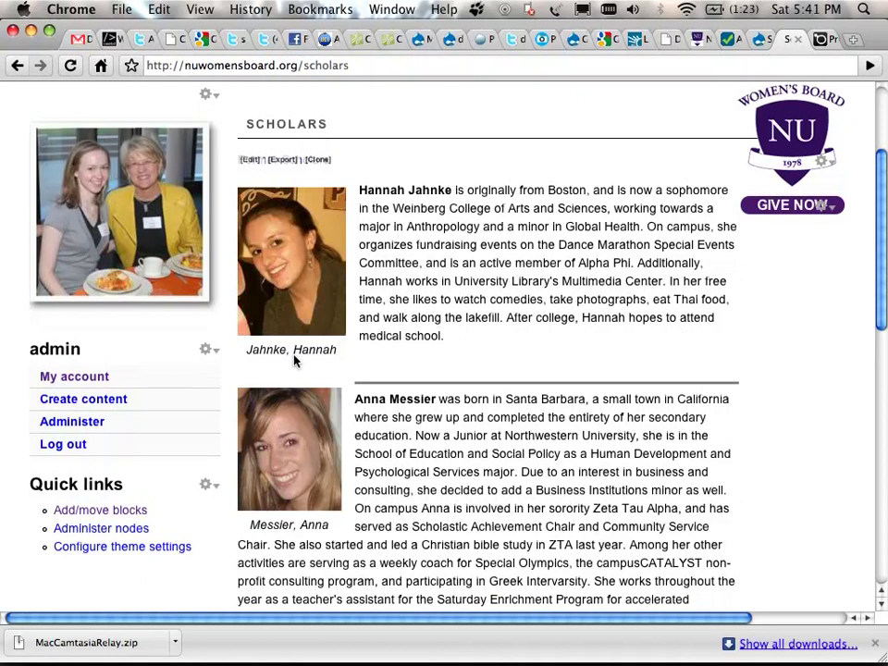
- Return to Student Bio's Display fields page, where Student Image shows 200_wide image with hidden label
scroll(294, 361, "up", 5)
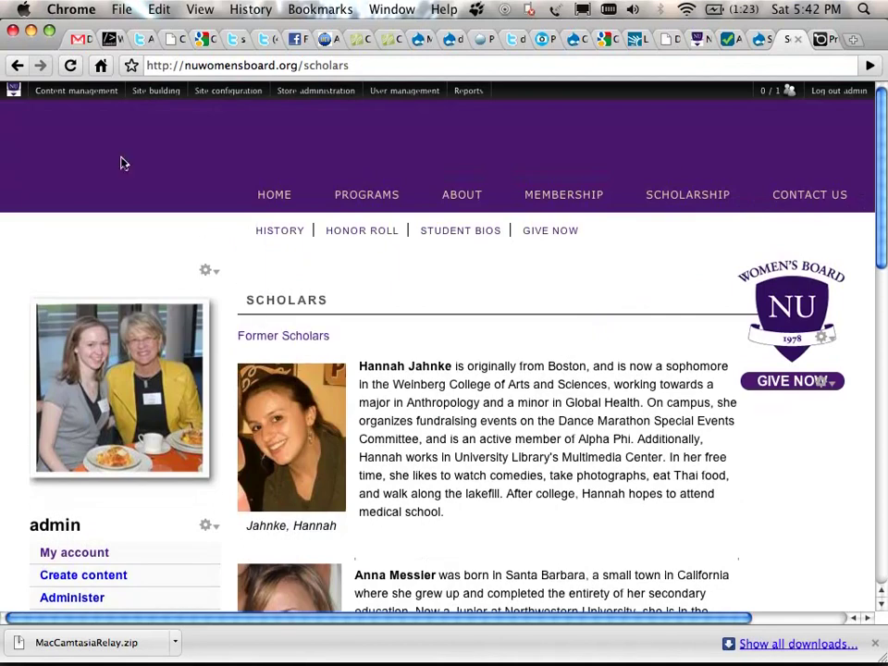
mouse_move(76, 91)
mouse_move(65, 166)
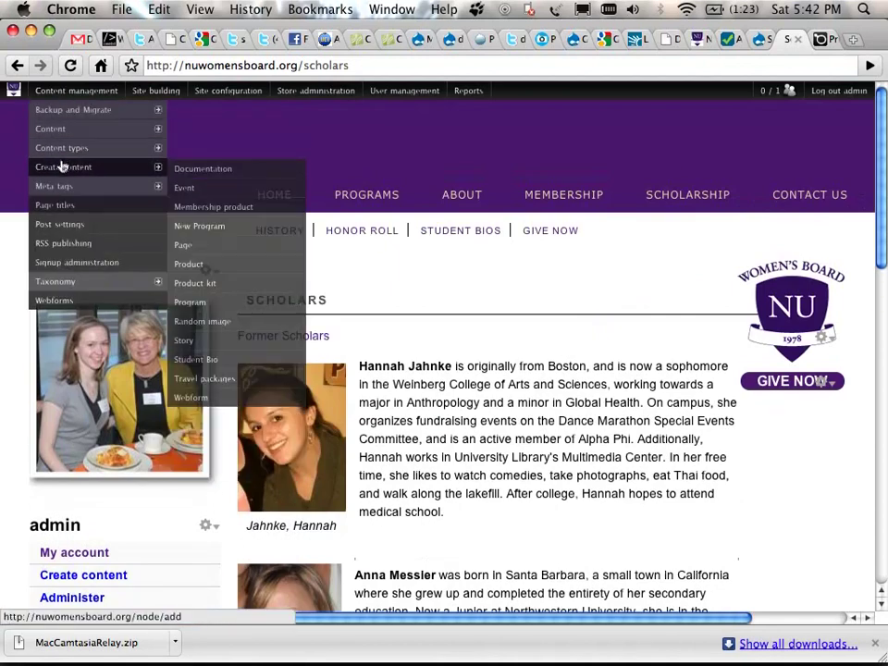
mouse_move(87, 149)
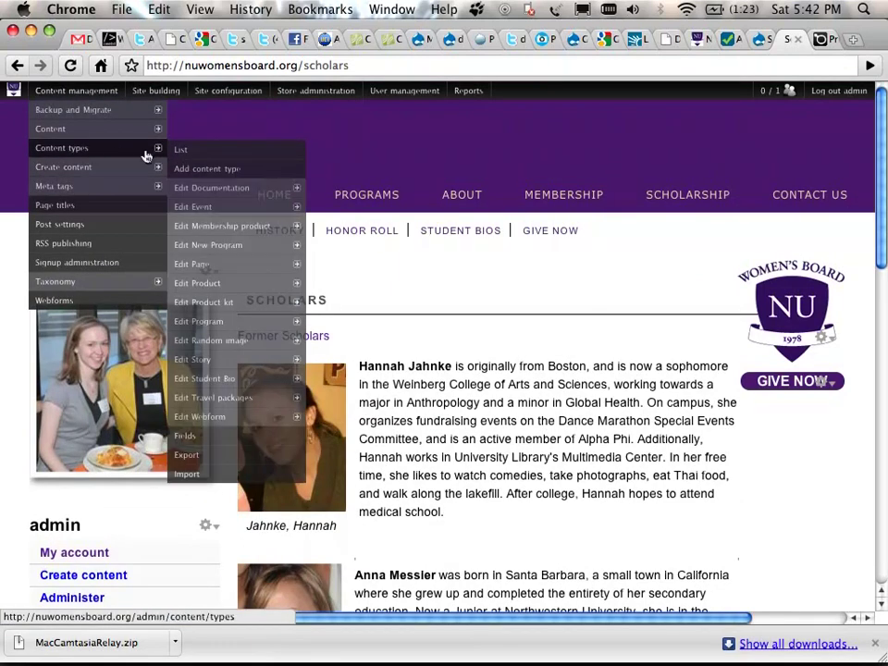
mouse_move(233, 341)
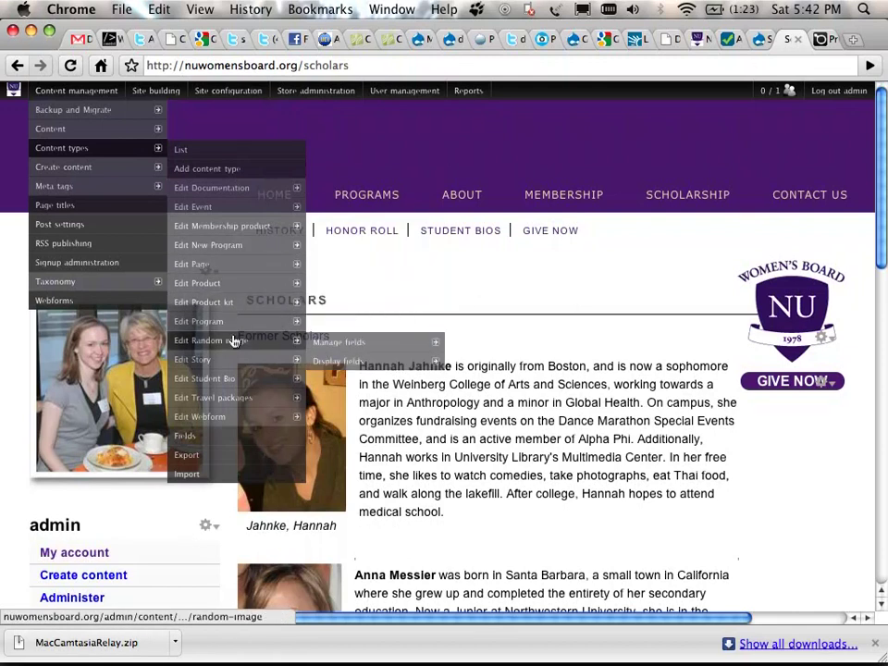
mouse_move(265, 382)
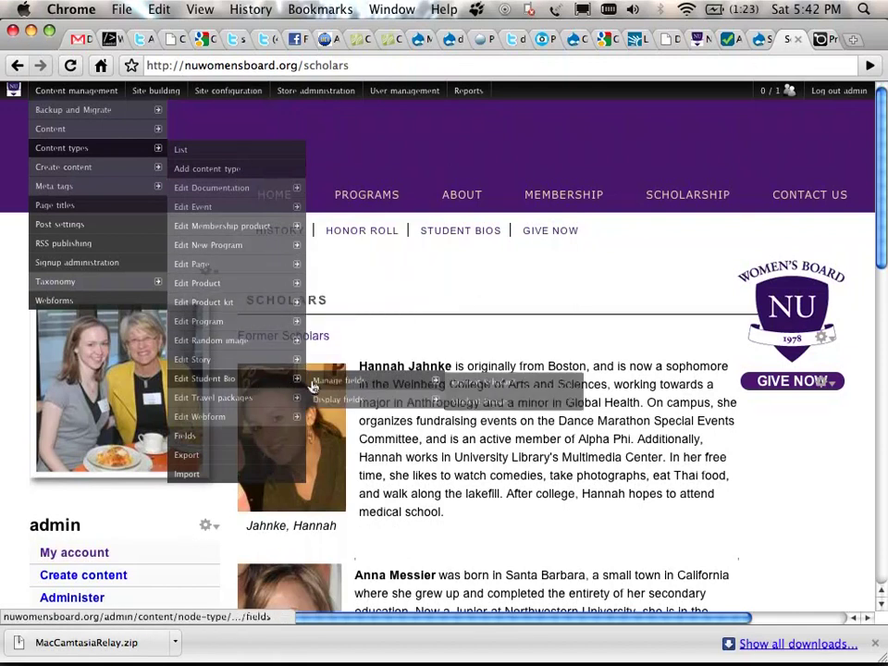
mouse_move(435, 407)
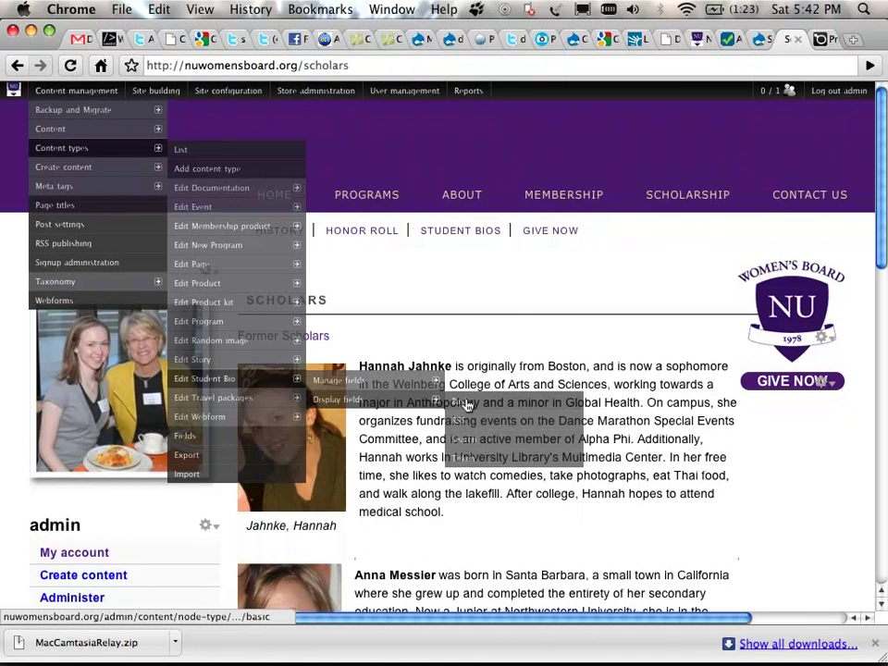
left_click(467, 405)
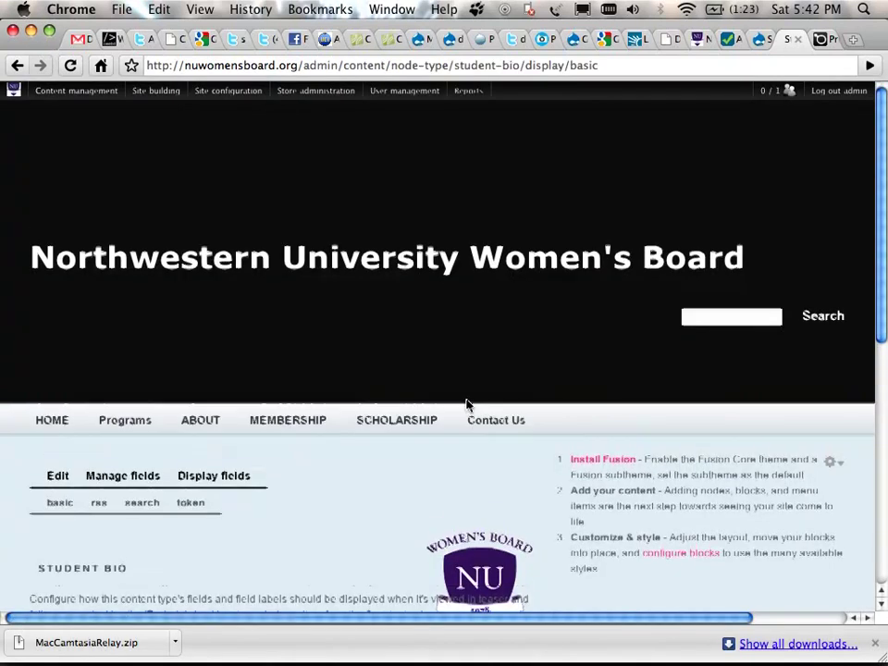
scroll(350, 390, "down", 5)
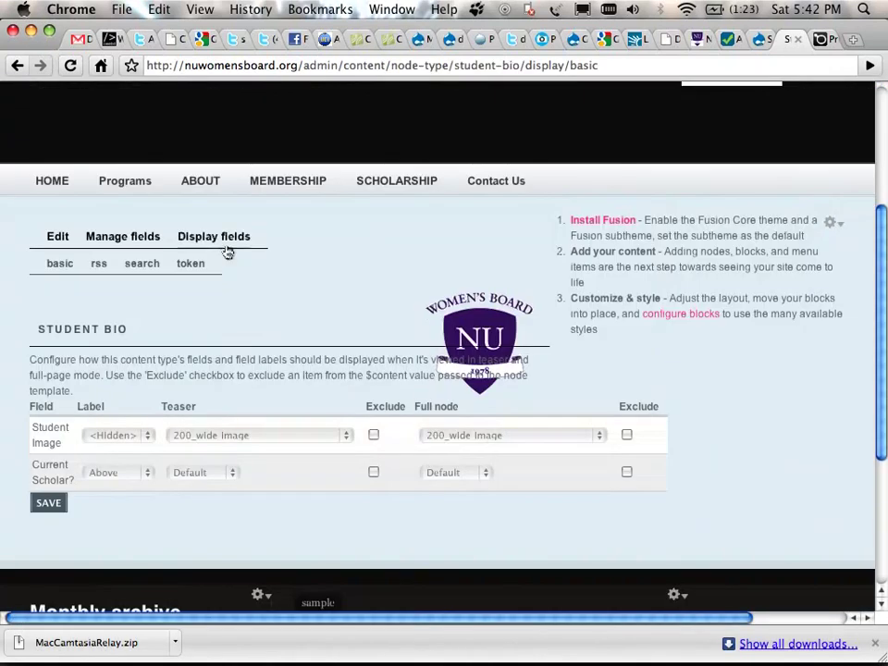
scroll(206, 278, "down", 3)
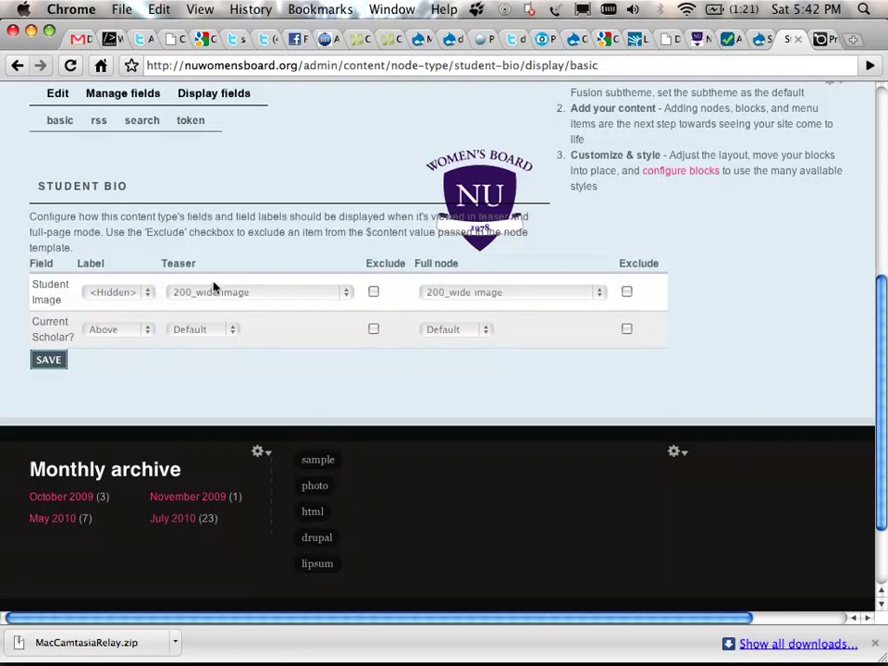
- Tick Teaser Exclude for Student Image, leaving it checked after toggling it twice
left_click(374, 292)
left_click(373, 291)
left_click(374, 292)
scroll(182, 344, "up", 5)
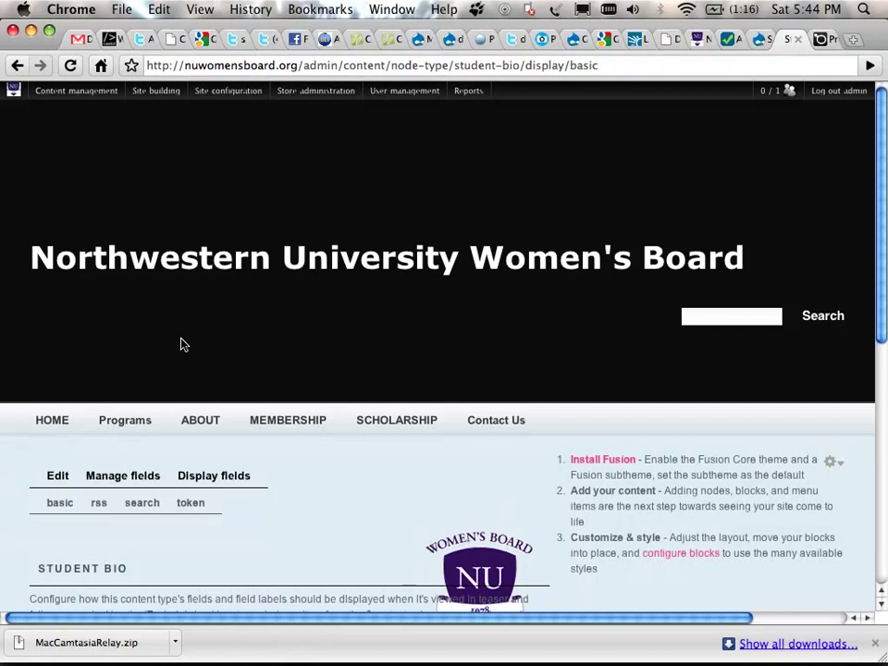
key("super+Tab")
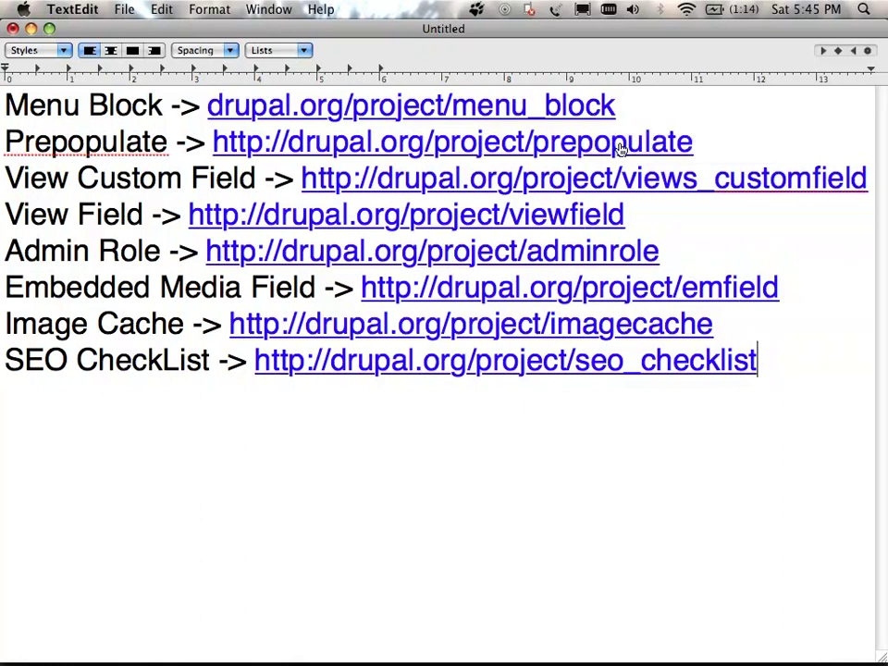
key("super+Tab")
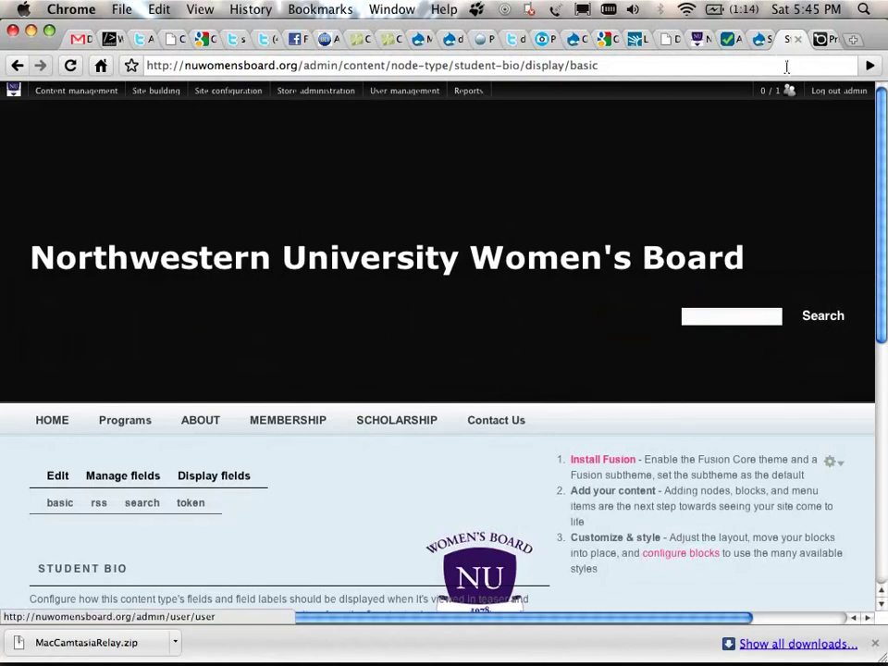
- On the DougVann.com site, open the edit page of the 'chuck' content type
left_click(731, 39)
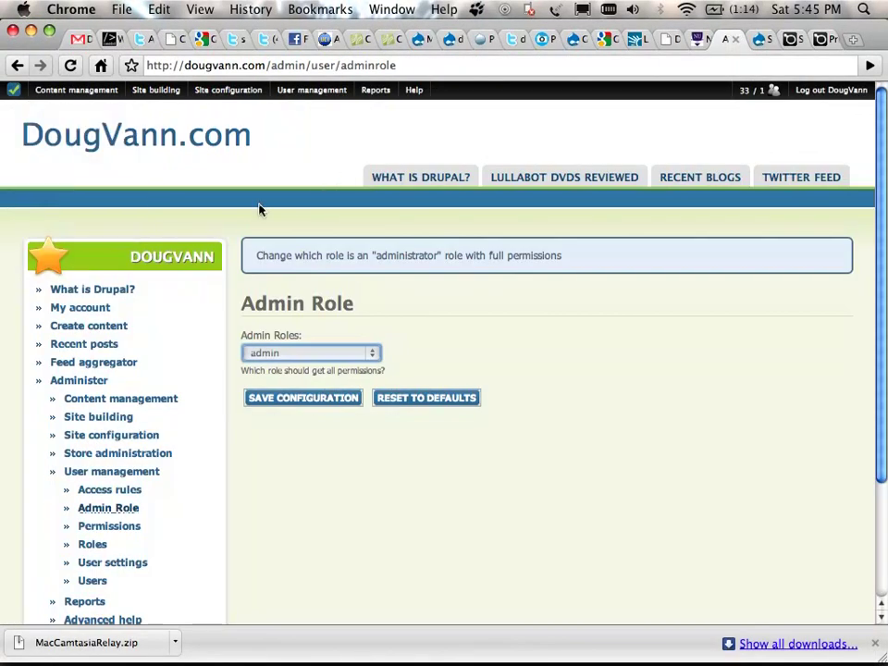
mouse_move(66, 95)
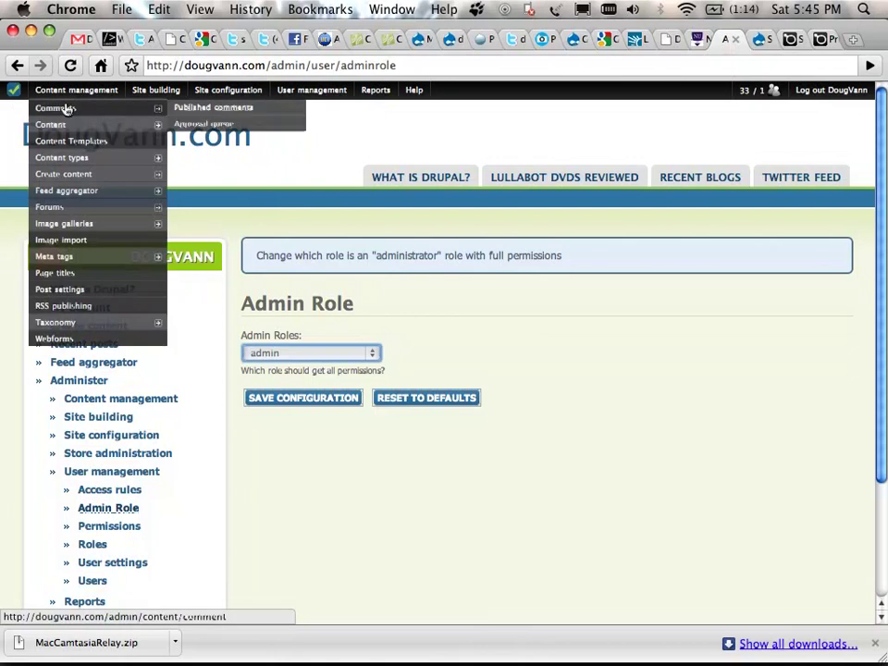
mouse_move(71, 157)
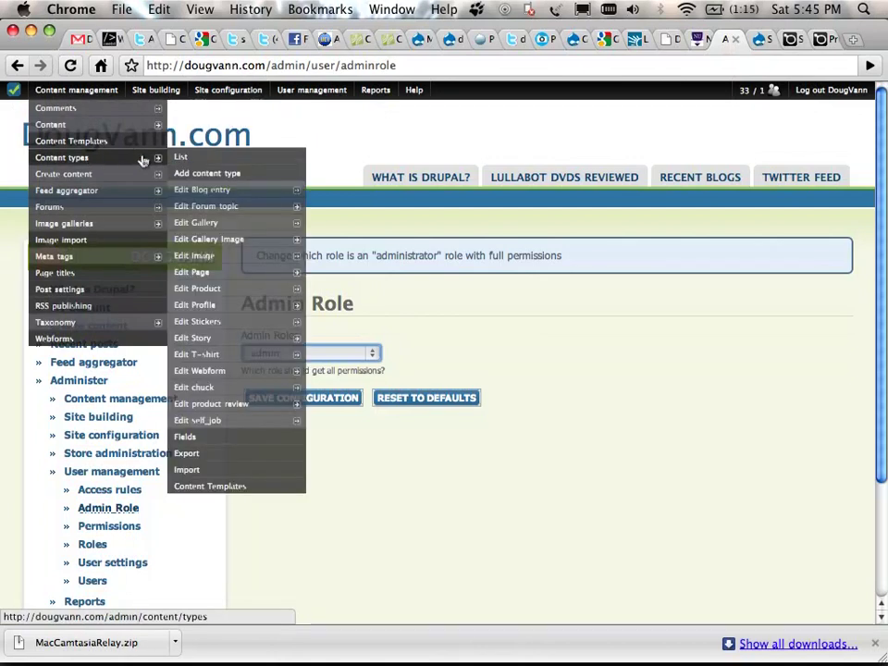
mouse_move(209, 197)
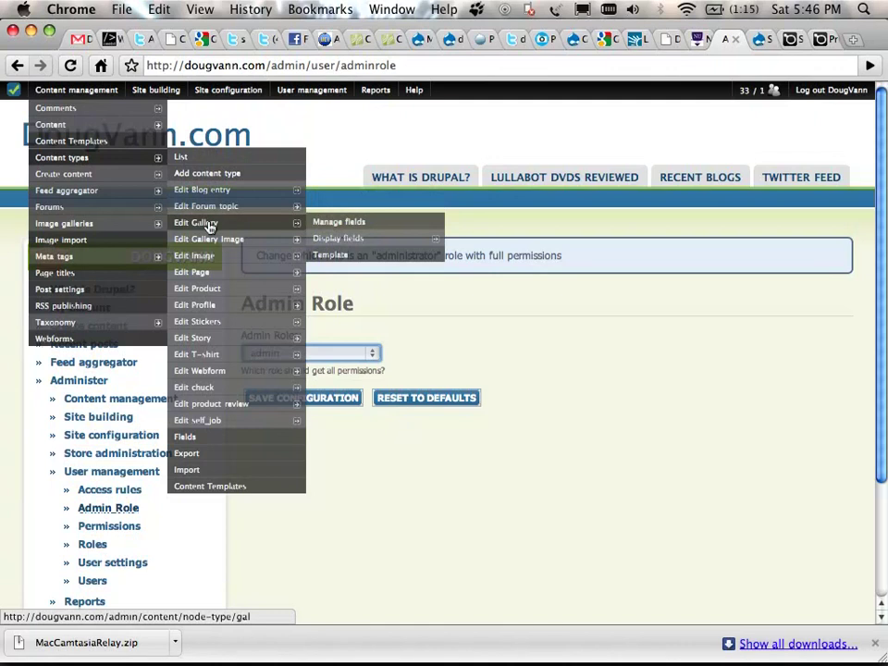
mouse_move(206, 265)
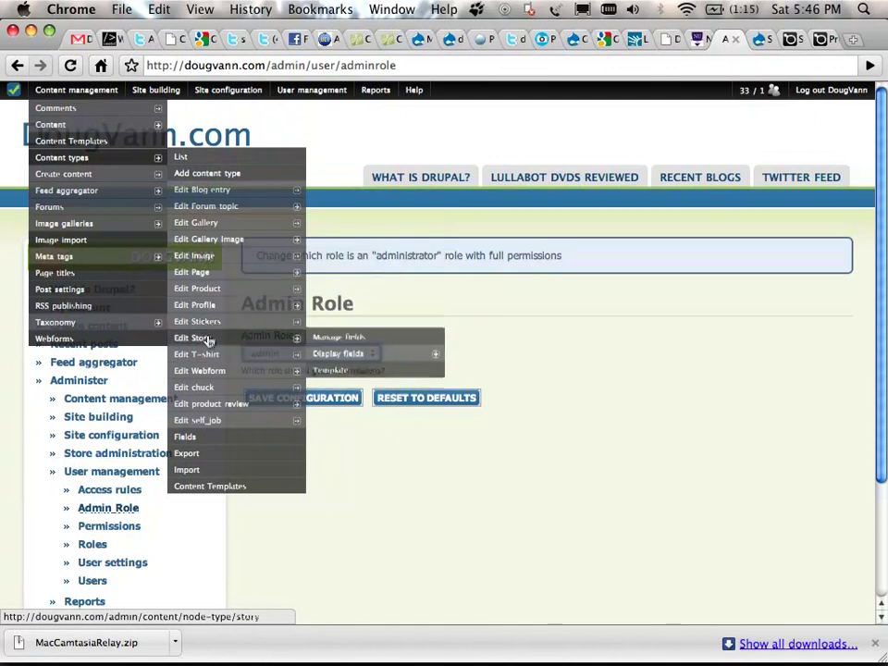
mouse_move(205, 388)
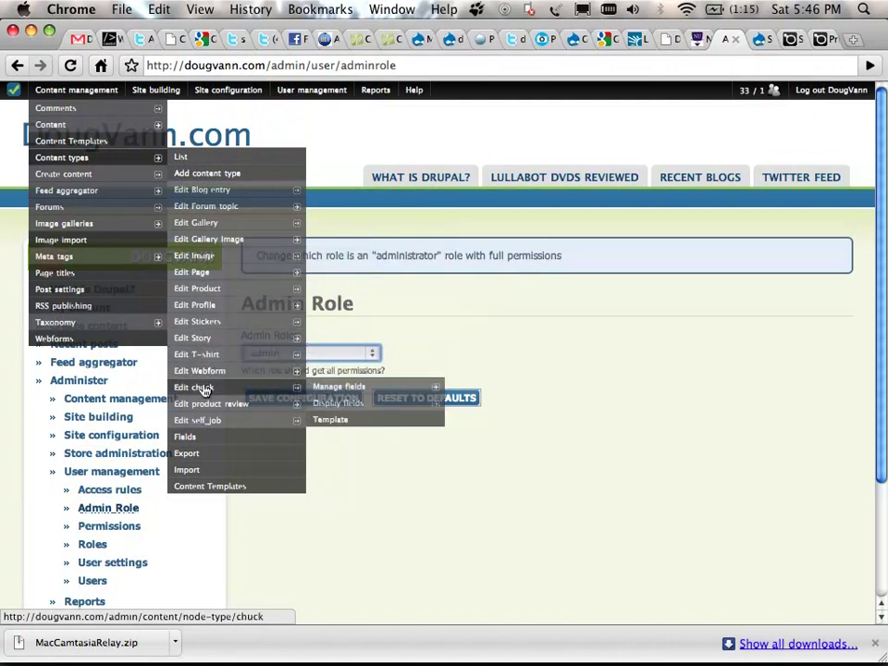
left_click(205, 388)
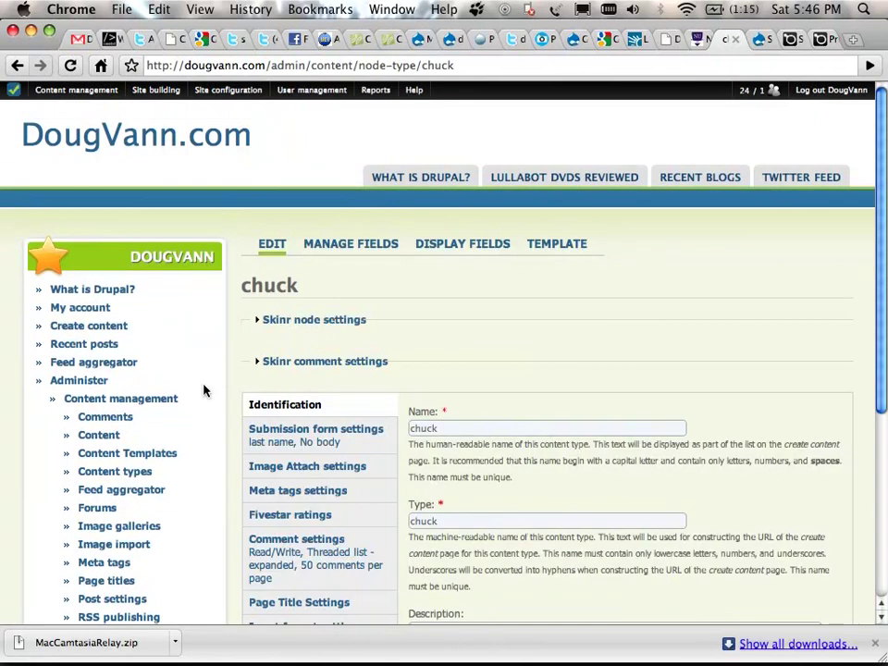
scroll(205, 390, "down", 2)
scroll(404, 319, "down", 2)
scroll(404, 333, "up", 2)
scroll(404, 330, "up", 2)
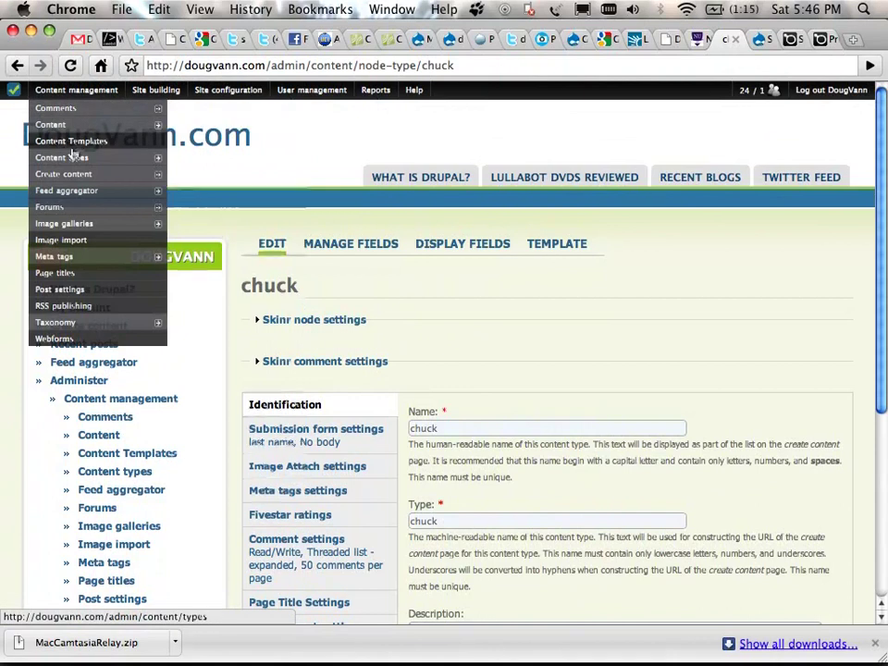
- Show DougVann.com's content types list, from Blog entry through chuck, product review and self_job
left_click(65, 159)
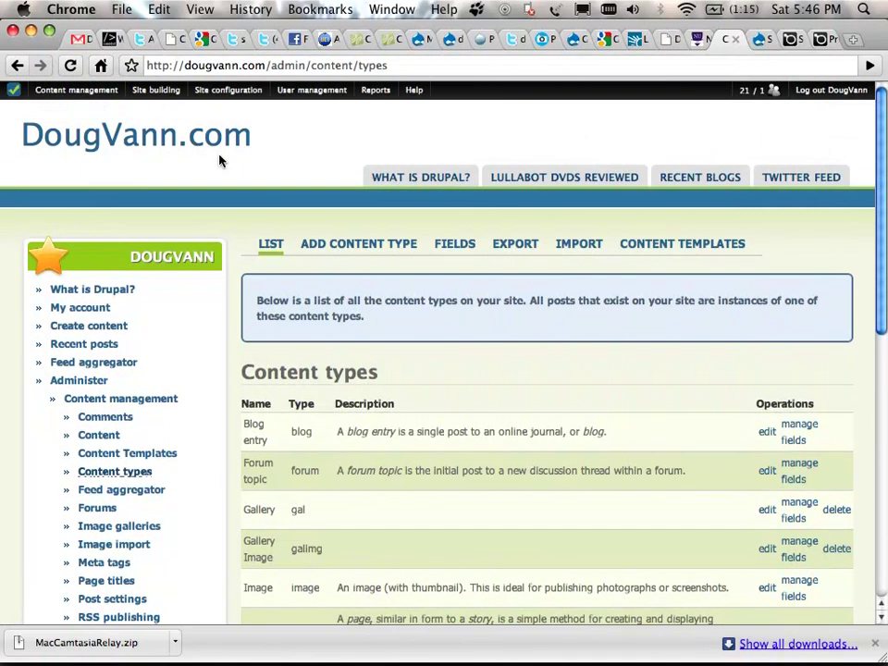
scroll(221, 159, "down", 5)
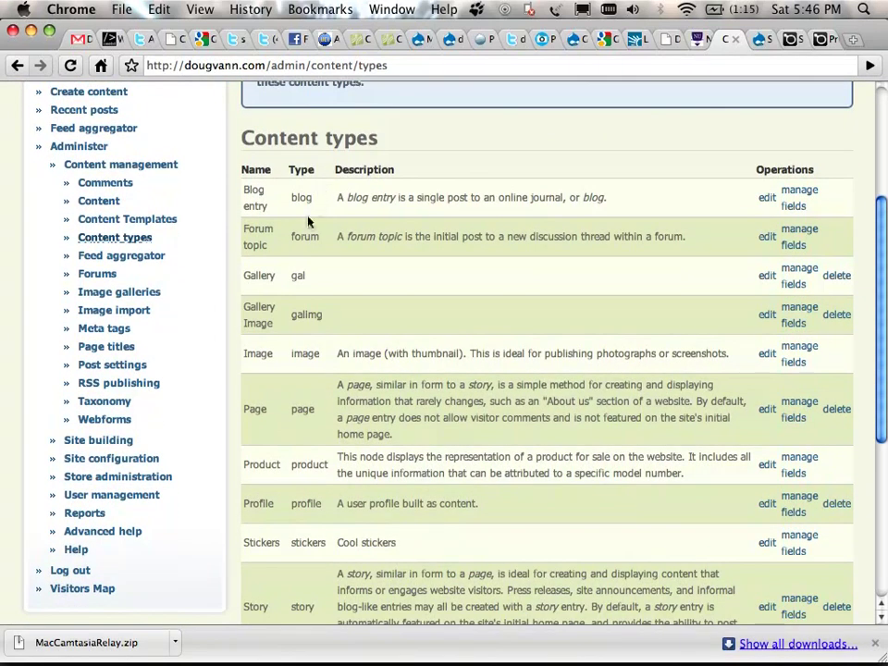
scroll(310, 242, "down", 1)
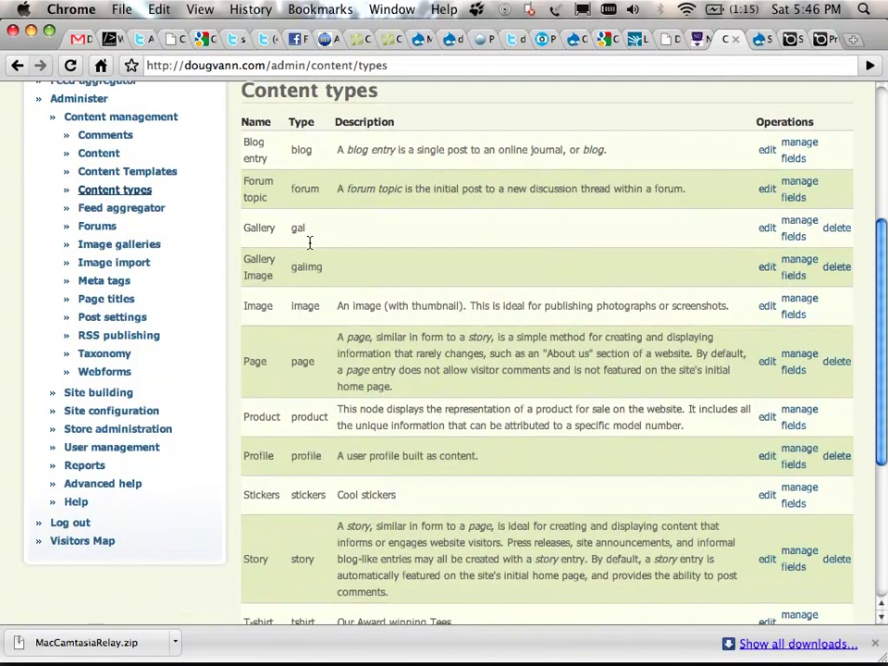
scroll(309, 242, "down", 1)
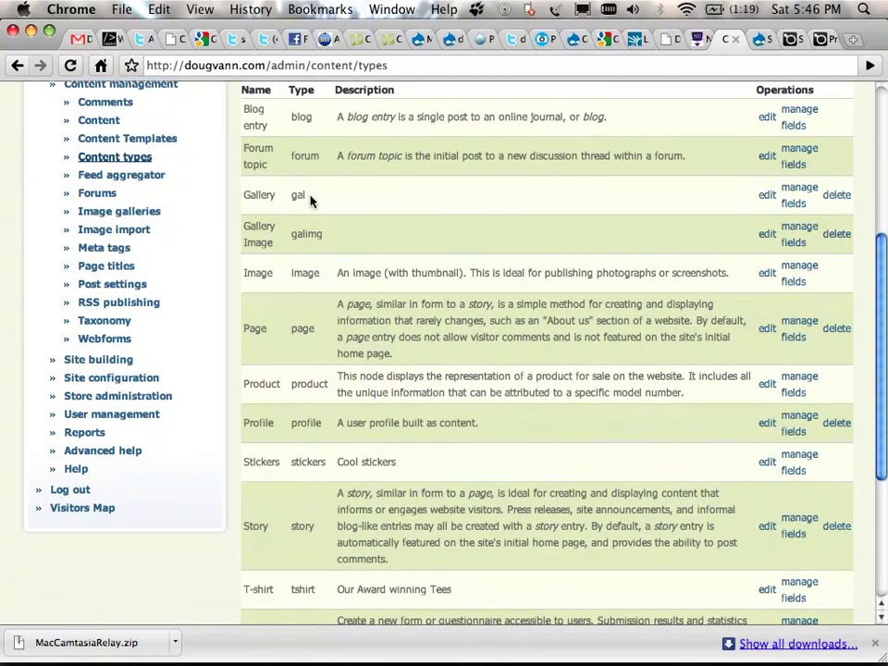
scroll(309, 199, "down", 1)
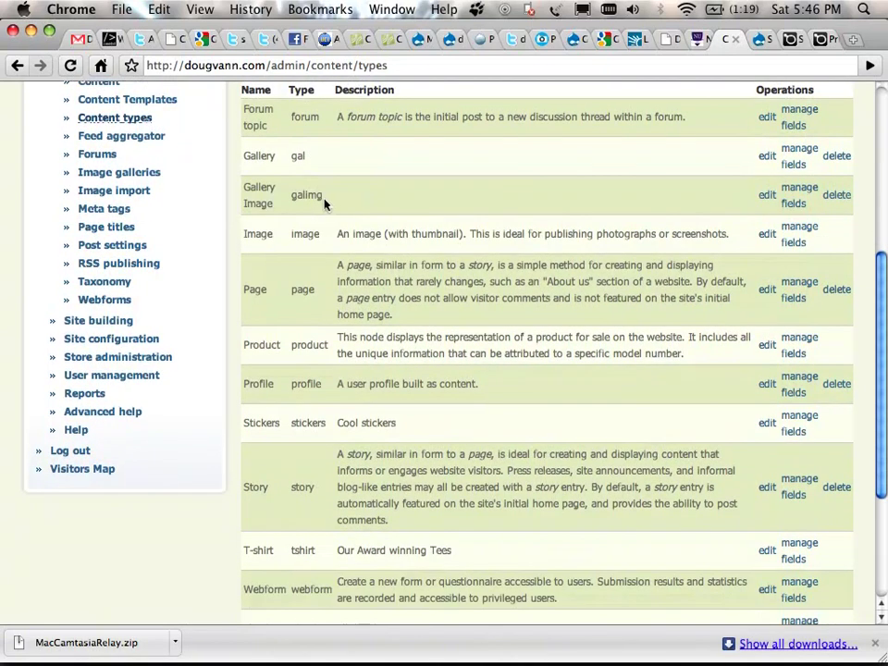
scroll(323, 203, "down", 2)
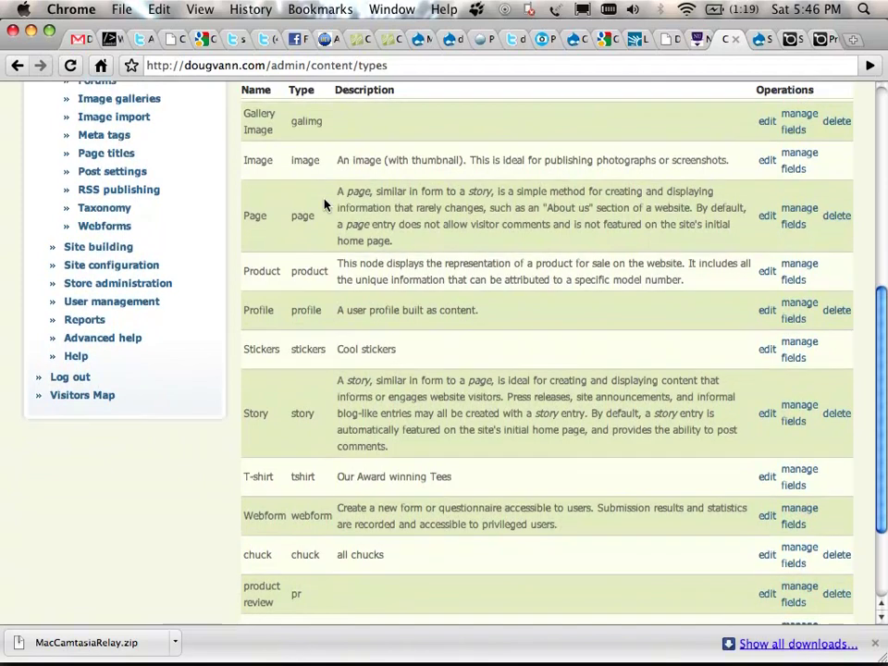
scroll(323, 204, "down", 3)
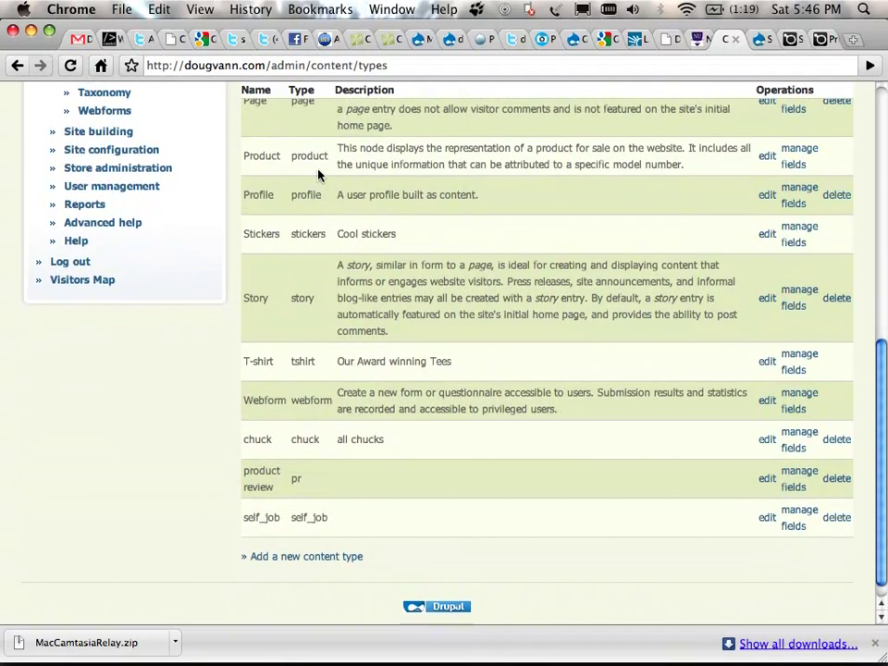
scroll(318, 174, "down", 1)
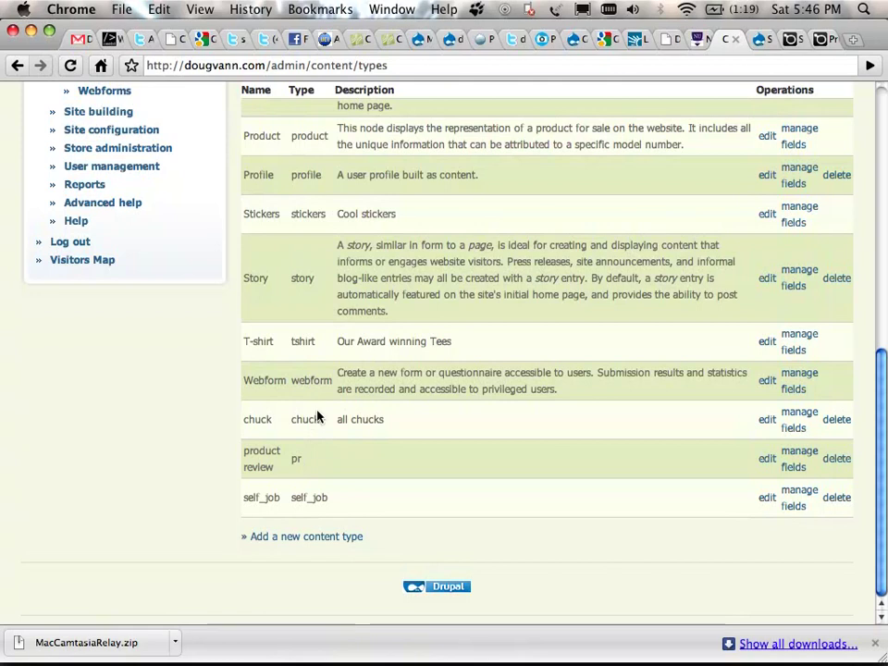
scroll(316, 417, "up", 15)
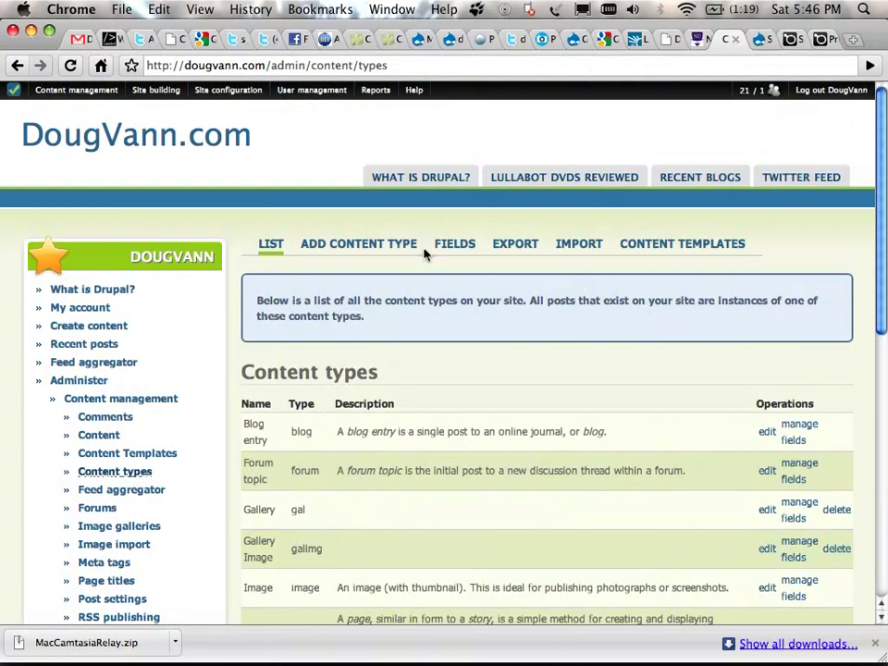
- Start a new content type, putting placeholder text in the Name and Type fields
left_click(394, 248)
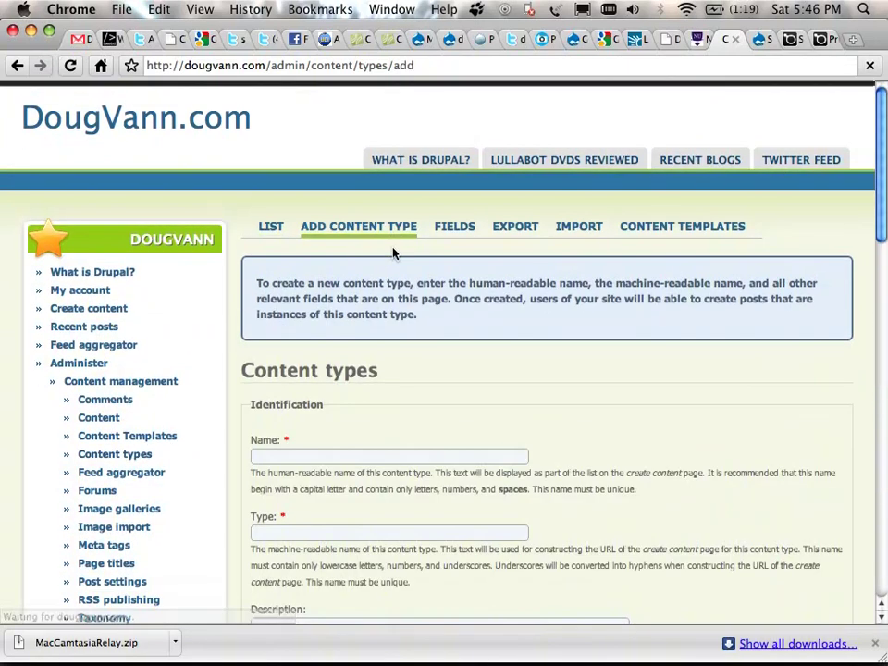
scroll(357, 327, "down", 3)
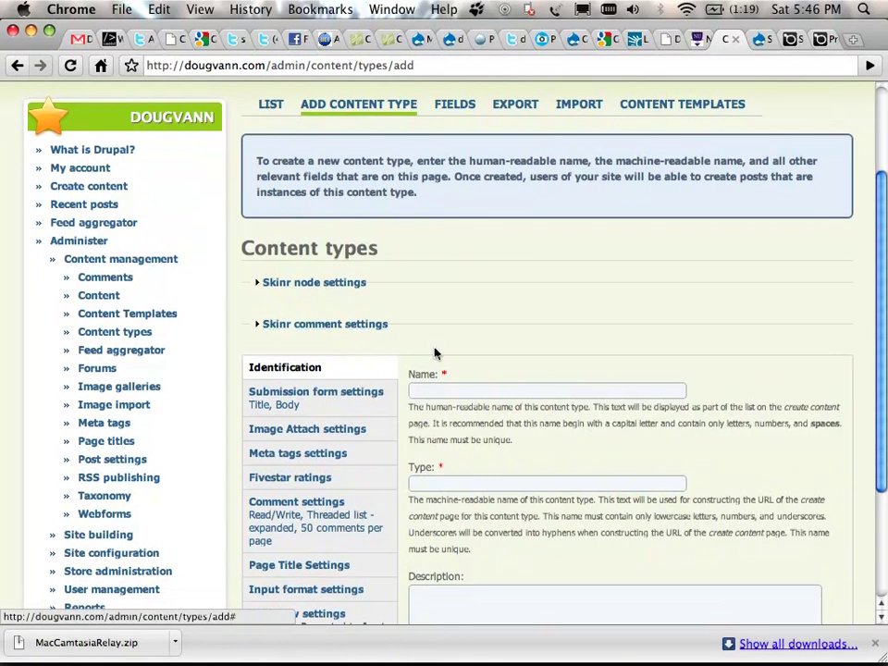
left_click(452, 390)
type("la")
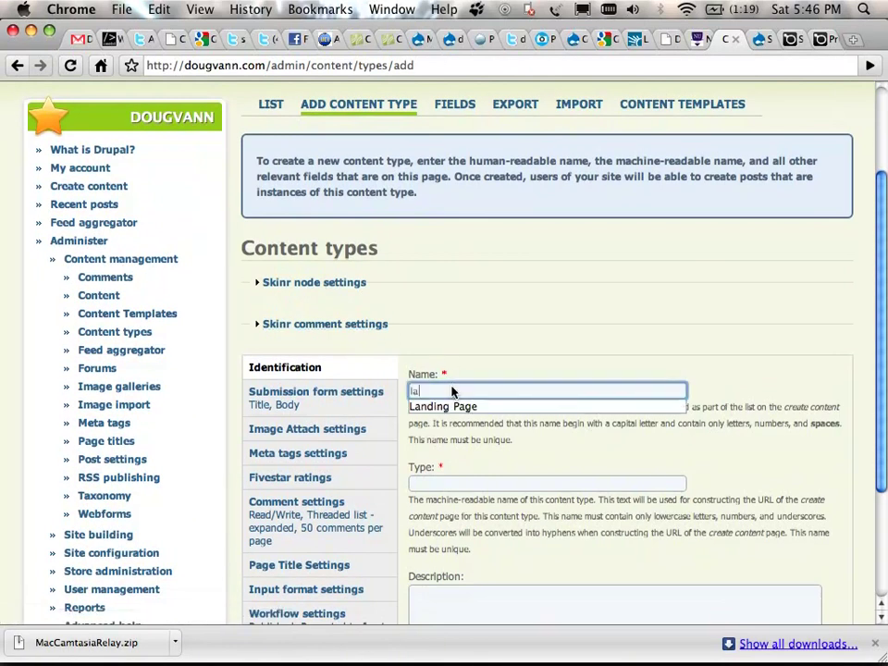
scroll(452, 390, "down", 4)
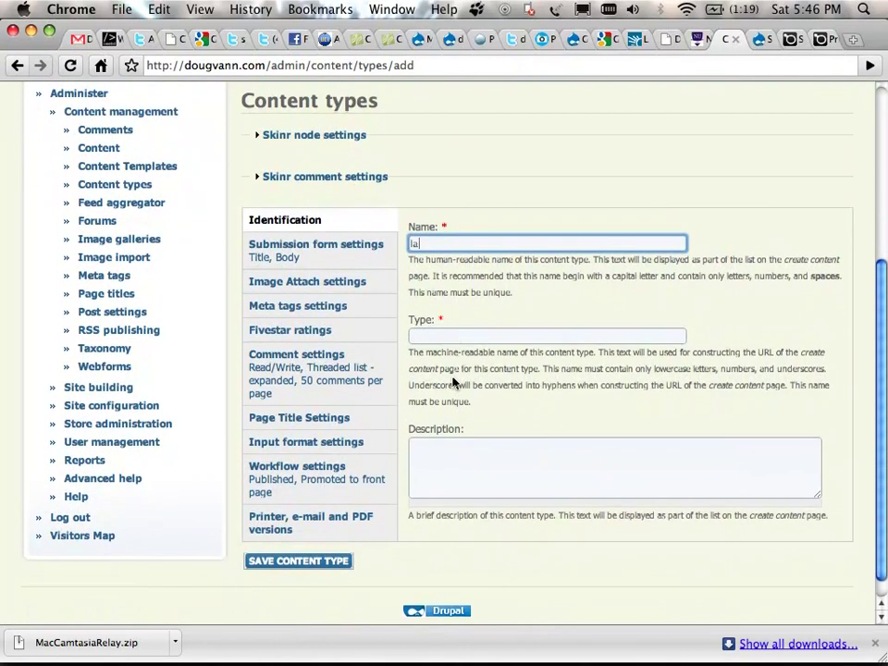
left_click(451, 336)
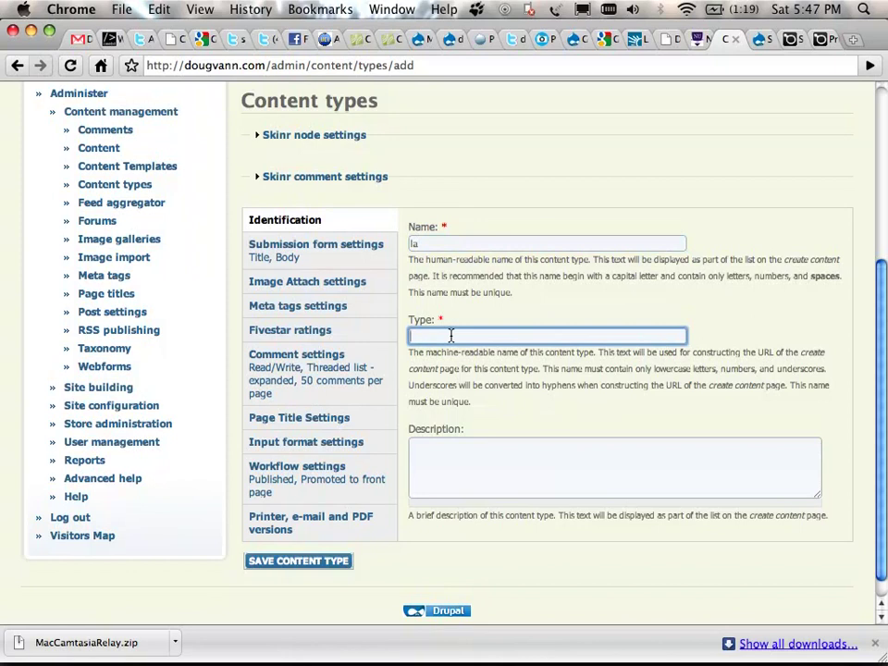
type("tut")
- Name the content type 'product review' with machine type 'product_rview'
double_click(444, 244)
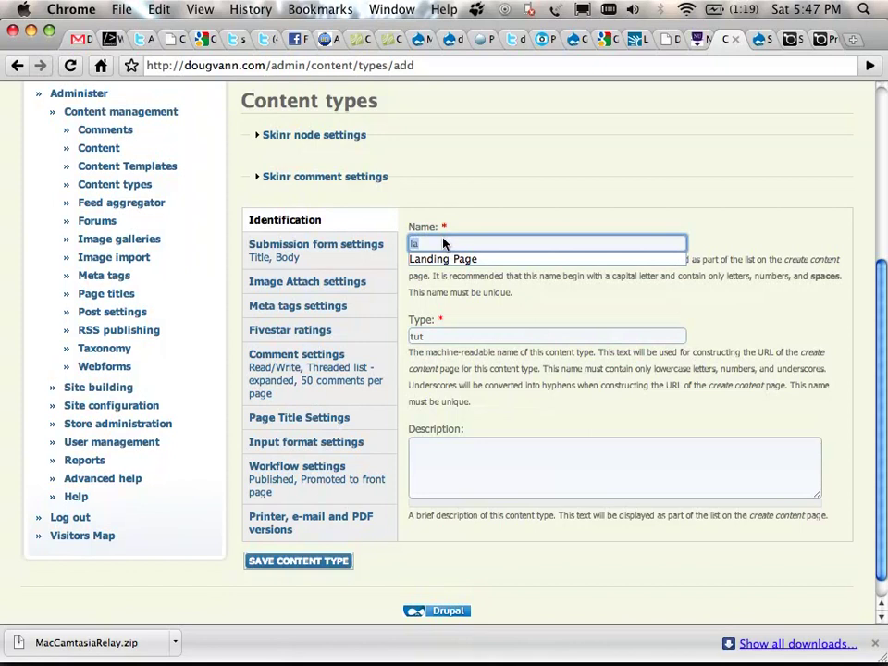
type("produc")
key("Down")
key("Tab")
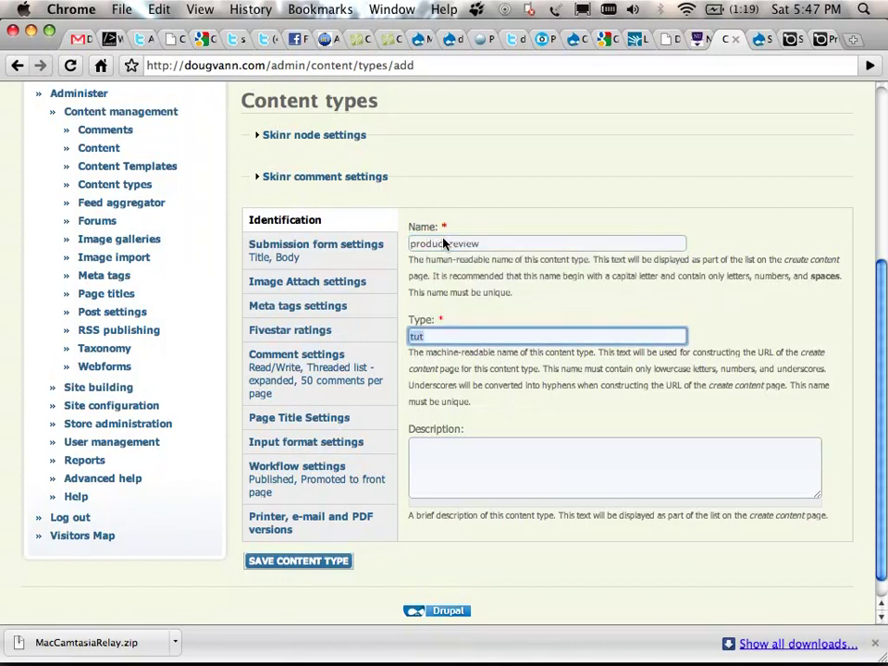
type("product_rb")
key("BackSpace")
type("view")
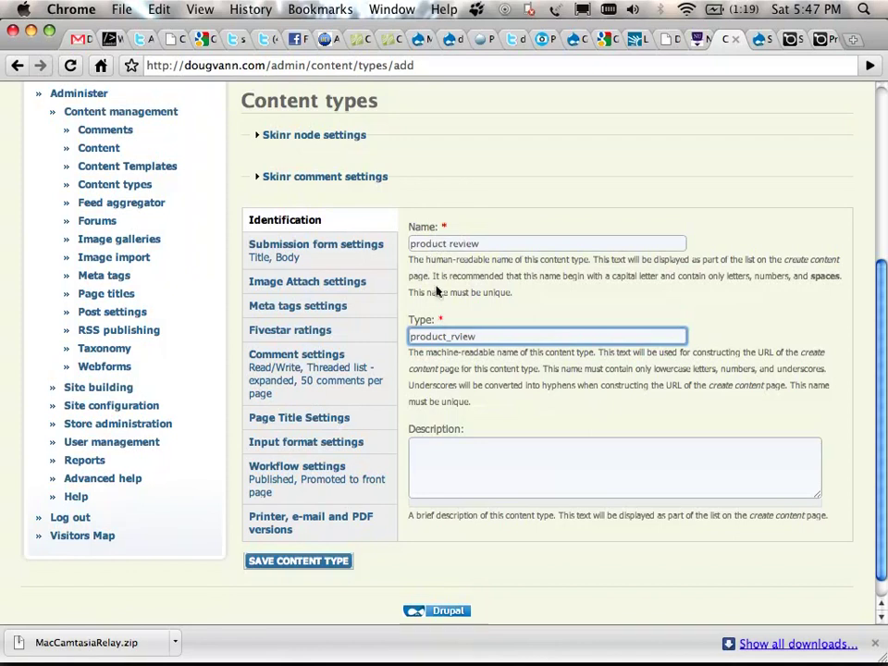
scroll(434, 331, "down", 1)
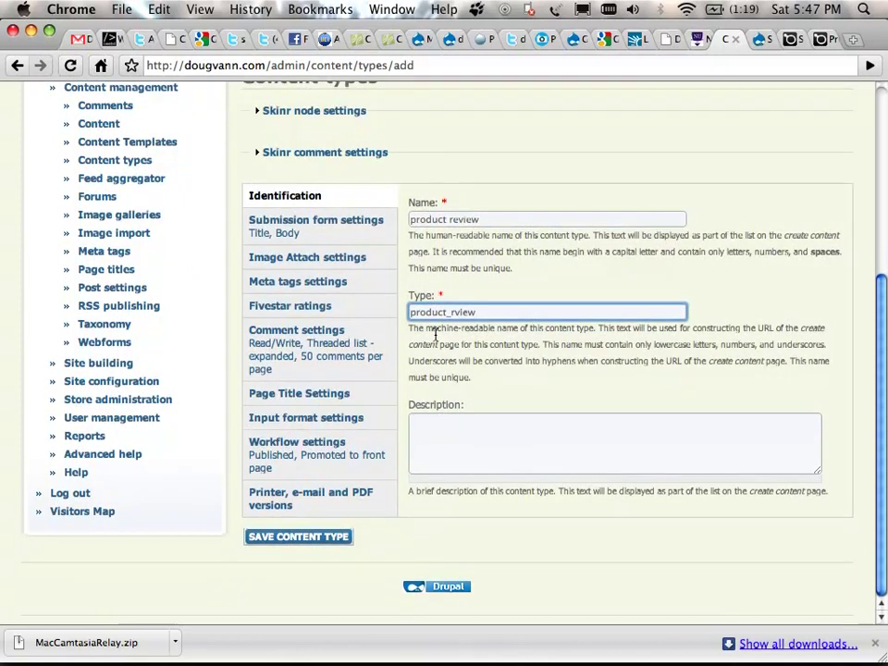
left_click(441, 430)
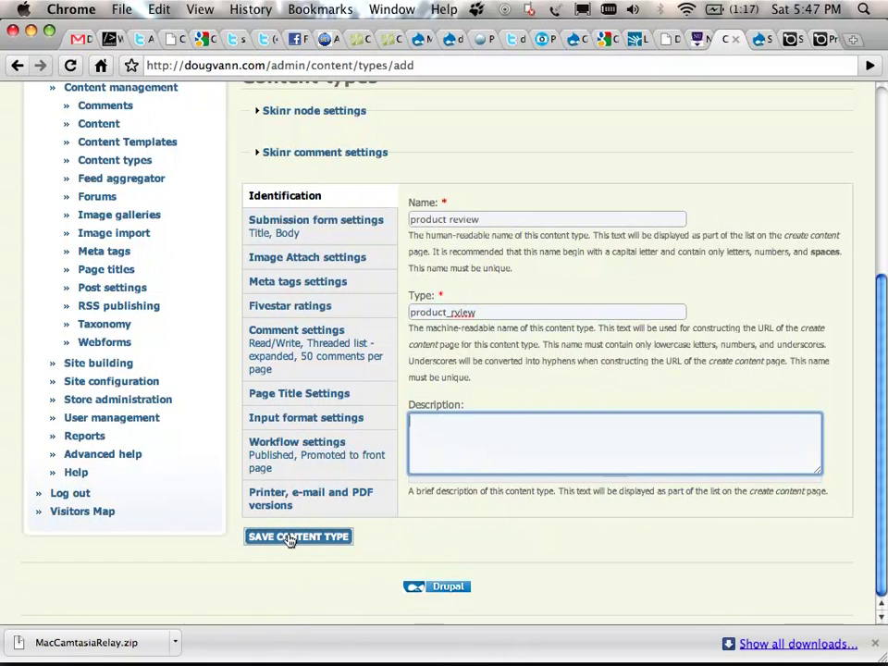
- In the submission form settings, set the title field label to 'Product Title'
left_click(296, 222)
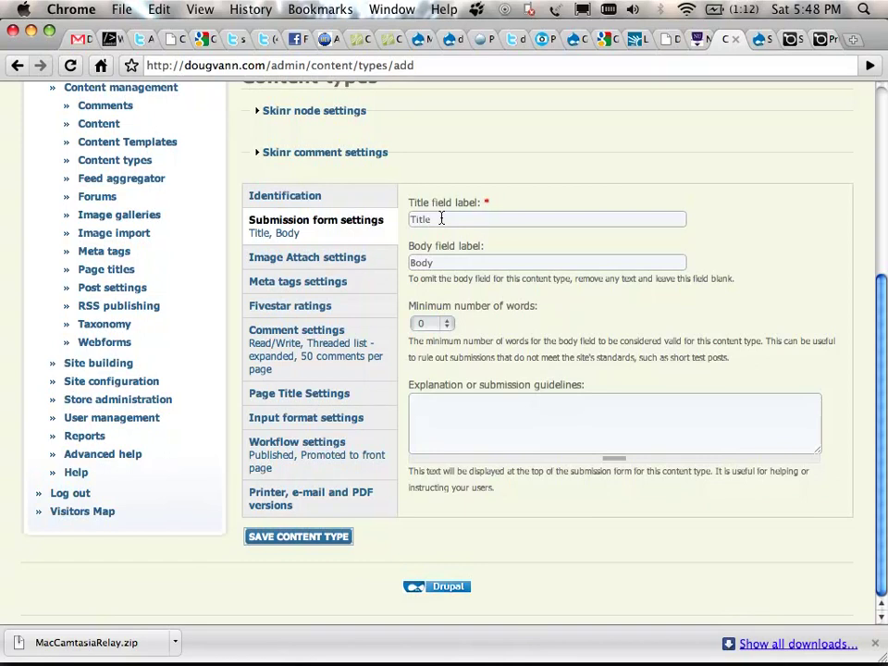
double_click(440, 220)
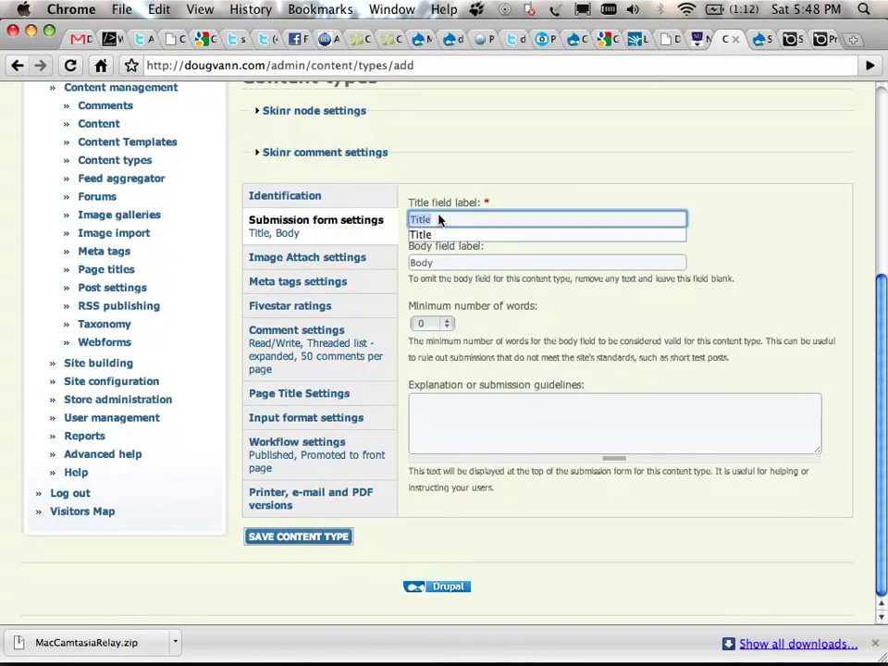
type("Produ")
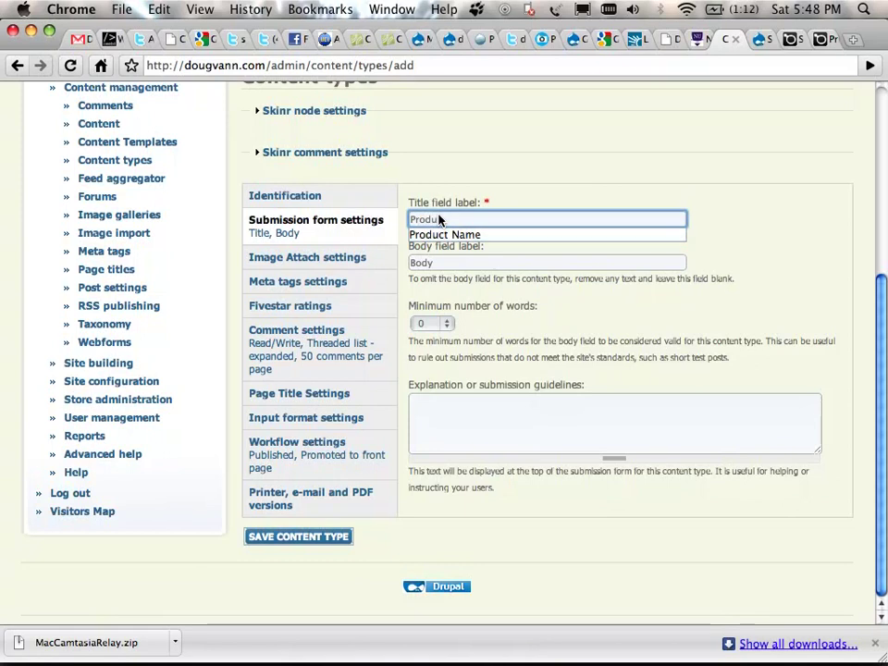
type("ct Title")
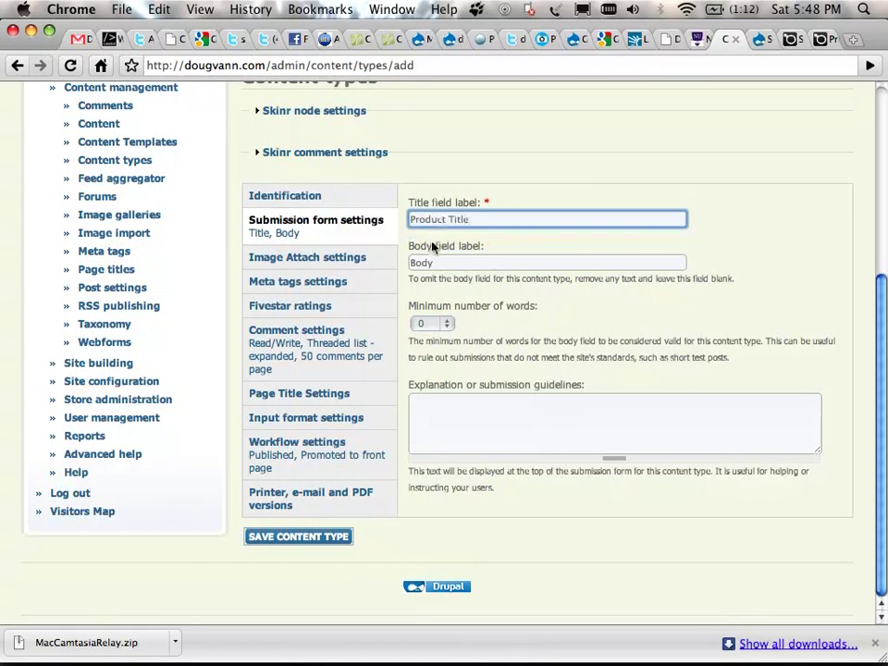
- Start replacing the body field label with the 'Product Review' suggestion
double_click(425, 263)
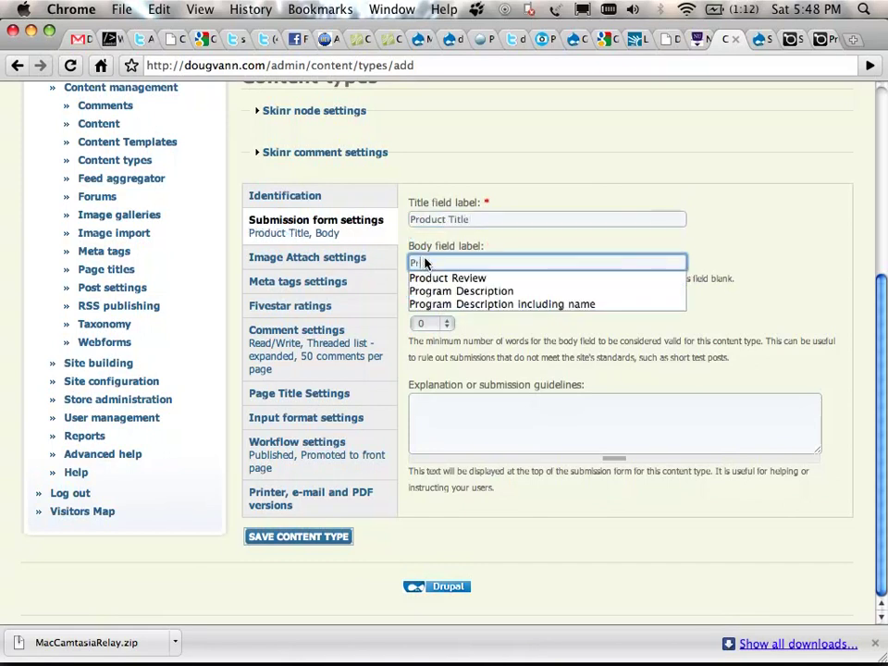
type("oduc")
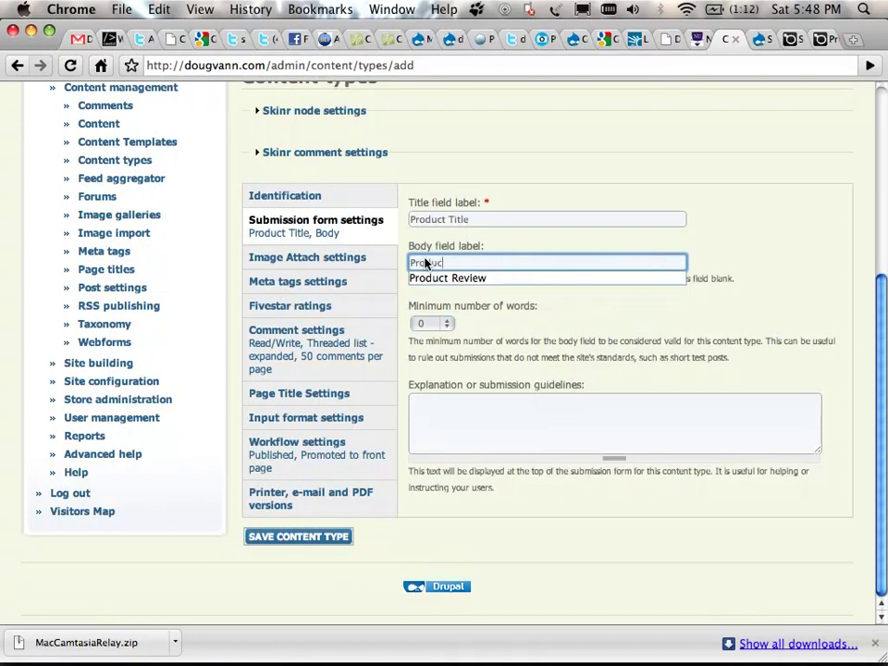
key("Down")
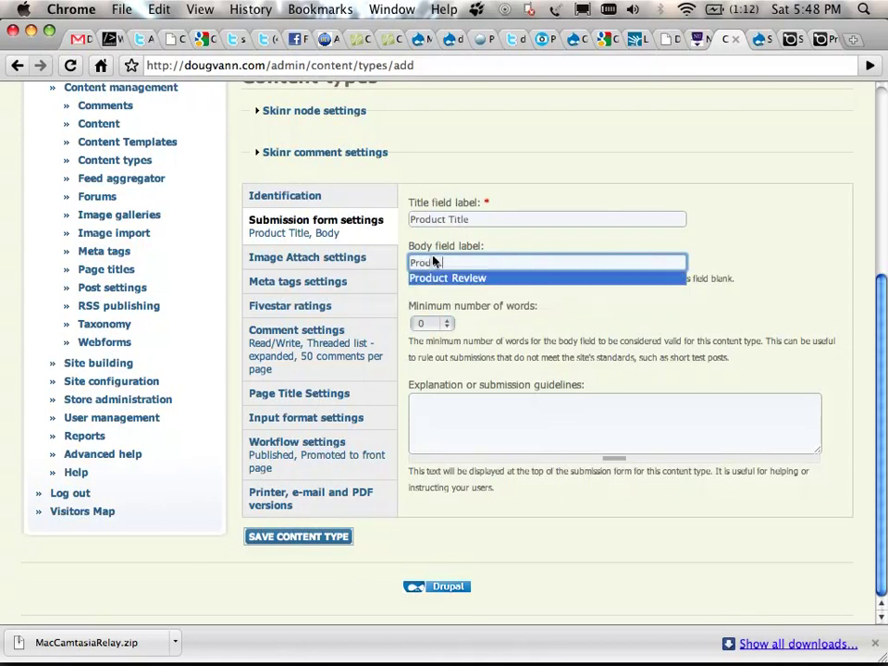
- Set the body field label to 'Product Review' and the minimum number of words to 25
left_click(451, 280)
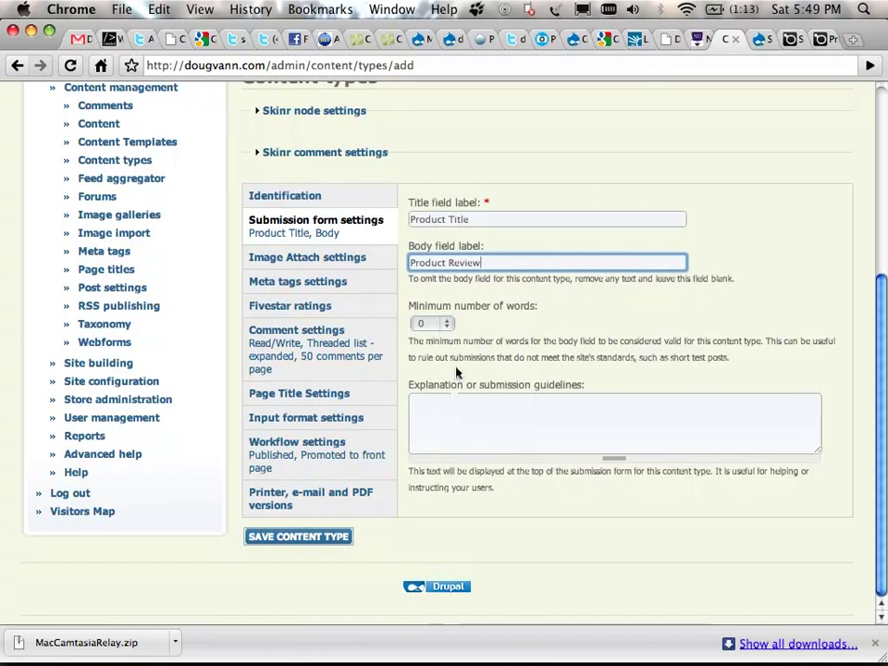
left_click(447, 324)
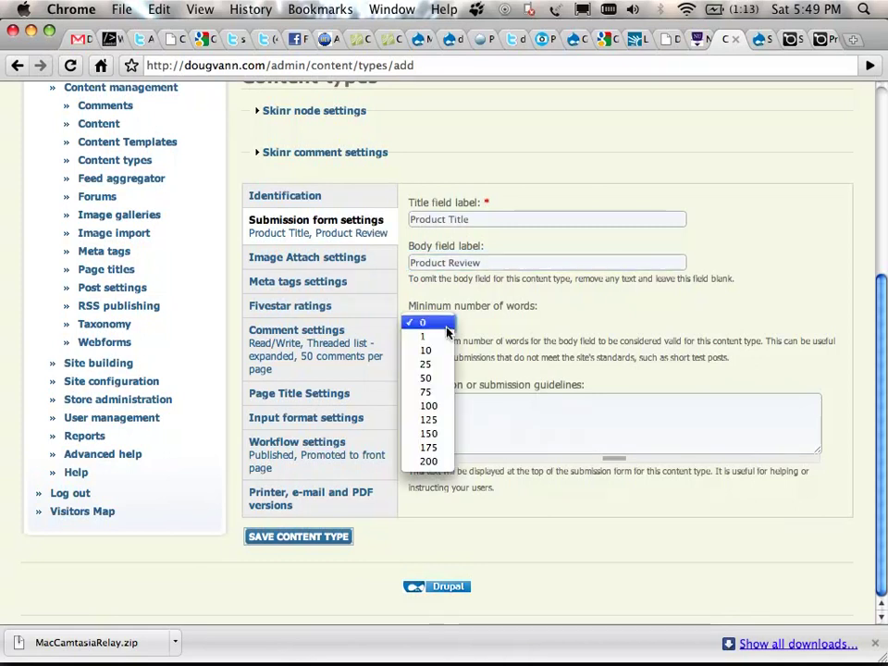
left_click(444, 364)
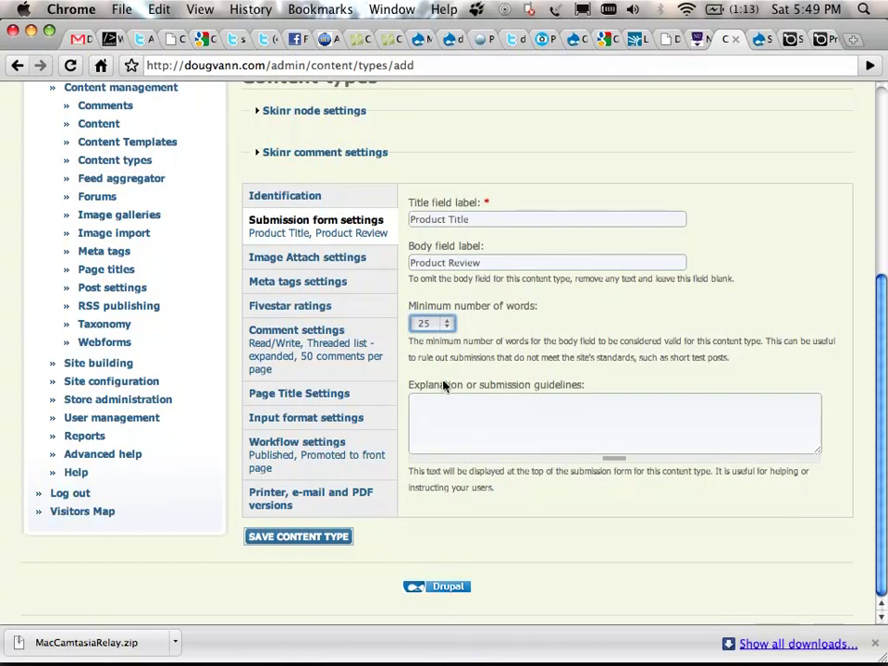
left_click(449, 413)
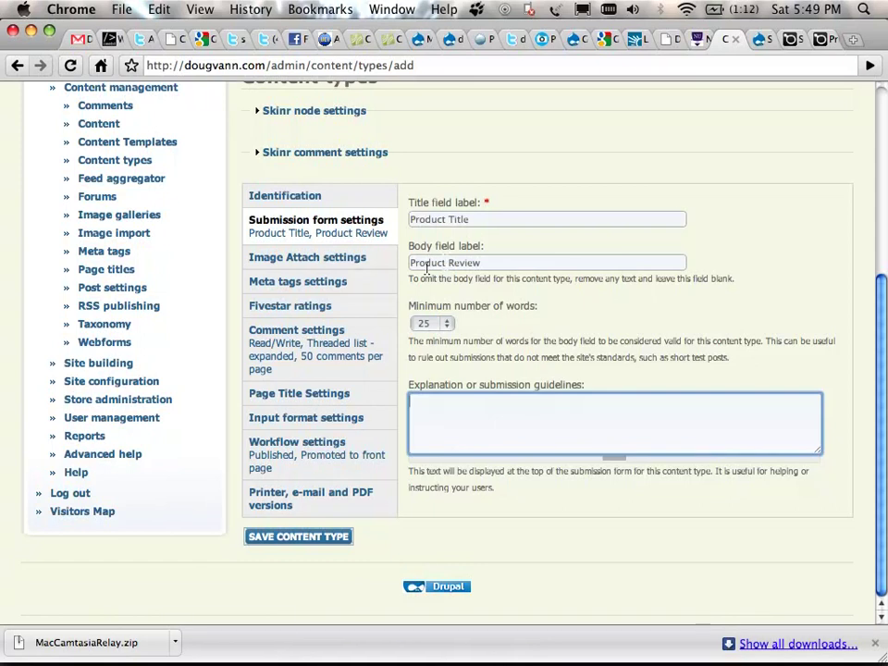
- Look through the image attach, meta tags, Fivestar, comment and page title settings, keeping comments Read/Write
left_click(309, 260)
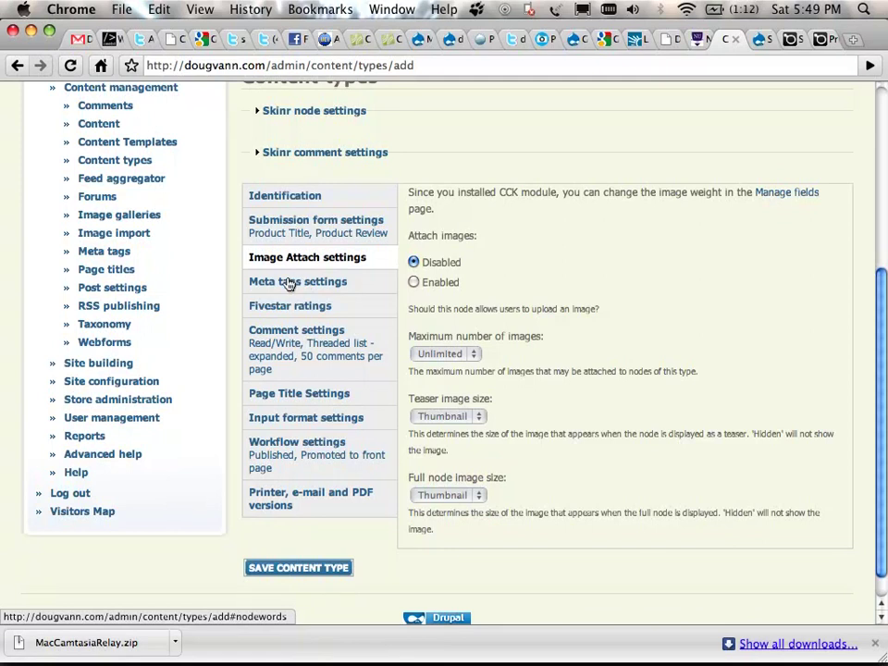
left_click(289, 282)
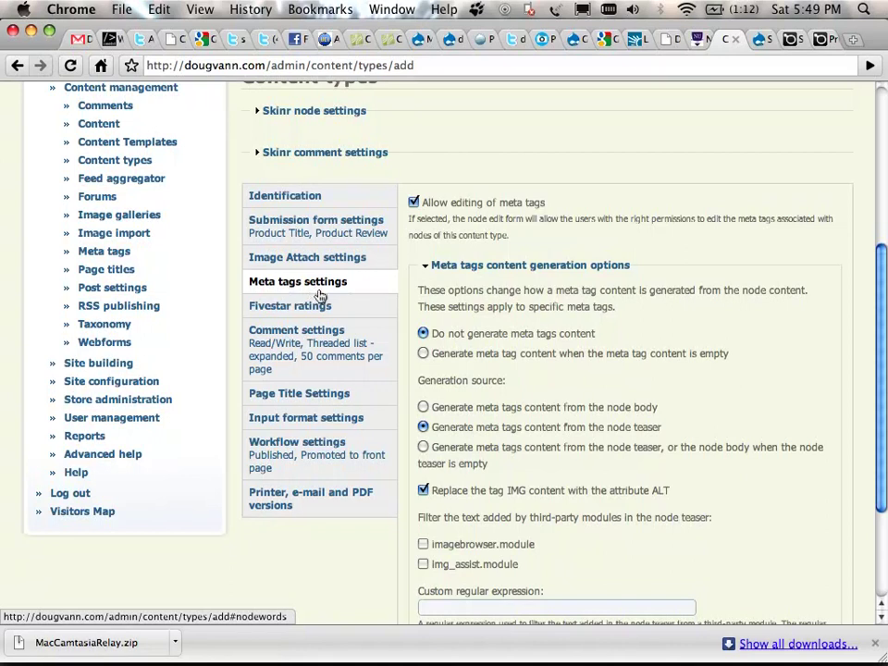
scroll(319, 294, "down", 1)
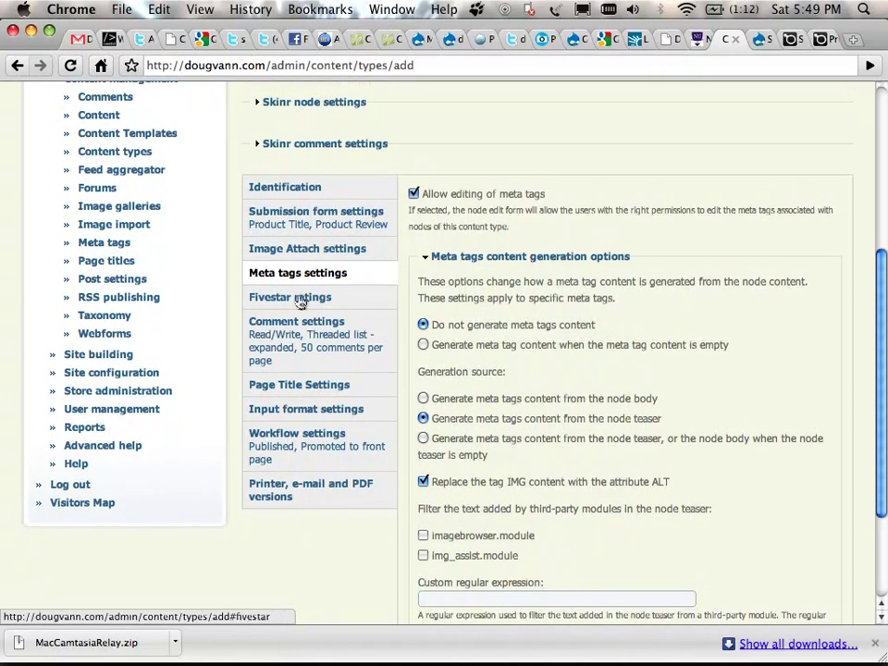
left_click(300, 304)
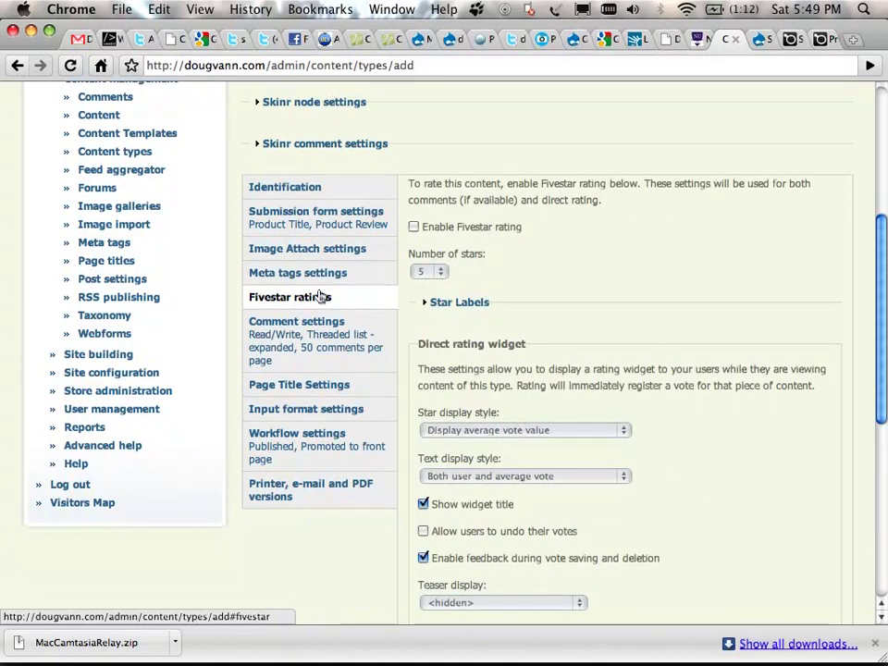
left_click(275, 328)
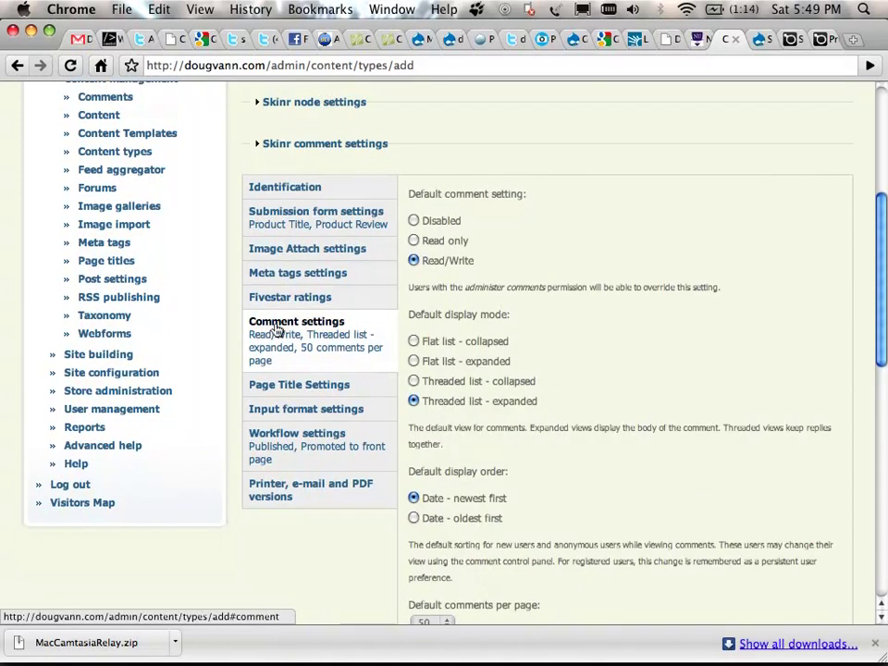
left_click(413, 220)
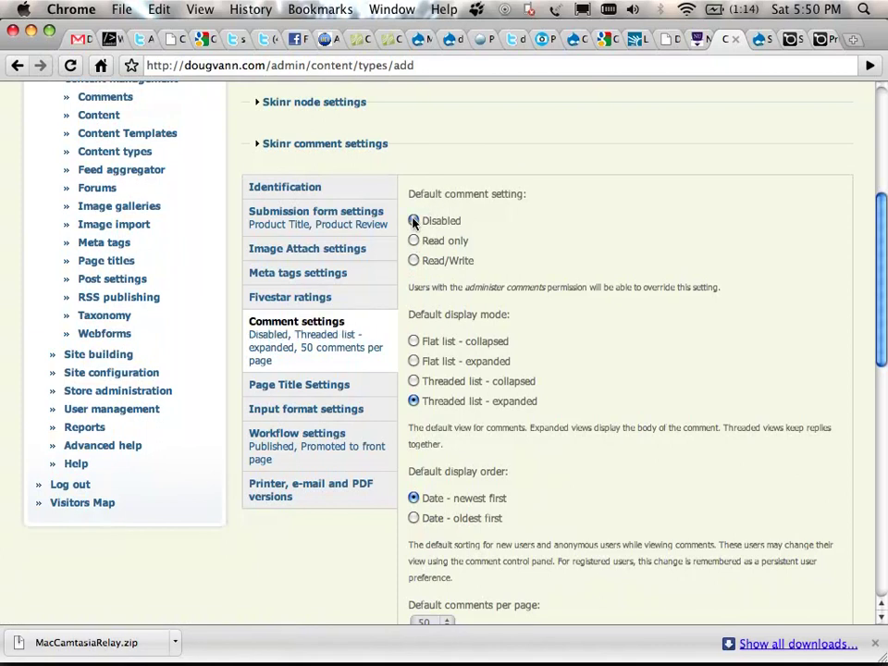
left_click(413, 260)
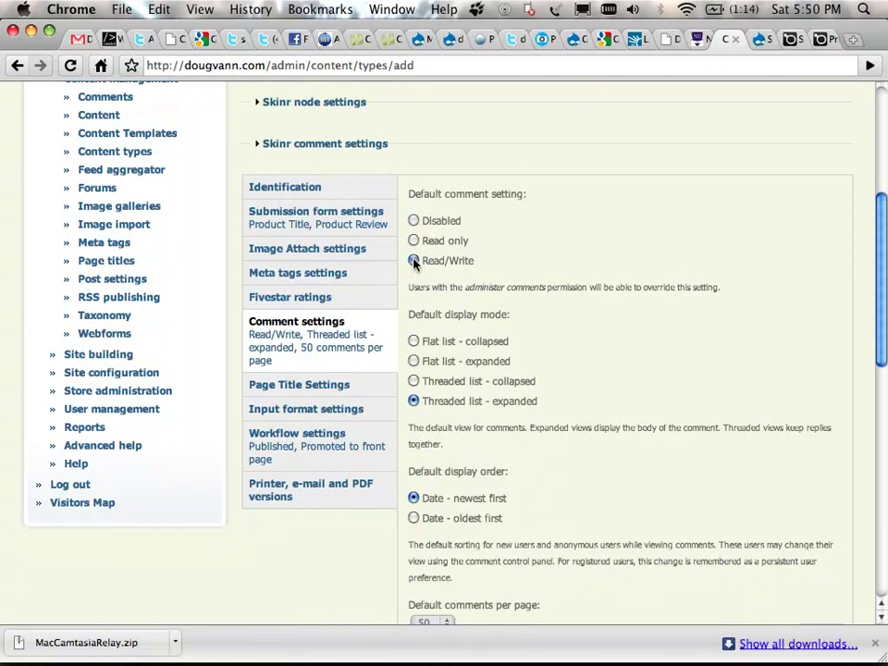
scroll(290, 271, "down", 2)
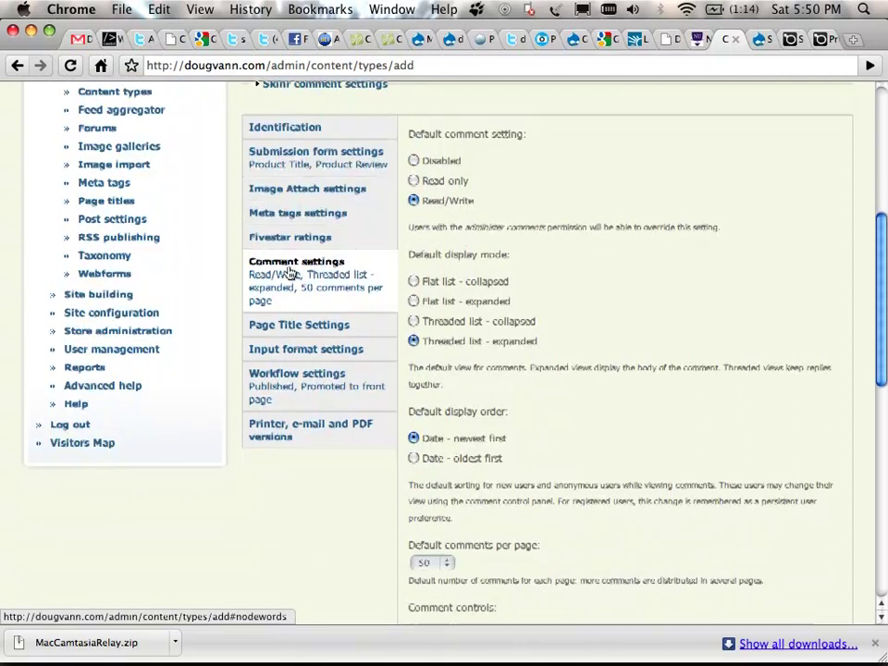
left_click(296, 321)
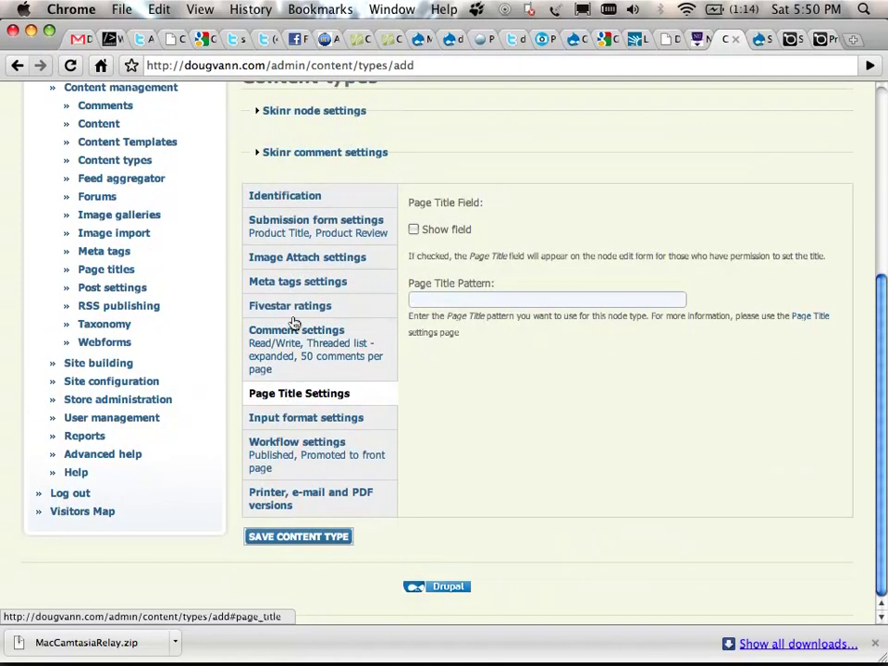
- Allow only Full HTML, default reviews to unpublished and not promoted, and disable attachments
left_click(304, 421)
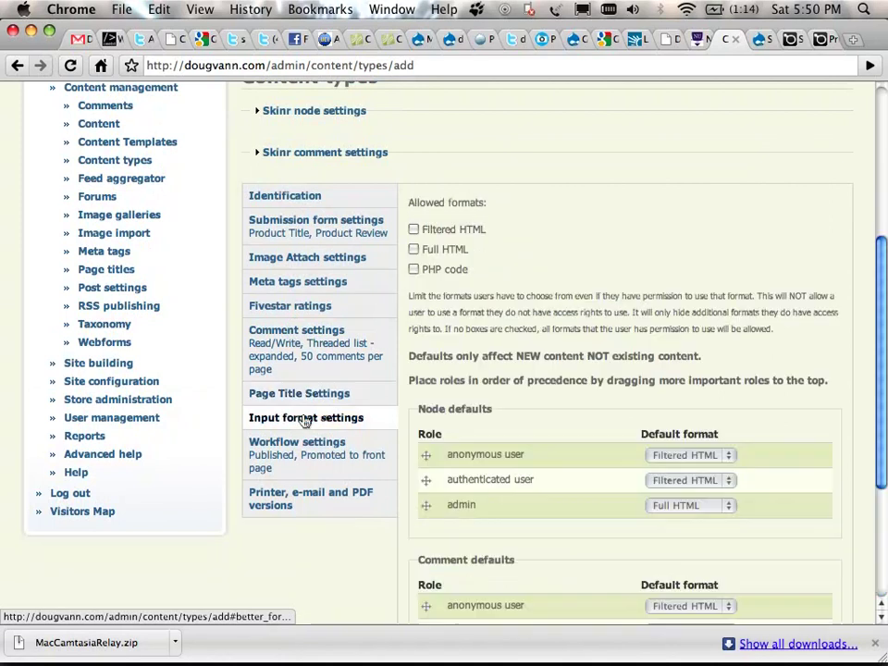
left_click(414, 249)
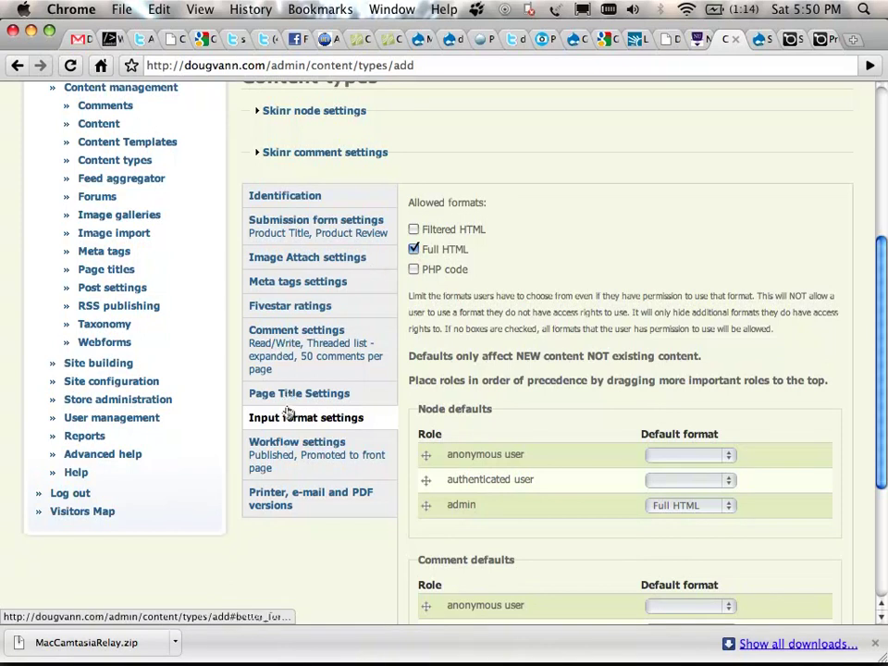
left_click(283, 446)
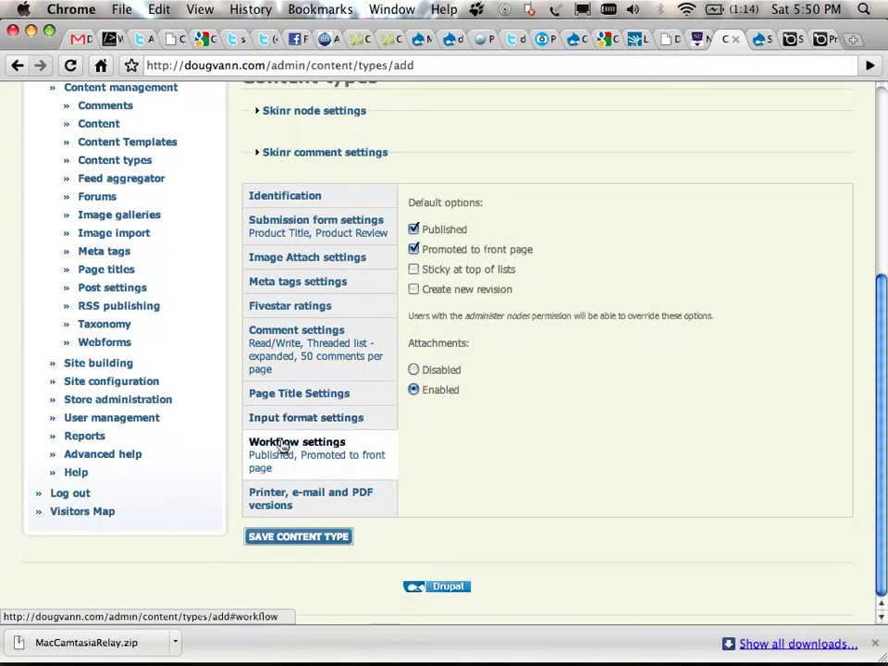
left_click(413, 229)
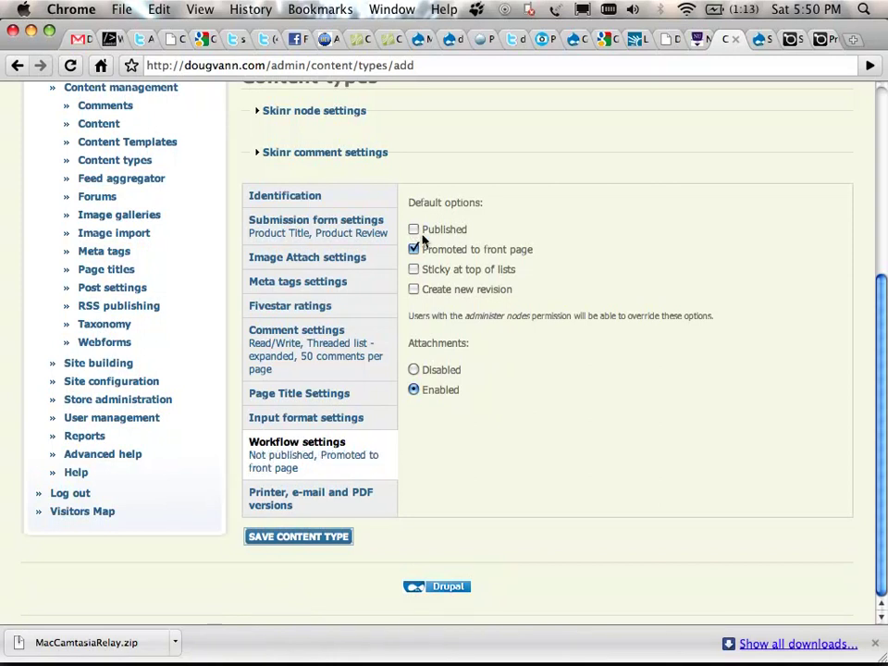
left_click(413, 248)
scroll(413, 250, "up", 1)
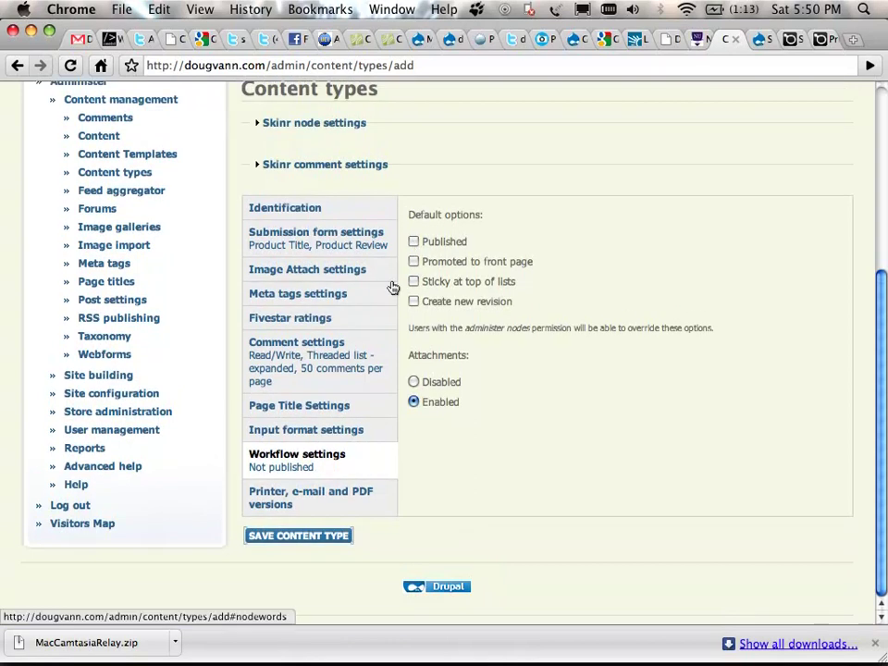
left_click(413, 382)
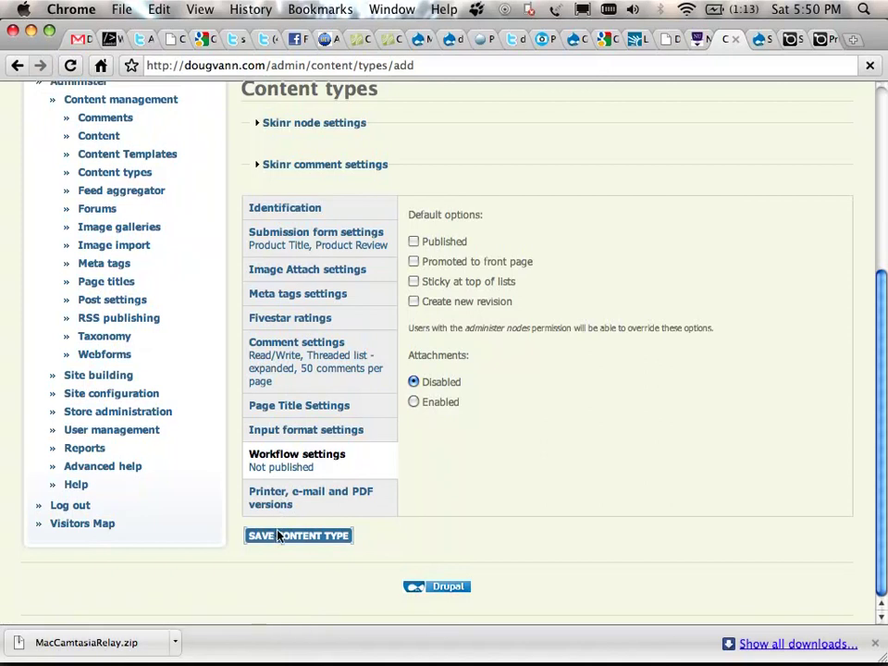
- Save the content type, renaming it 'product reviews' after the name-taken error
left_click(278, 536)
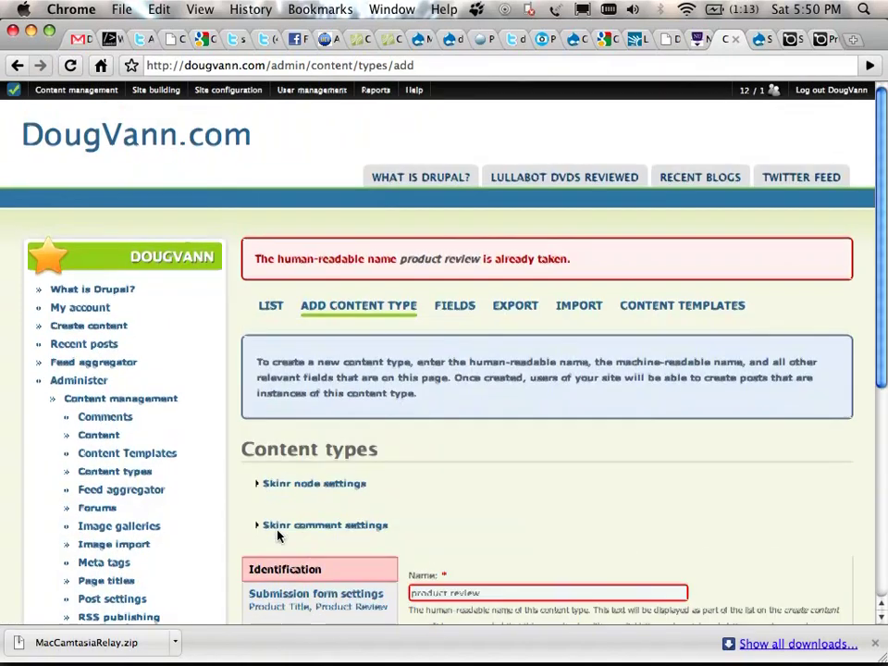
scroll(436, 379, "down", 2)
scroll(436, 379, "down", 2)
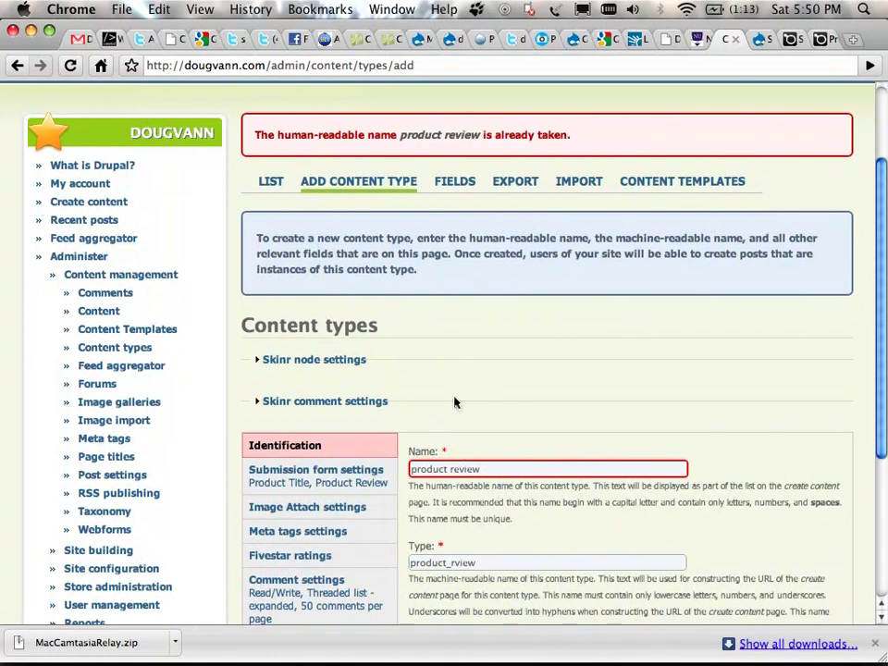
double_click(474, 469)
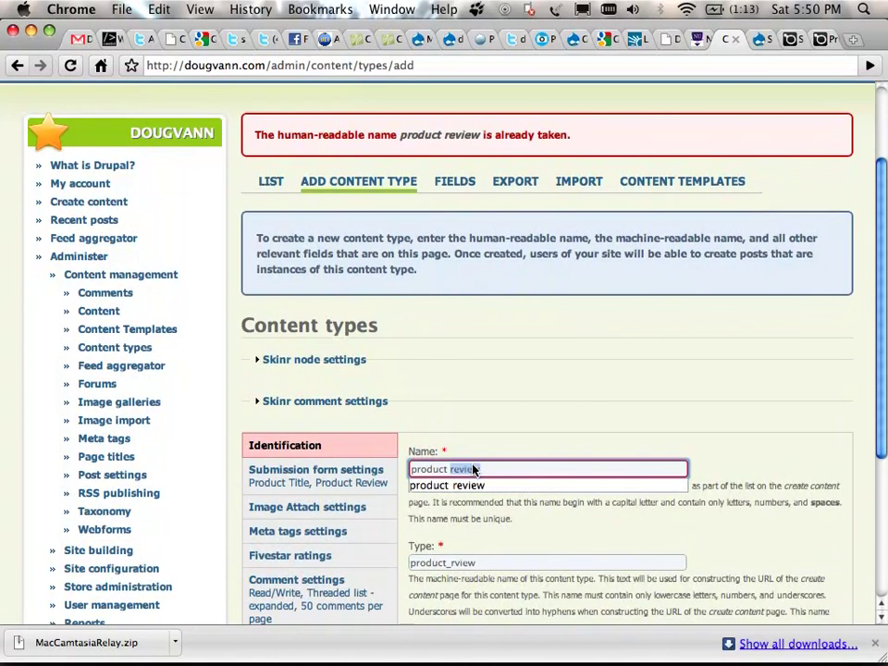
type("reviews")
scroll(411, 491, "down", 5)
left_click(307, 538)
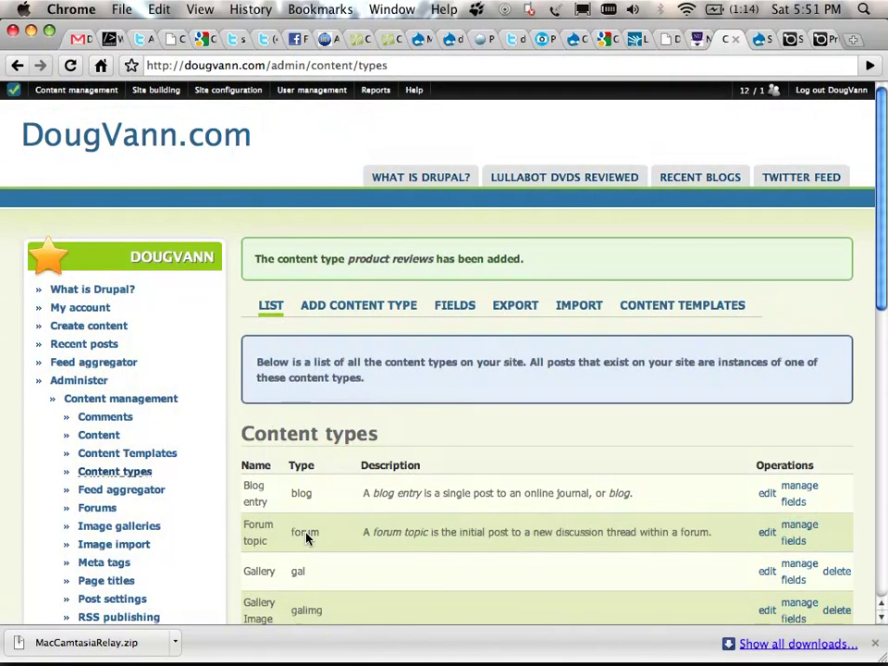
- Open Manage fields for product reviews and scroll down to the Add new field row
scroll(306, 538, "down", 10)
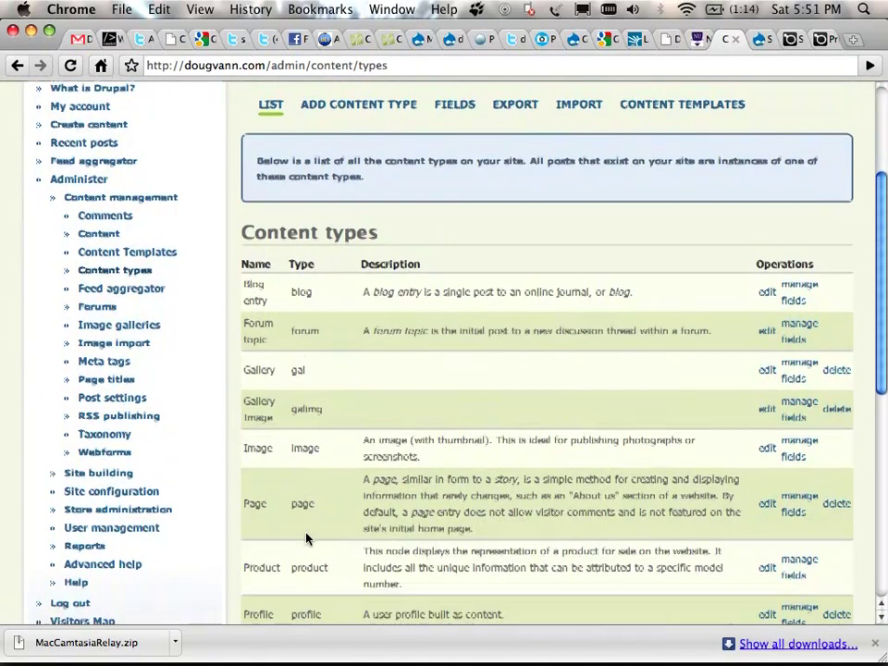
scroll(306, 538, "down", 9)
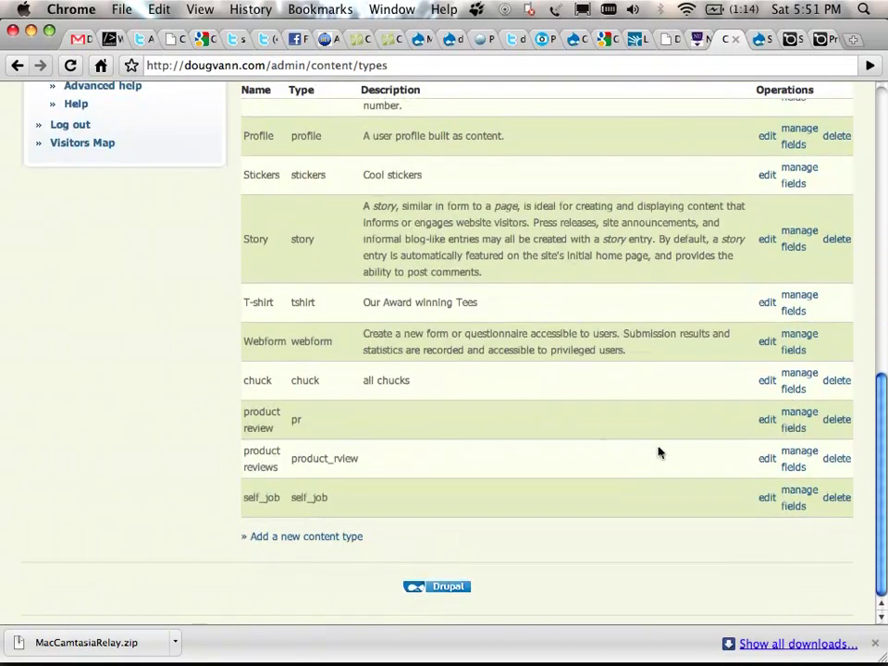
left_click(796, 455)
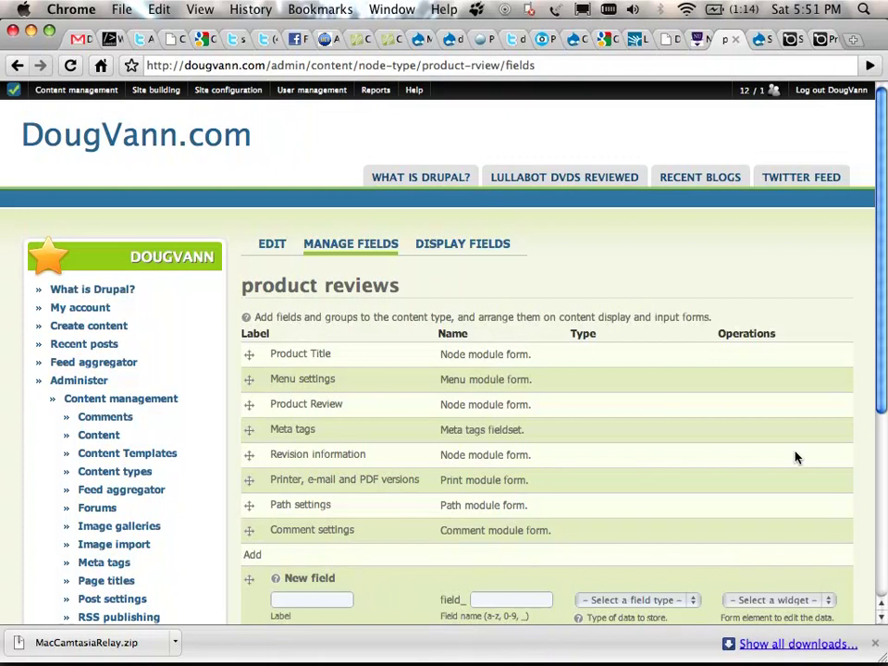
scroll(796, 457, "down", 5)
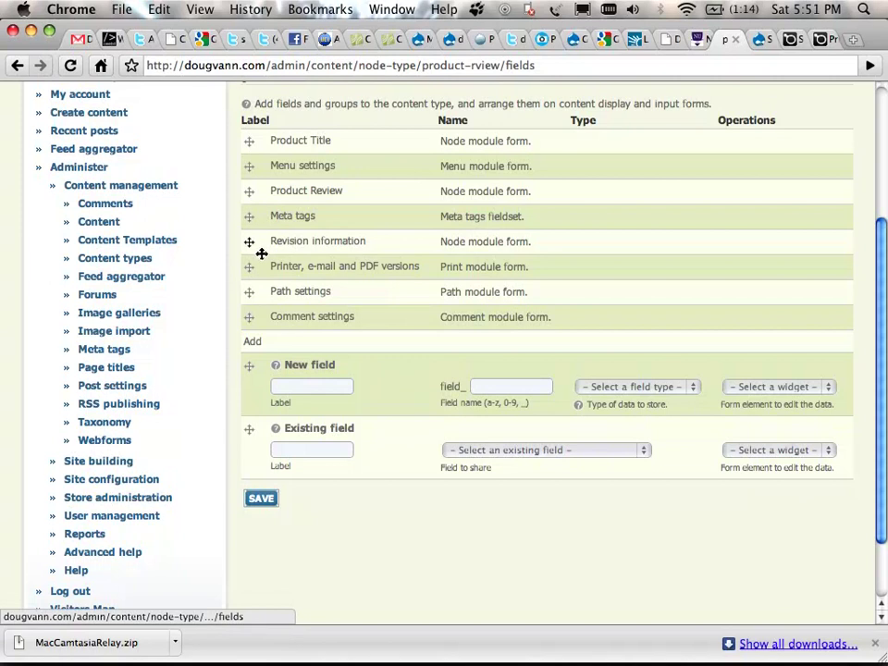
- Submit a new 'Price Paid' field of type Decimal with a Text field widget
left_click(305, 387)
type("Price")
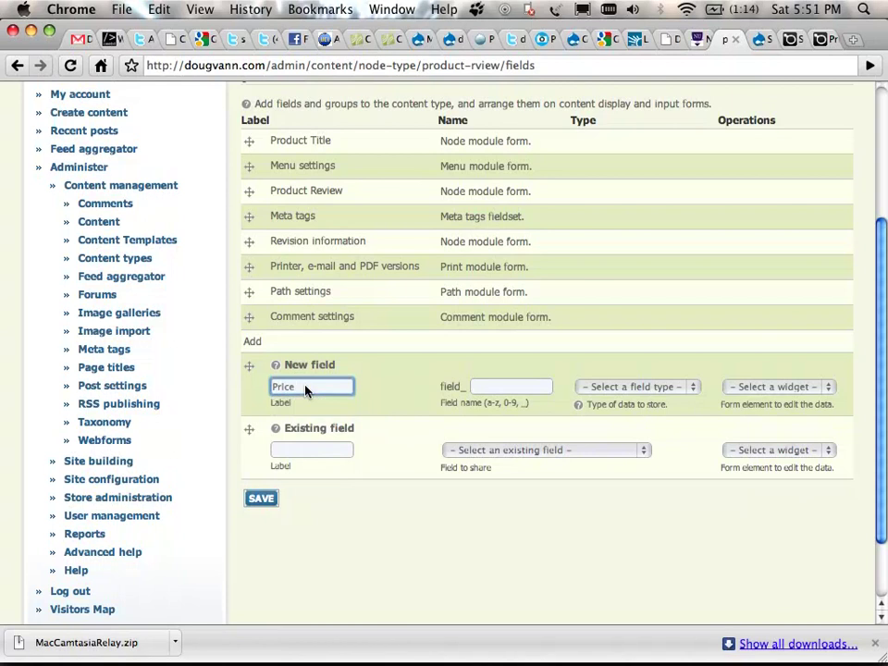
type(" Field")
key("Tab")
type("Price")
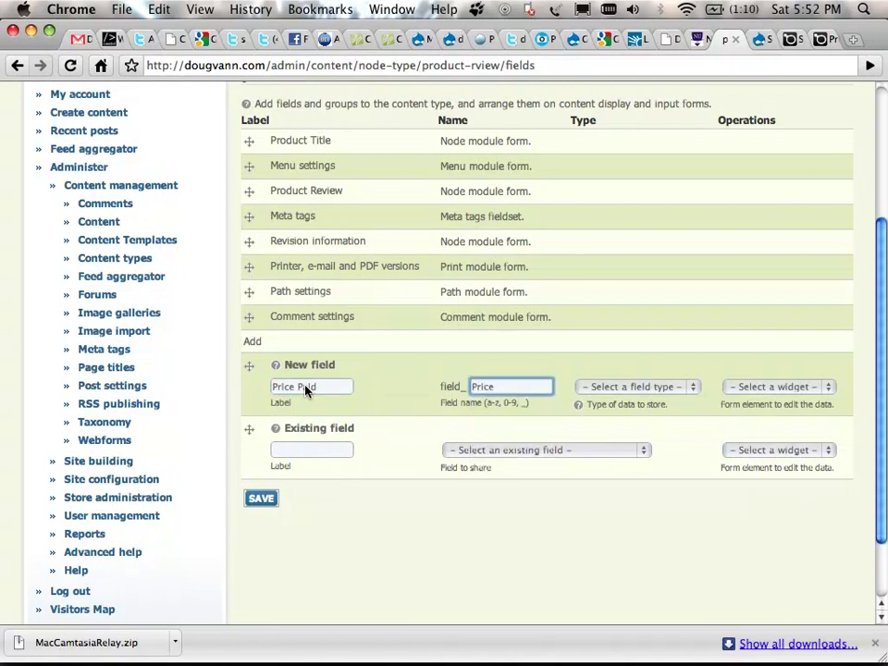
type(" Field")
left_click(694, 387)
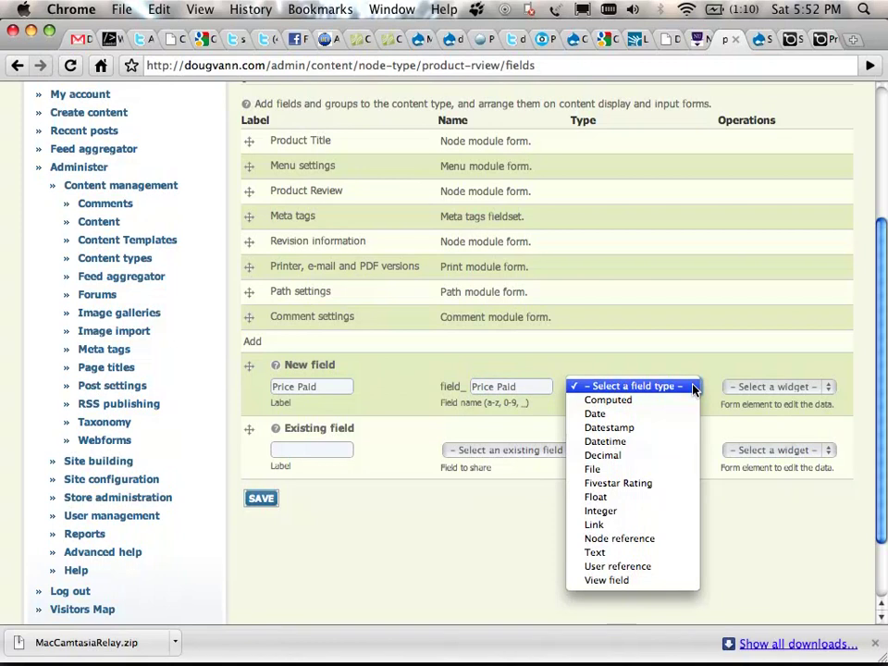
left_click(666, 455)
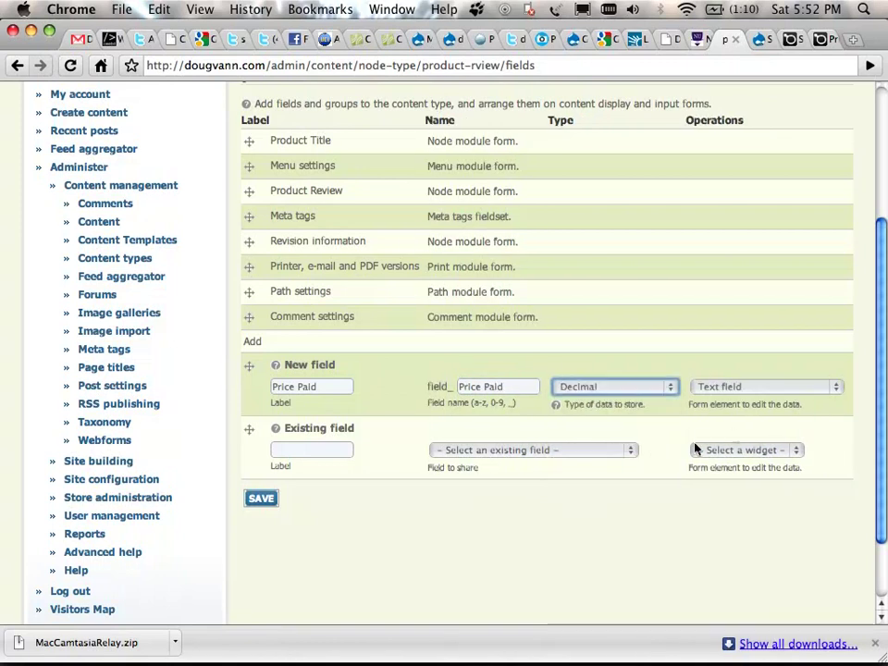
left_click(837, 388)
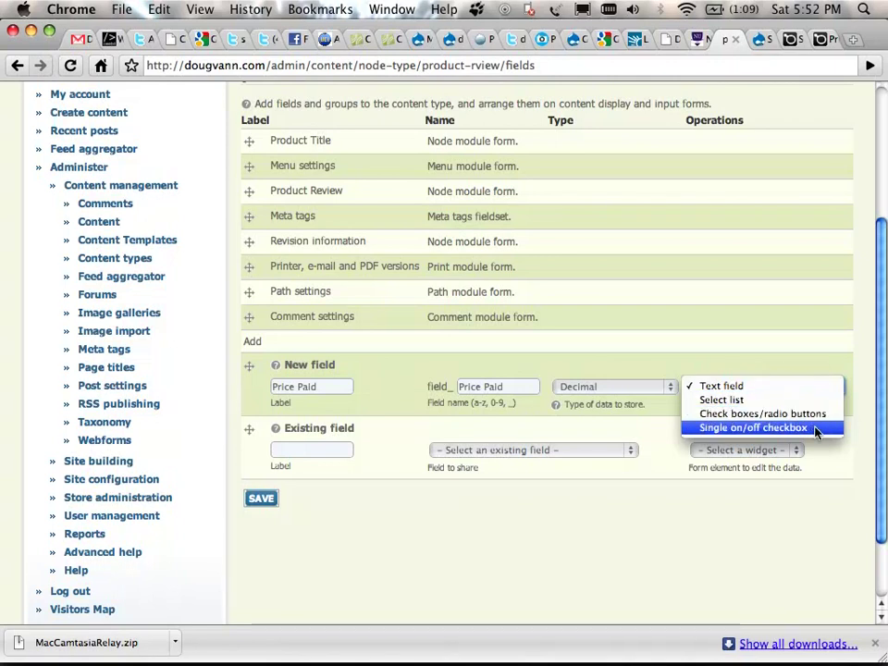
left_click(773, 388)
left_click(262, 498)
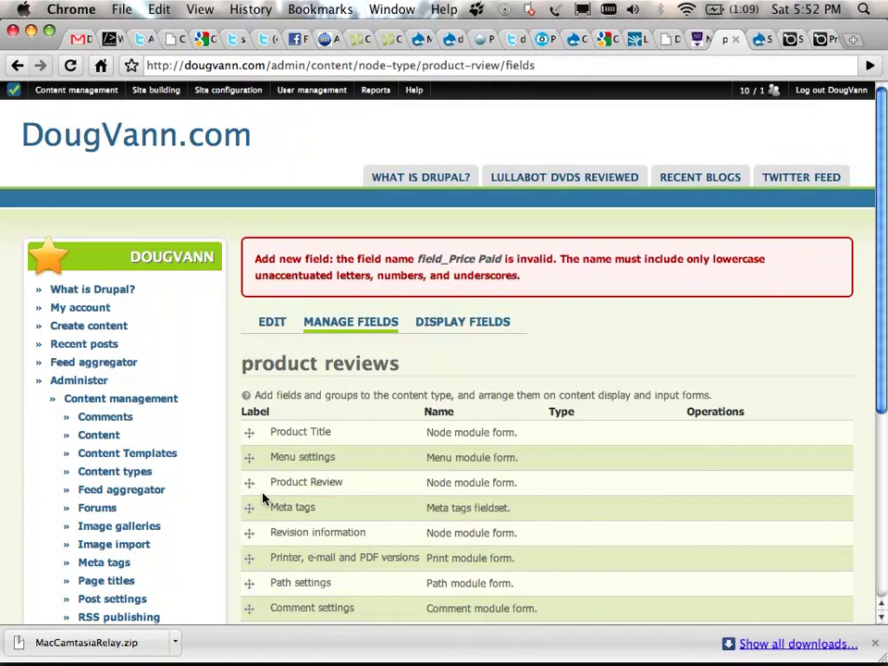
- Change the field's machine name to 'price_paid' and save it to open its settings page
scroll(262, 499, "down", 3)
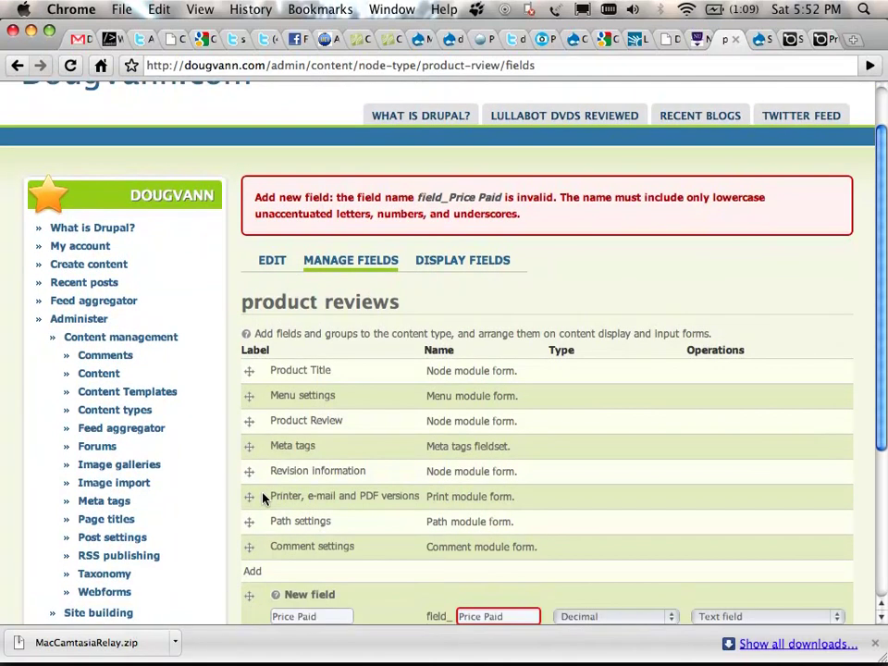
scroll(263, 498, "down", 3)
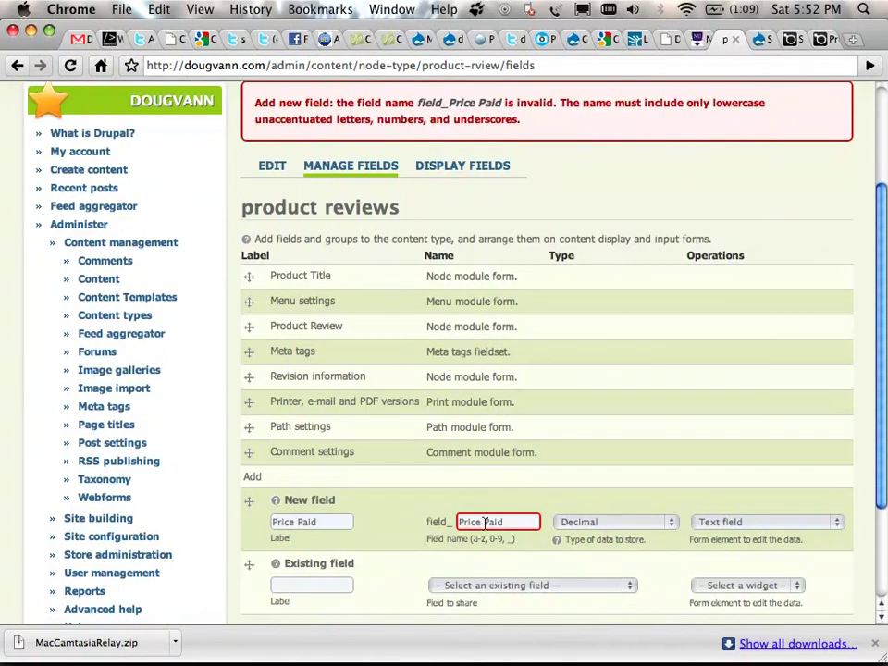
triple_click(484, 523)
type("pric")
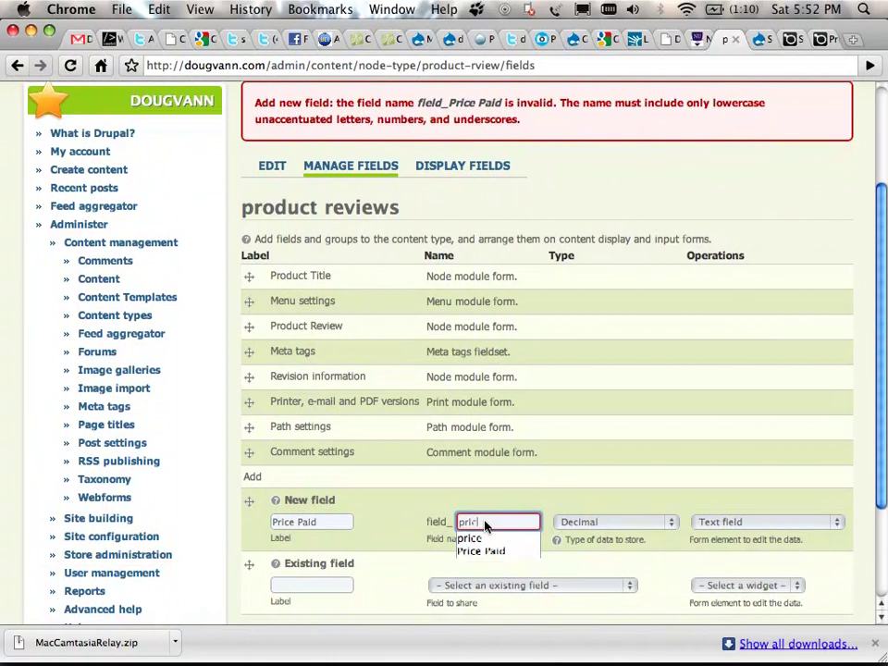
type("e_paid")
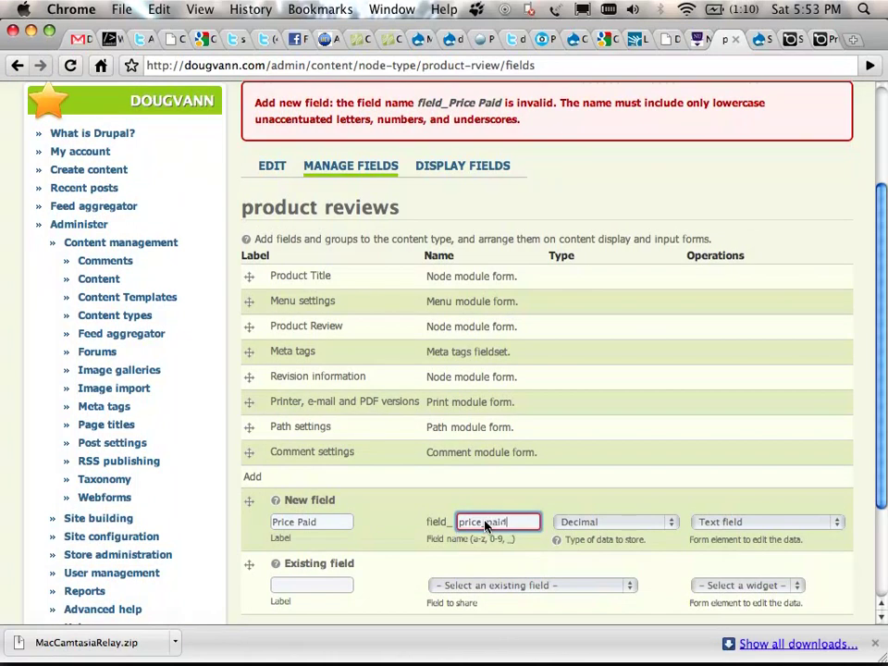
scroll(368, 542, "down", 1)
scroll(368, 542, "down", 2)
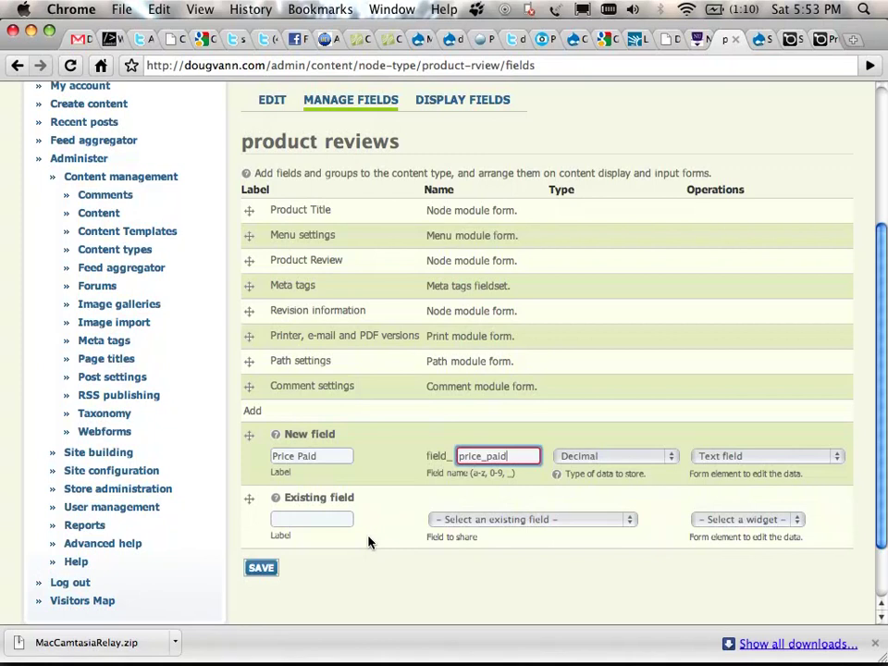
scroll(368, 541, "down", 2)
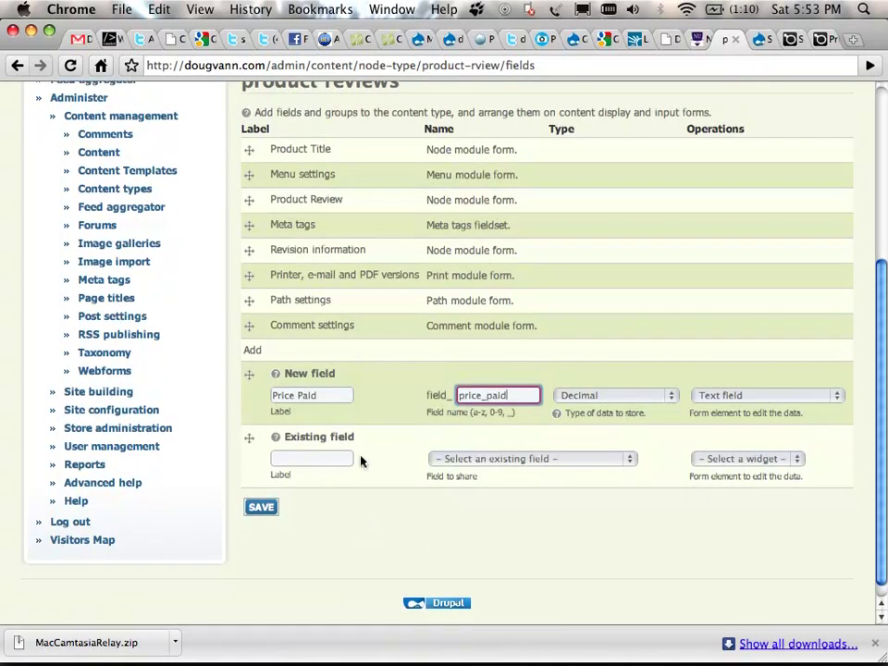
left_click(259, 509)
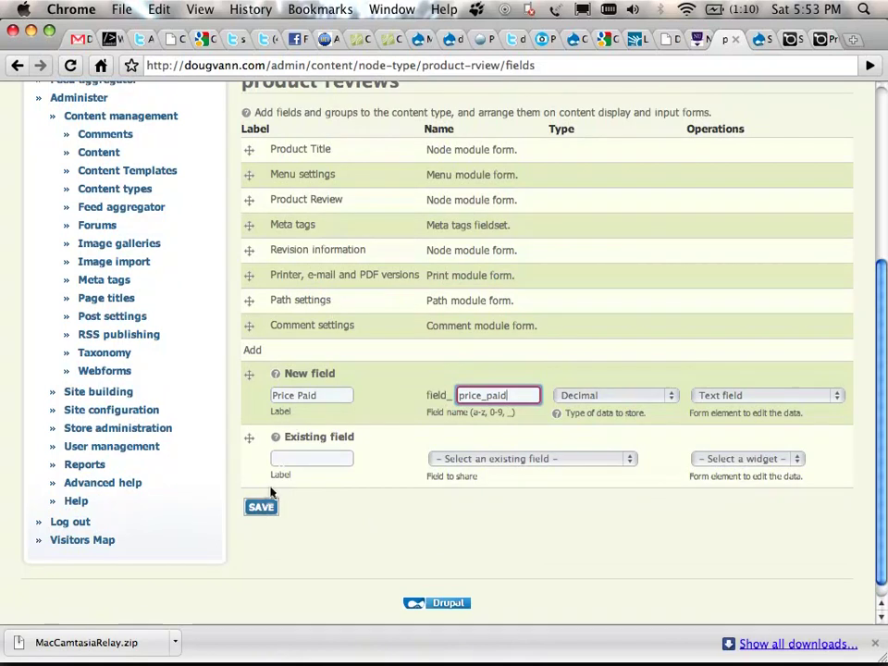
left_click(260, 507)
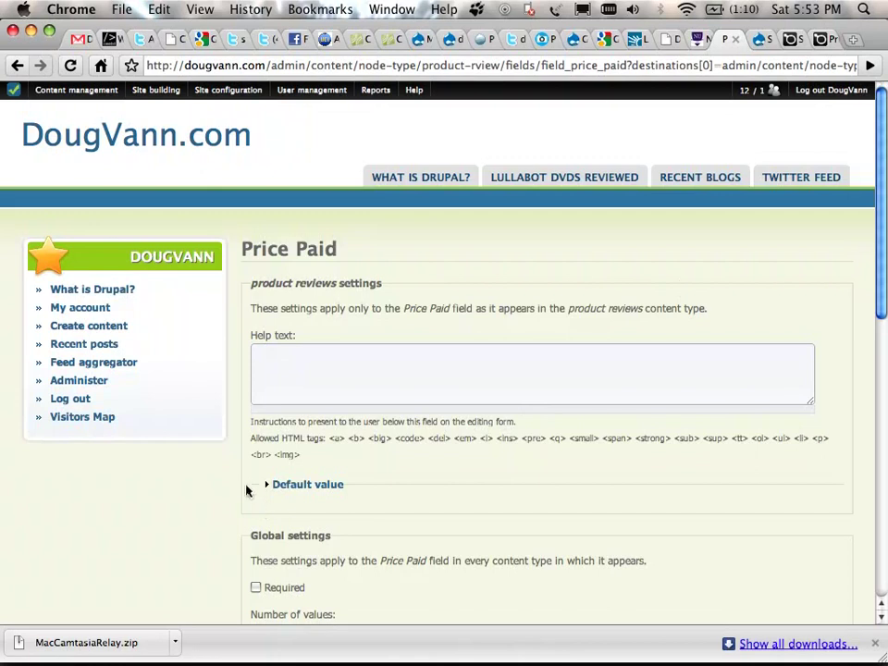
- Mark the Price Paid field as required
scroll(224, 427, "down", 1)
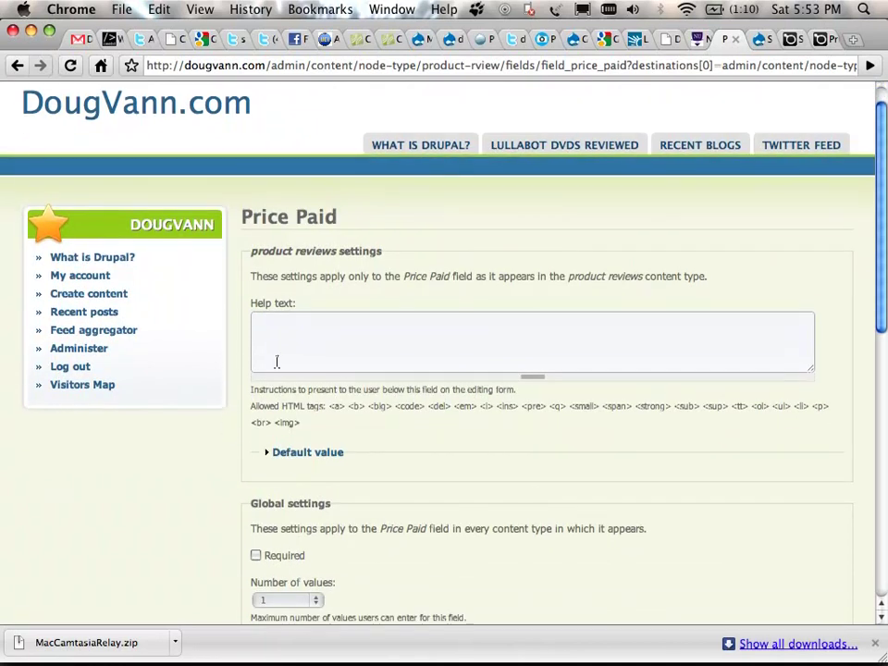
left_click(326, 344)
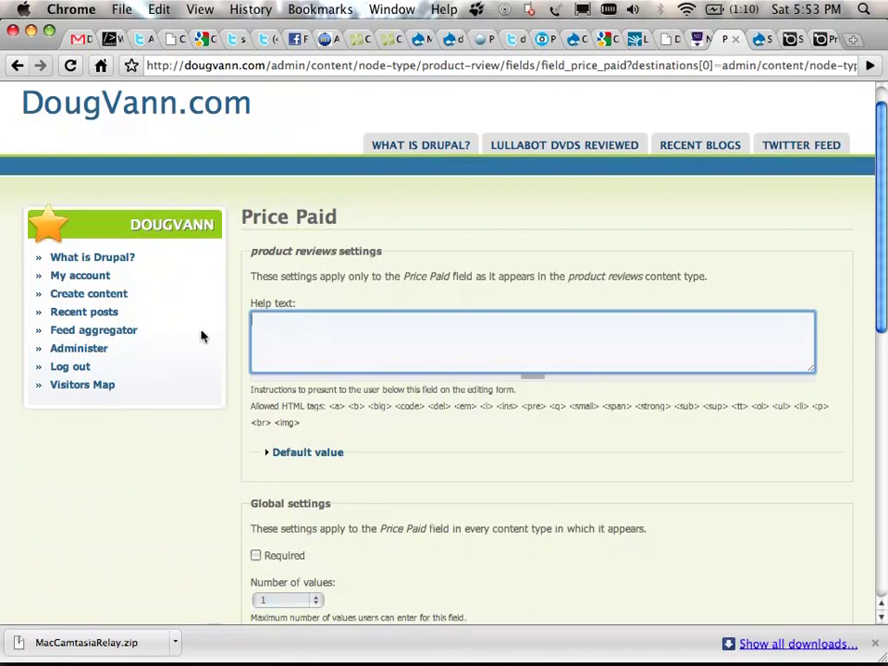
scroll(205, 336, "down", 5)
scroll(205, 336, "down", 2)
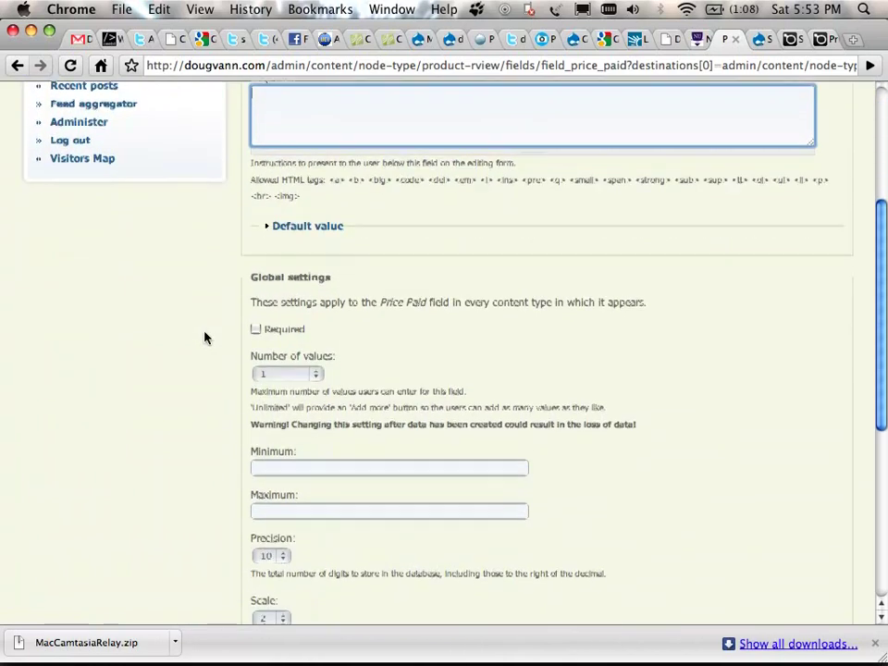
left_click(256, 329)
- Keep the decimal point as the Price Paid decimal marker
scroll(230, 335, "down", 3)
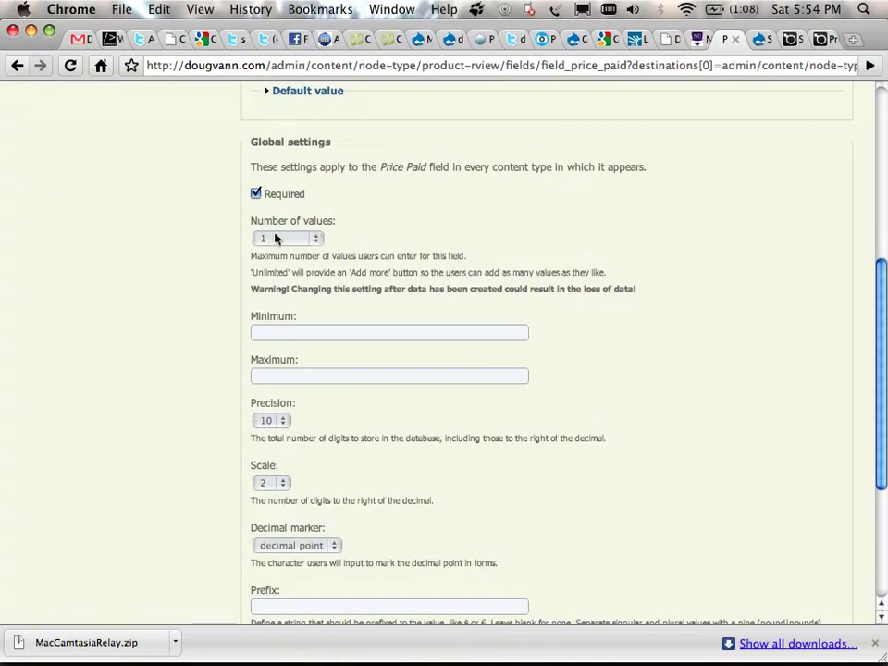
scroll(204, 243, "down", 2)
scroll(204, 243, "down", 3)
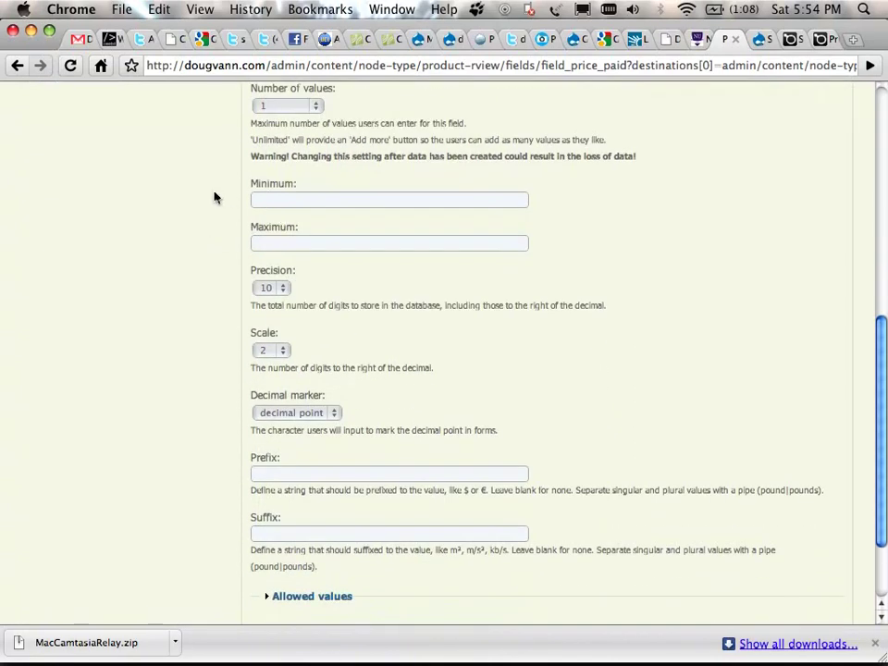
scroll(215, 196, "down", 3)
scroll(214, 195, "down", 1)
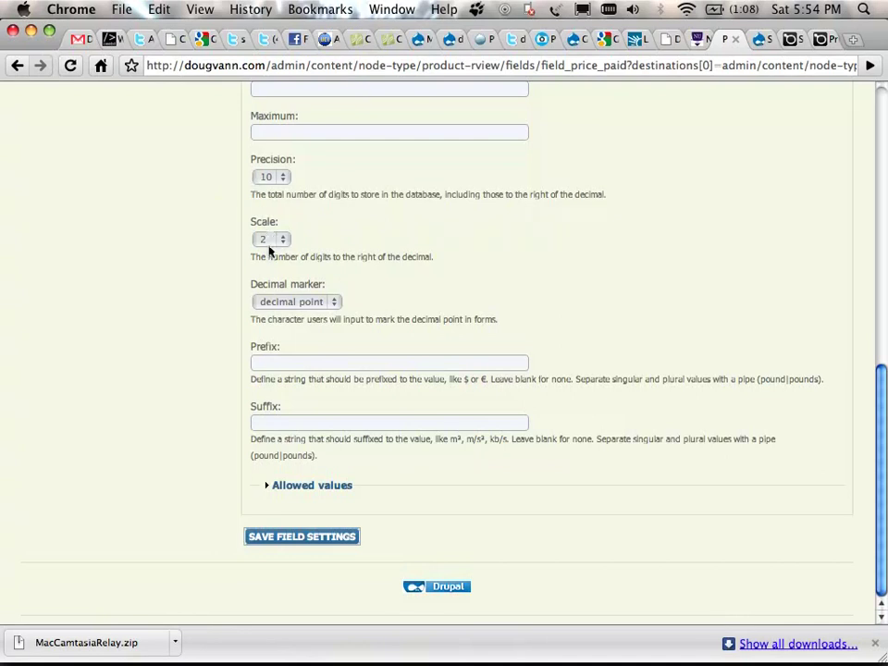
left_click(335, 302)
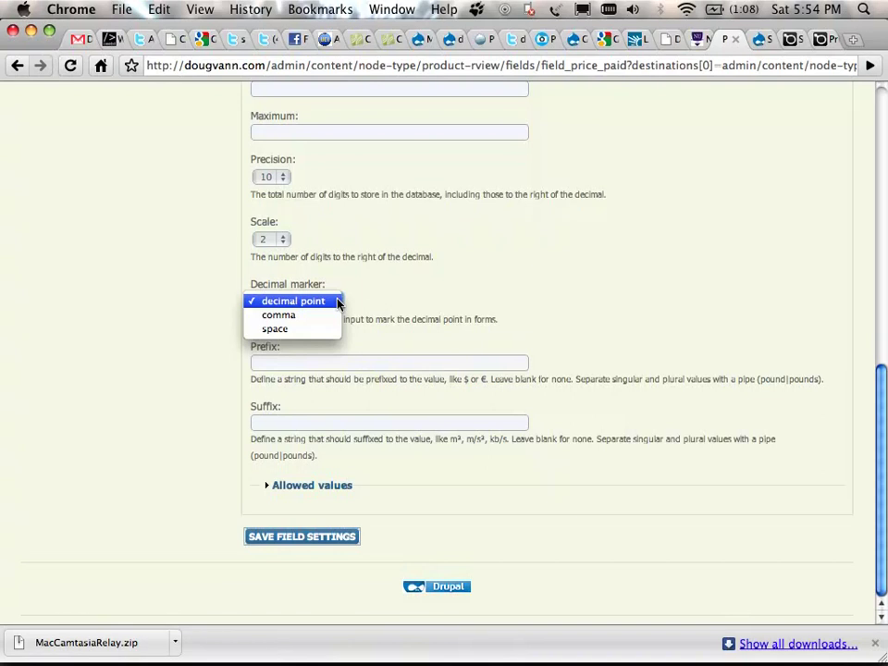
left_click(165, 291)
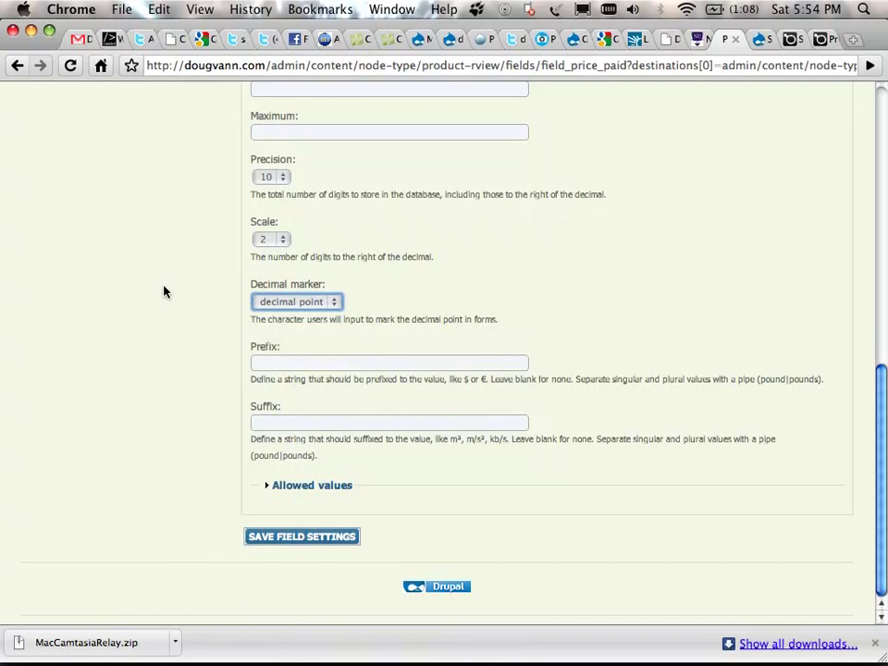
- Give Price Paid a '$' prefix and a 'USD' suffix
left_click(287, 363)
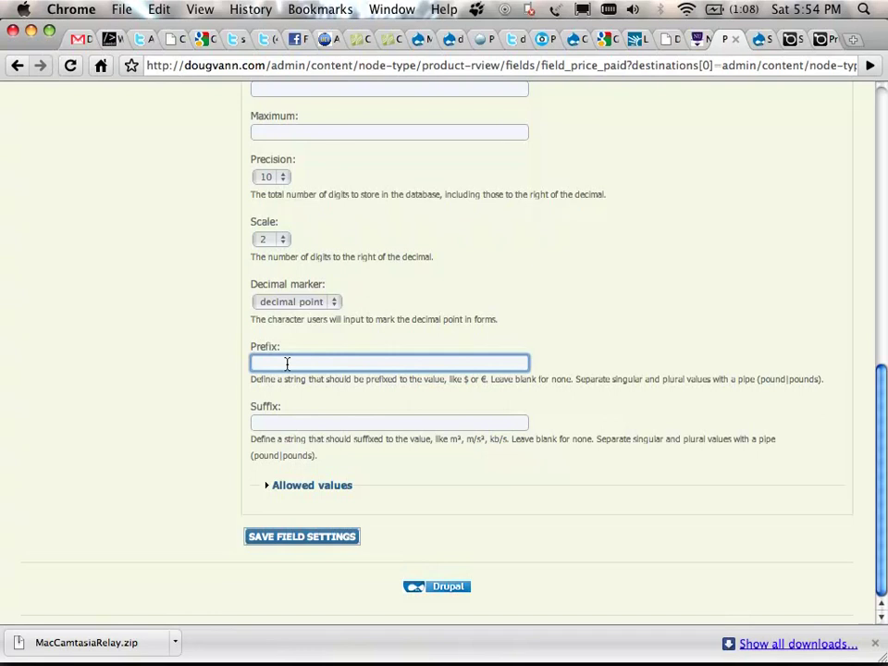
type("$")
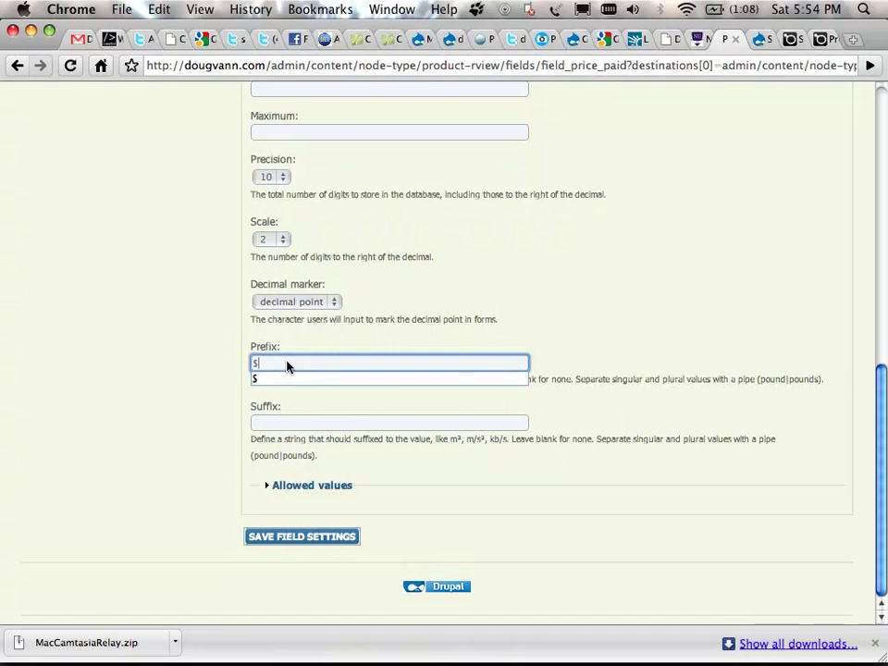
key("Tab")
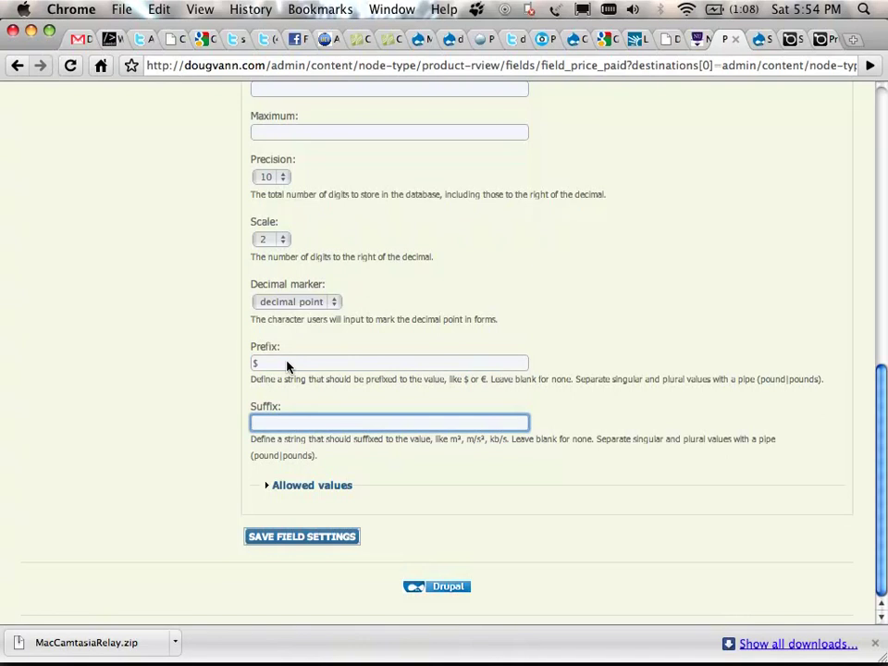
type("USD")
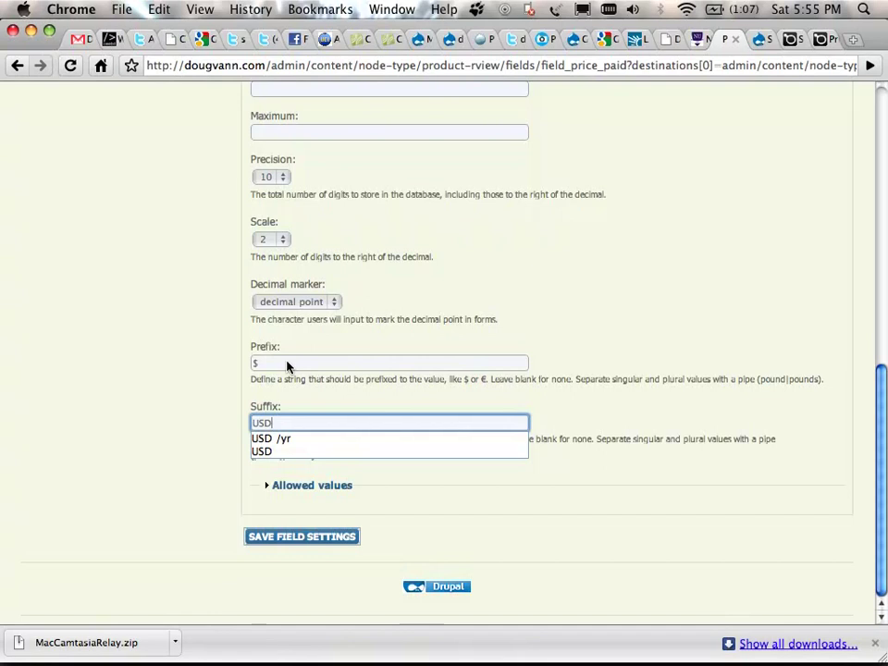
key("Escape")
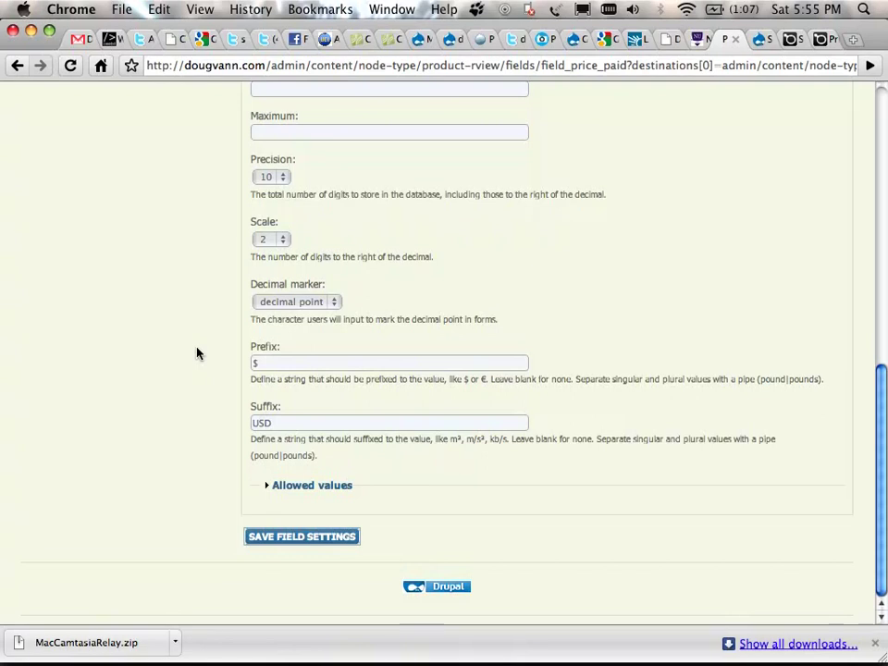
scroll(196, 354, "up", 10)
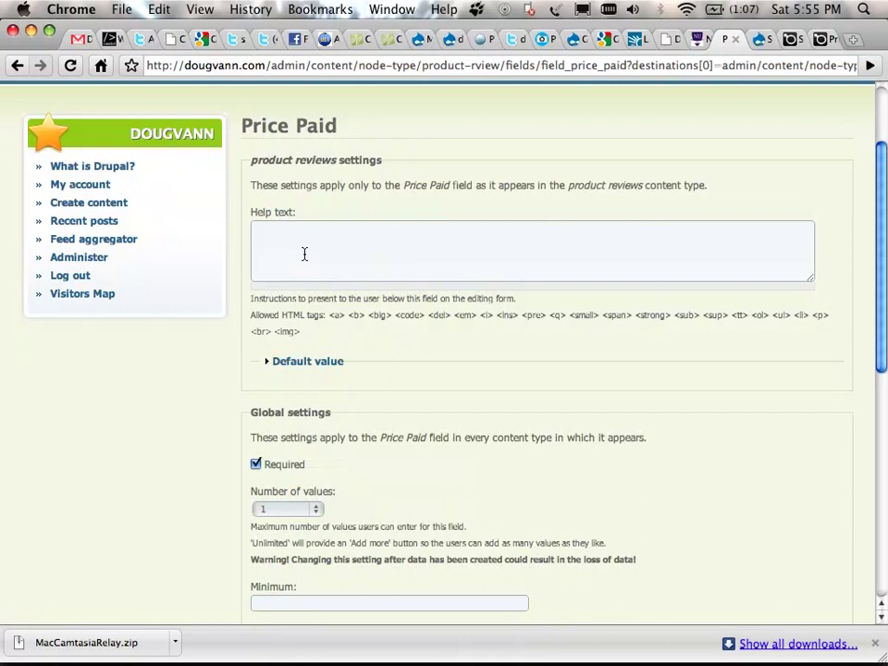
scroll(211, 274, "down", 8)
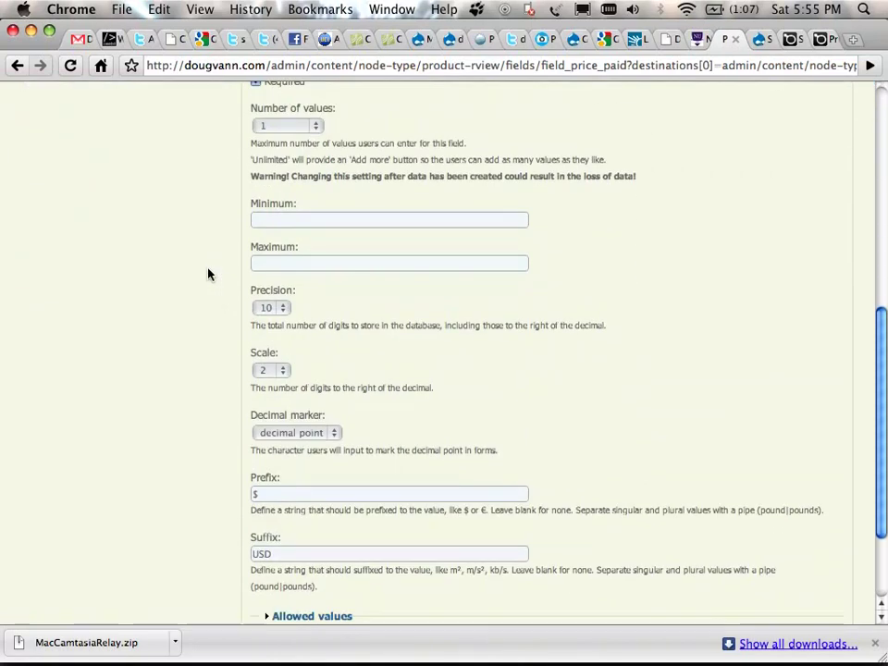
scroll(208, 274, "down", 3)
scroll(208, 274, "down", 1)
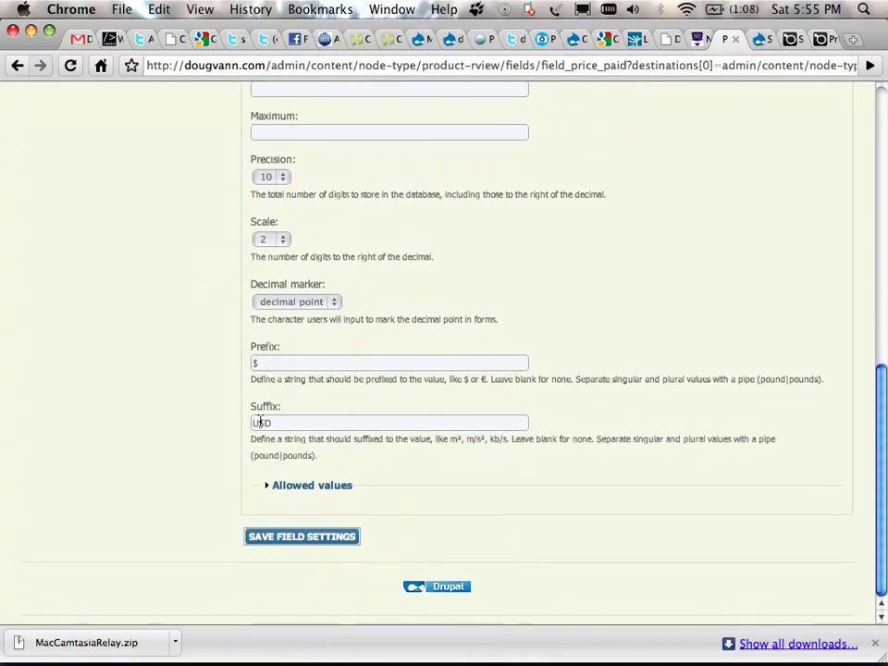
- Expand the Allowed values settings and leave the allowed values list empty
left_click(289, 485)
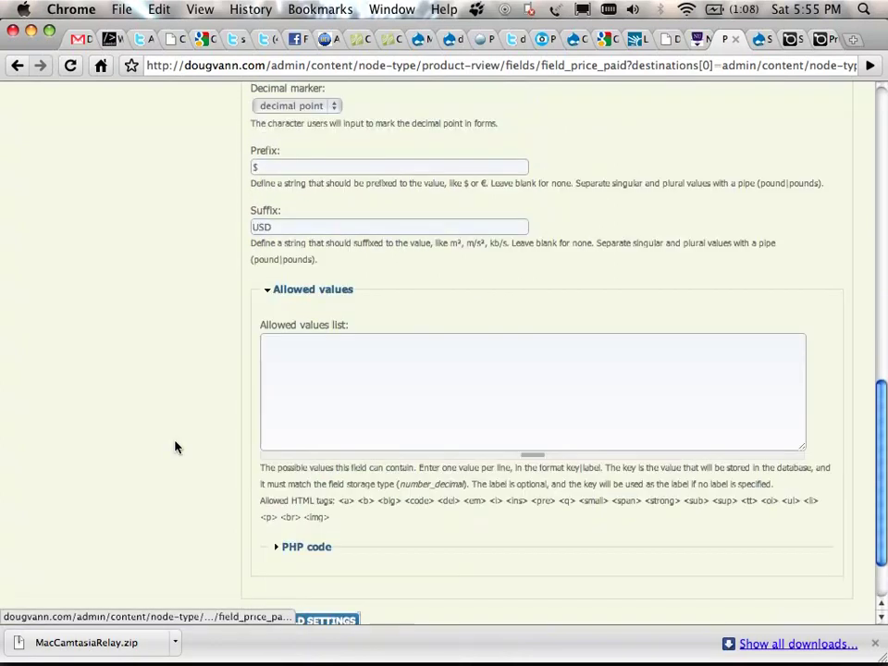
scroll(176, 447, "down", 1)
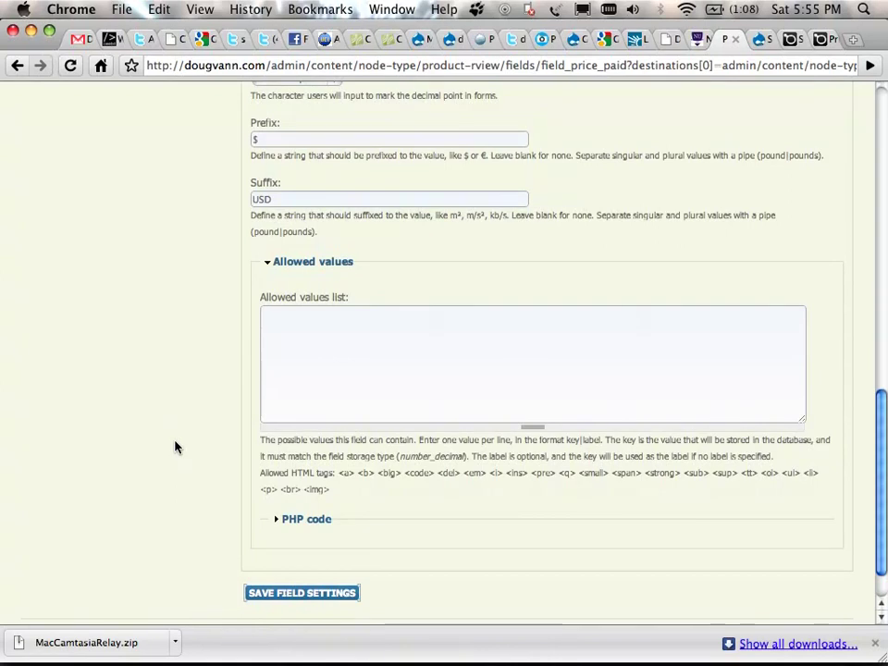
left_click(310, 343)
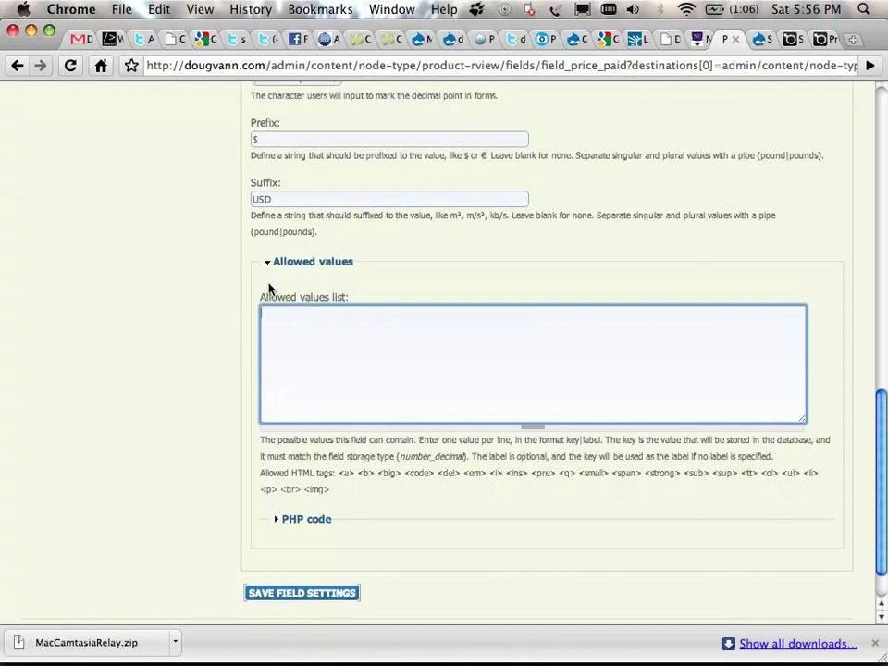
- Expand the PHP code option for allowed values and leave its Code box empty
scroll(269, 289, "up", 1)
scroll(269, 289, "up", 5)
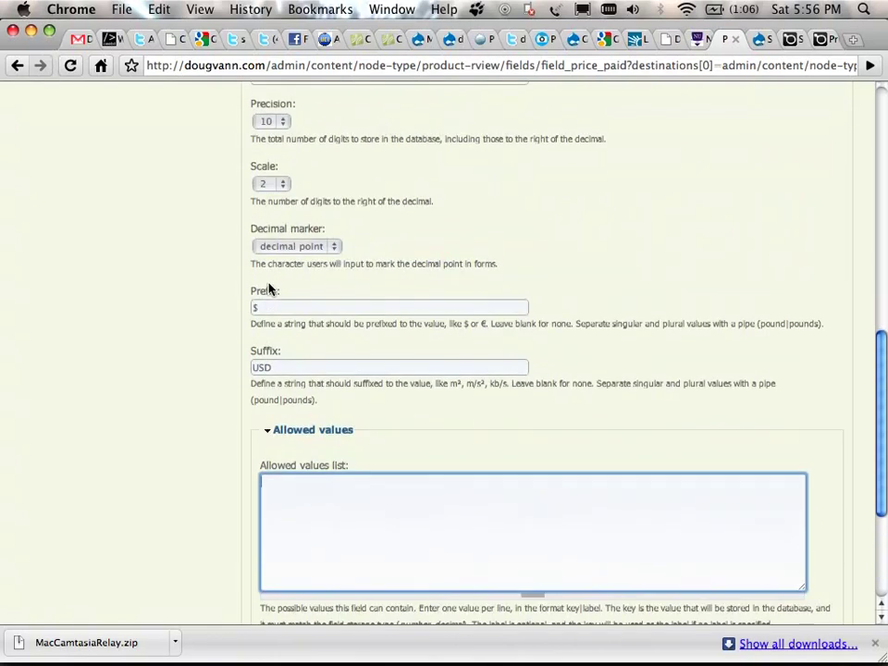
scroll(192, 283, "down", 6)
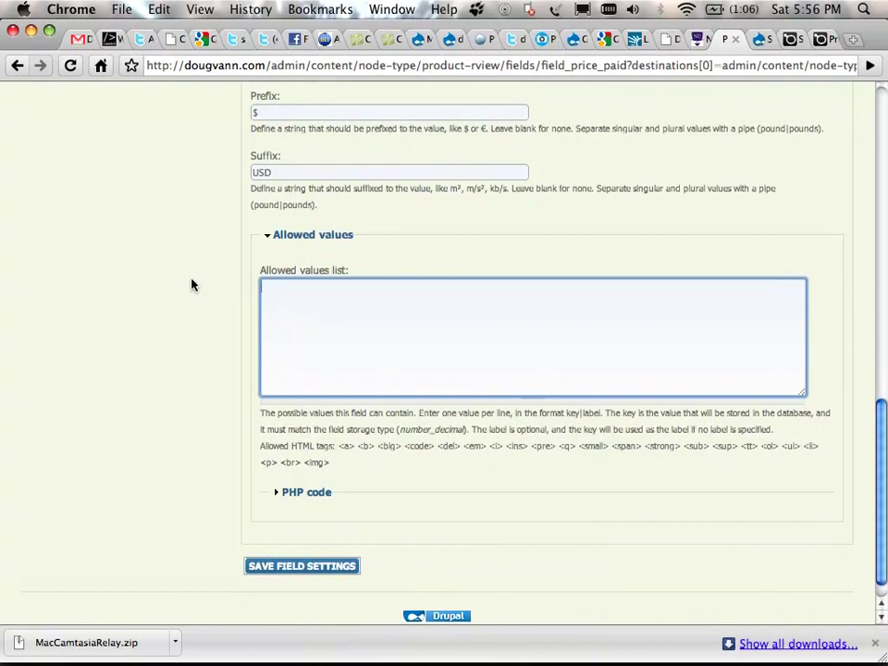
scroll(192, 284, "down", 1)
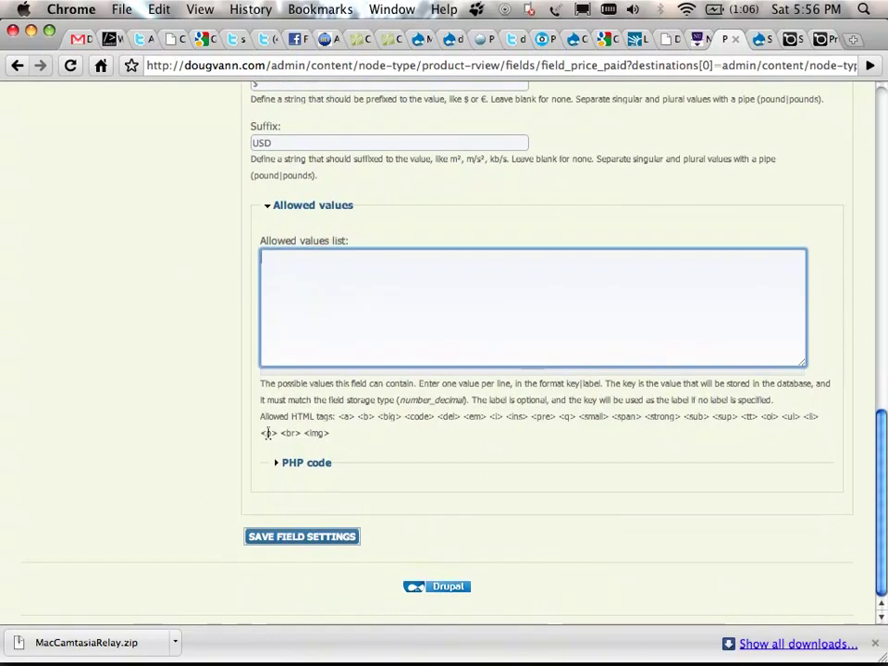
left_click(290, 463)
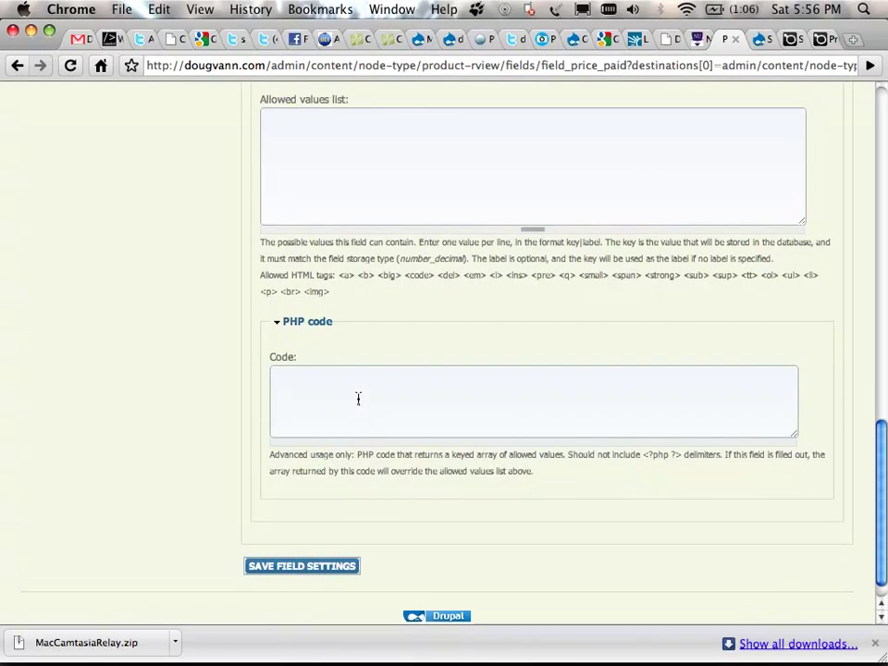
left_click(357, 398)
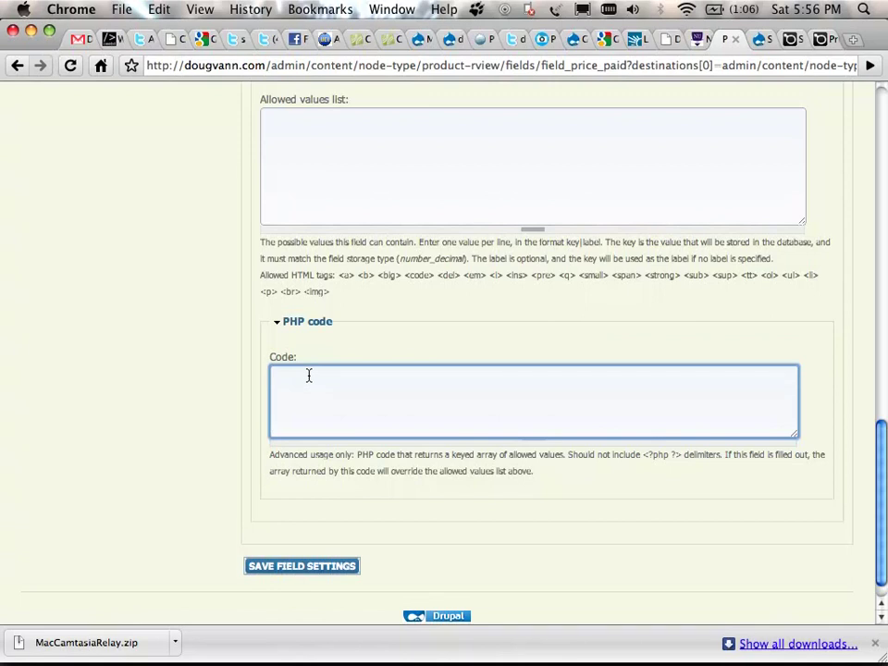
scroll(141, 323, "down", 1)
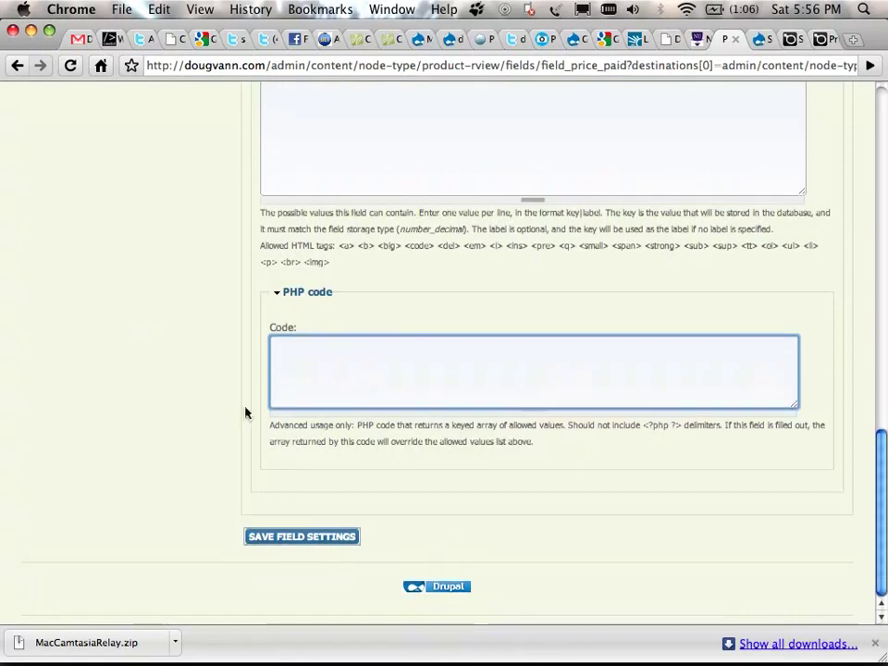
- Save the Price Paid field settings
left_click(282, 539)
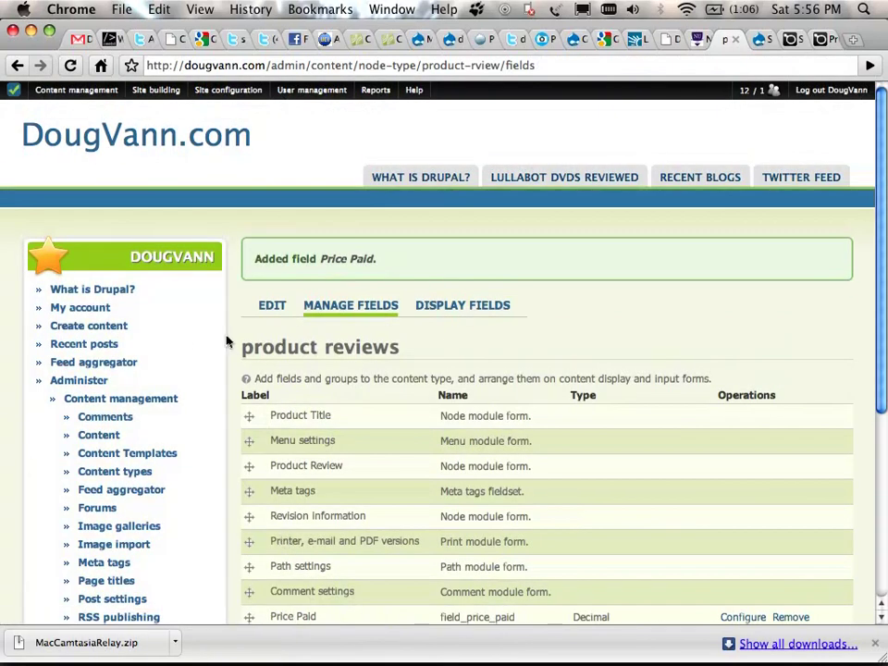
scroll(227, 340, "down", 3)
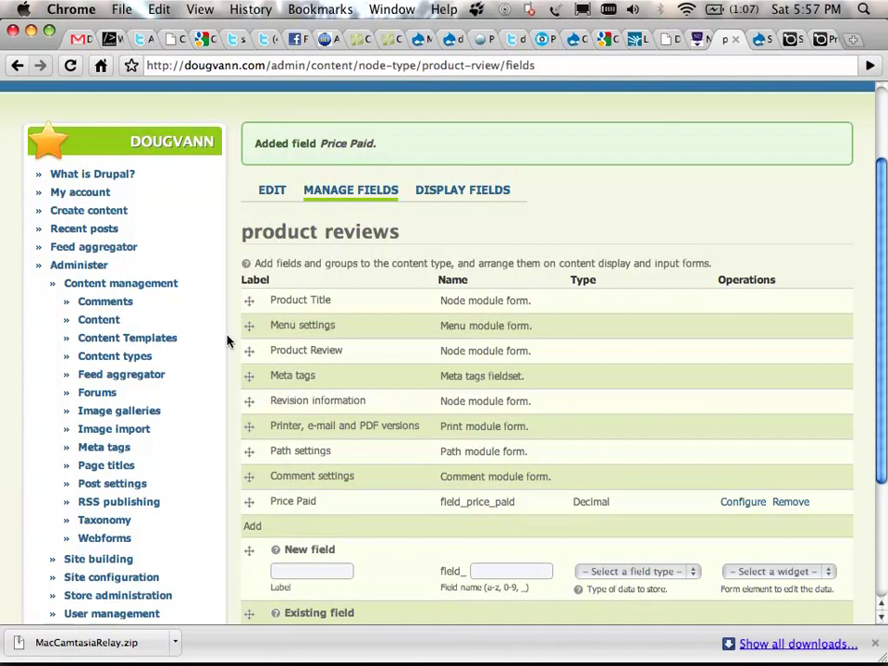
scroll(227, 342, "down", 3)
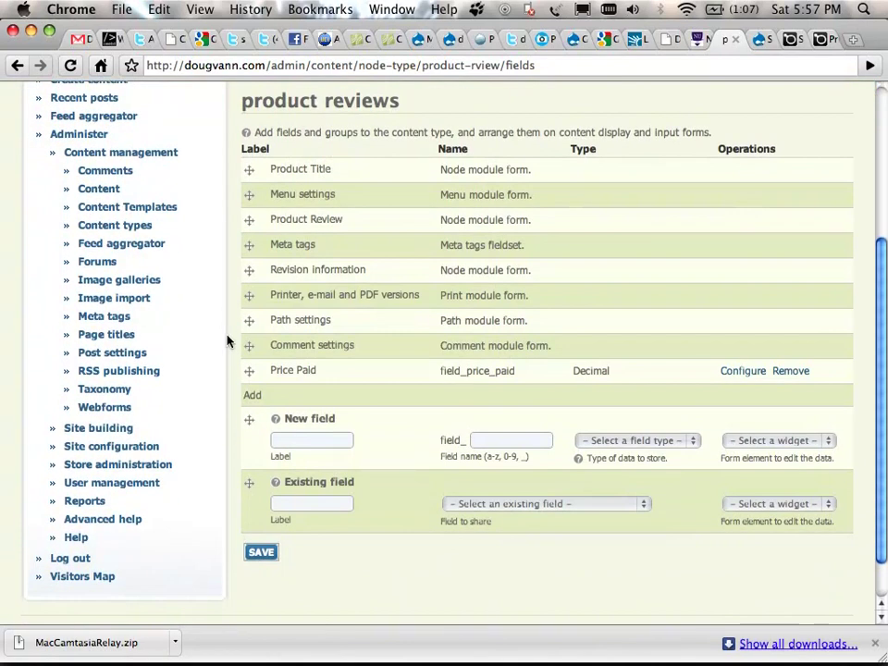
- Move Price Paid above Product Title to the top of Manage fields and save the order
scroll(227, 342, "down", 1)
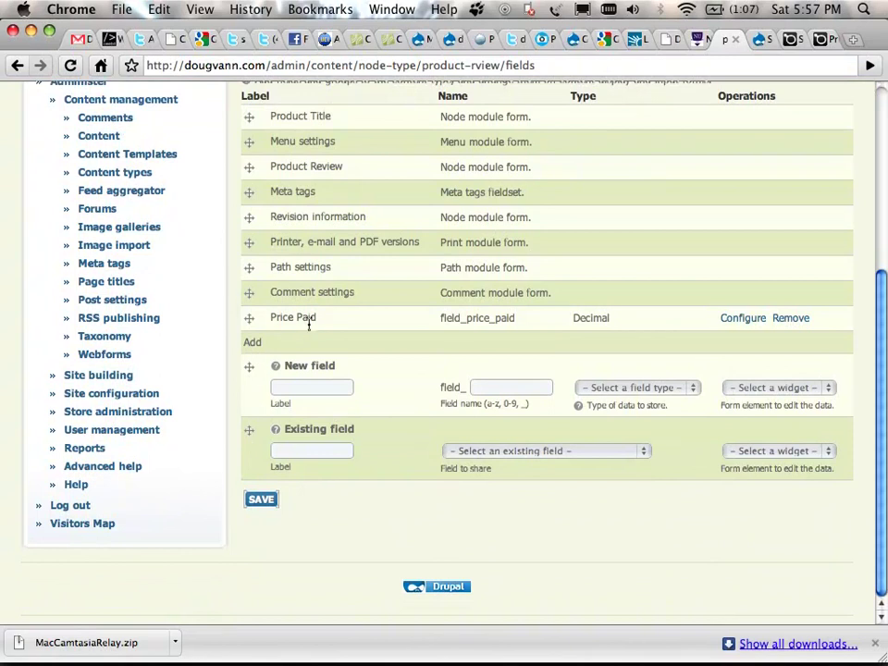
scroll(301, 328, "up", 5)
scroll(225, 475, "down", 5)
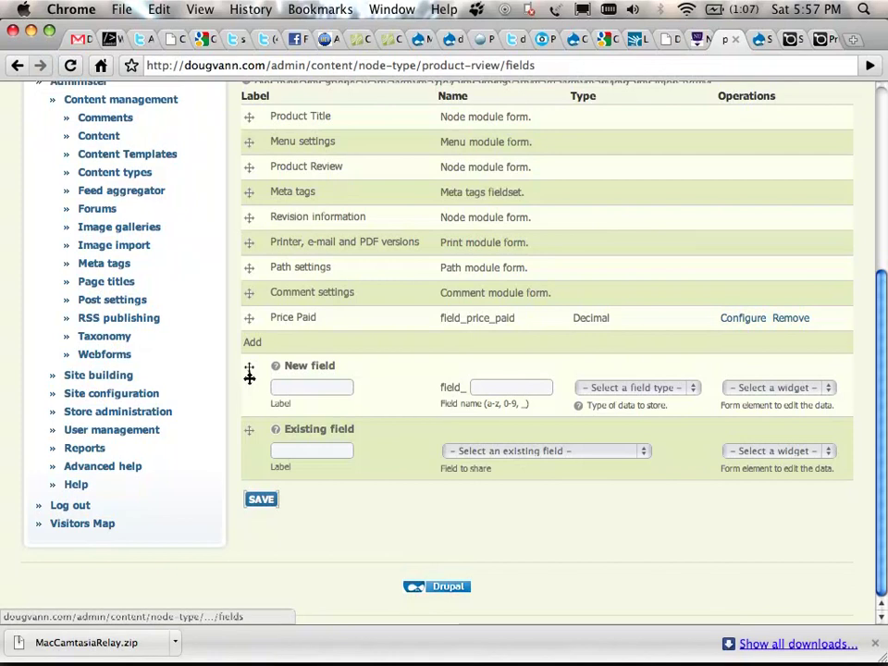
left_click_drag(250, 319, 253, 123)
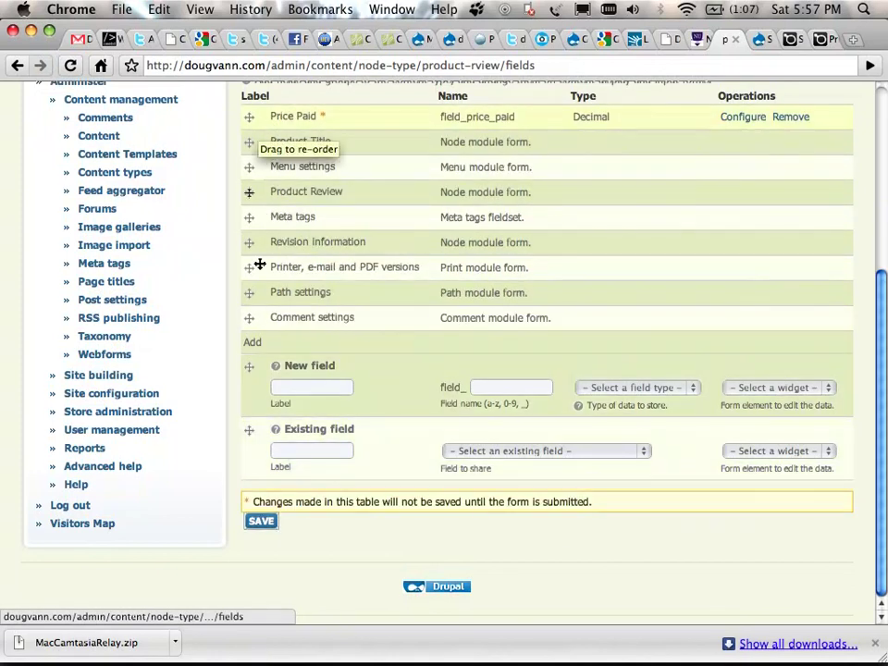
left_click(261, 520)
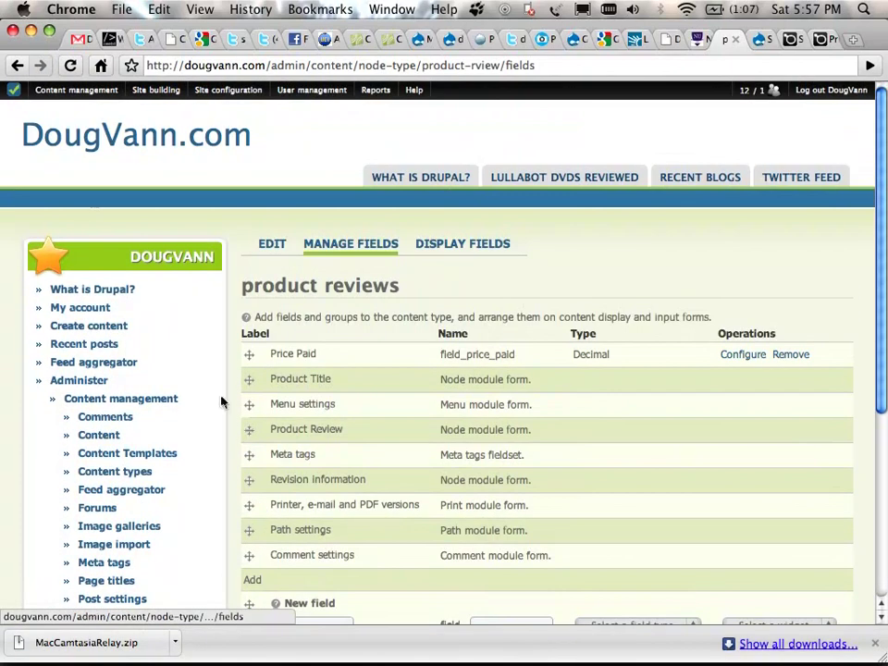
- Go to Content management > Create content > Product reviews and check that Price Paid comes first
mouse_move(70, 89)
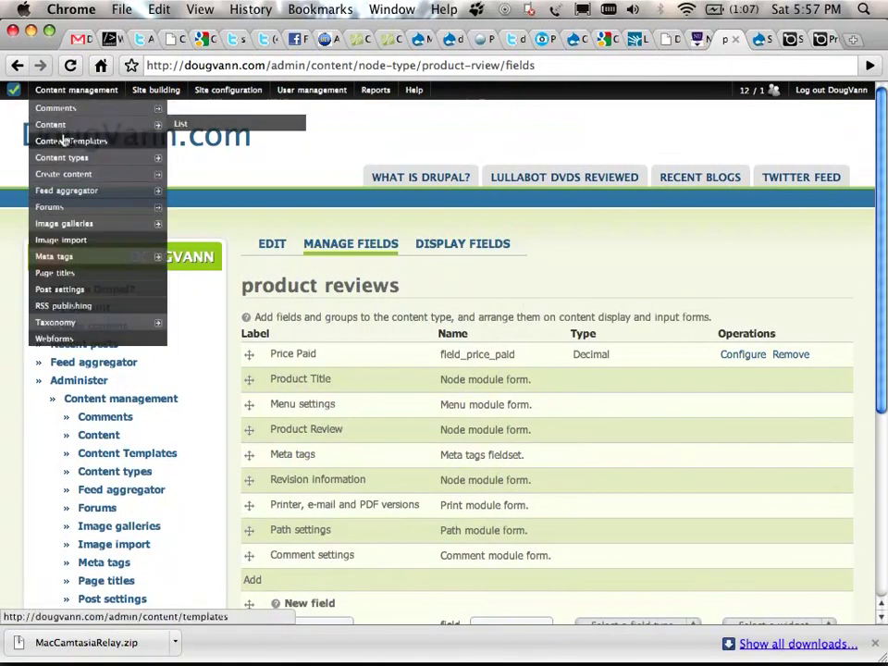
mouse_move(67, 159)
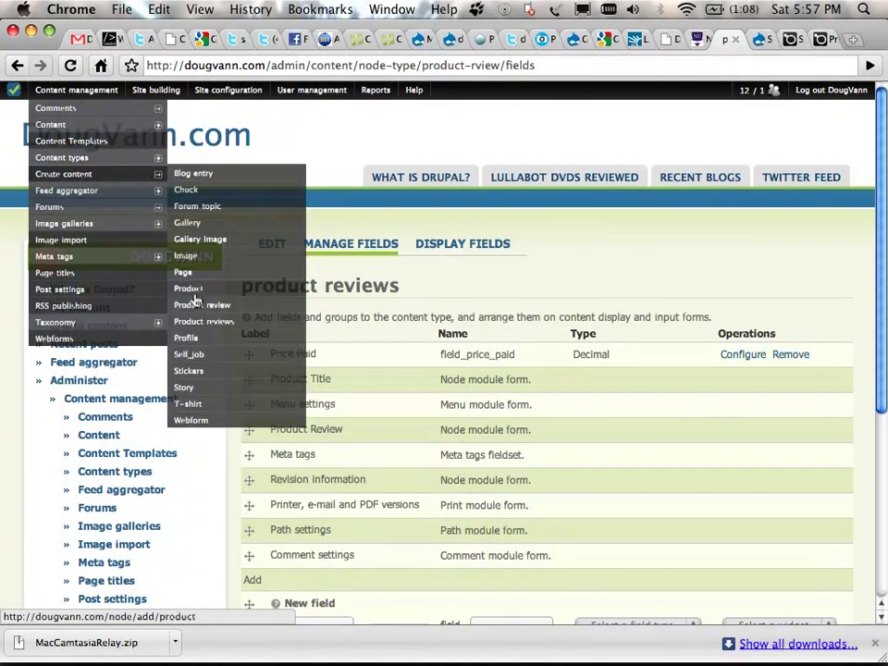
left_click(204, 322)
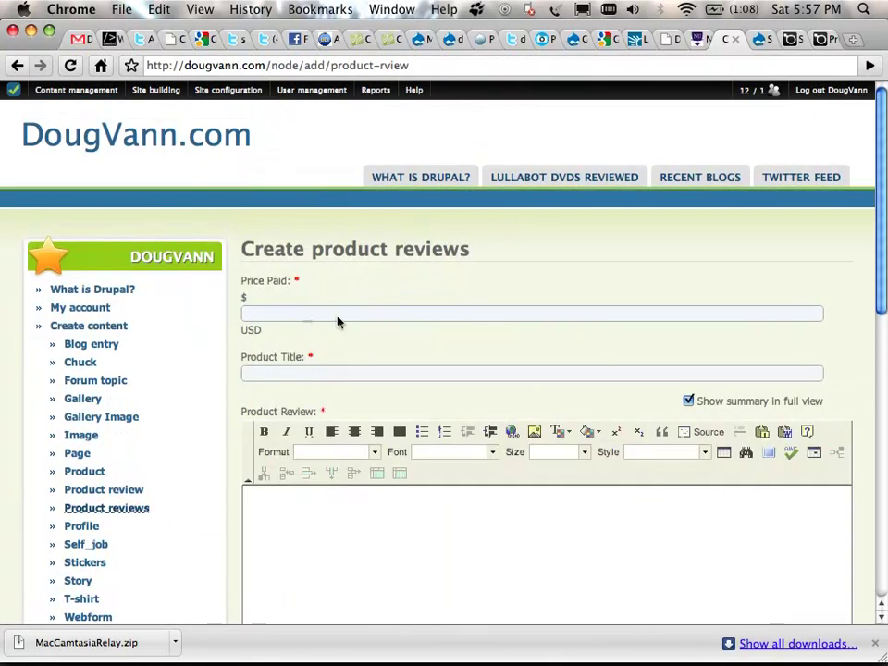
scroll(410, 362, "down", 3)
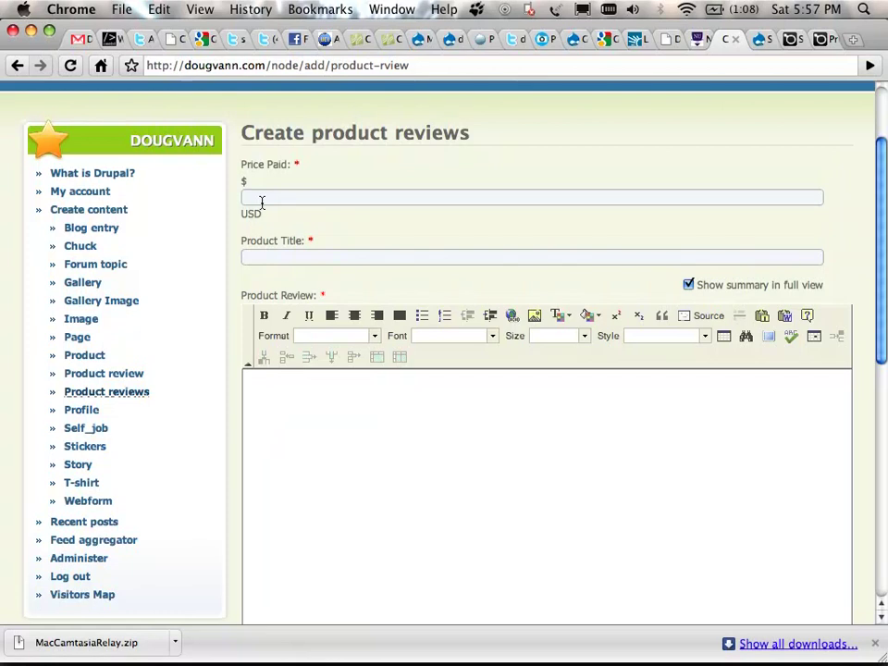
left_click(310, 195)
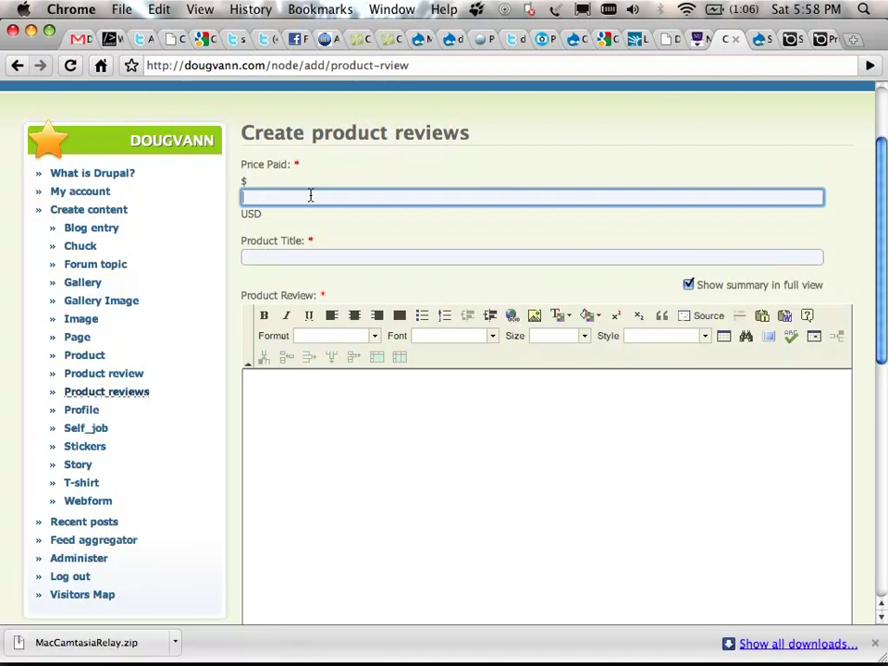
scroll(311, 195, "down", 3)
scroll(347, 184, "up", 2)
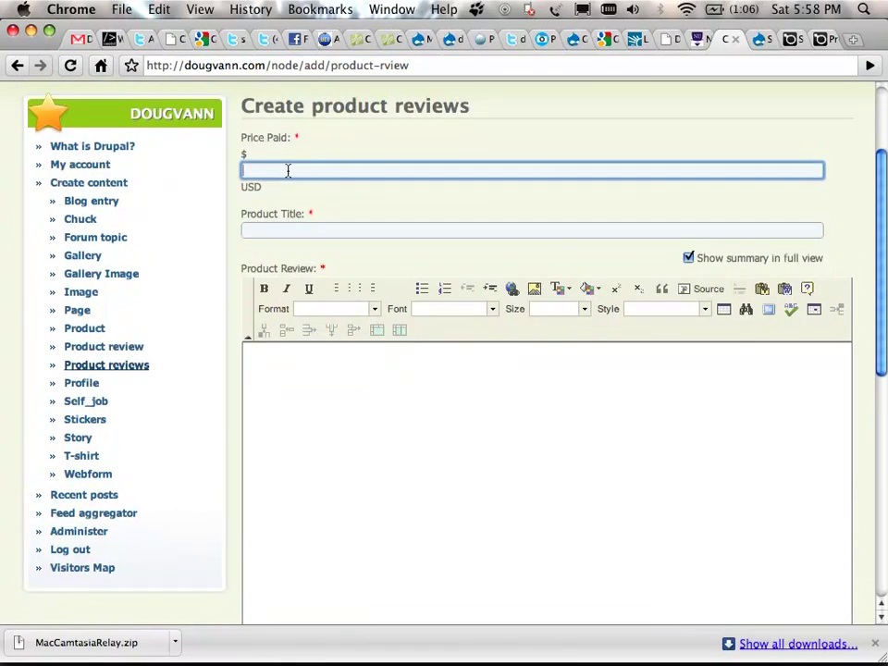
- Switch from Chrome to the TextEdit notes of Drupal module links
key("super+Tab")
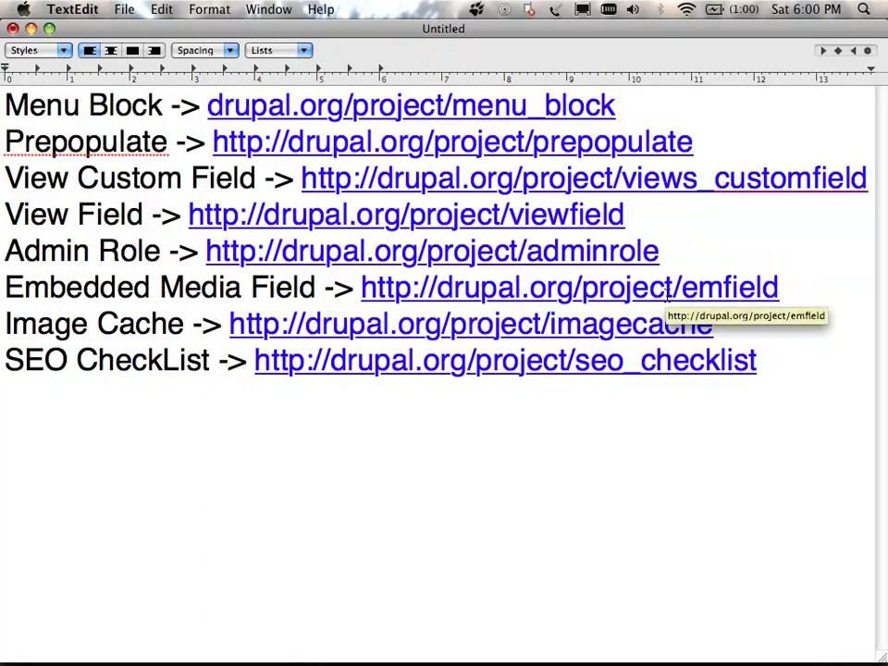
key("super+Tab")
key("super+Tab")
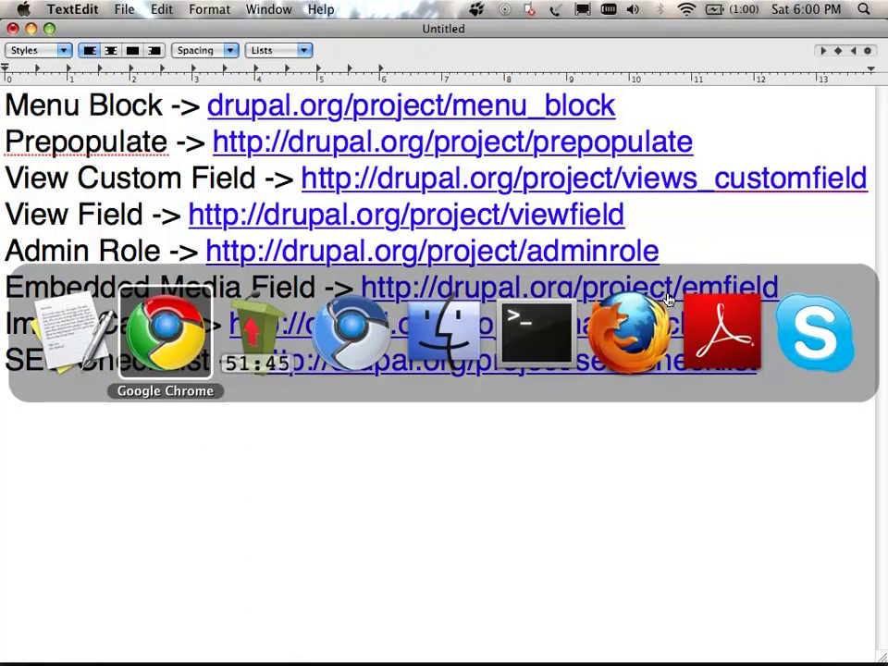